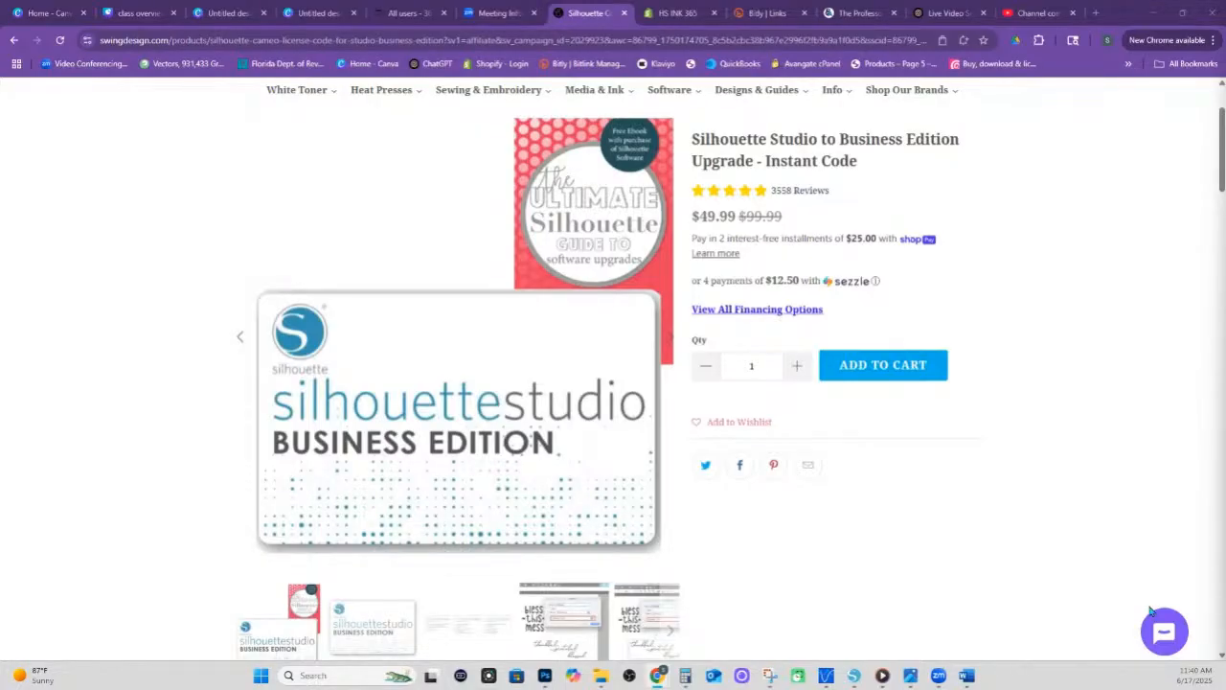
Switch to Silhouette Studio, start a new drawing and examine the hard-drive save formats, keeping Silhouette Studio V3 as the type
left_click(856, 676)
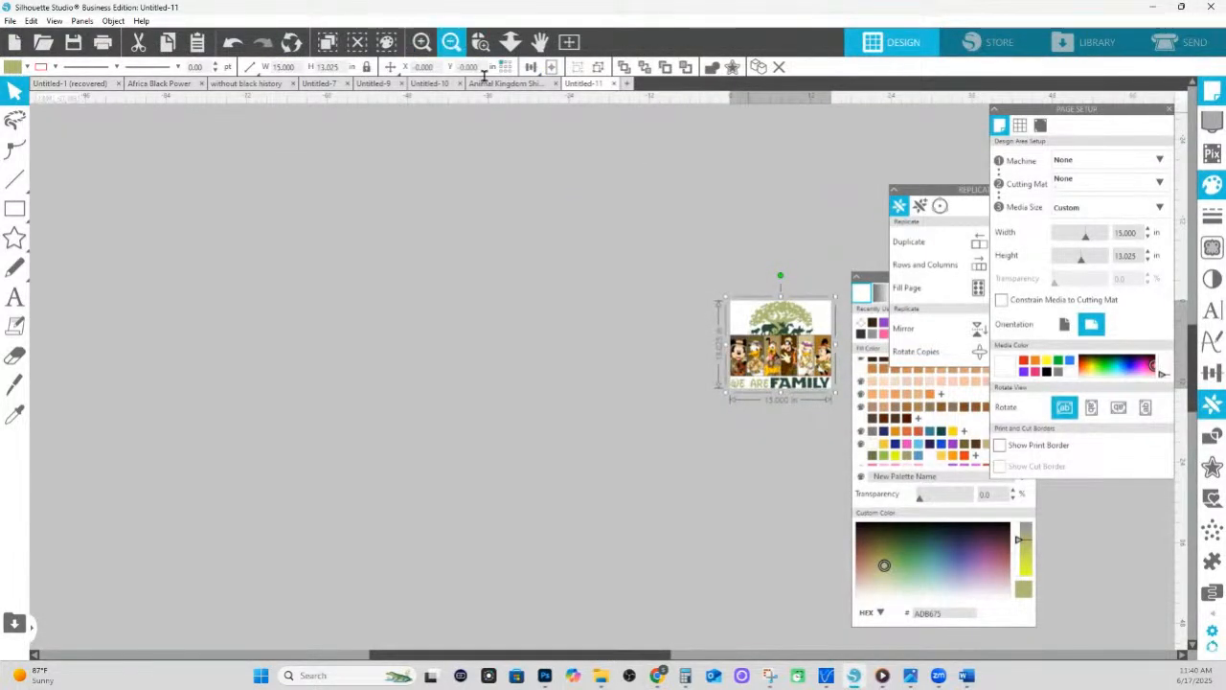
left_click(628, 85)
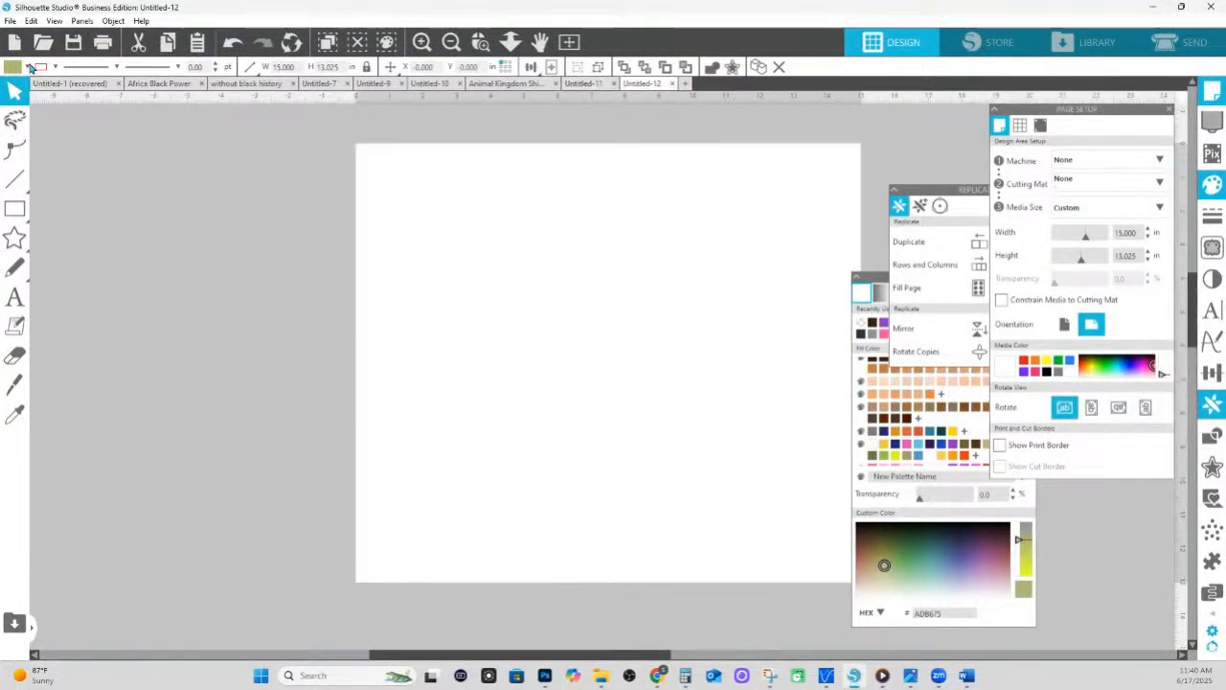
left_click(11, 20)
mouse_move(43, 142)
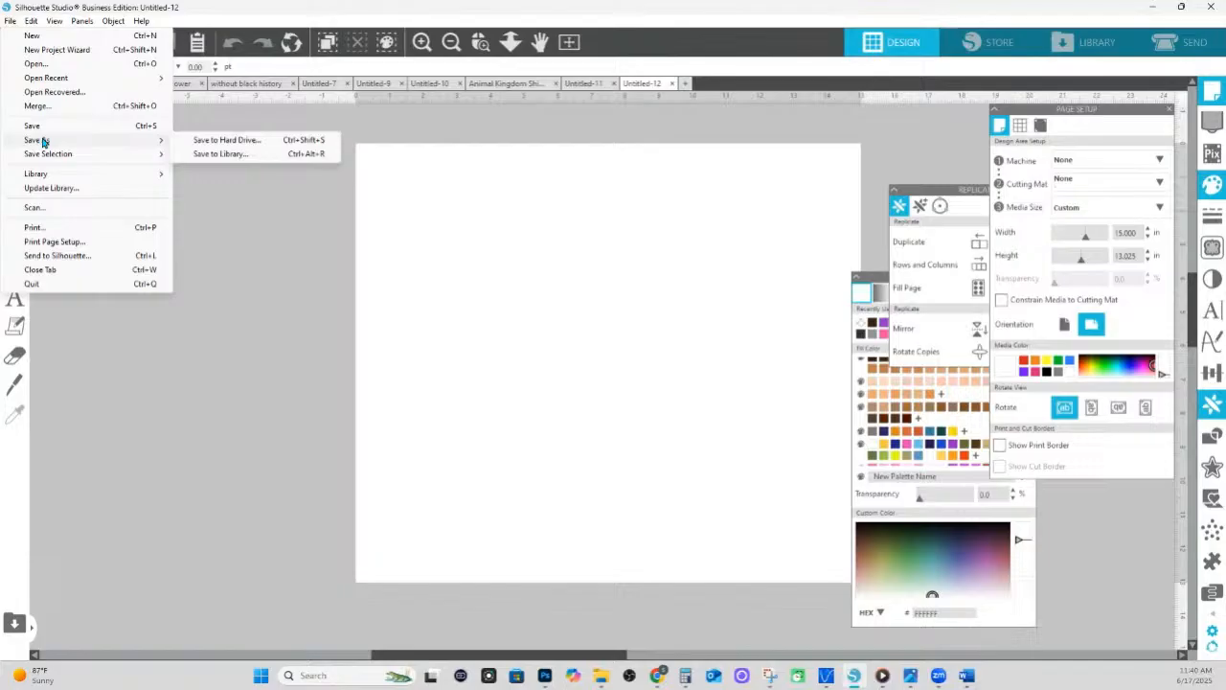
left_click(230, 142)
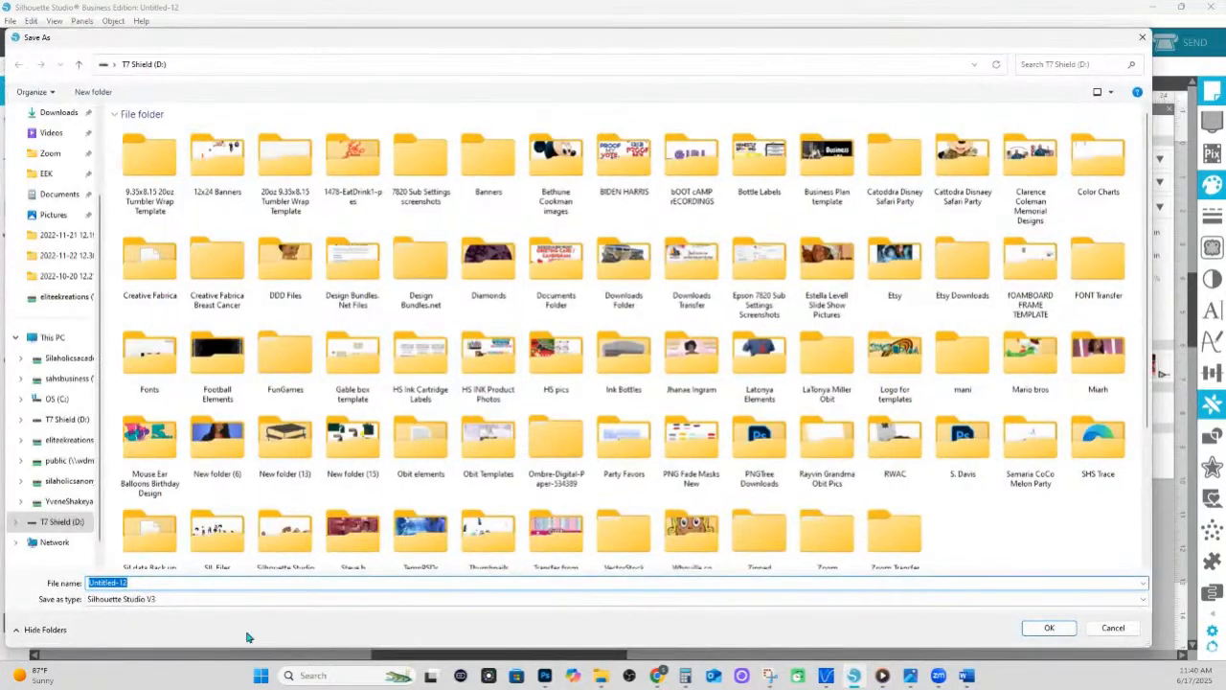
left_click(159, 596)
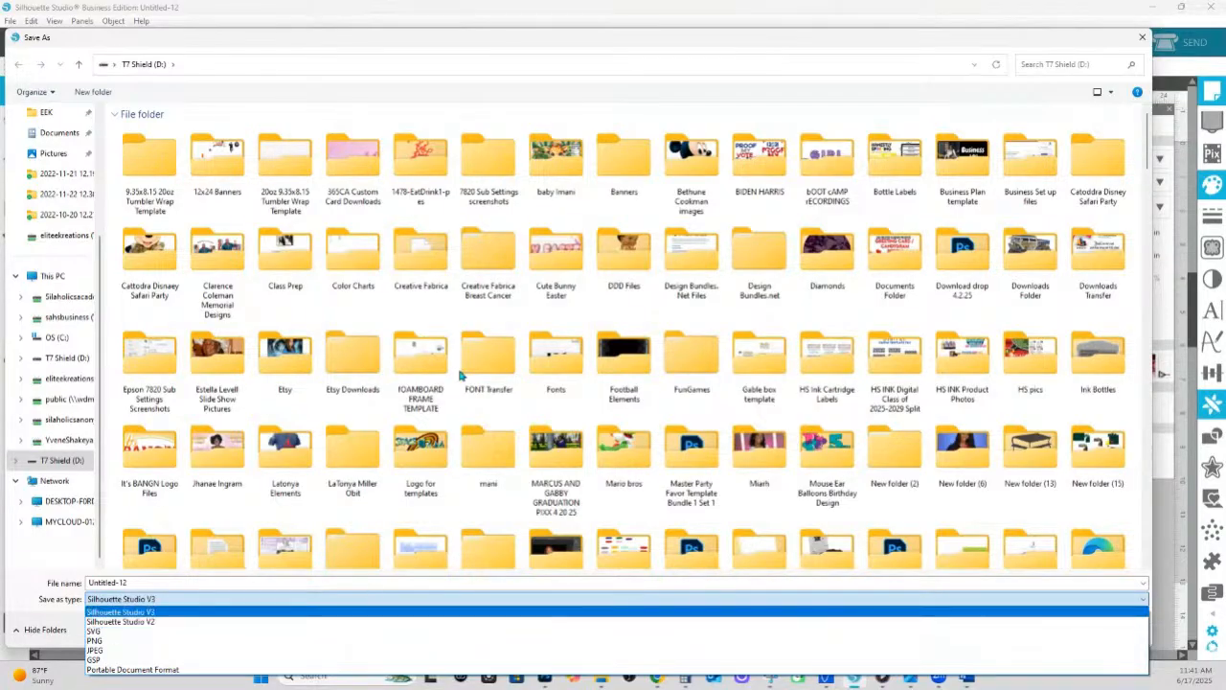
left_click(119, 611)
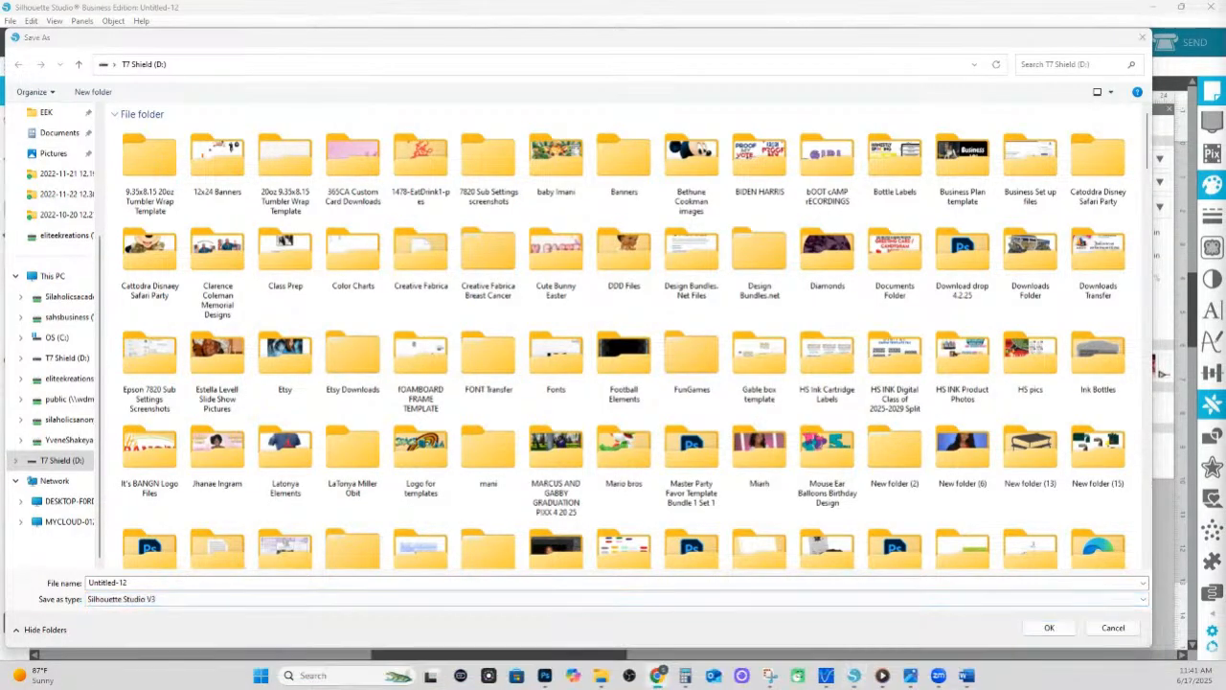
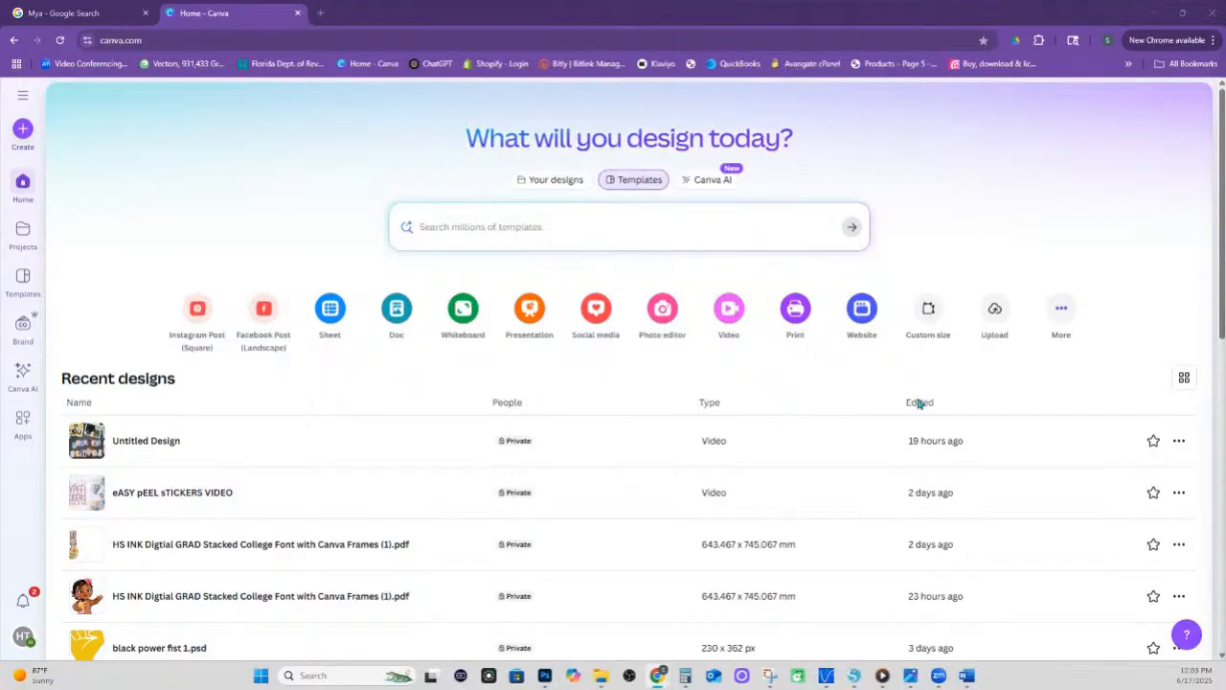
left_click(927, 309)
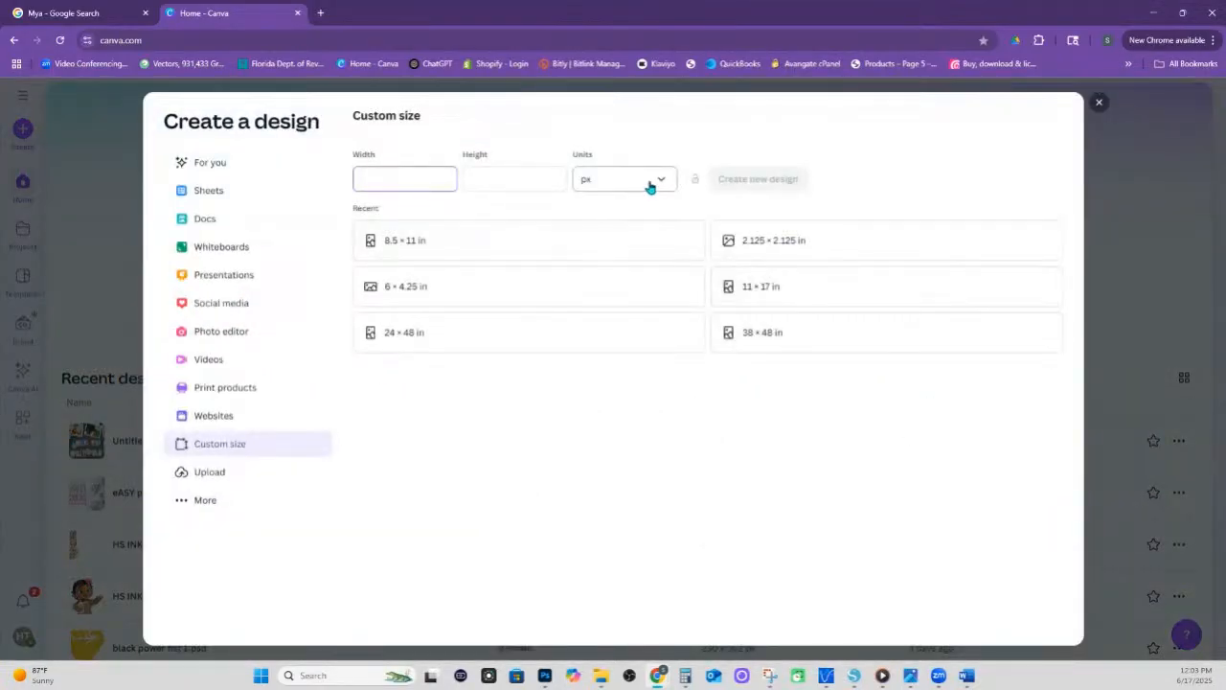
left_click(649, 186)
left_click(610, 242)
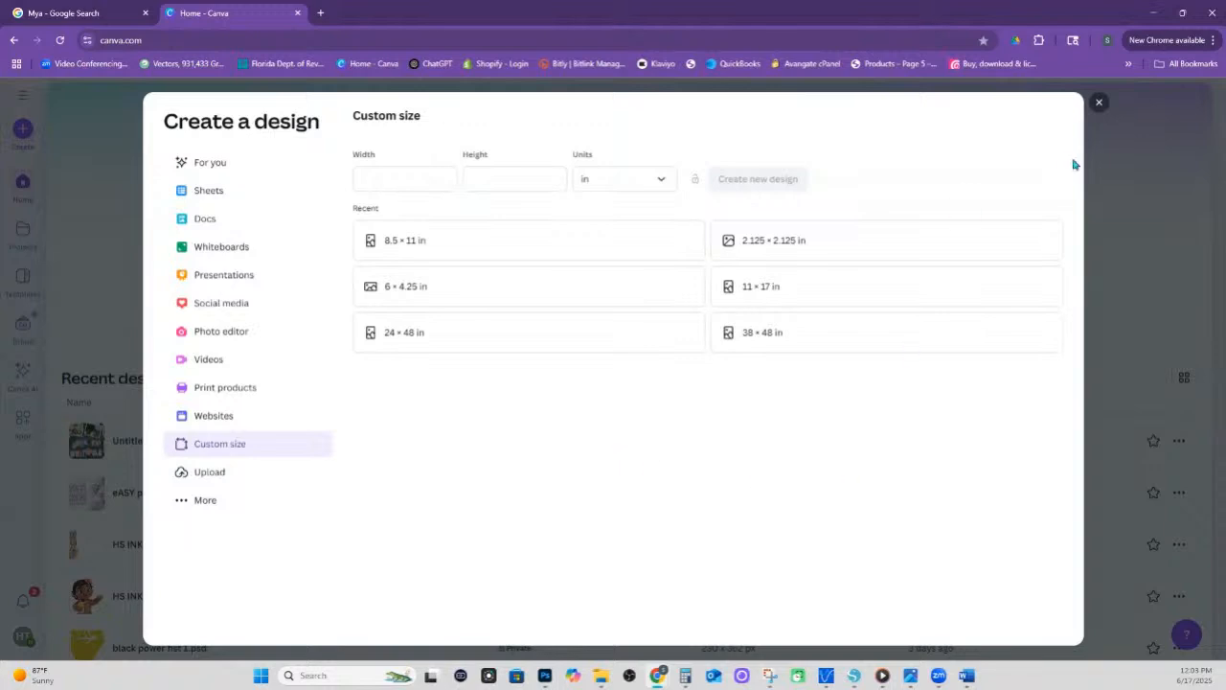
left_click(1098, 101)
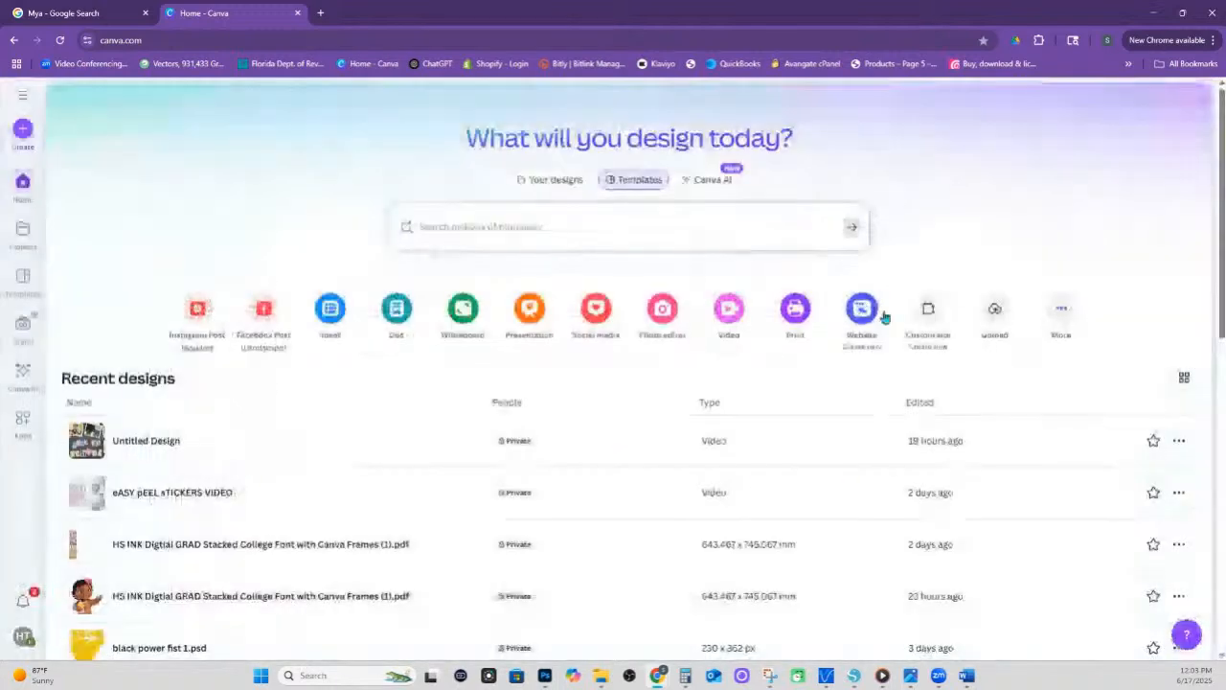
left_click(919, 311)
left_click(1095, 103)
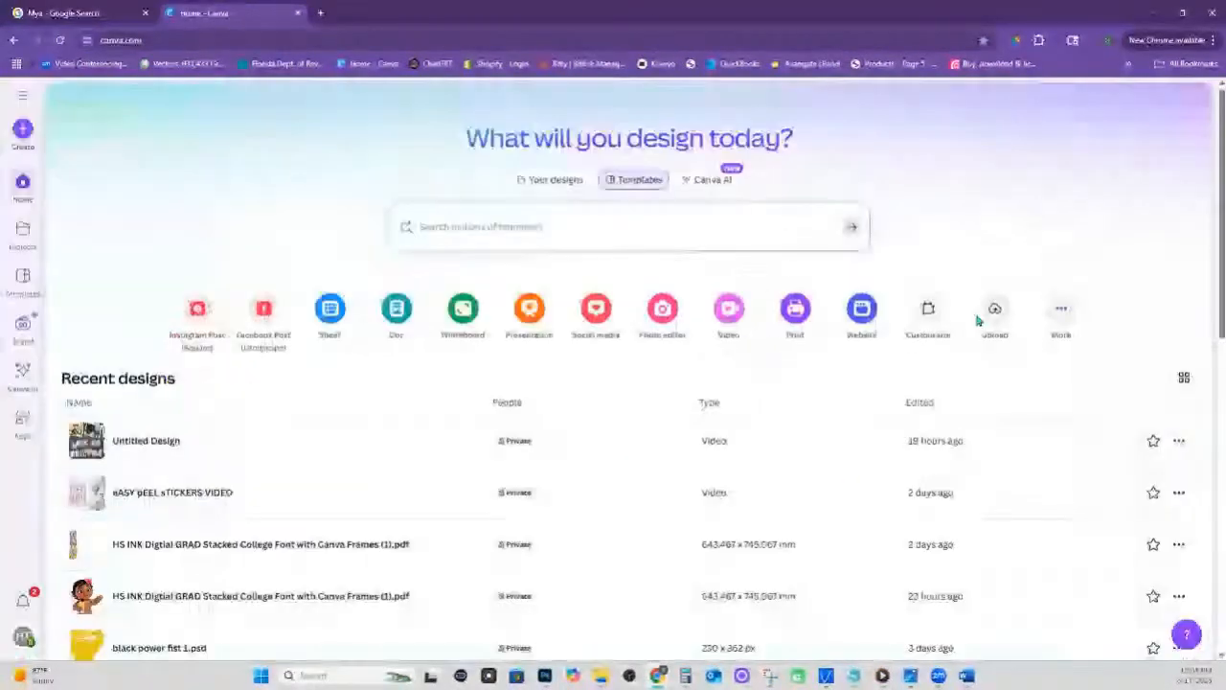
Create a new blank Canva design at the custom size of 8.5 × 11 in
left_click(927, 310)
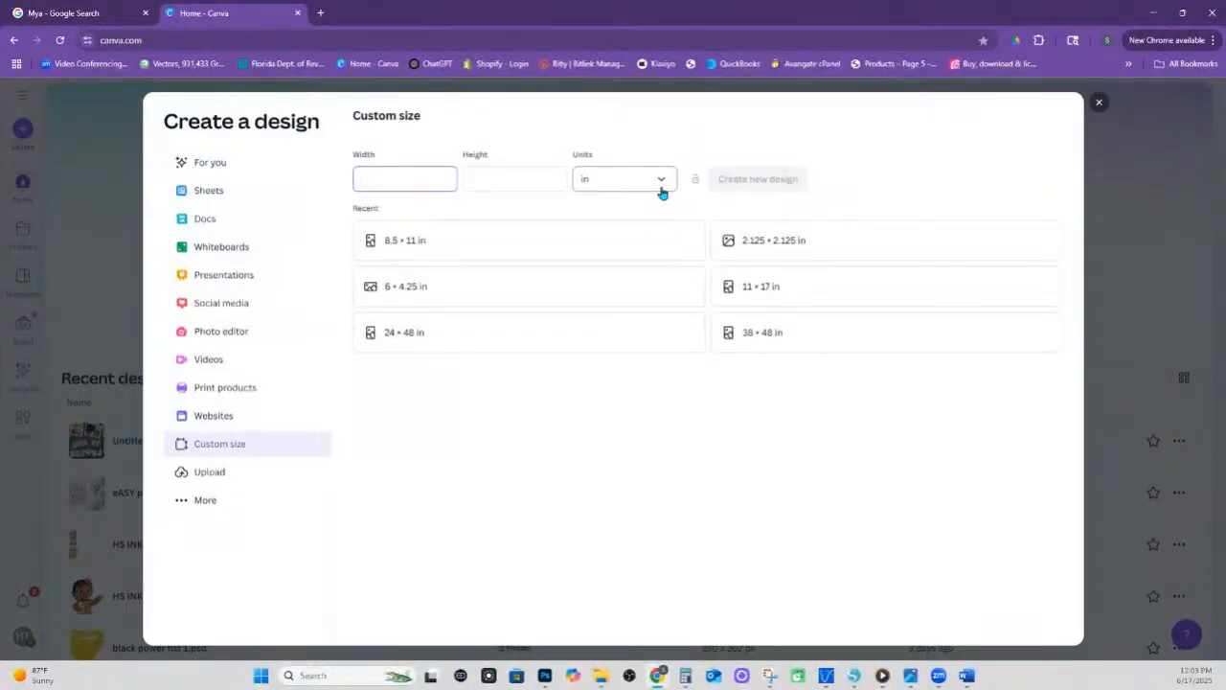
left_click(670, 186)
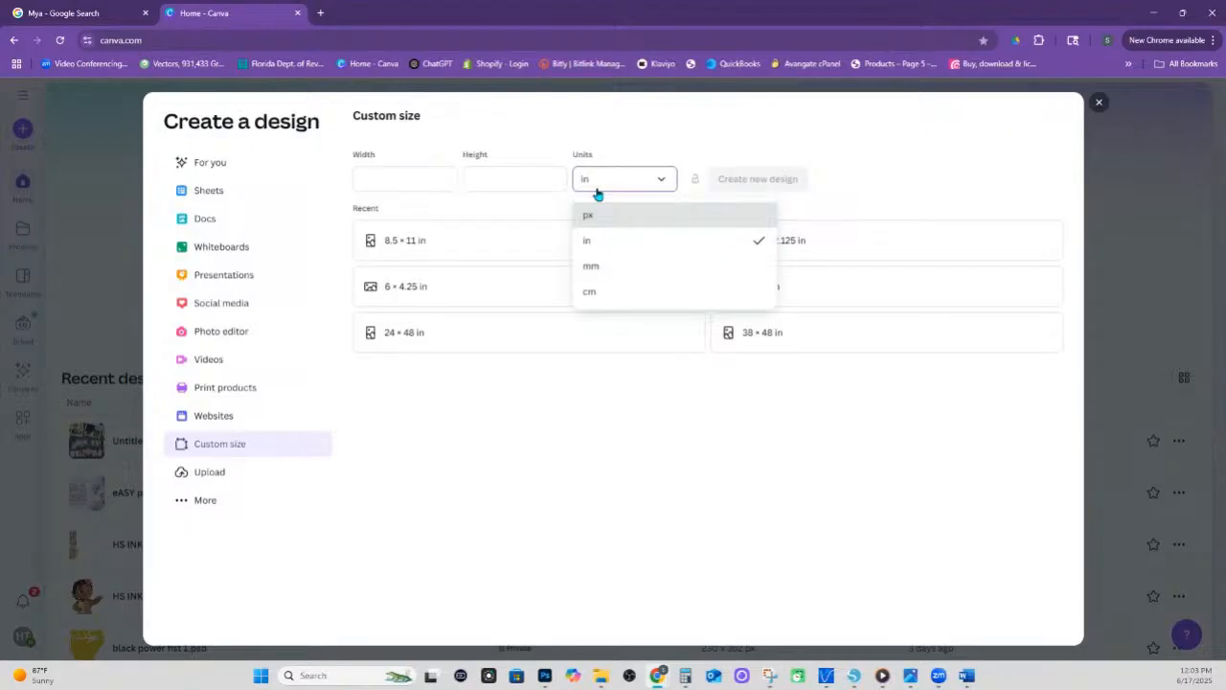
left_click(411, 248)
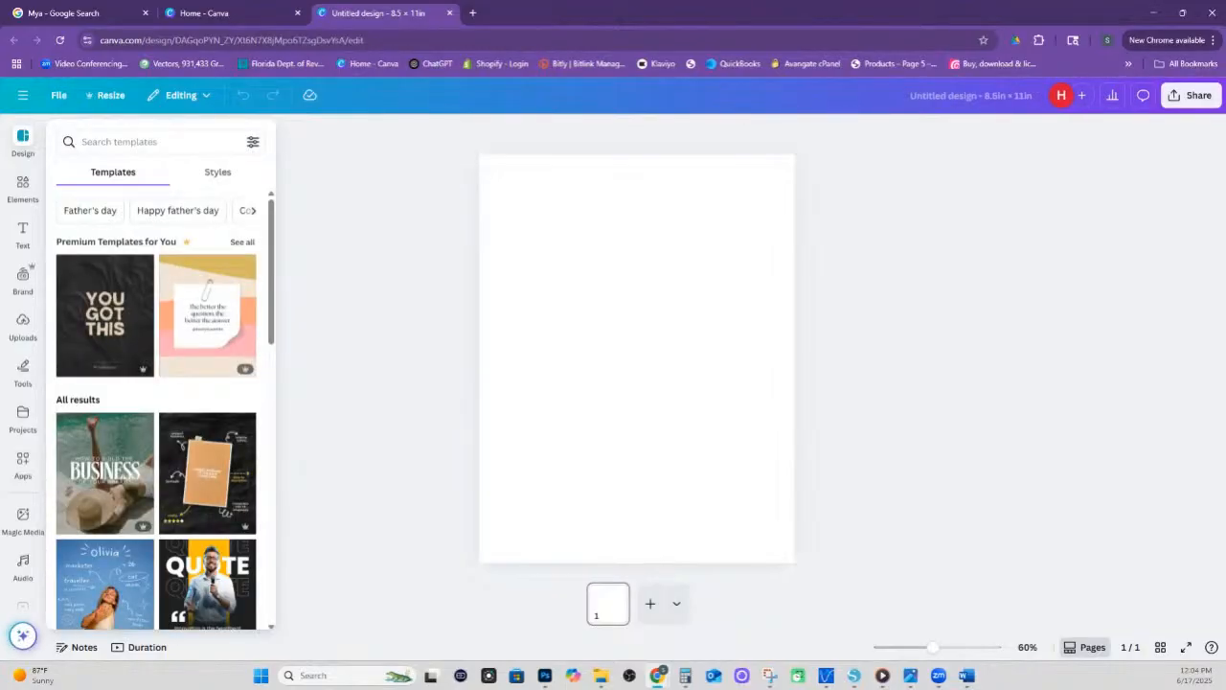
Show the Google image results for Mya and copy the FASHION Magazine photo of the singer in red
left_click(91, 13)
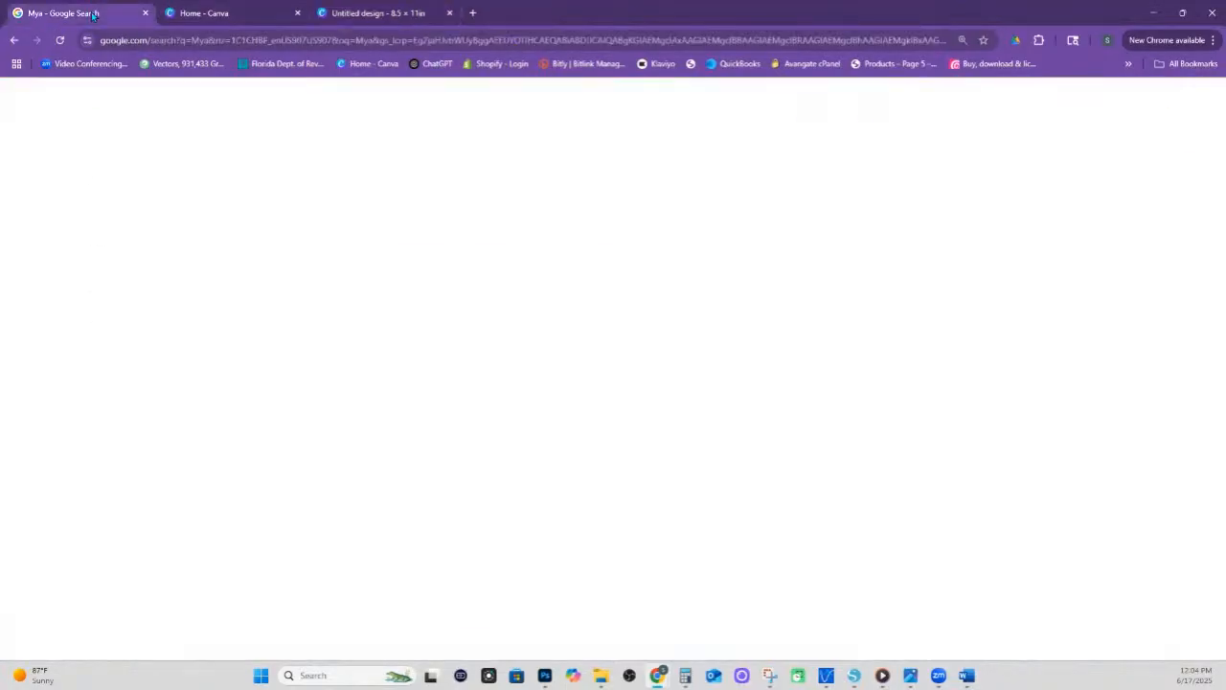
left_click(224, 185)
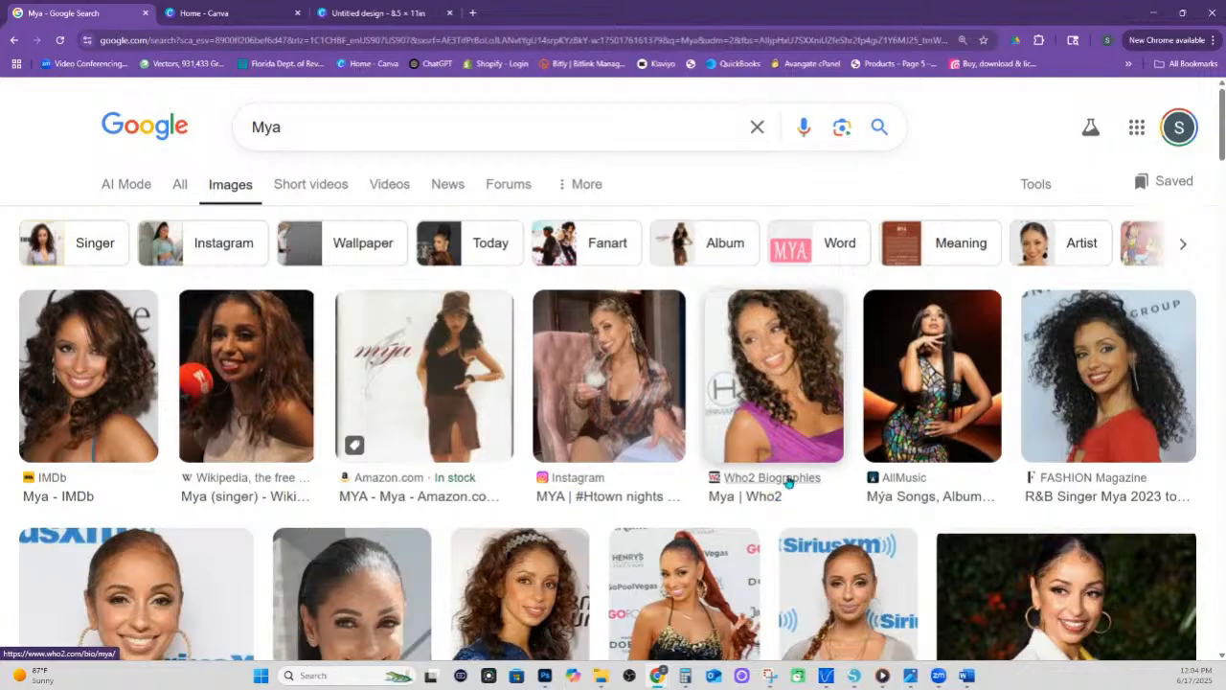
left_click(1099, 353)
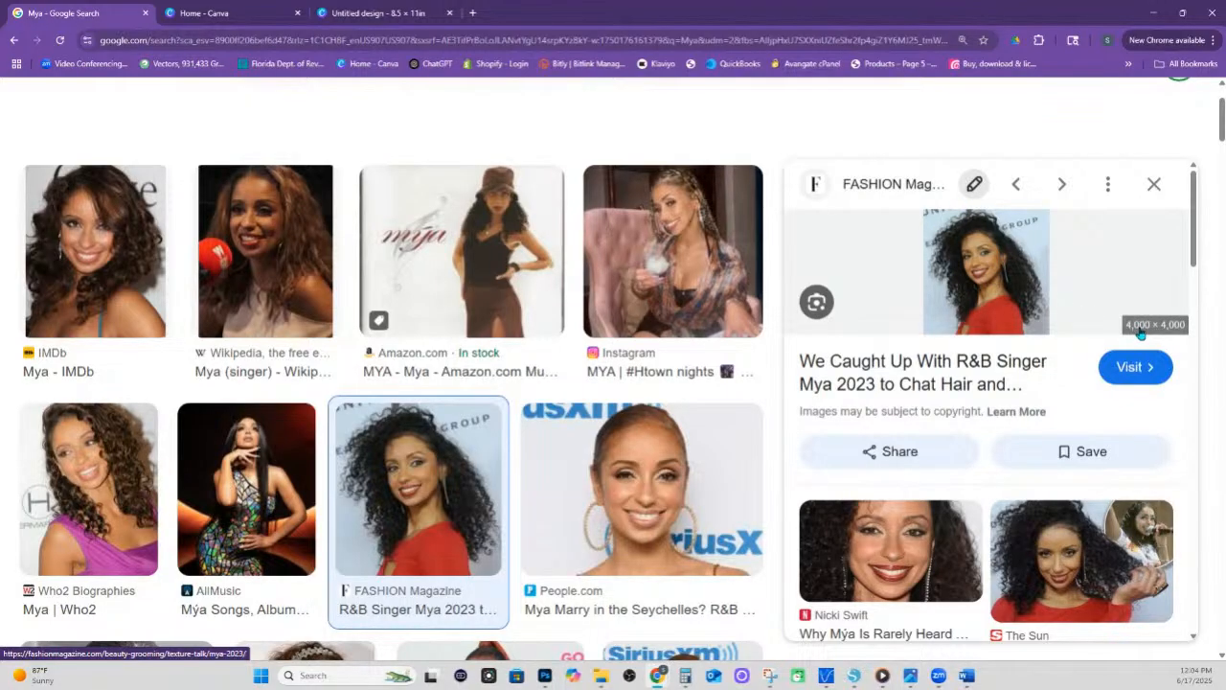
right_click(1005, 284)
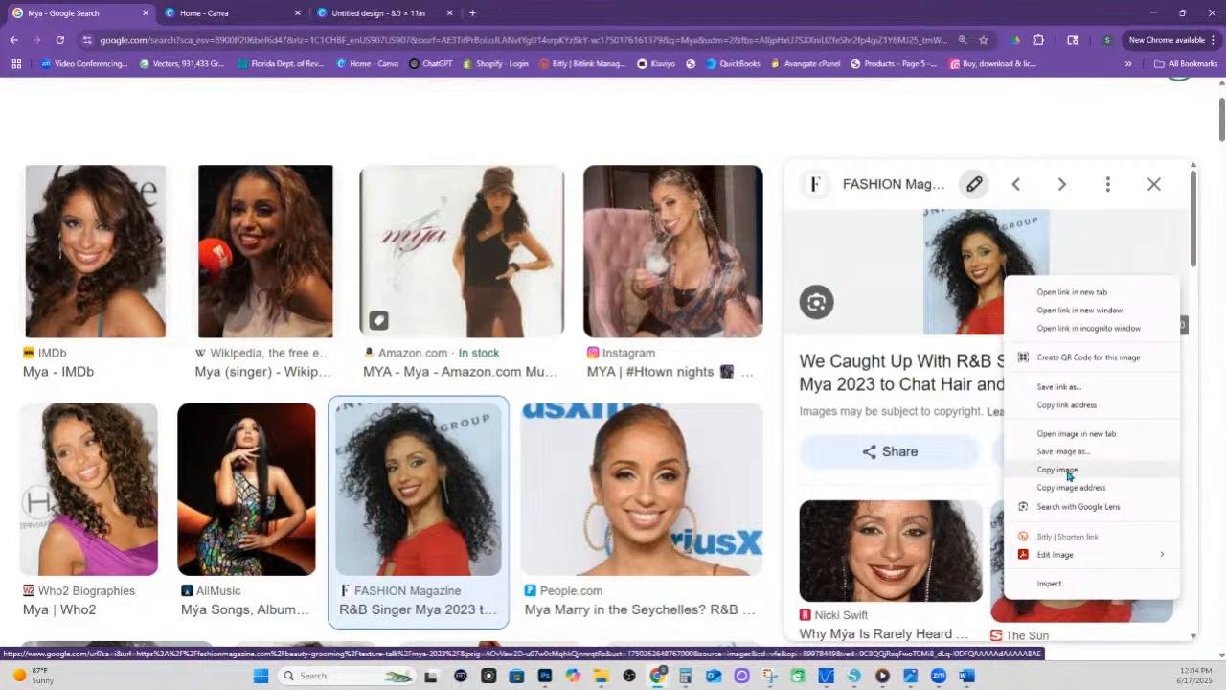
left_click(1058, 469)
Paste the copied photo into remove.bg in a new browser tab and download the cutout in Max Quality, 4000 x 4000
key("ctrl+t")
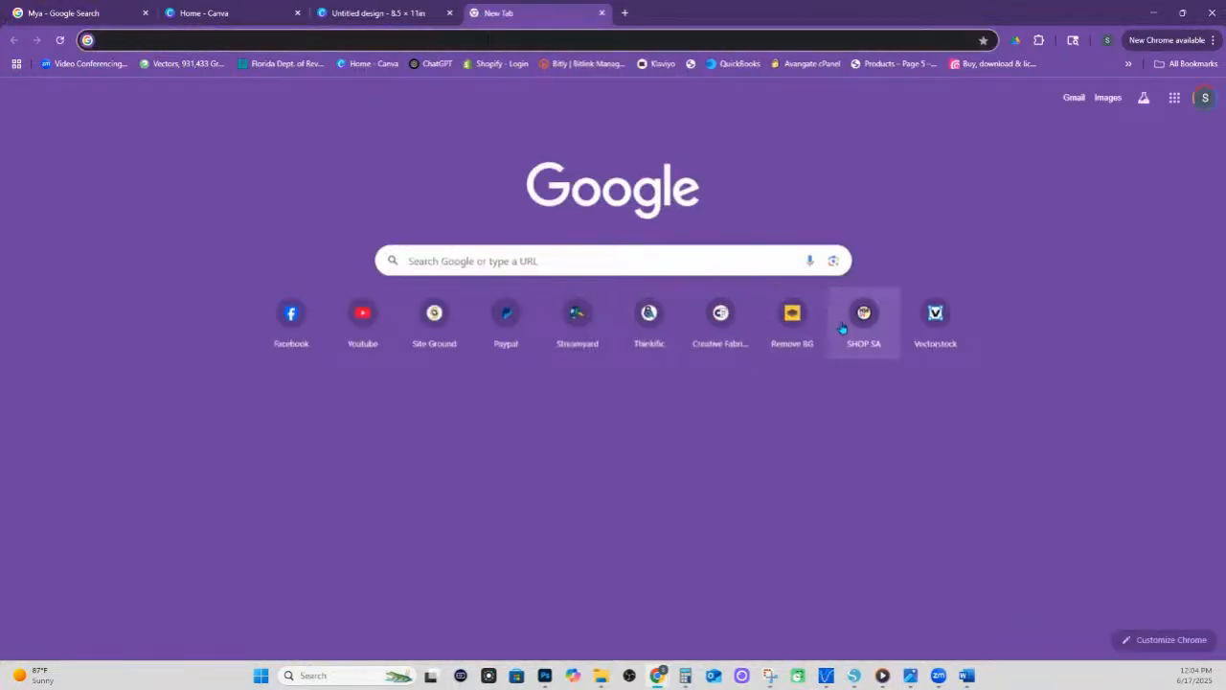
left_click(792, 315)
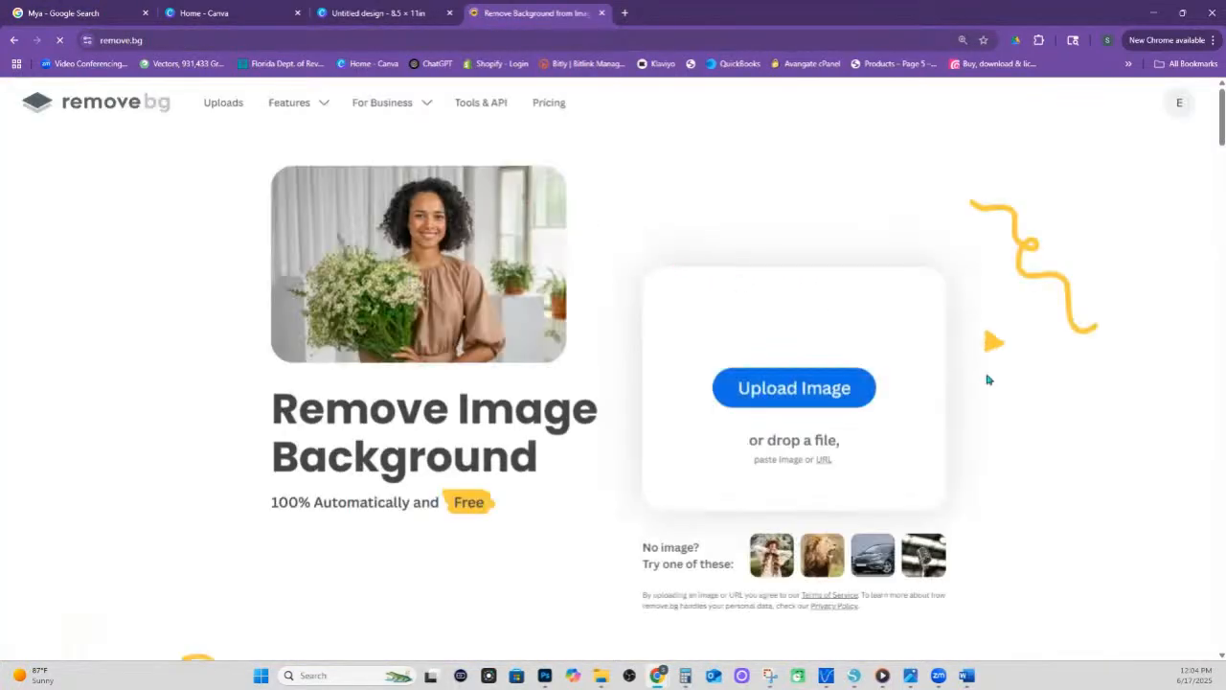
key("ctrl+v")
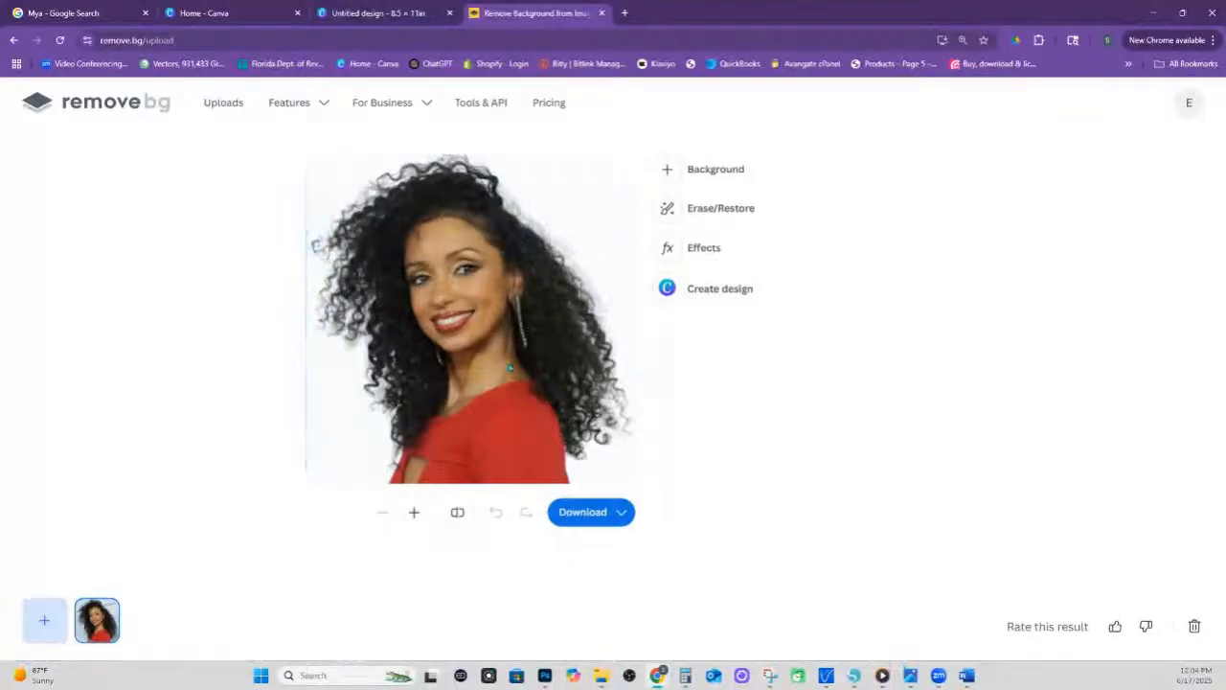
left_click(596, 515)
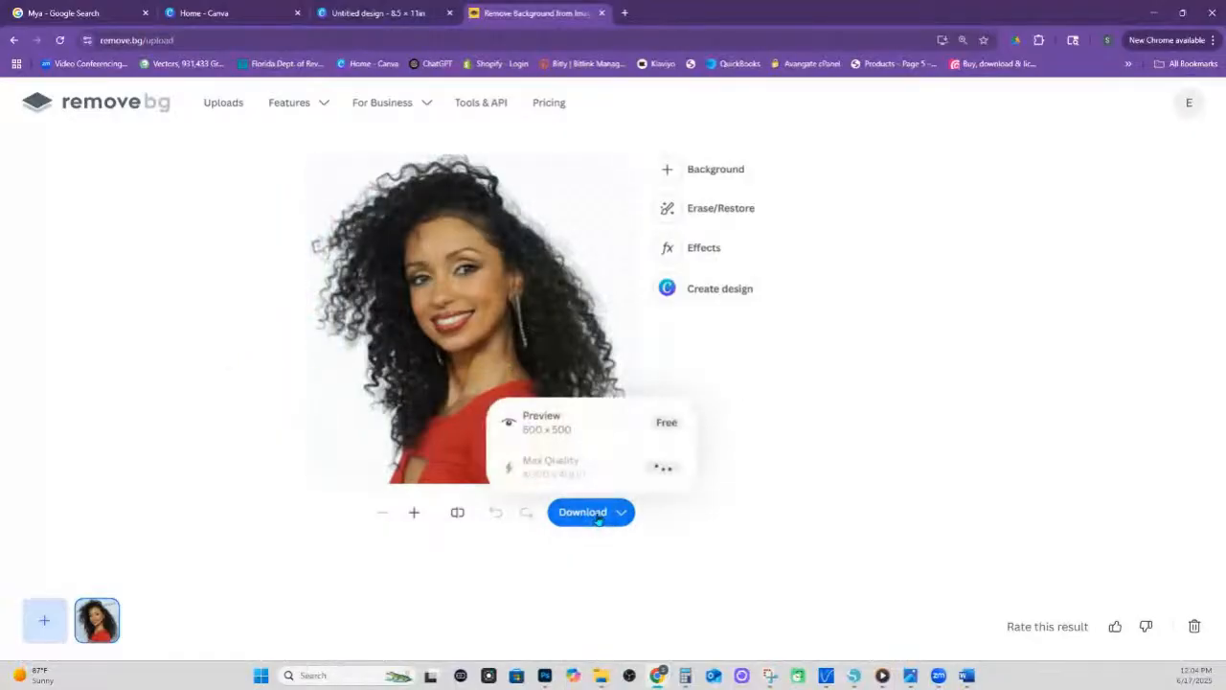
left_click(587, 476)
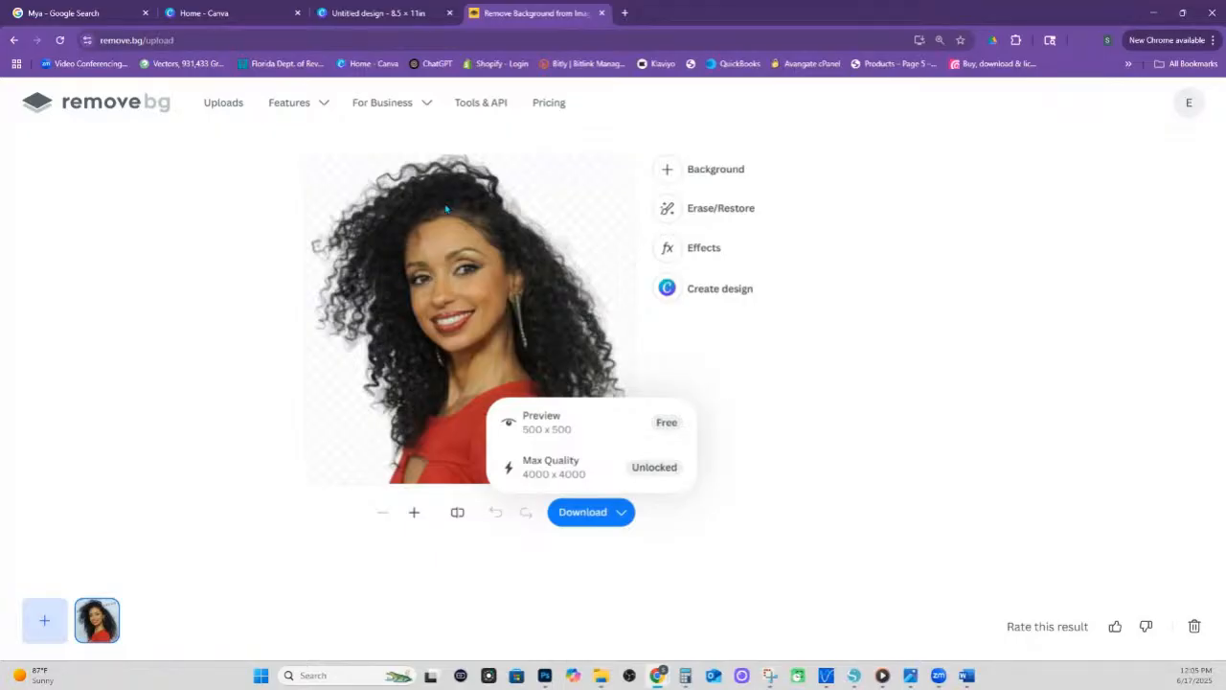
Paste the original photo into the 8.5 × 11 in Canva design and enlarge it to about 8.8 × 8.8 in
left_click(402, 14)
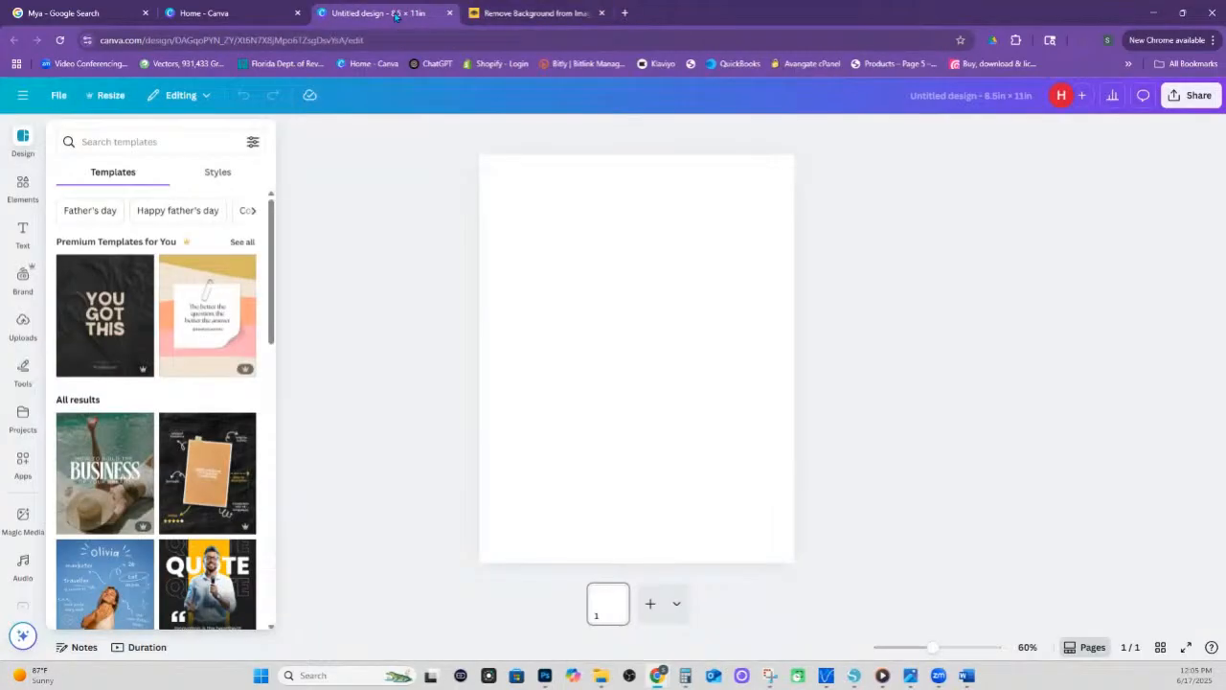
left_click(581, 367)
key("ctrl+v")
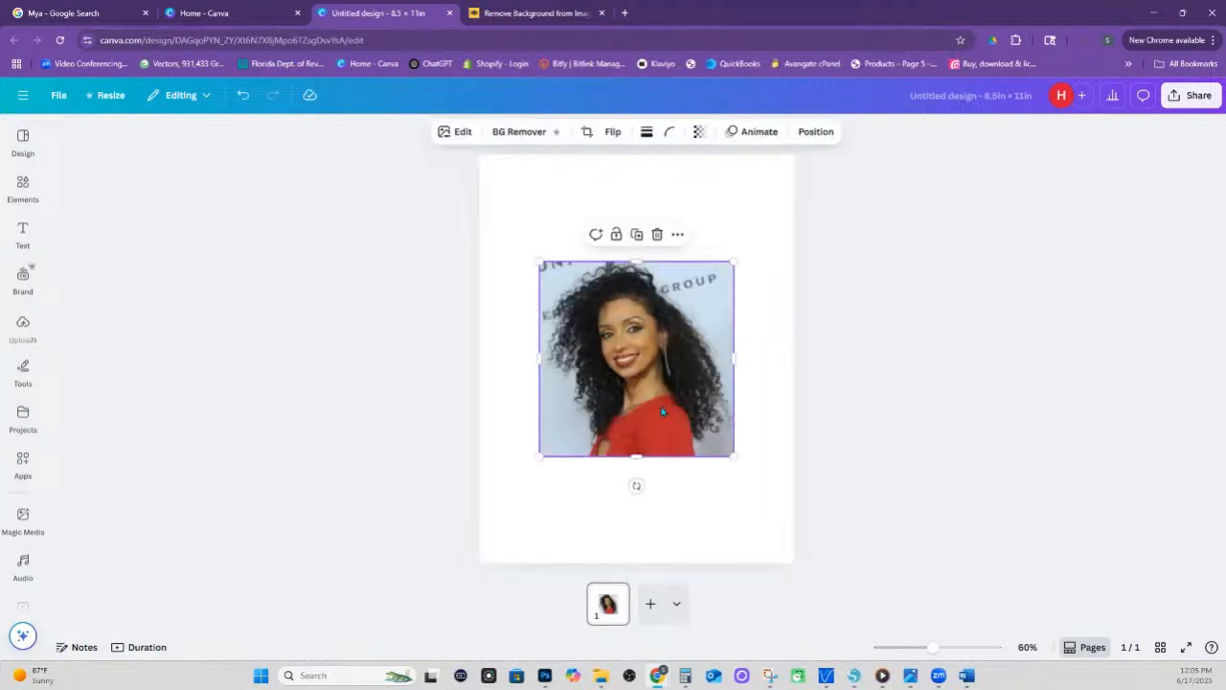
left_click_drag(735, 266, 813, 182)
left_click_drag(539, 456, 473, 511)
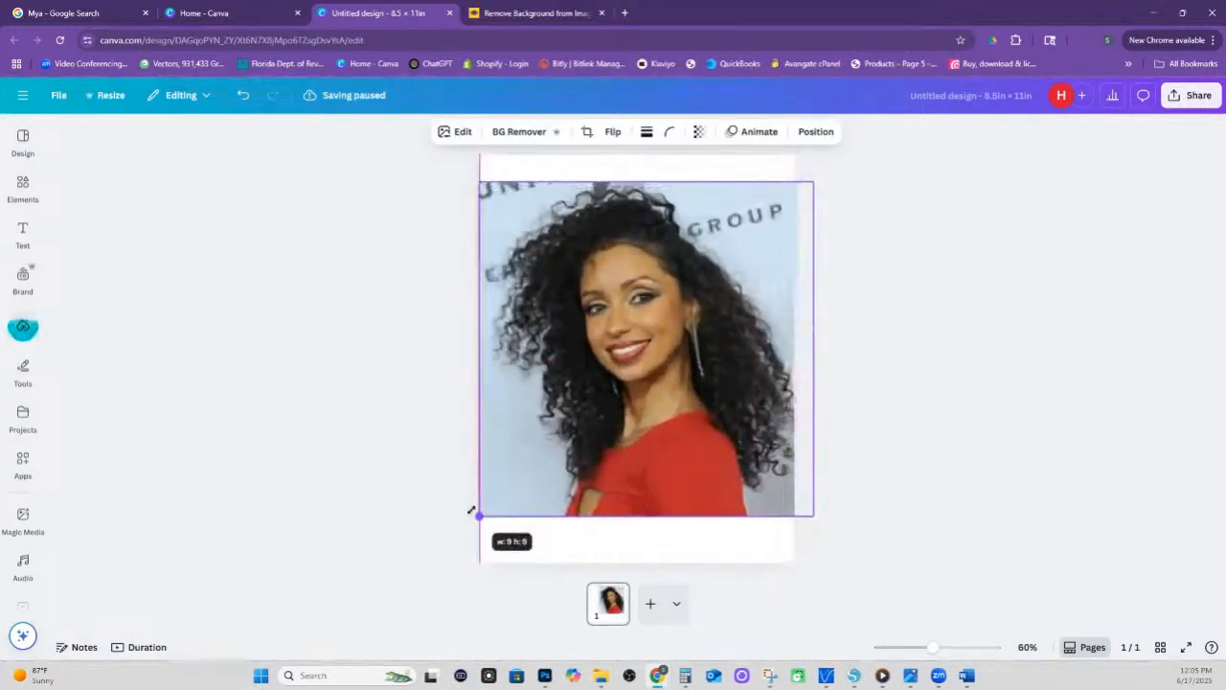
left_click_drag(673, 421, 664, 421)
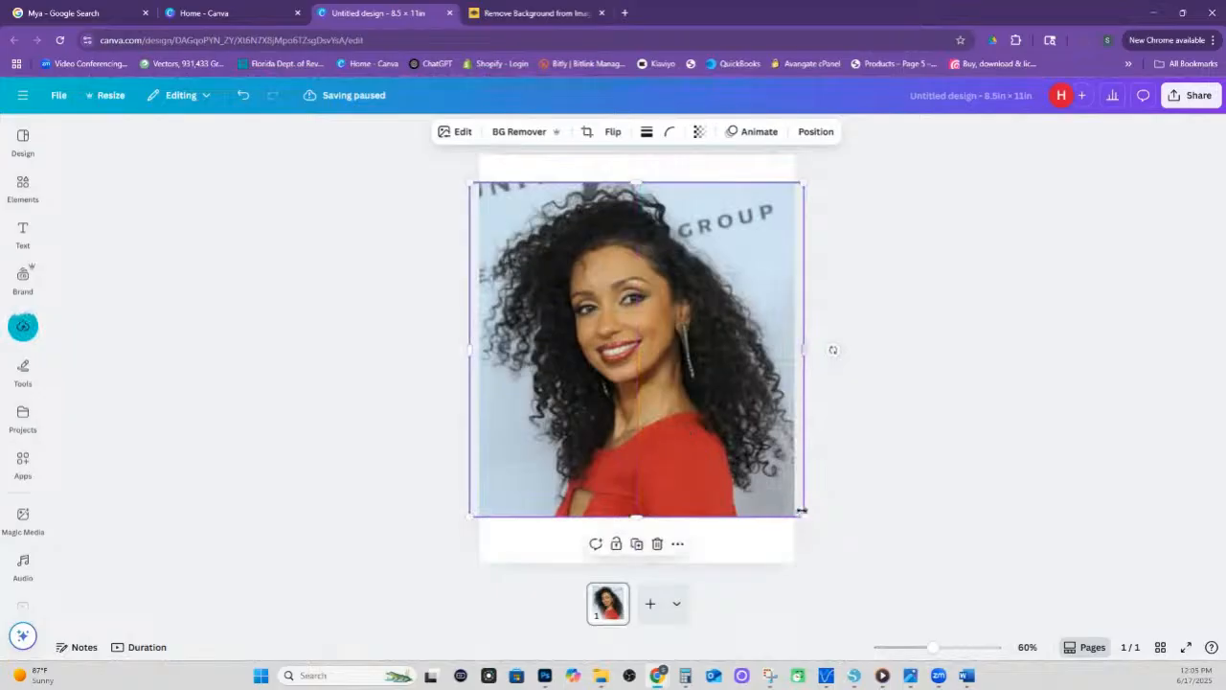
left_click_drag(802, 515, 793, 505)
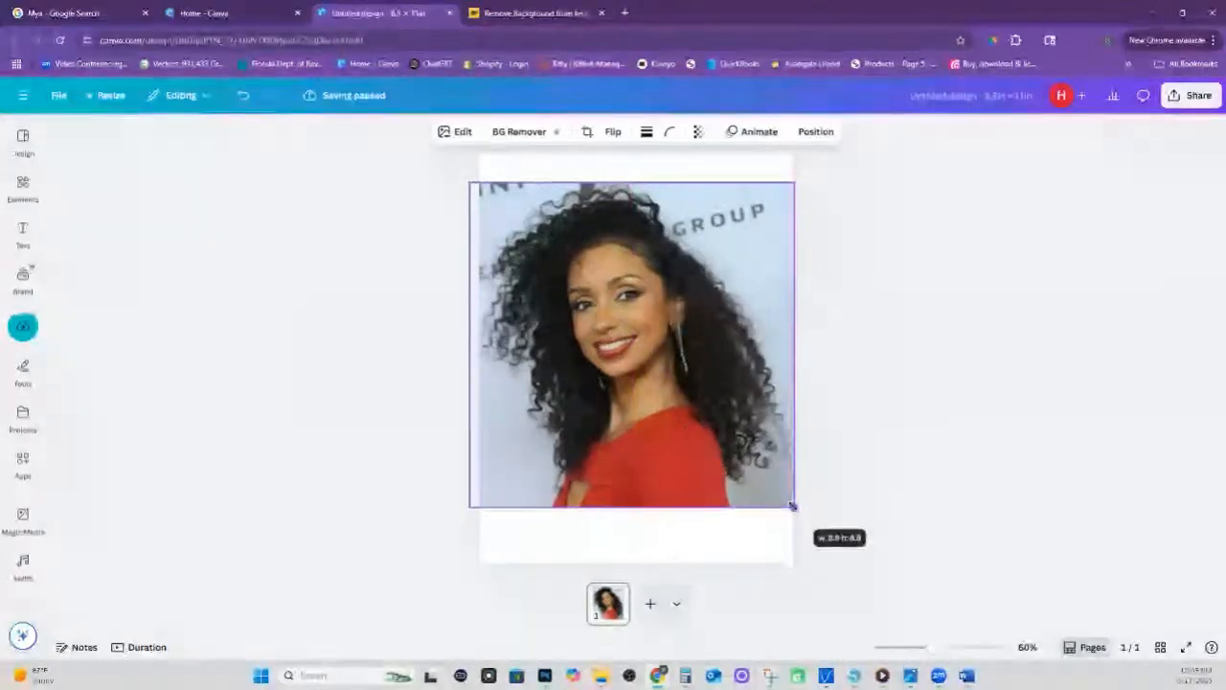
Try removing the photo's background and shrinking it to the page width, and undo both changes
left_click(512, 132)
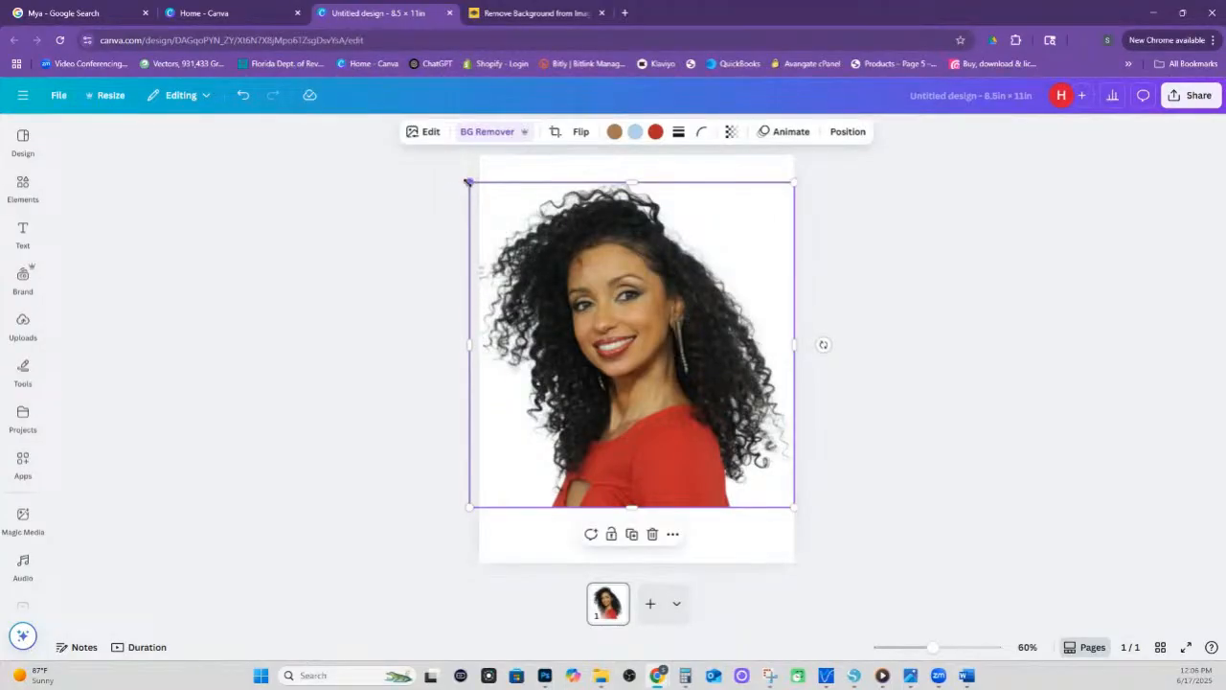
left_click_drag(469, 183, 479, 192)
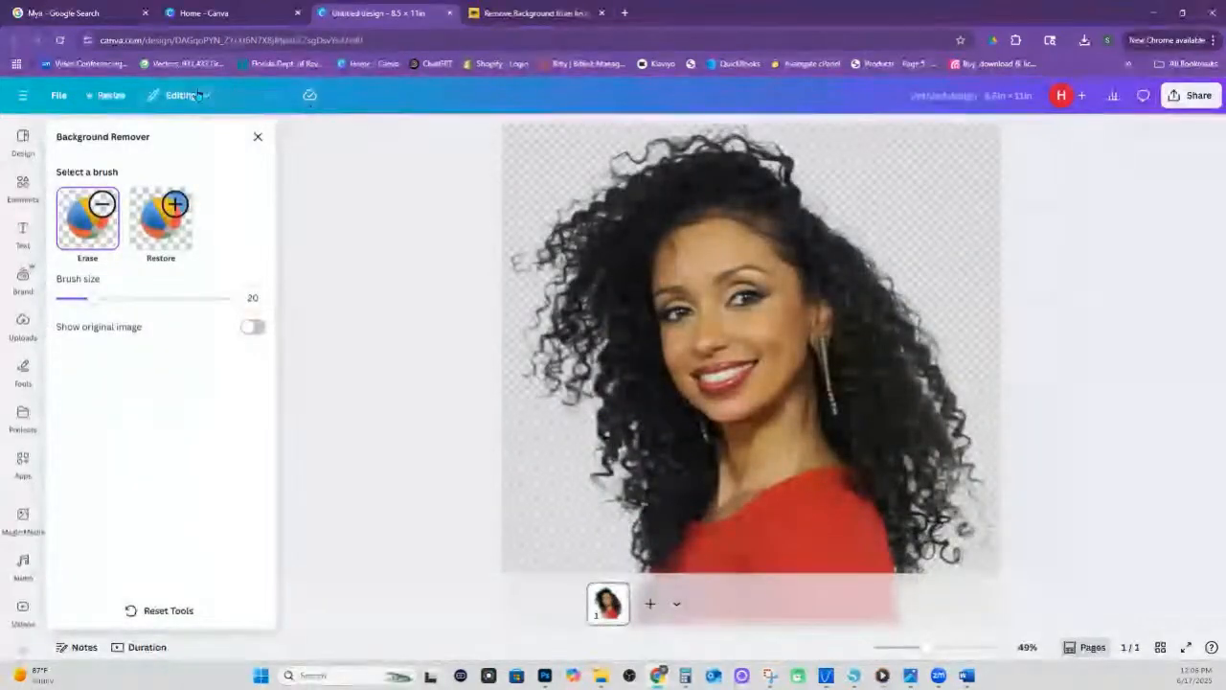
left_click(259, 138)
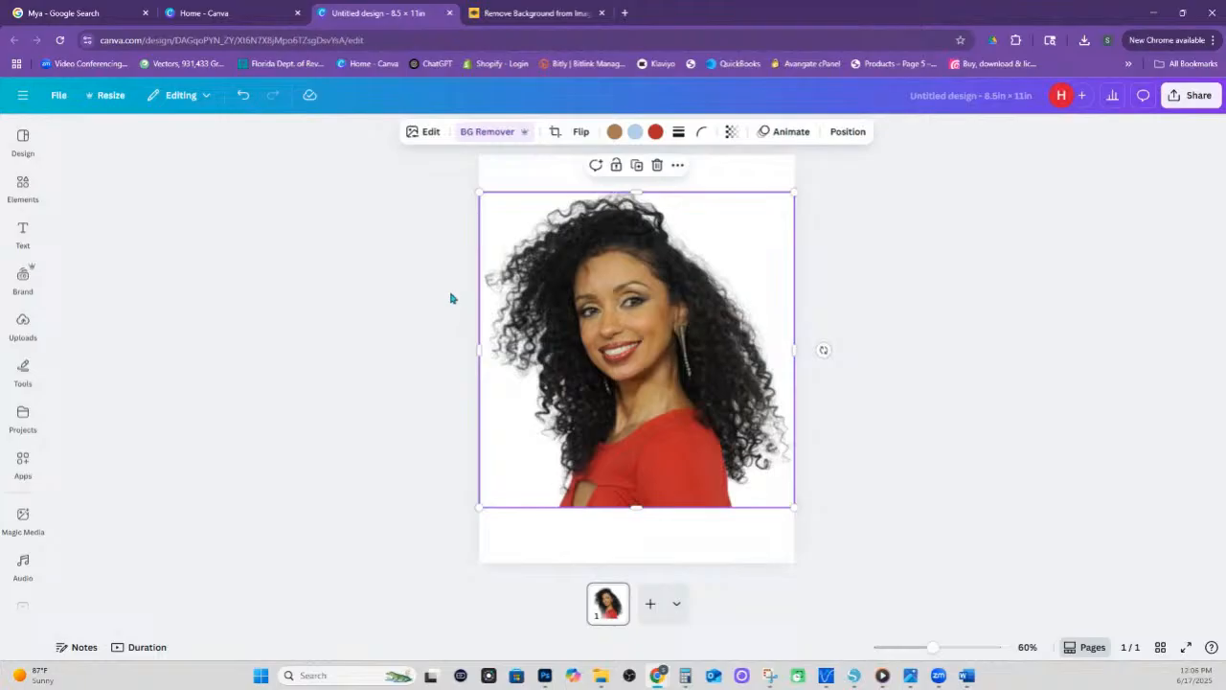
key("ctrl+z")
key("ctrl+z")
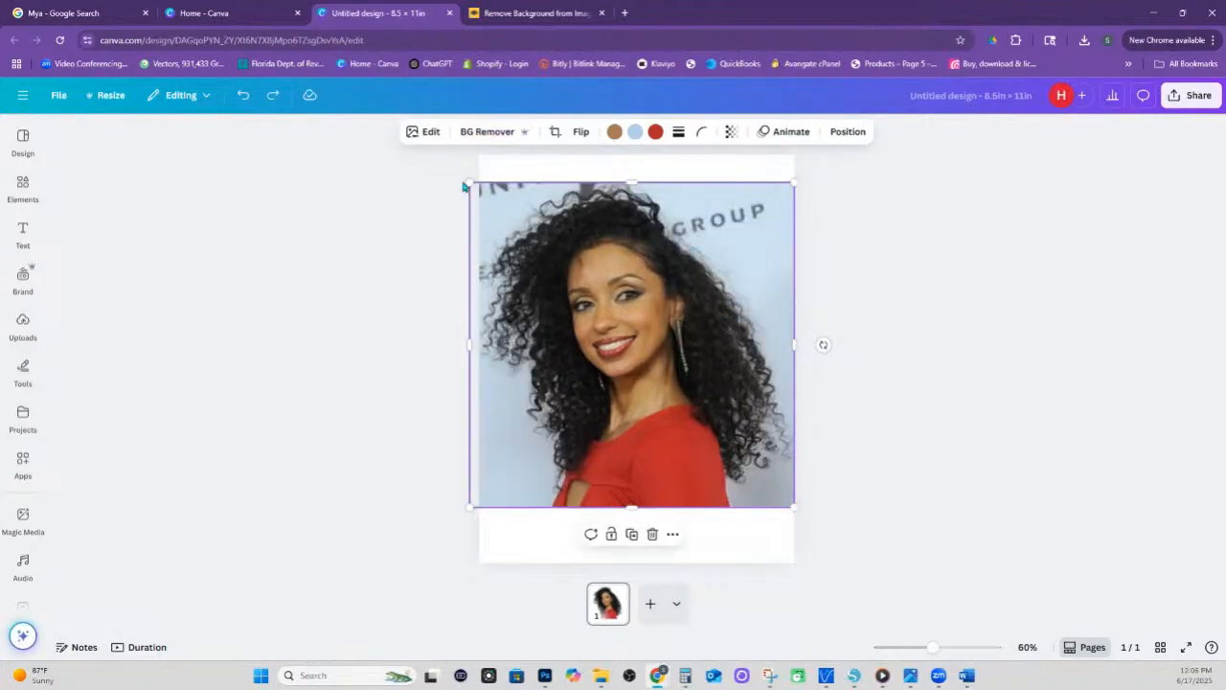
Shrink the photo to just inside the page width and remove its background, and compare it with the remove.bg cutout
left_click_drag(464, 185, 484, 197)
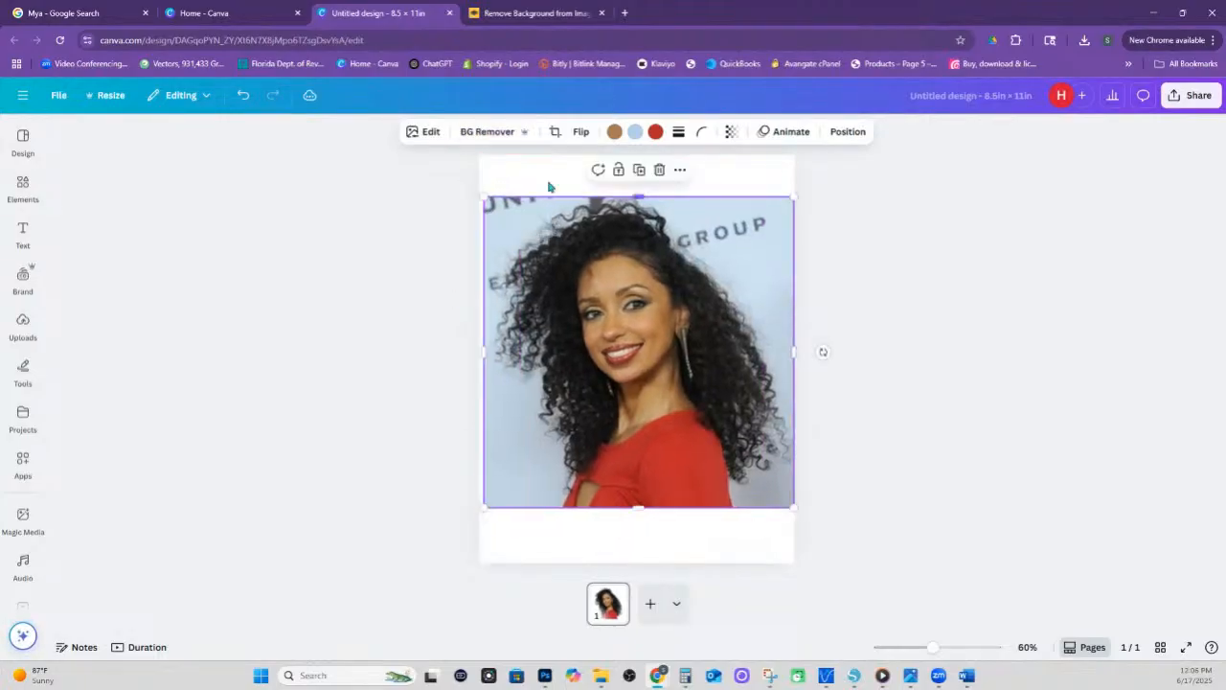
left_click(488, 134)
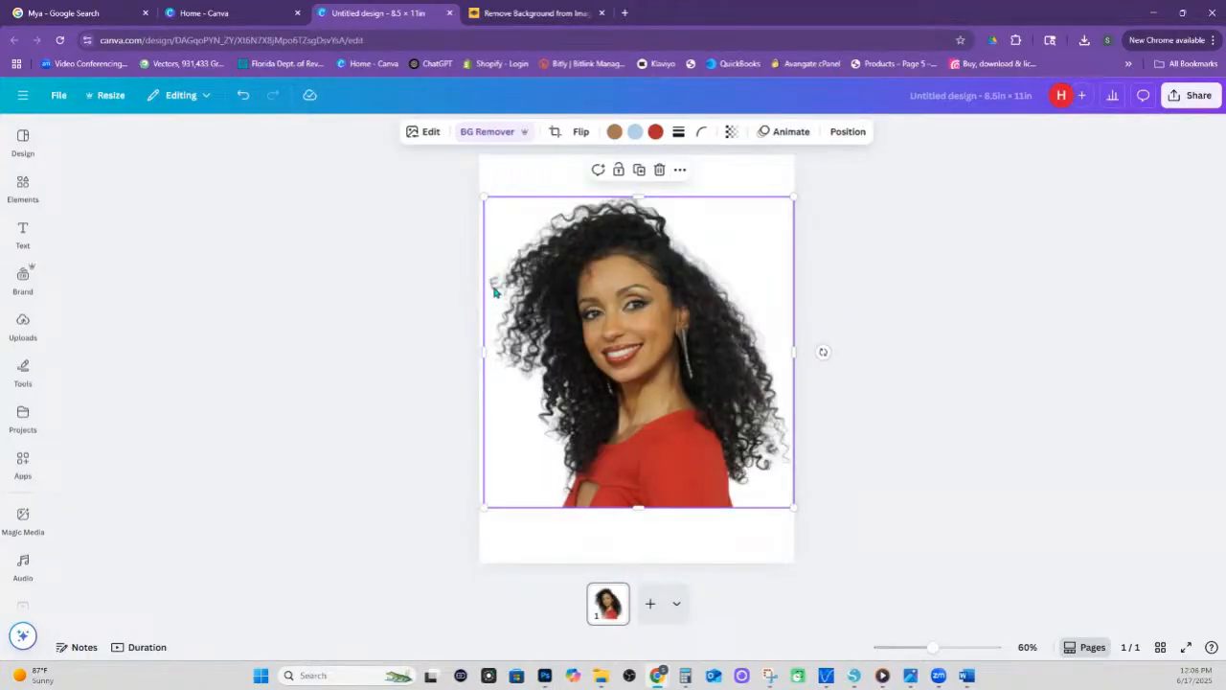
left_click(525, 13)
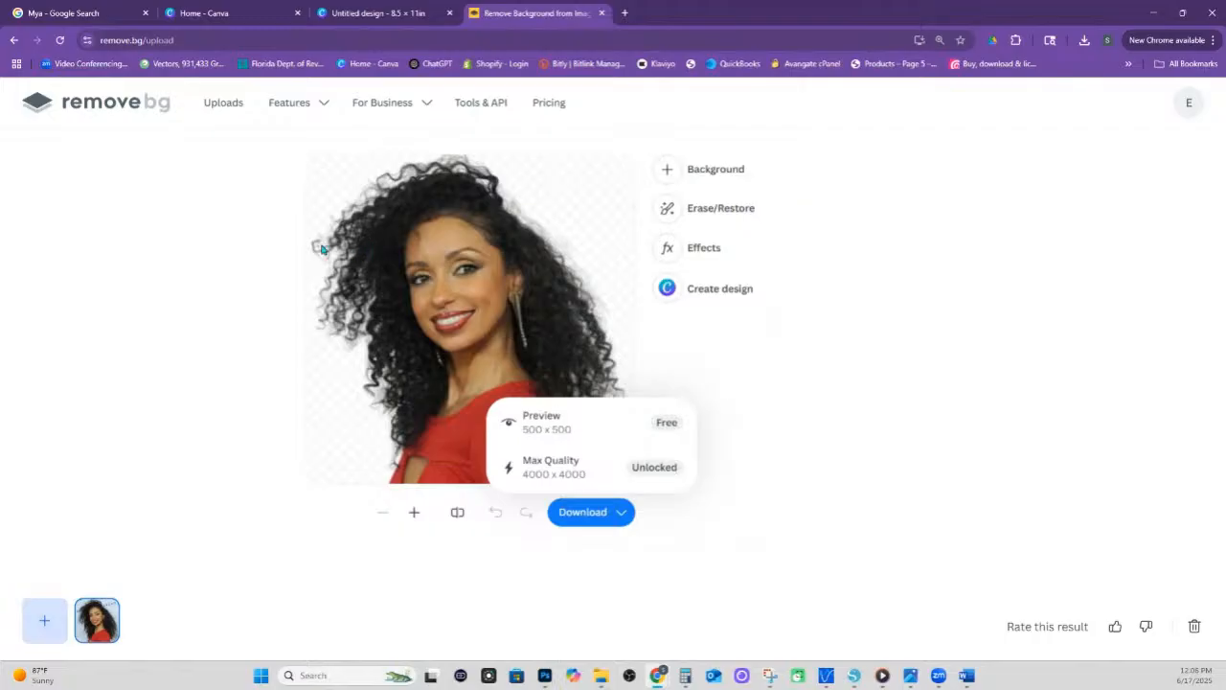
Return to the Canva design and erase the stray mark beside the hair with a smaller Background Remover brush
left_click(369, 15)
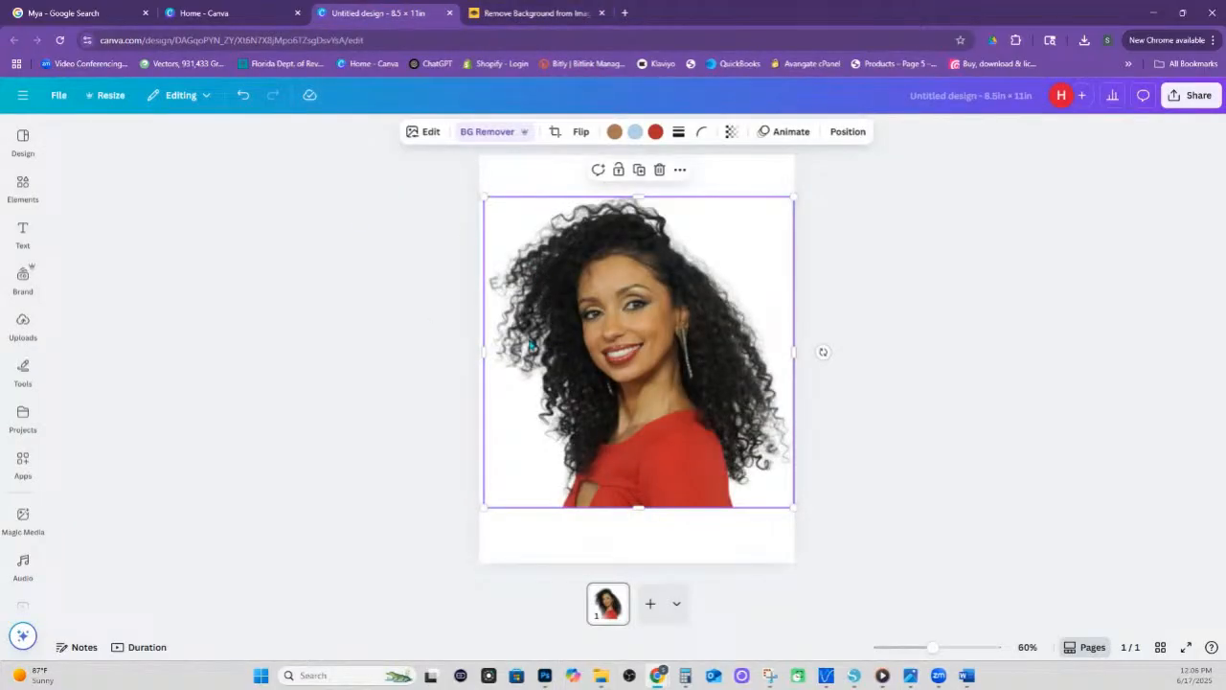
left_click(421, 135)
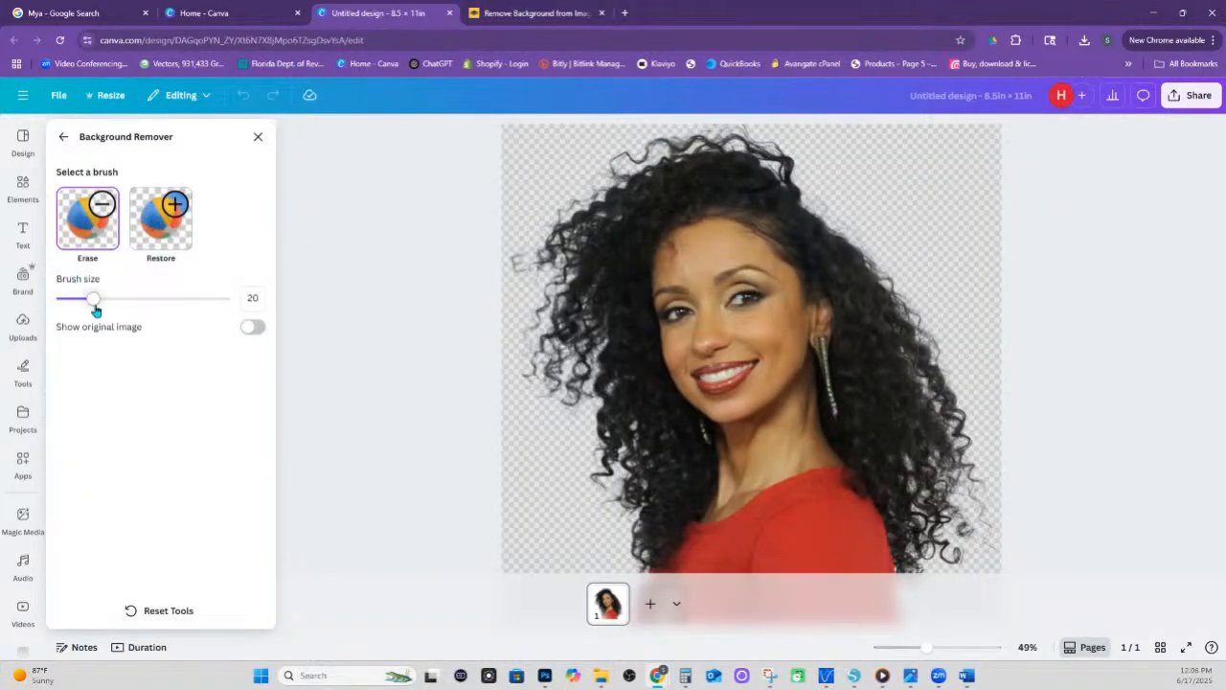
mouse_move(93, 308)
left_mouse_down()
mouse_move(66, 310)
mouse_move(84, 309)
left_mouse_up()
left_click(257, 136)
In remove.bg, turn off Magic Brush, adjust the erase brush size, and manually erase the stray mark beside the hair
left_click(552, 13)
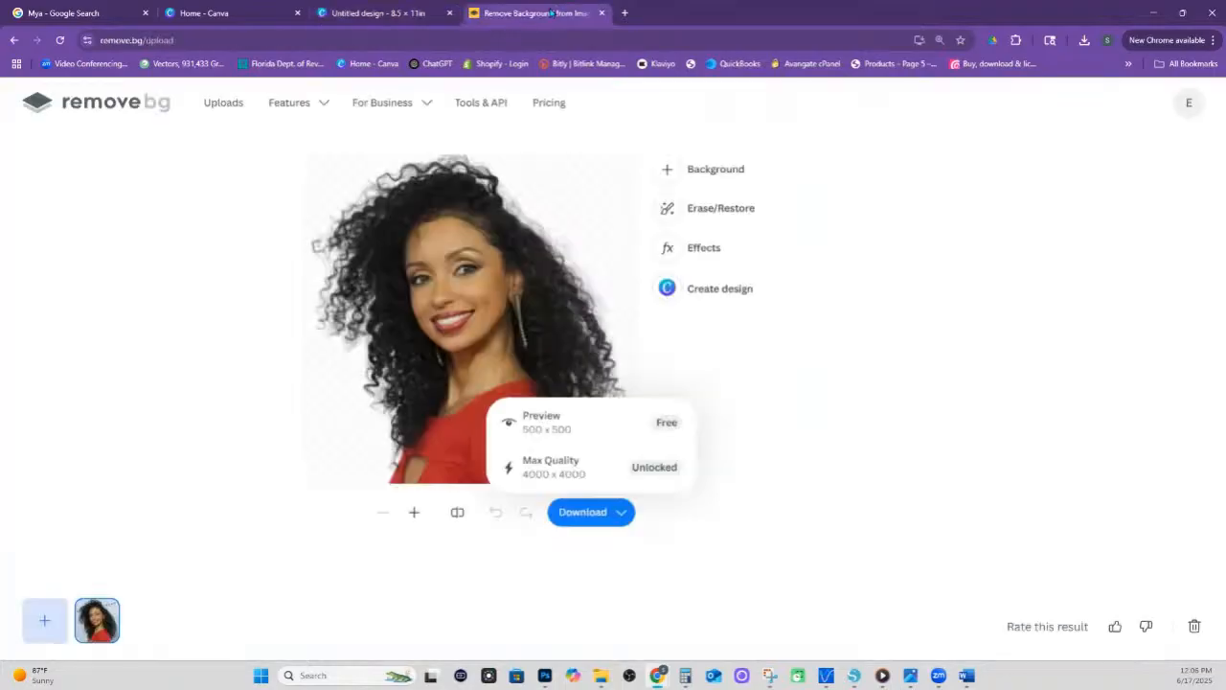
left_click(682, 211)
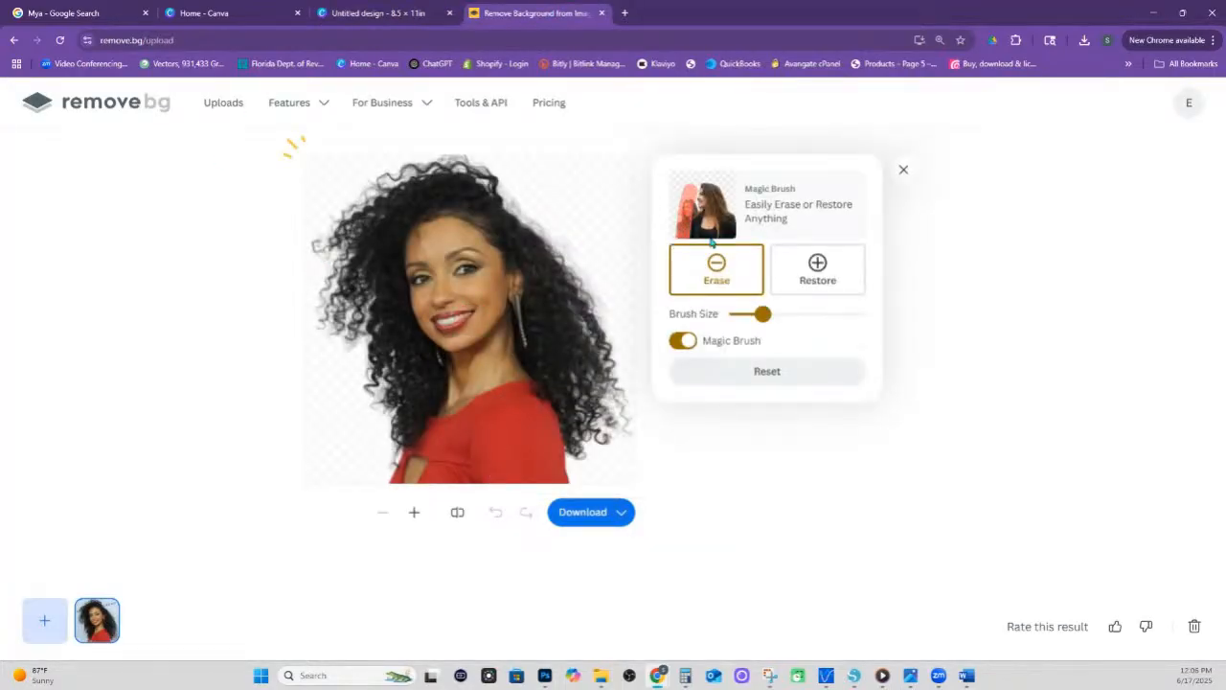
left_click(682, 343)
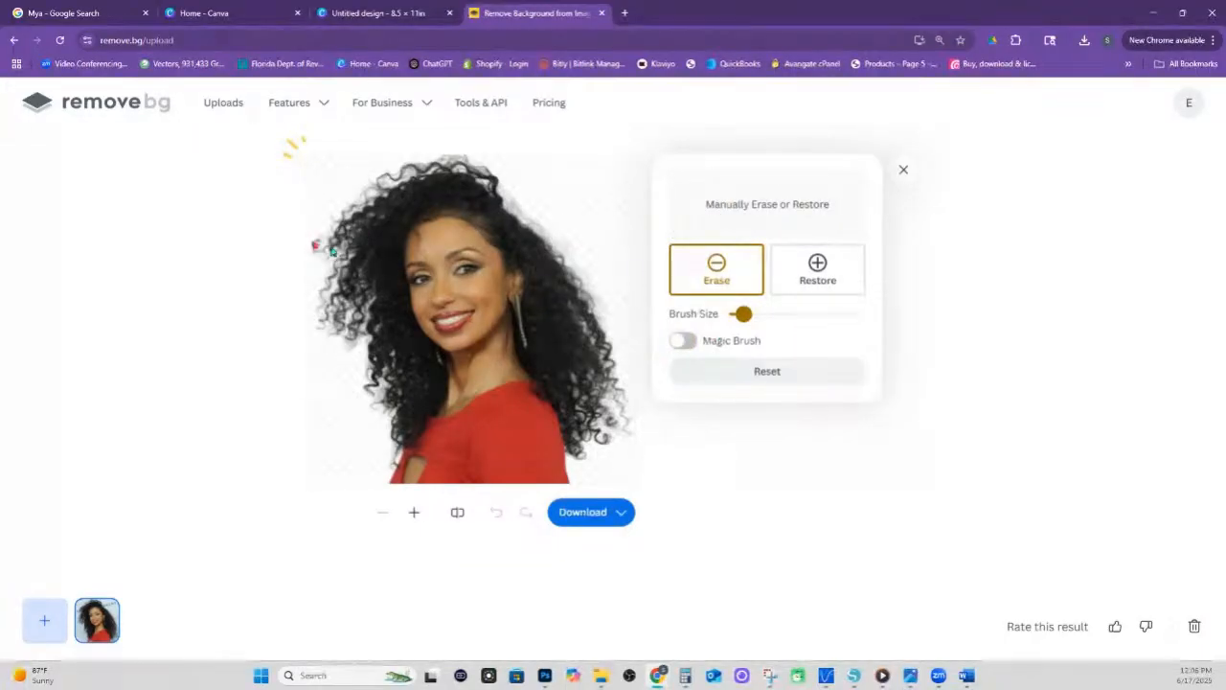
left_click_drag(743, 314, 751, 314)
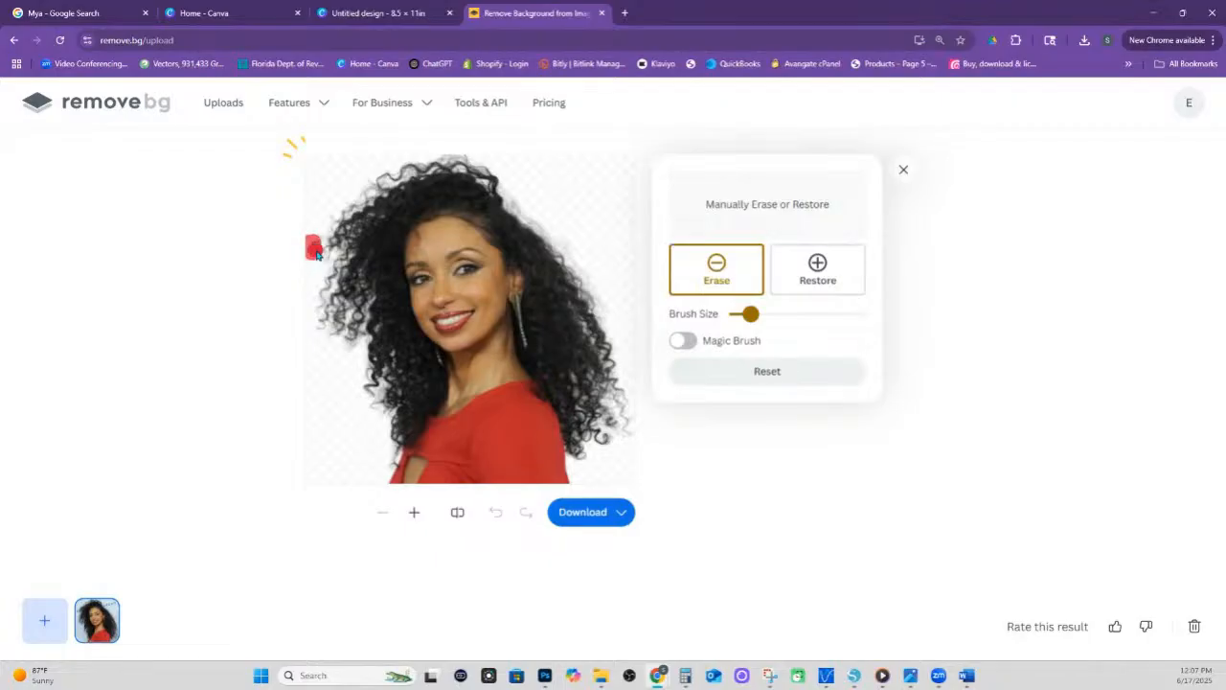
left_click(315, 251)
left_click(317, 242)
Review the Canva design's PNG download options, including Transparent background
left_click(370, 19)
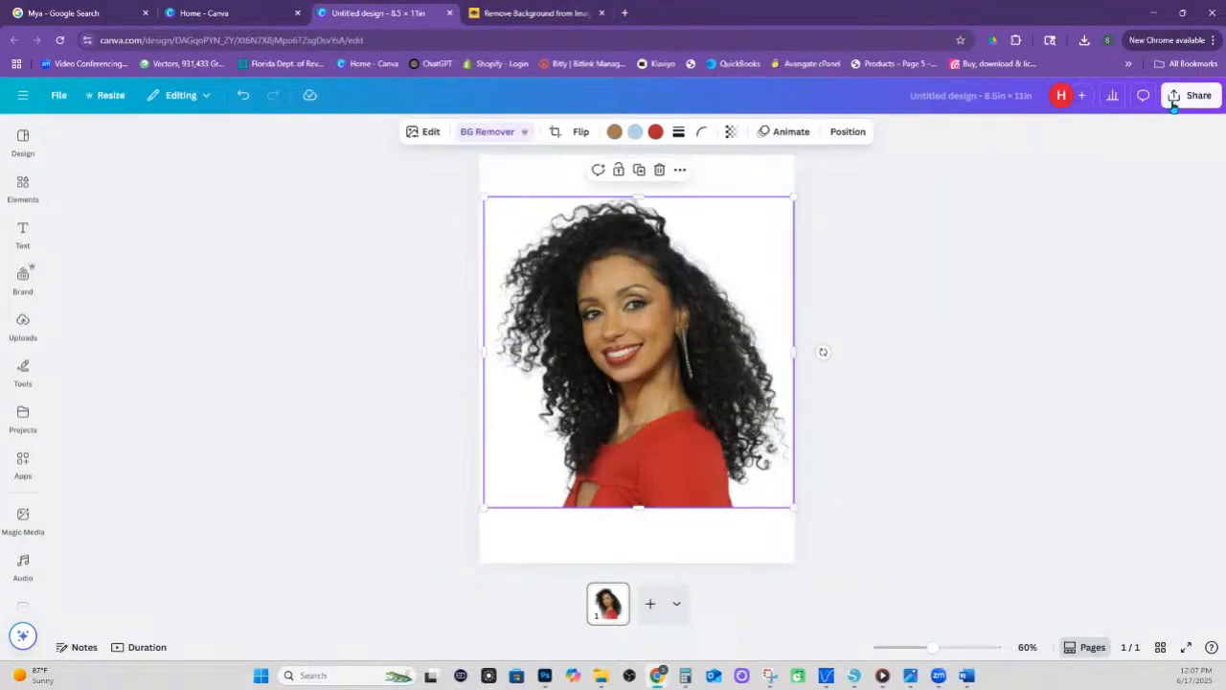
left_click(1173, 100)
left_click(1010, 372)
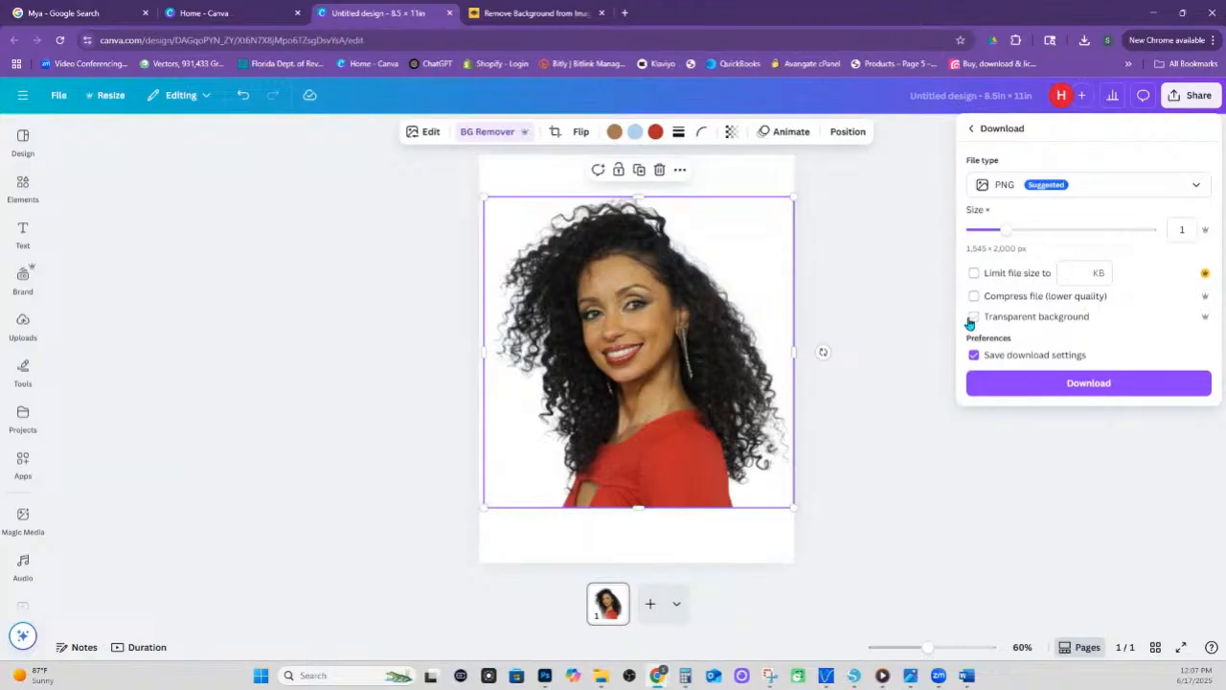
Switch to the Google image results, open the Foxy 106.9 portrait with the SiriusXM backdrop, and copy the image
left_click(57, 12)
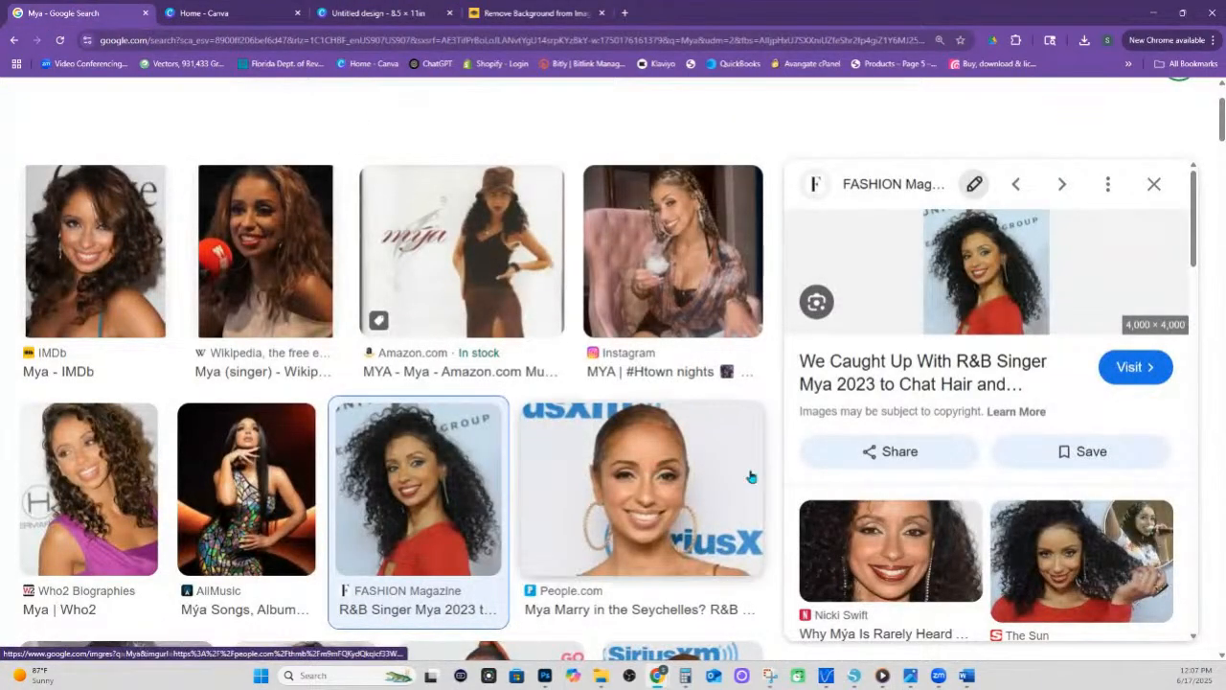
scroll(742, 475, "down", 1)
scroll(636, 462, "down", 3)
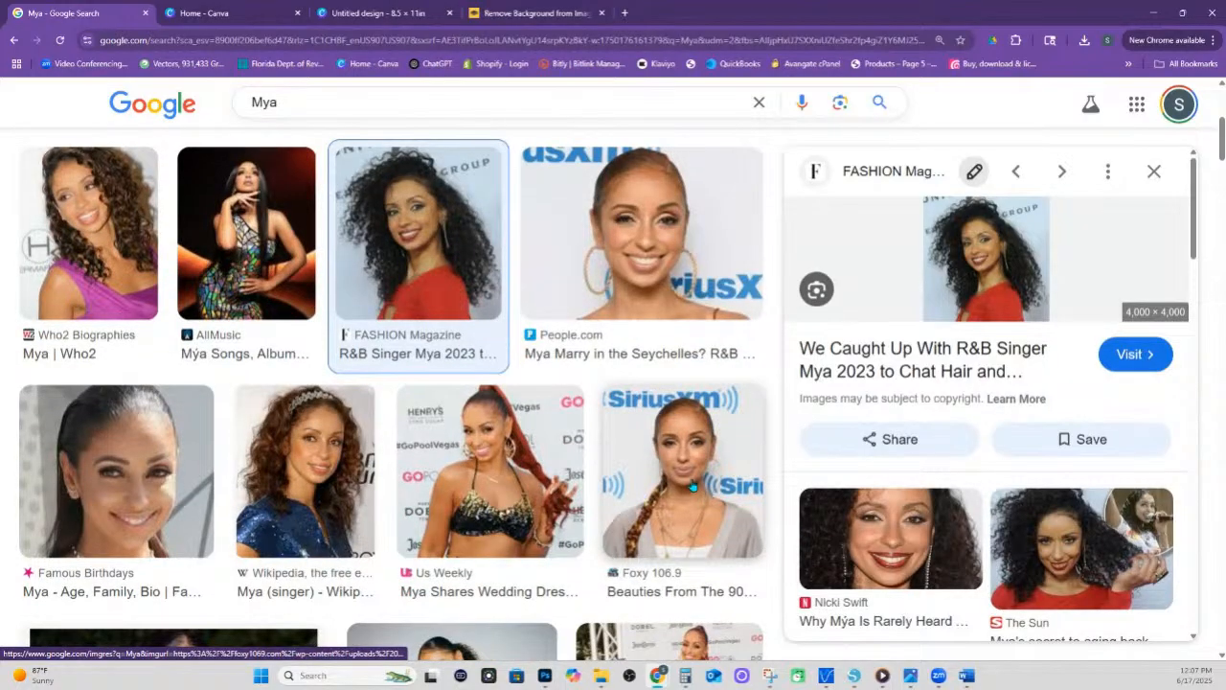
left_click(693, 485)
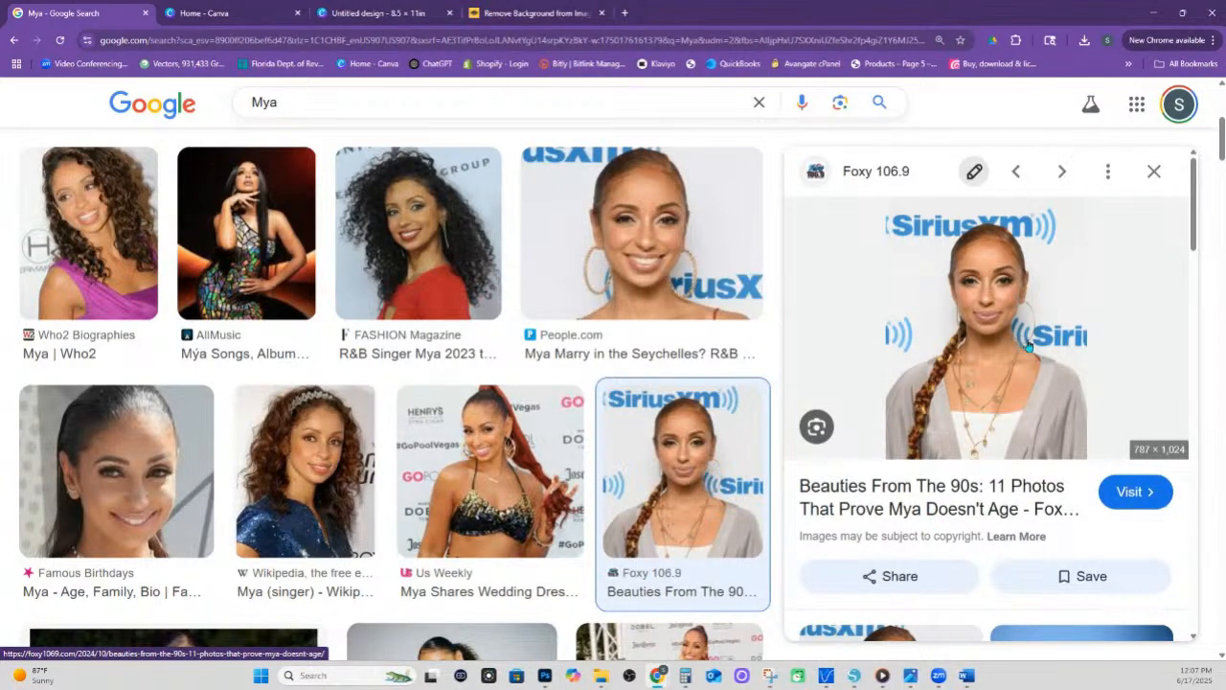
right_click(975, 296)
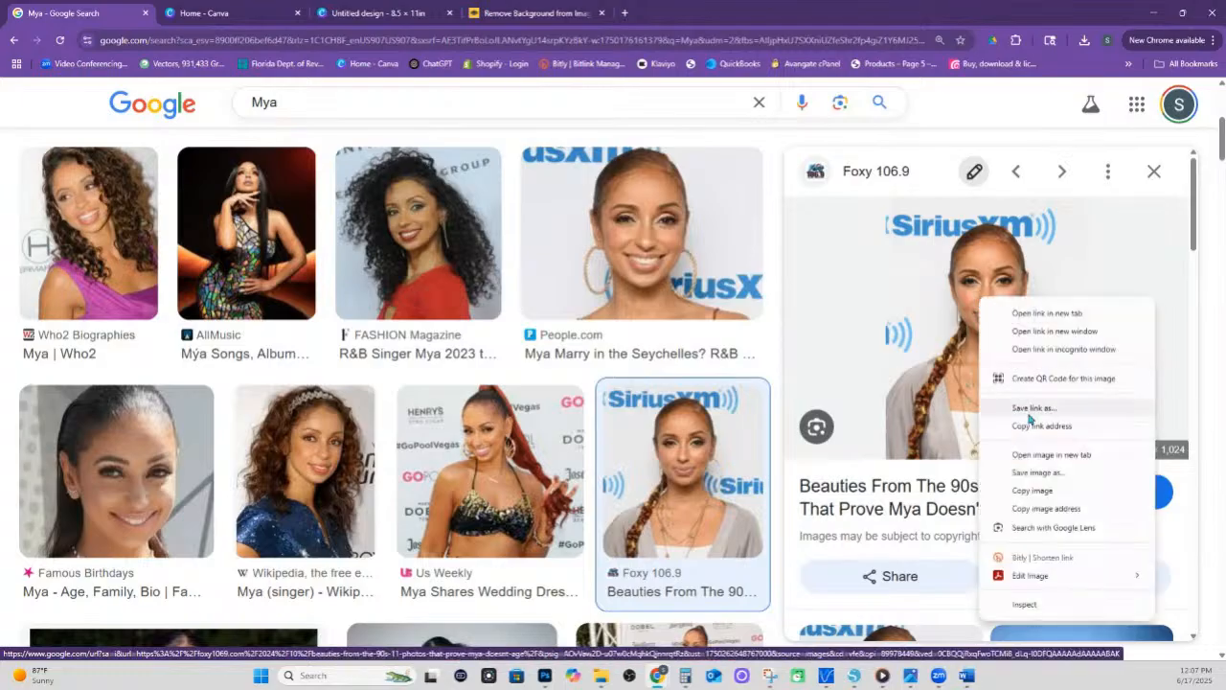
left_click(1013, 494)
Close remove.bg's Erase/Restore tool, paste the copied SiriusXM photo, and download its cutout in Max Quality, 787 x 1024
left_click(604, 8)
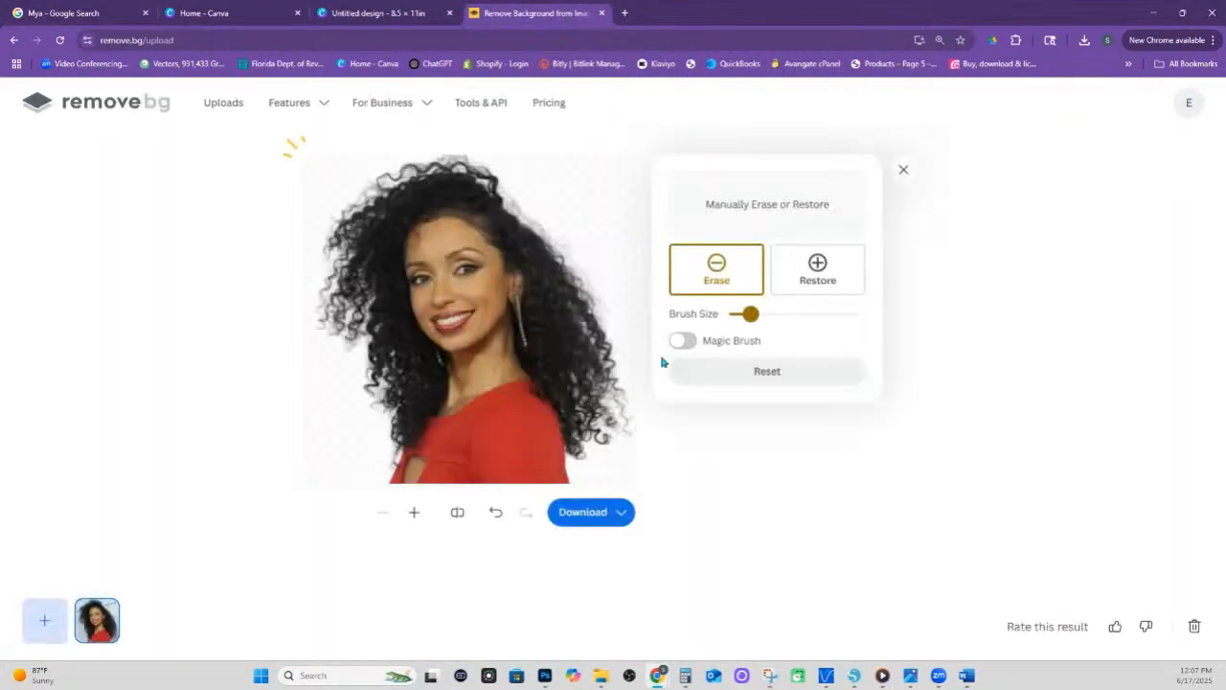
left_click(900, 170)
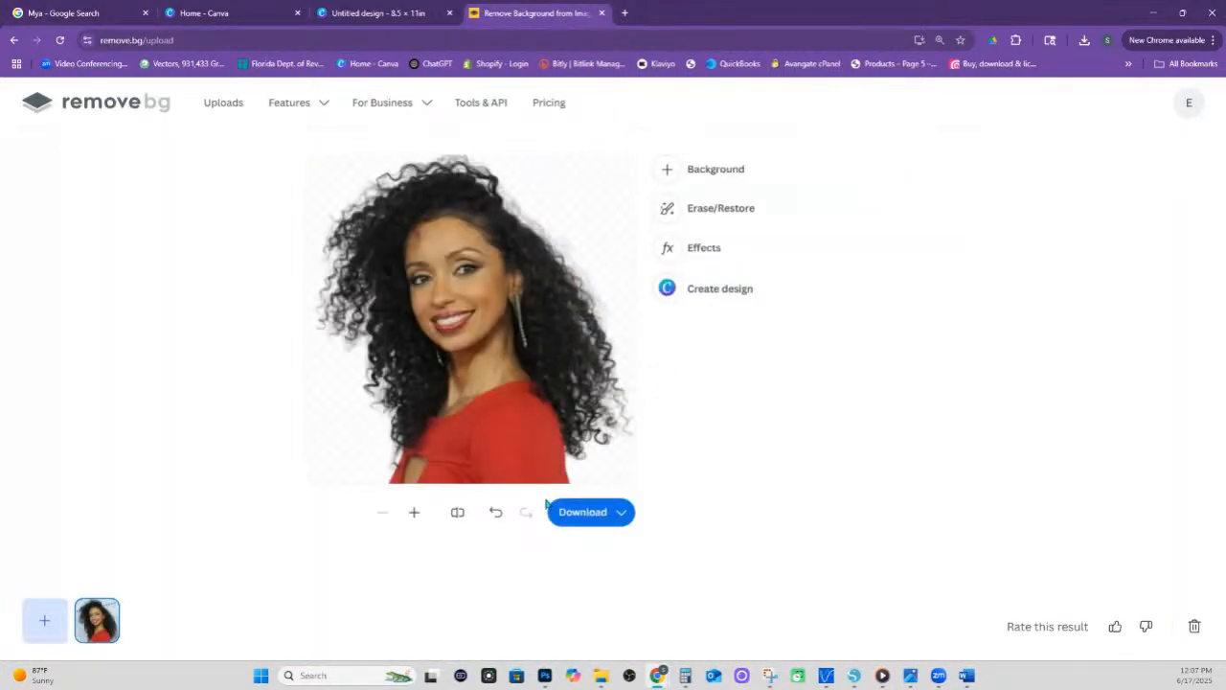
key("ctrl+v")
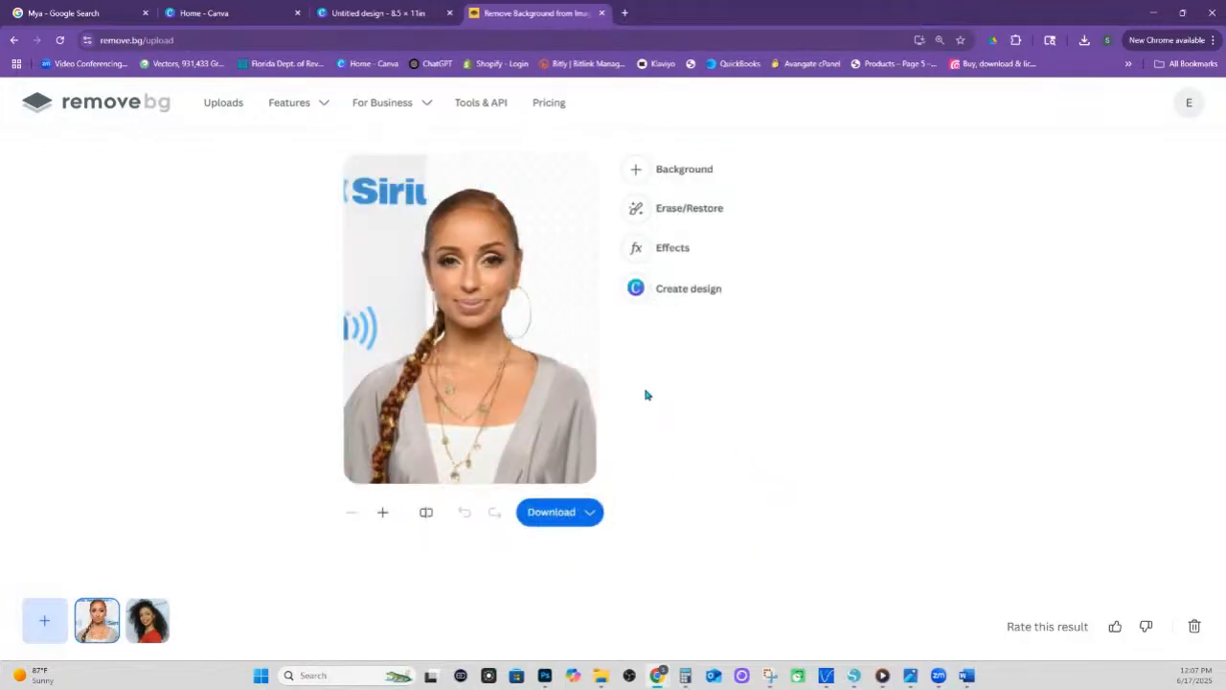
left_click(590, 513)
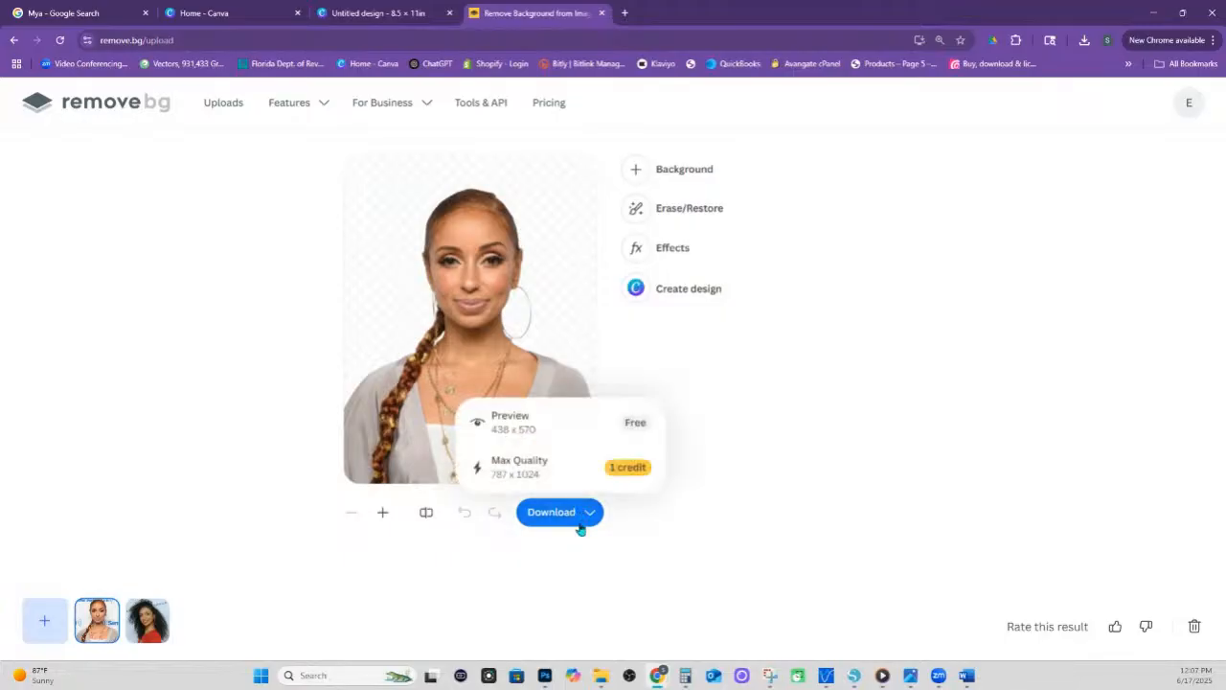
left_click(538, 476)
Switch to Silhouette Studio, paste the copied photo onto the page, and enlarge it to about 11.5 × 15 in
left_click(854, 676)
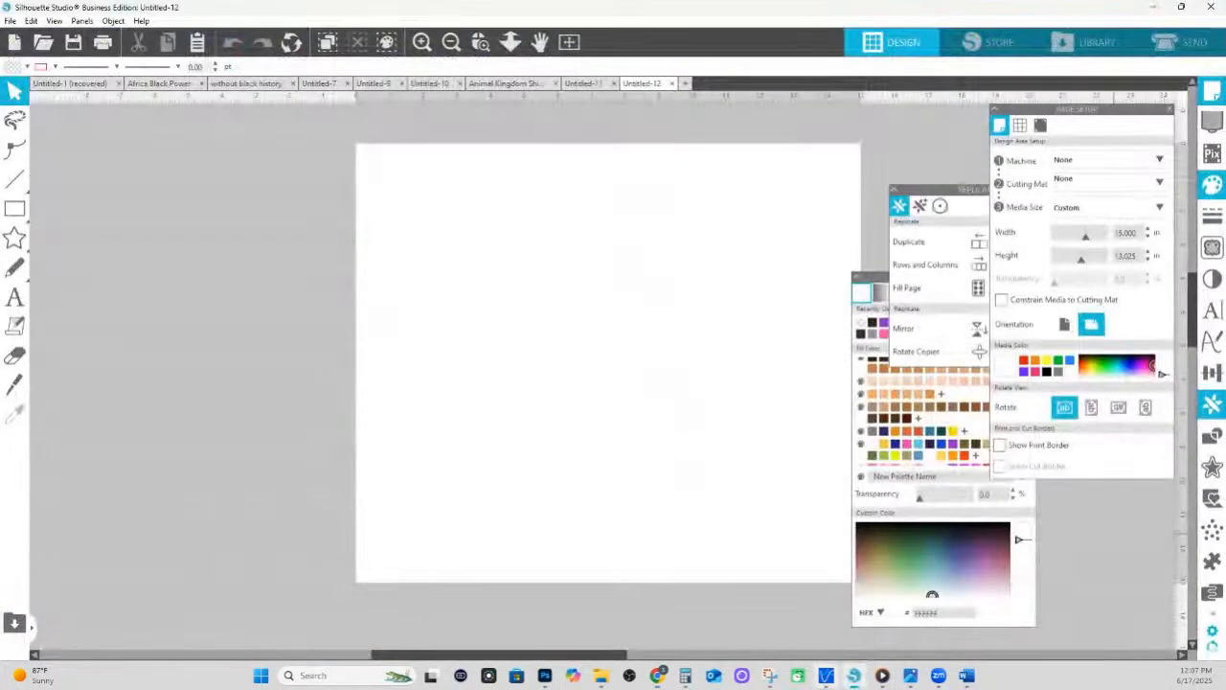
right_click(539, 318)
left_click(557, 383)
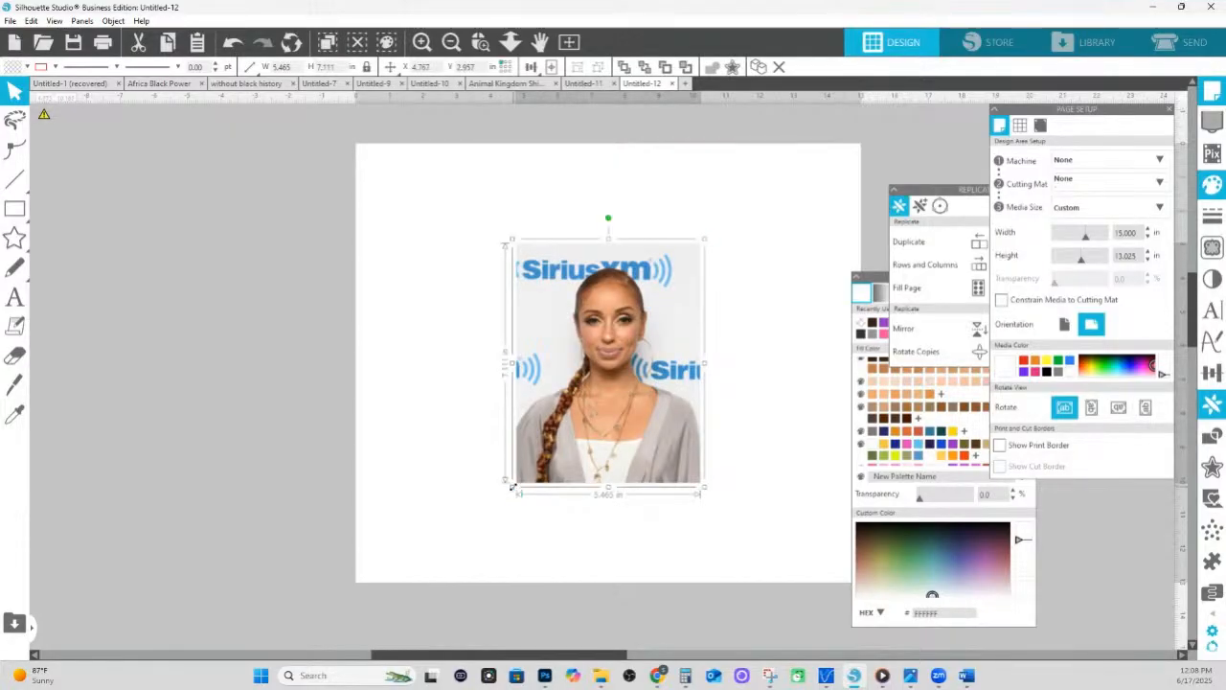
left_click_drag(512, 487, 309, 661)
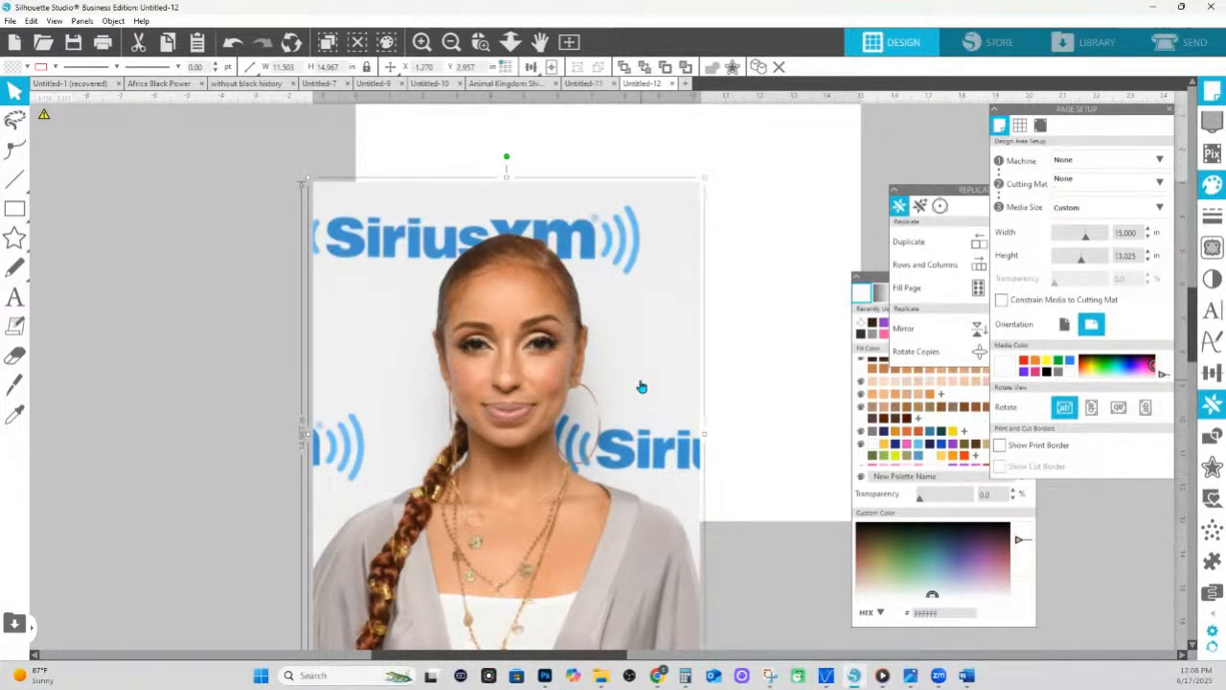
Switch to Photoshop, close the current document without saving, and move the window fully on screen and maximize it
left_click(544, 679)
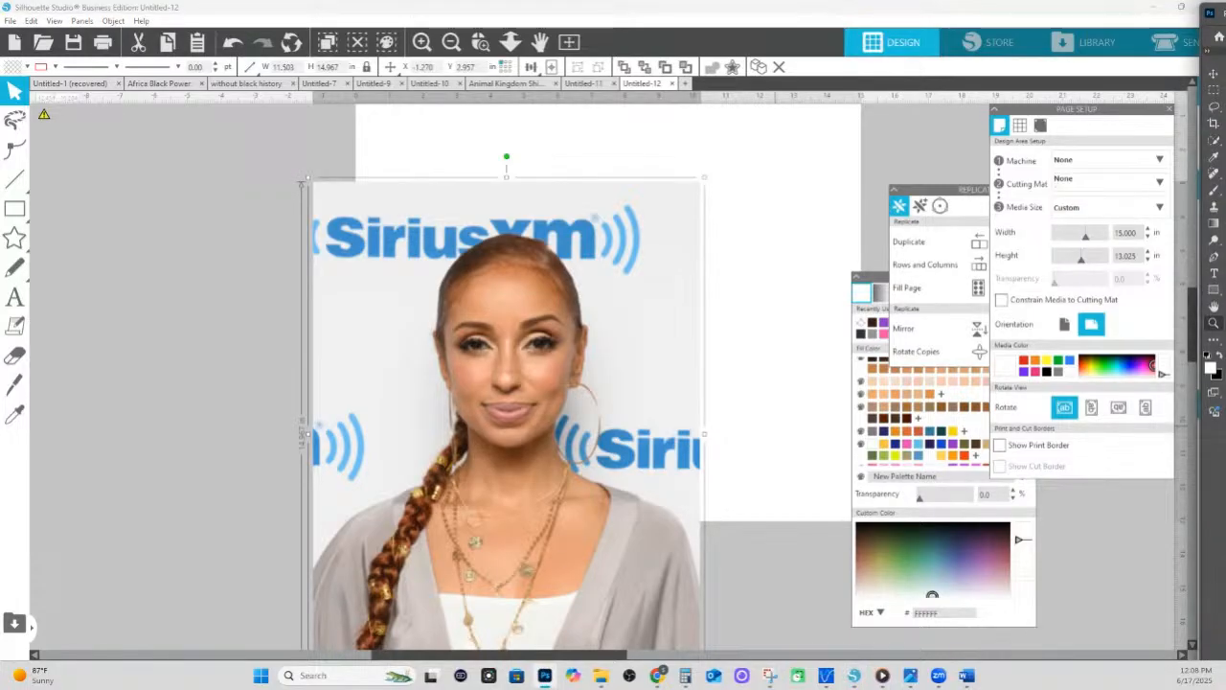
key("ctrl+w")
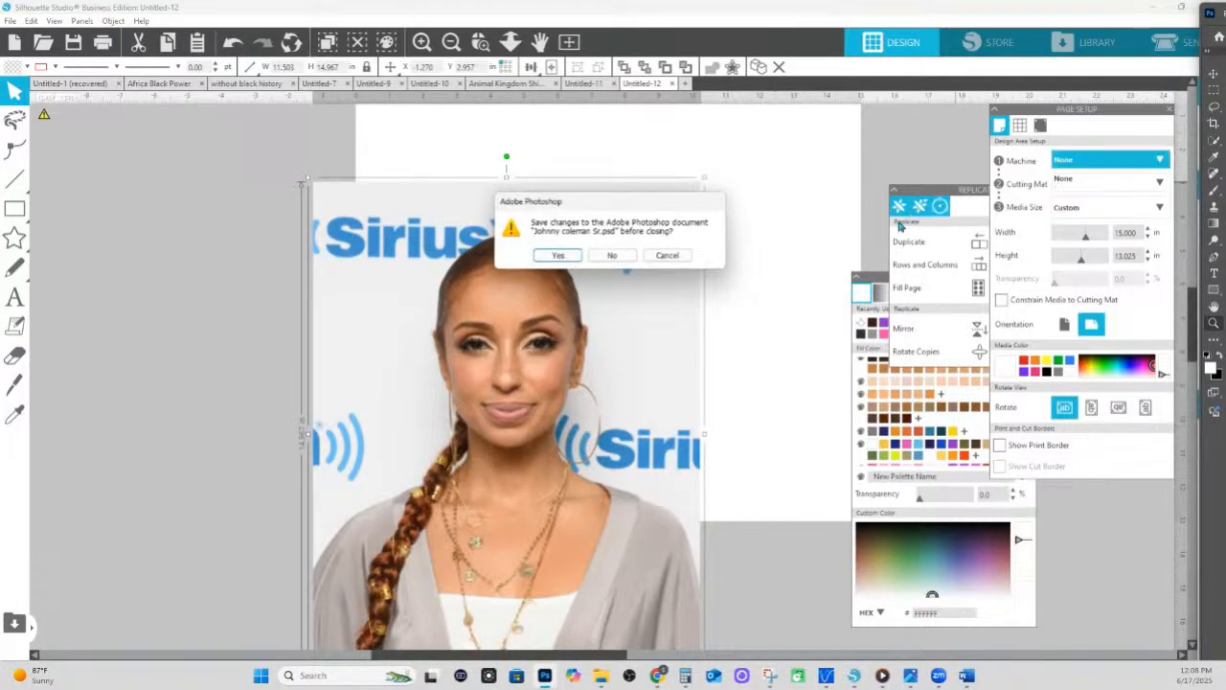
left_click(611, 255)
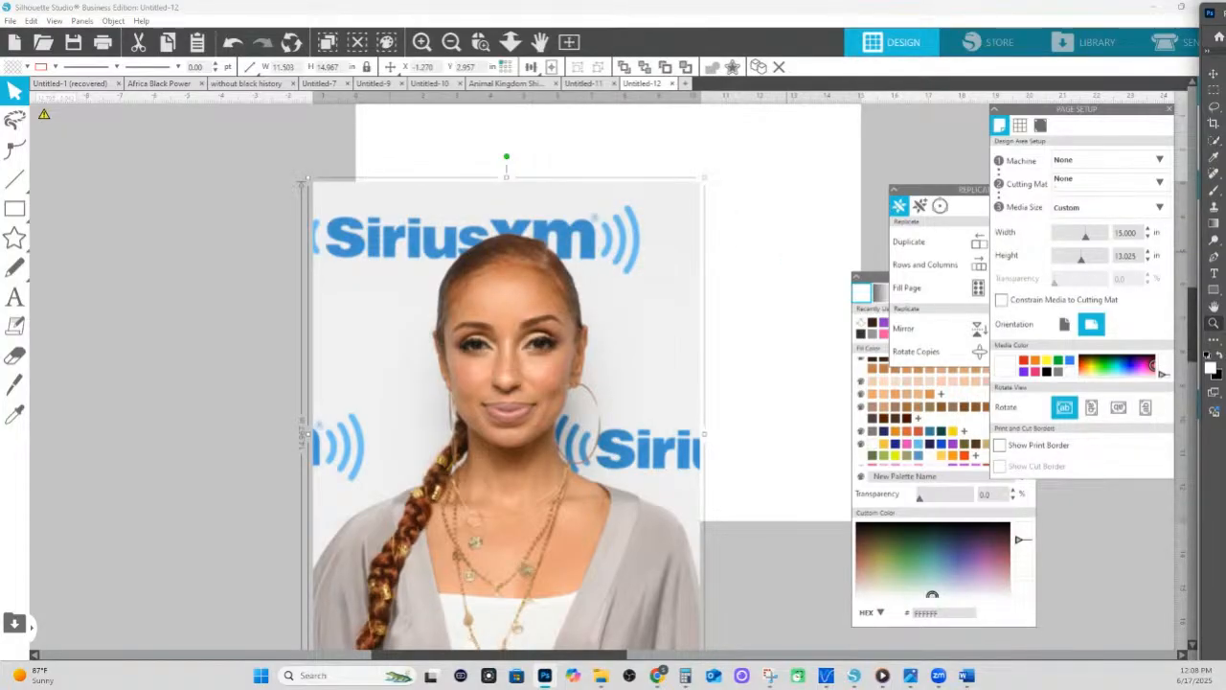
left_click_drag(1225, 11, 812, 43)
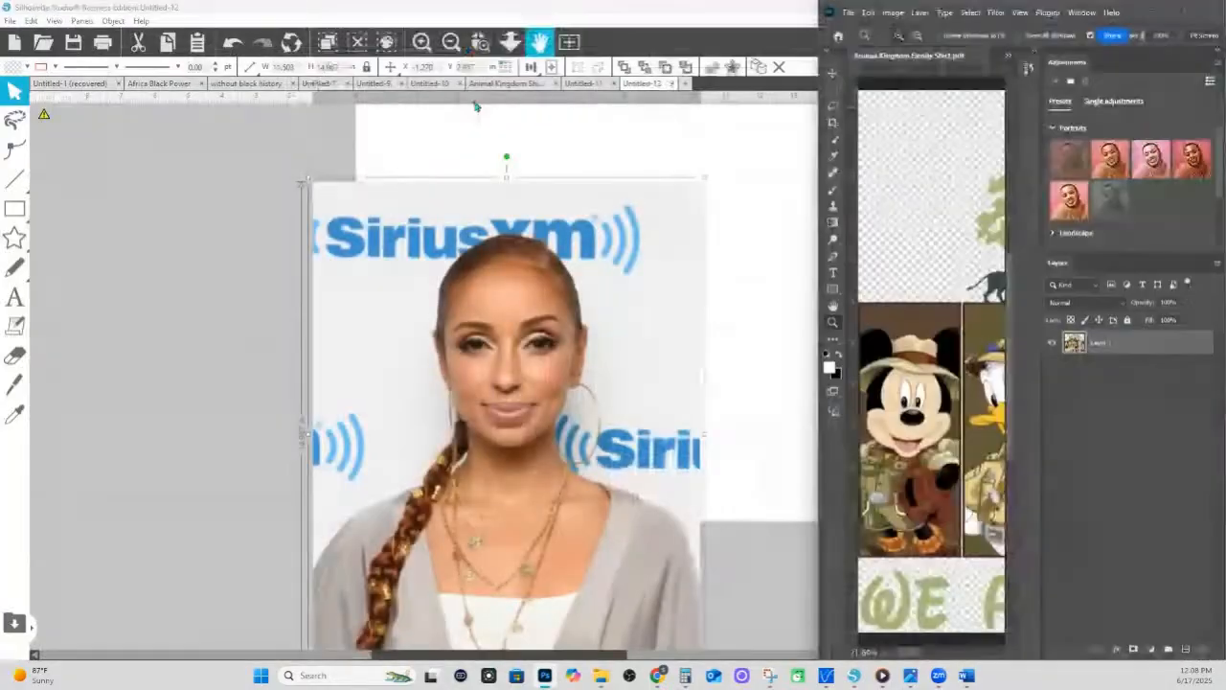
left_click(1192, 20)
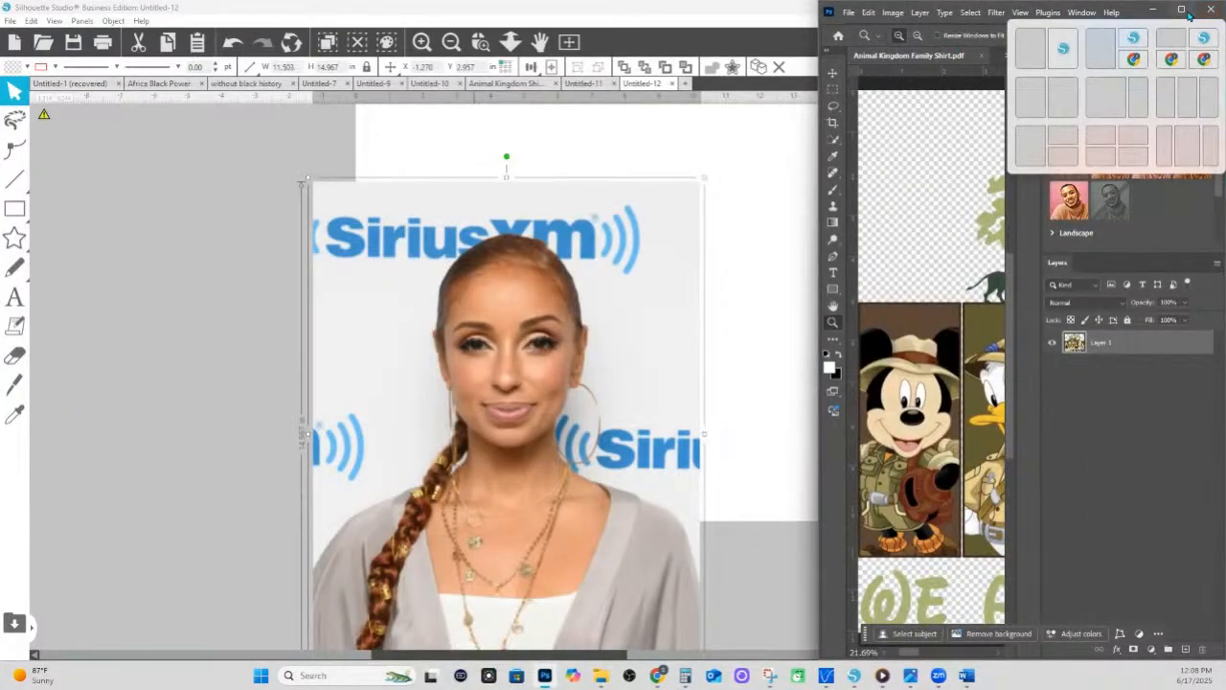
left_click(1184, 10)
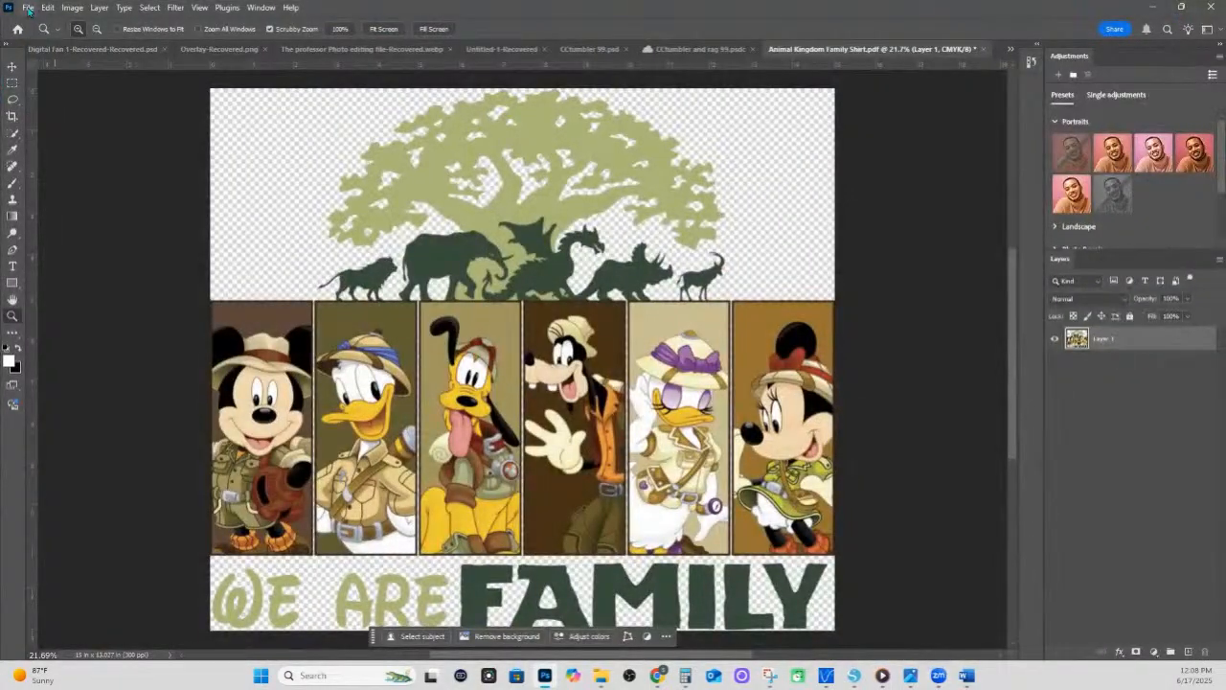
Create a new document from the 17 x 11 in @ 300 ppi preset in portrait orientation, 11 × 17 in
left_click(29, 10)
left_click(40, 25)
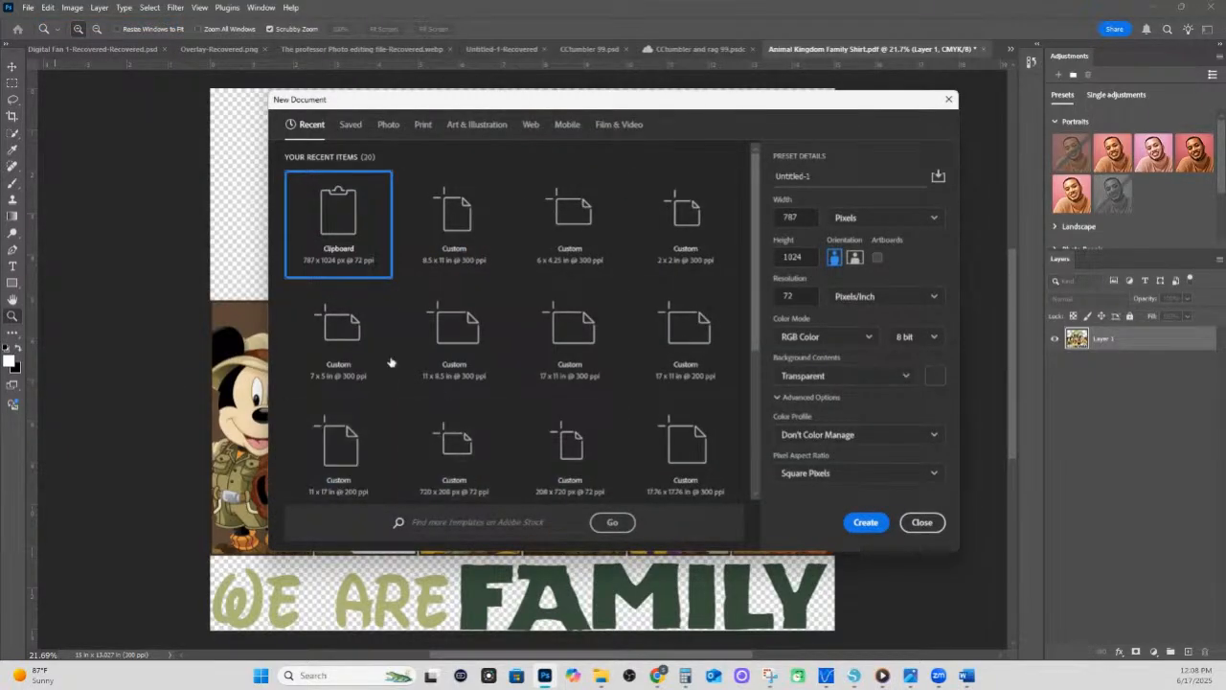
left_click(582, 345)
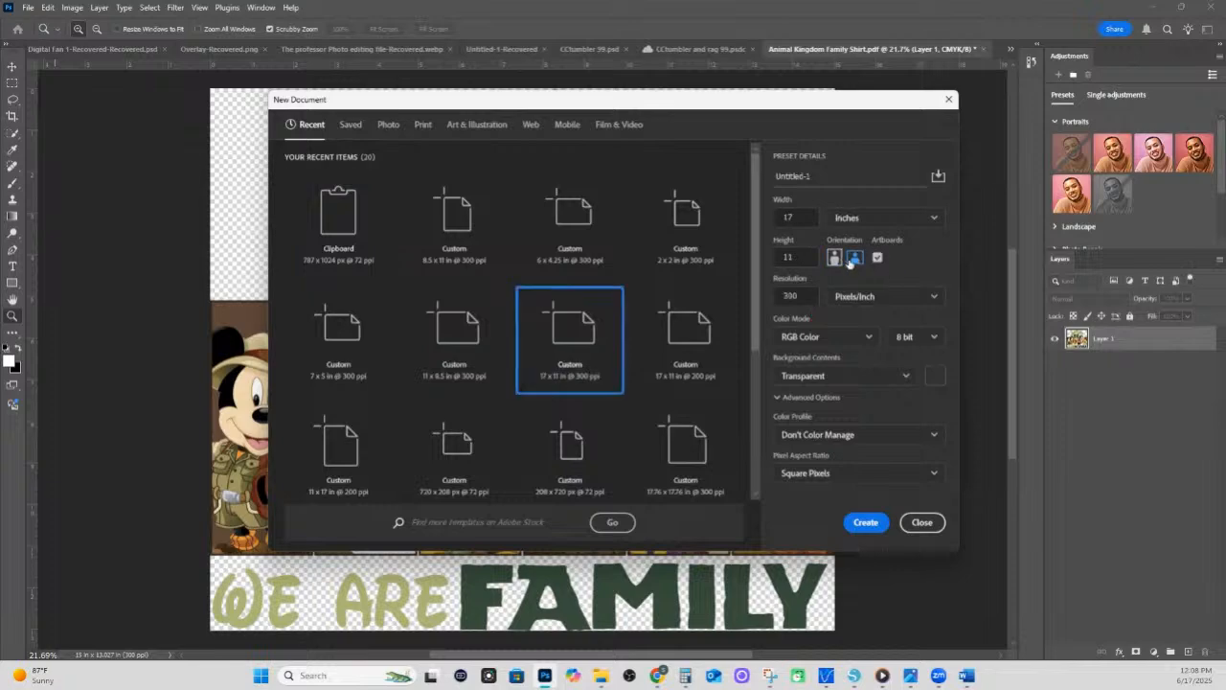
left_click(835, 258)
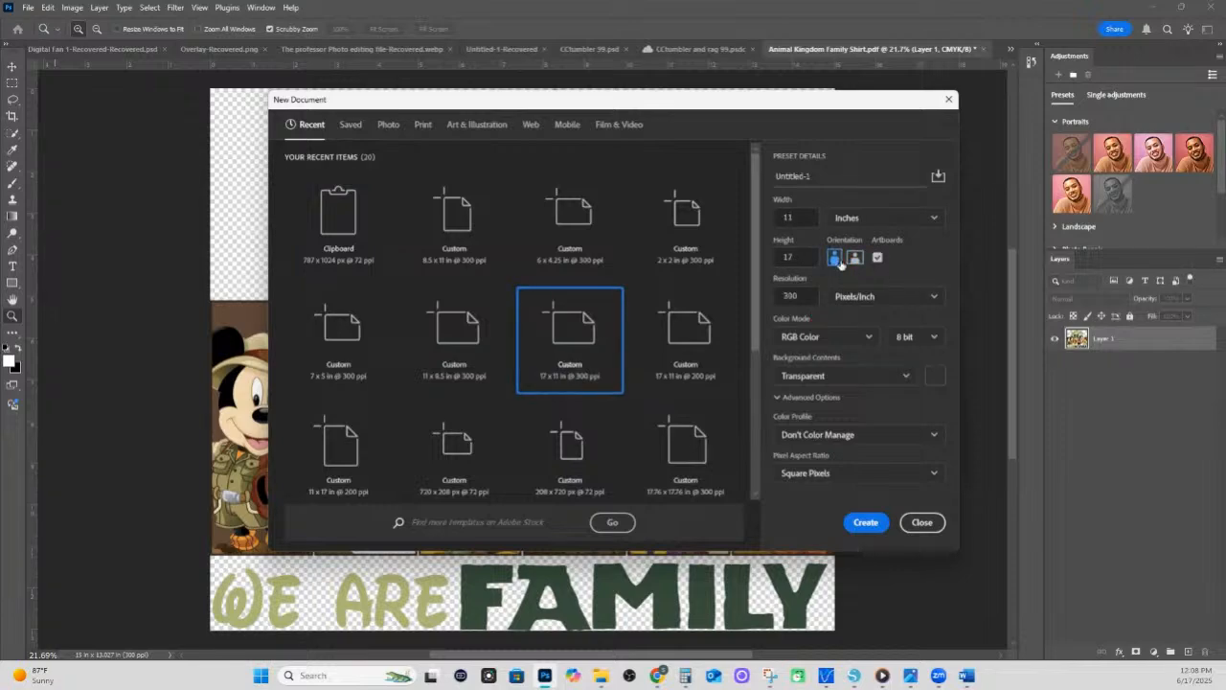
left_click(867, 522)
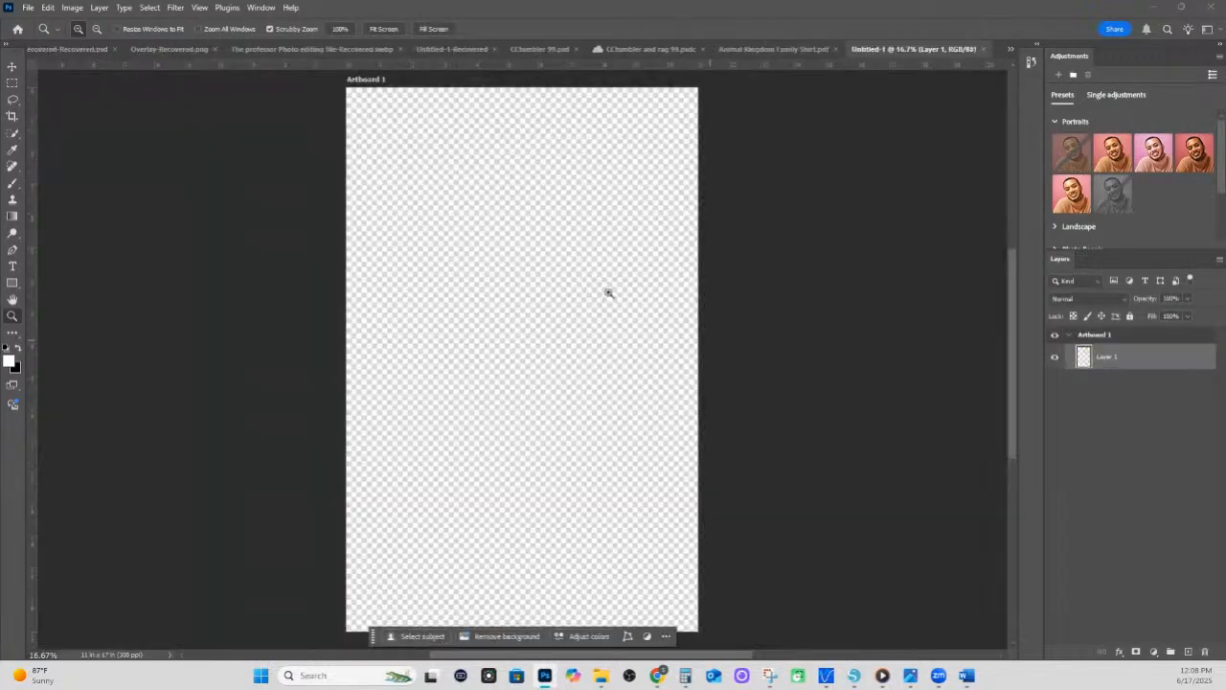
Paste the copied SiriusXM photo onto the new artboard
right_click(471, 255)
left_click(471, 178)
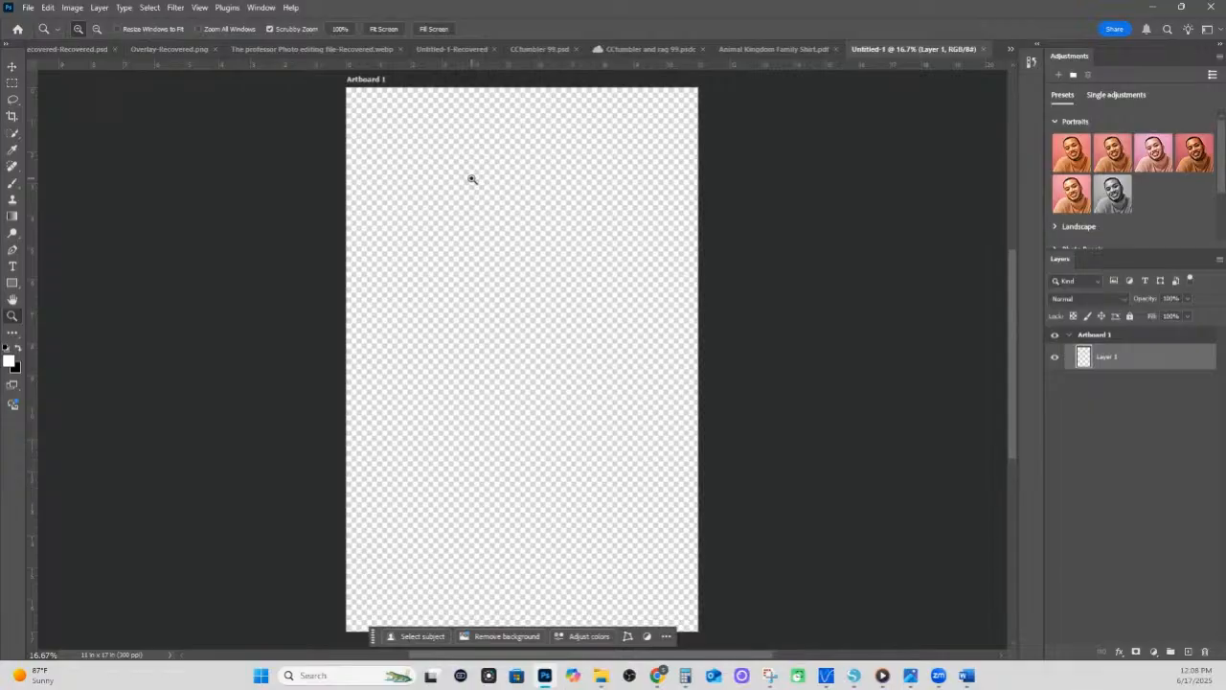
key("ctrl+v")
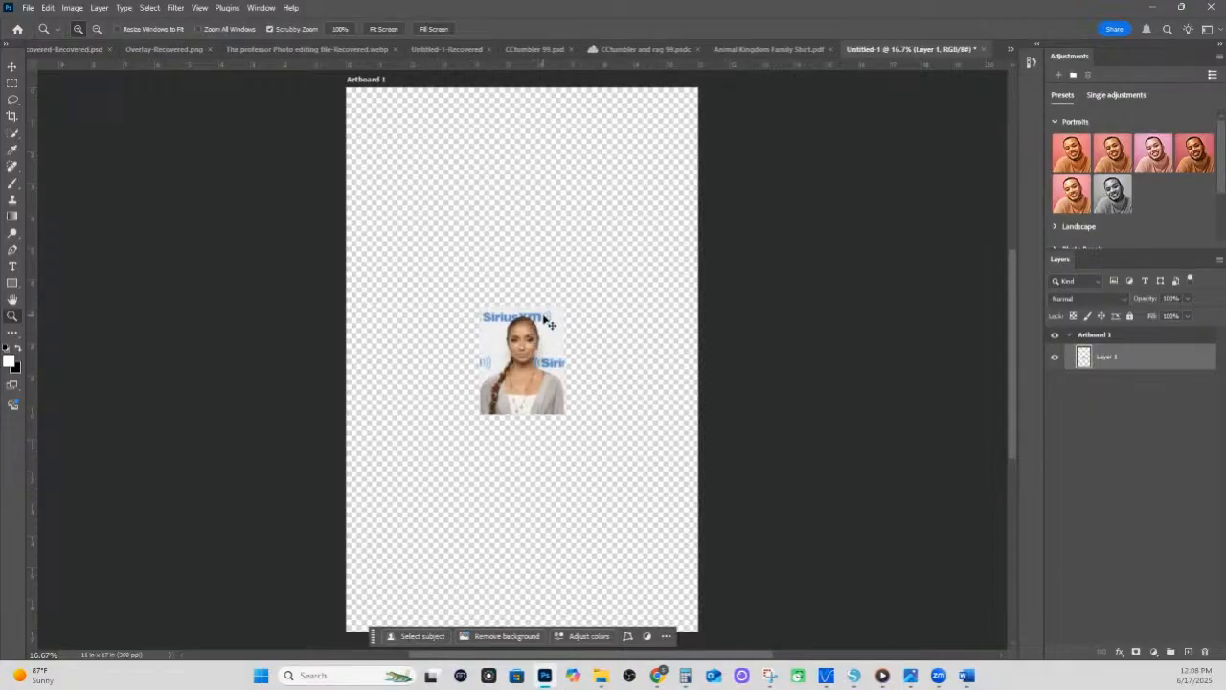
Enlarge the pasted photo to almost the artboard's full width and remove its background
key("ctrl+t")
left_click_drag(565, 308, 675, 158)
left_click_drag(478, 413, 345, 560)
key("Return")
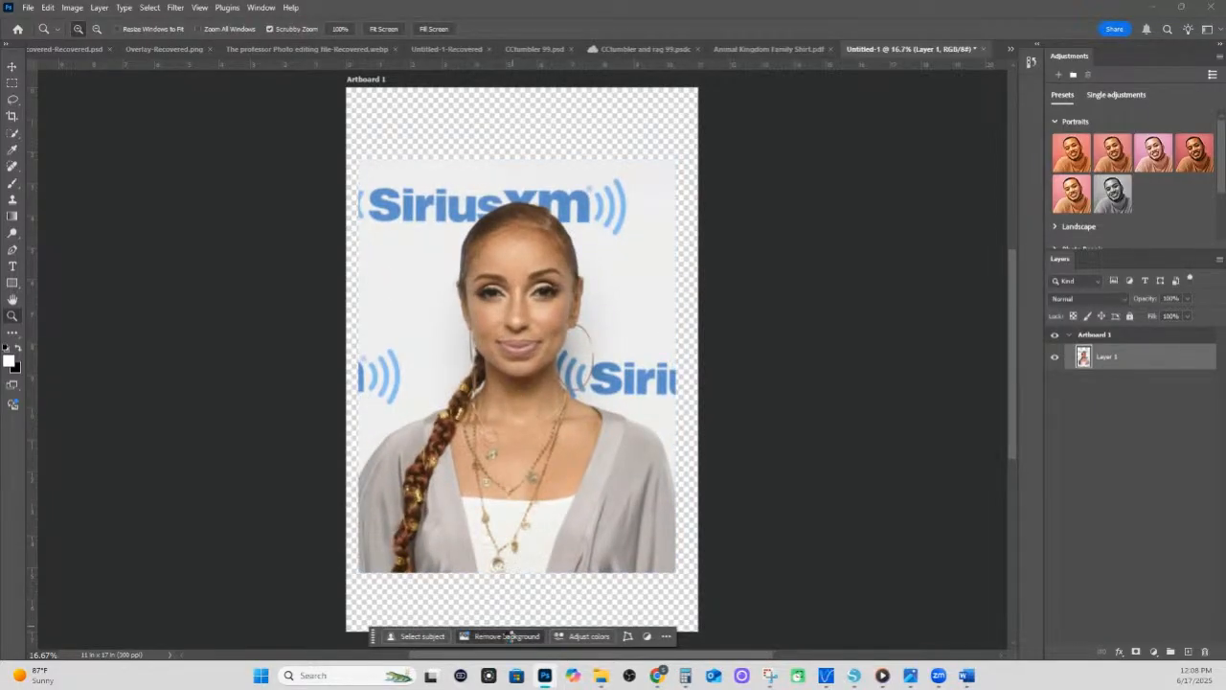
left_click(507, 636)
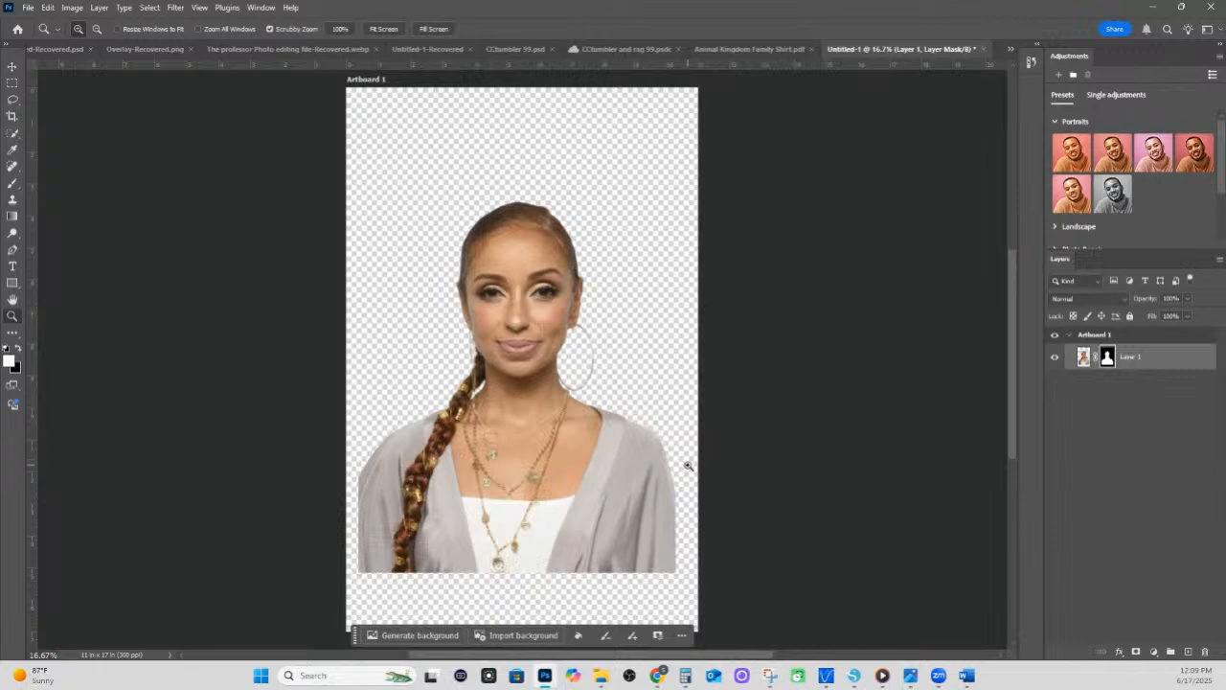
Switch to Silhouette Studio and draw a tall ellipse over the woman's face and upper chest in the SiriusXM photo
left_click(854, 675)
scroll(497, 433, "down", 2)
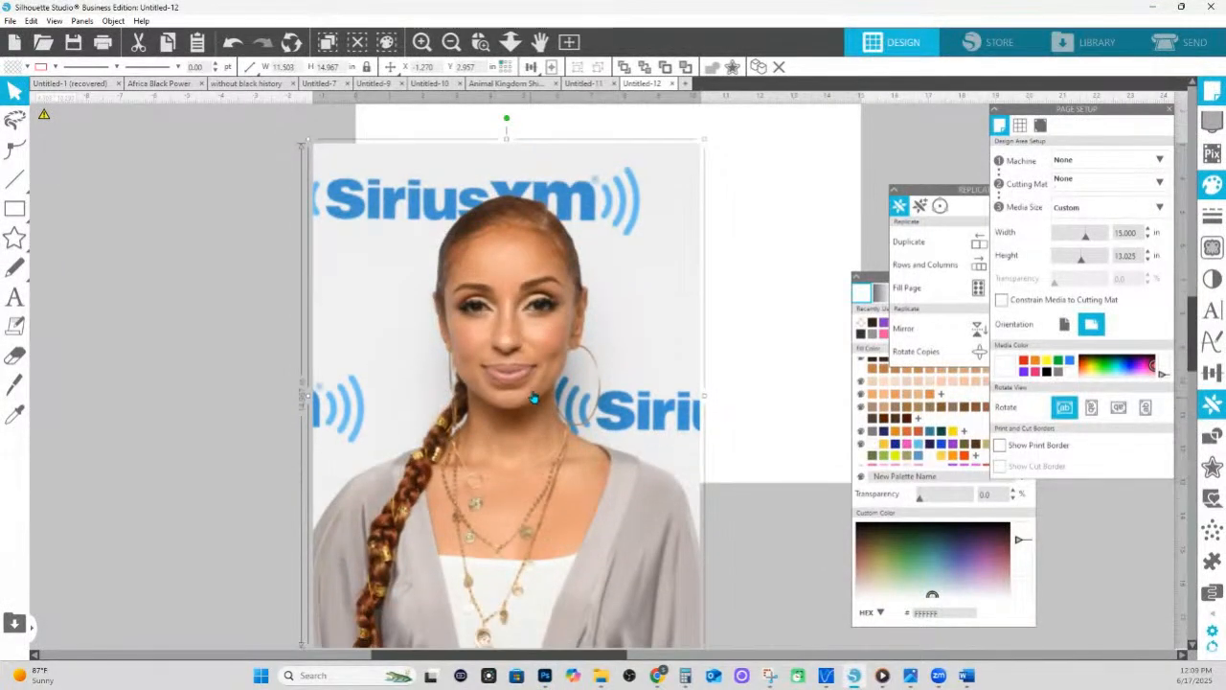
mouse_move(15, 209)
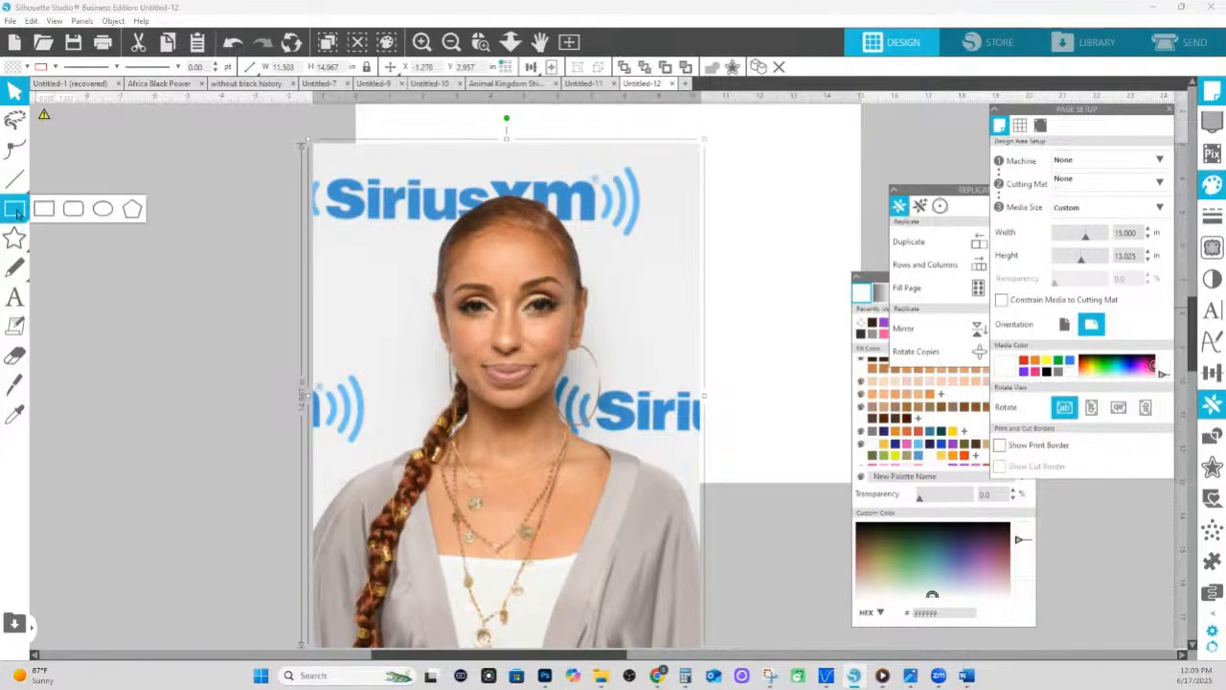
double_click(369, 314)
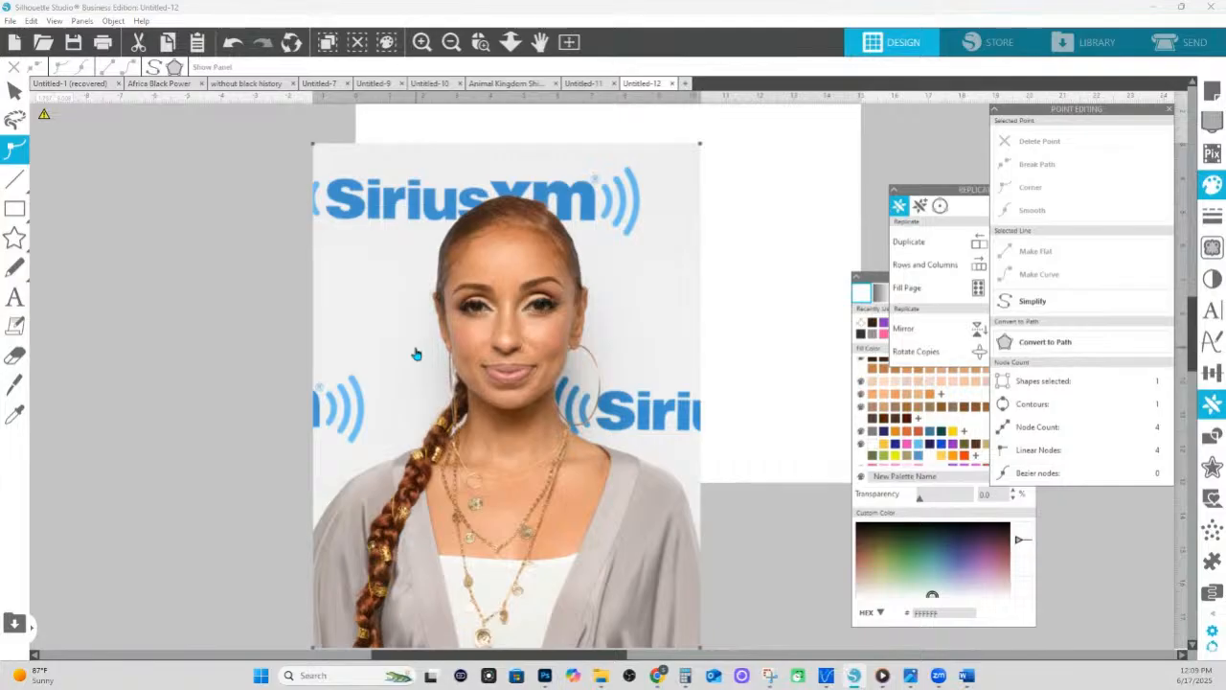
mouse_move(15, 208)
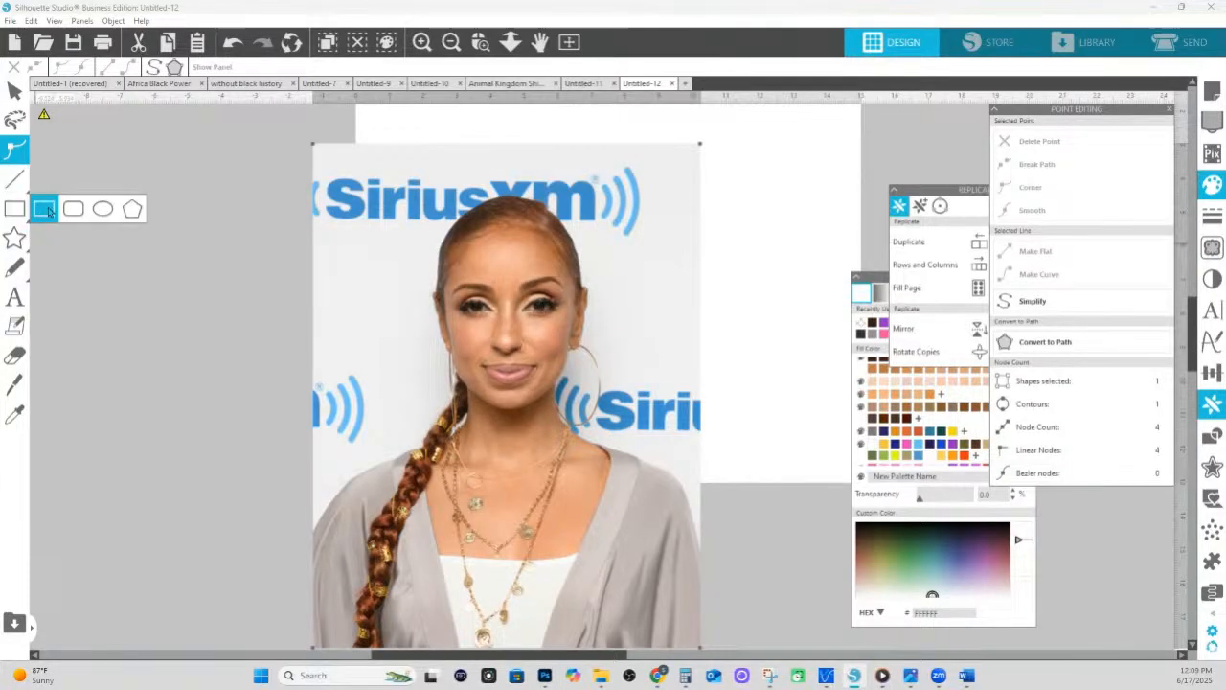
left_click(103, 208)
left_click_drag(355, 223, 604, 626)
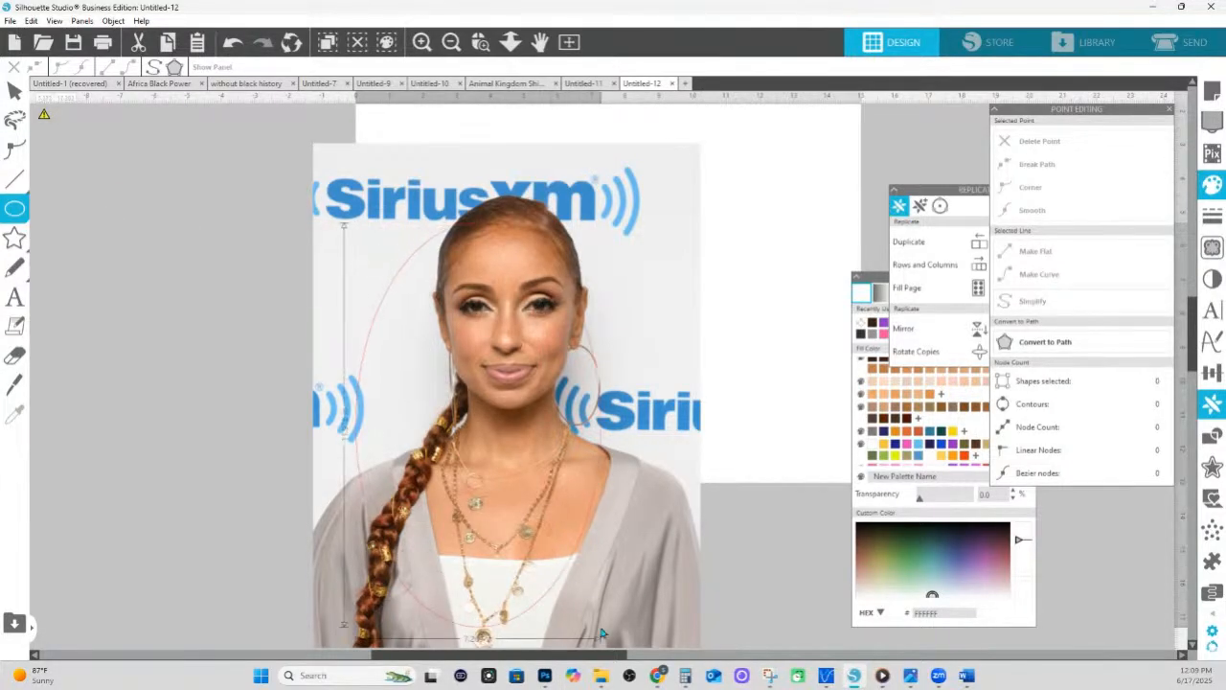
Give the ellipse a peach fill and set its transparency to 100% so the photo shows through
left_click(923, 385)
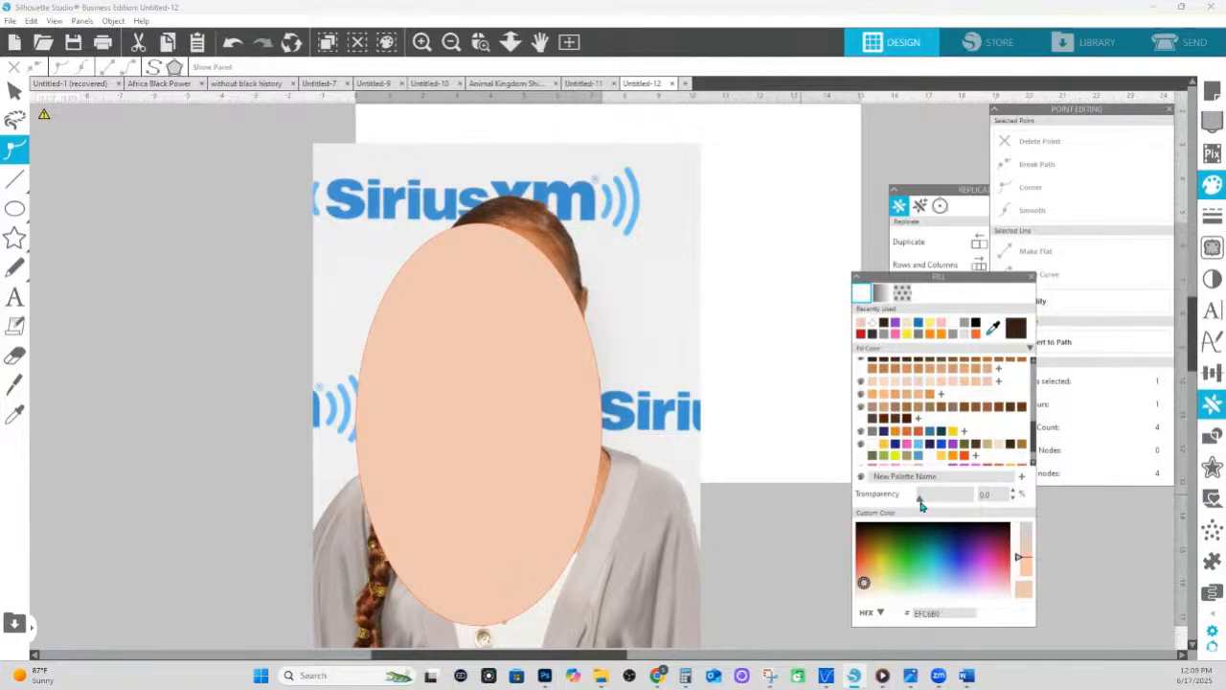
left_click_drag(922, 506, 1041, 496)
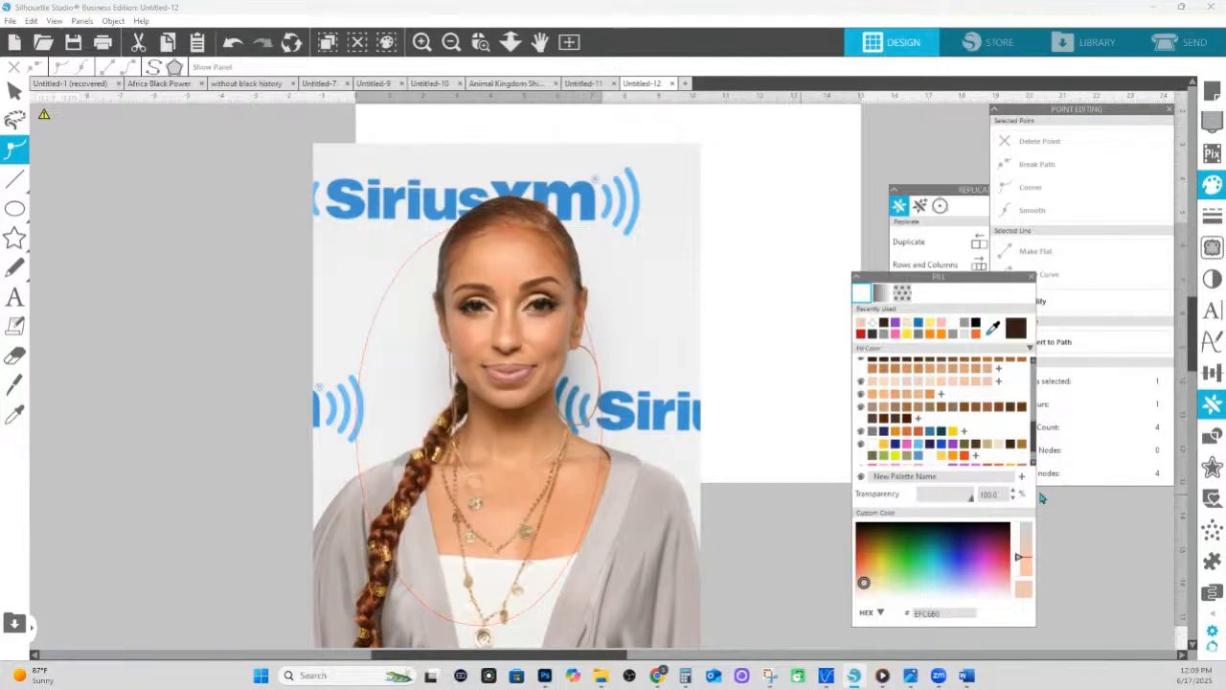
Add edit points all around the ellipse's outline, on both sides and along its lower curve
left_click(371, 343)
left_click(371, 340)
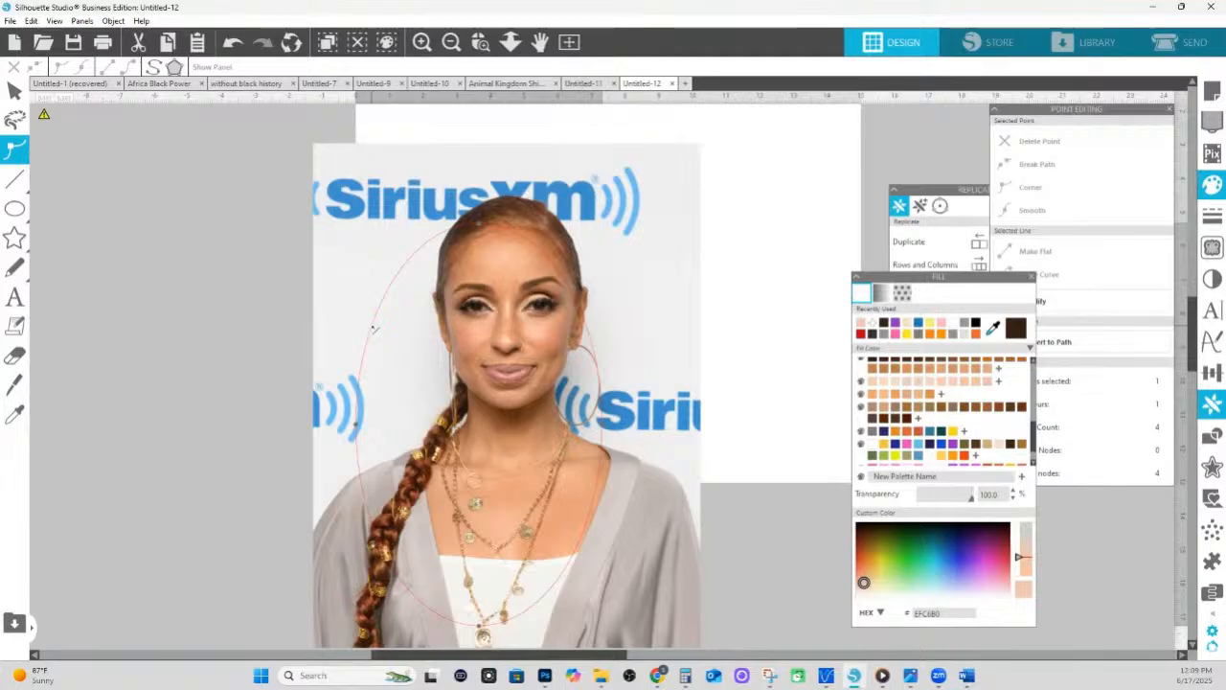
left_click(373, 329)
double_click(414, 264)
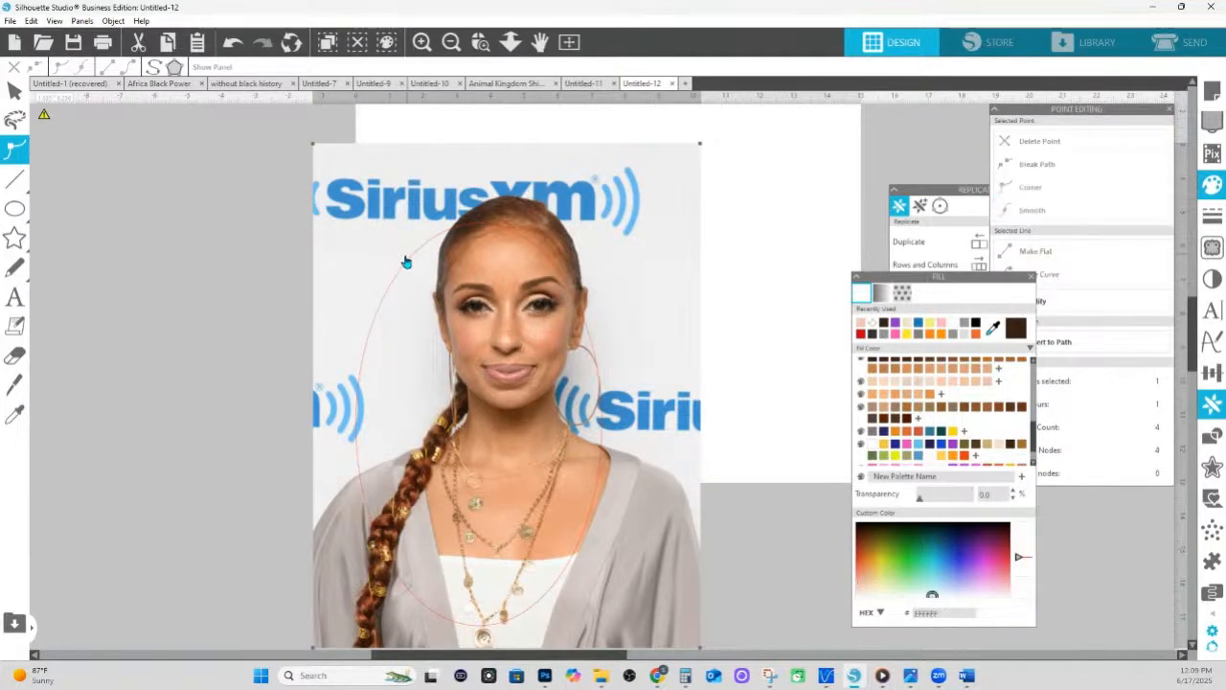
double_click(406, 265)
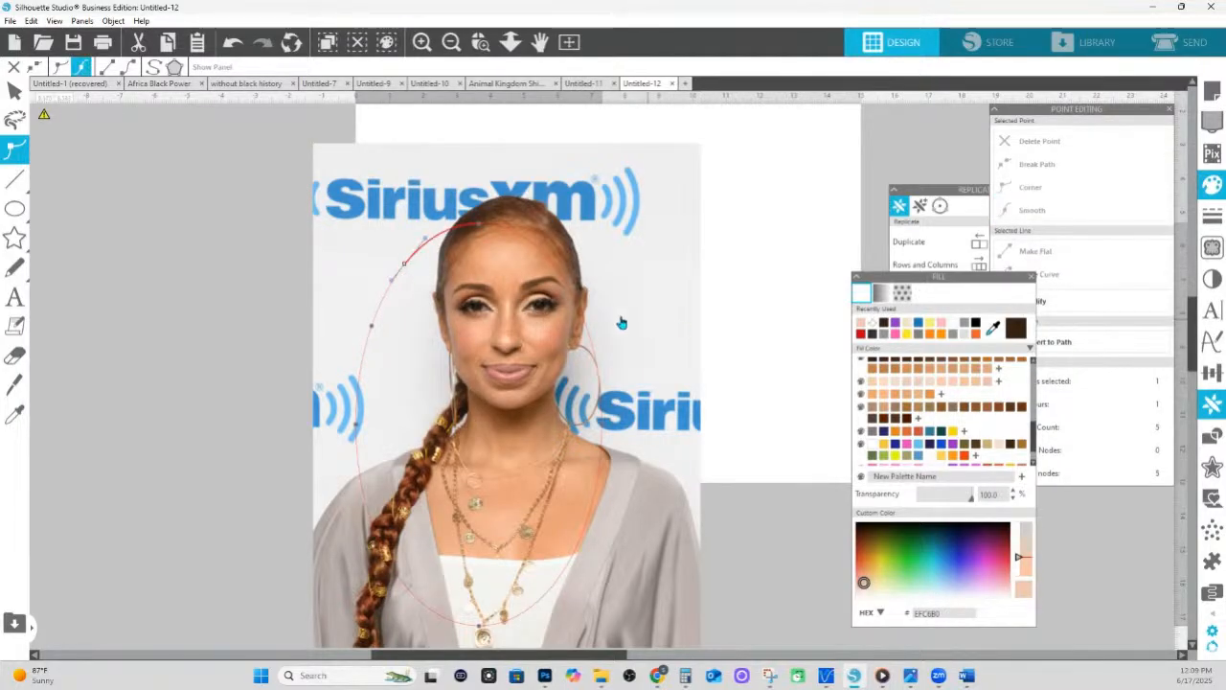
double_click(546, 266)
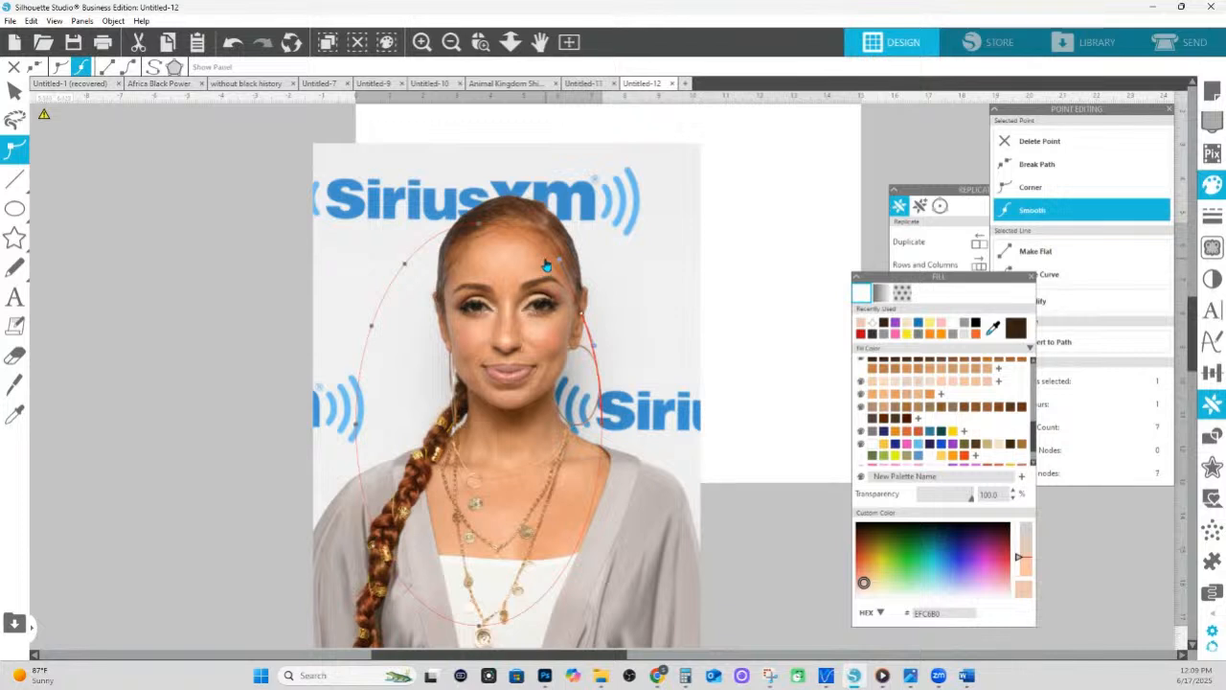
double_click(559, 260)
double_click(600, 454)
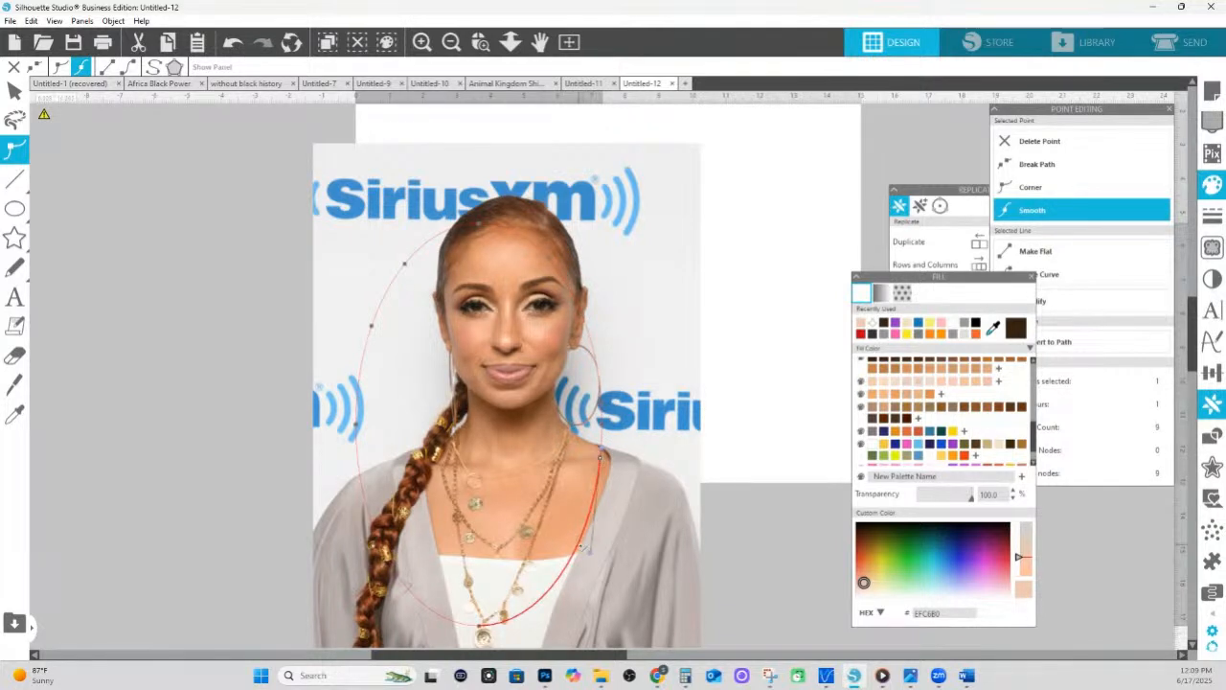
double_click(578, 545)
double_click(532, 605)
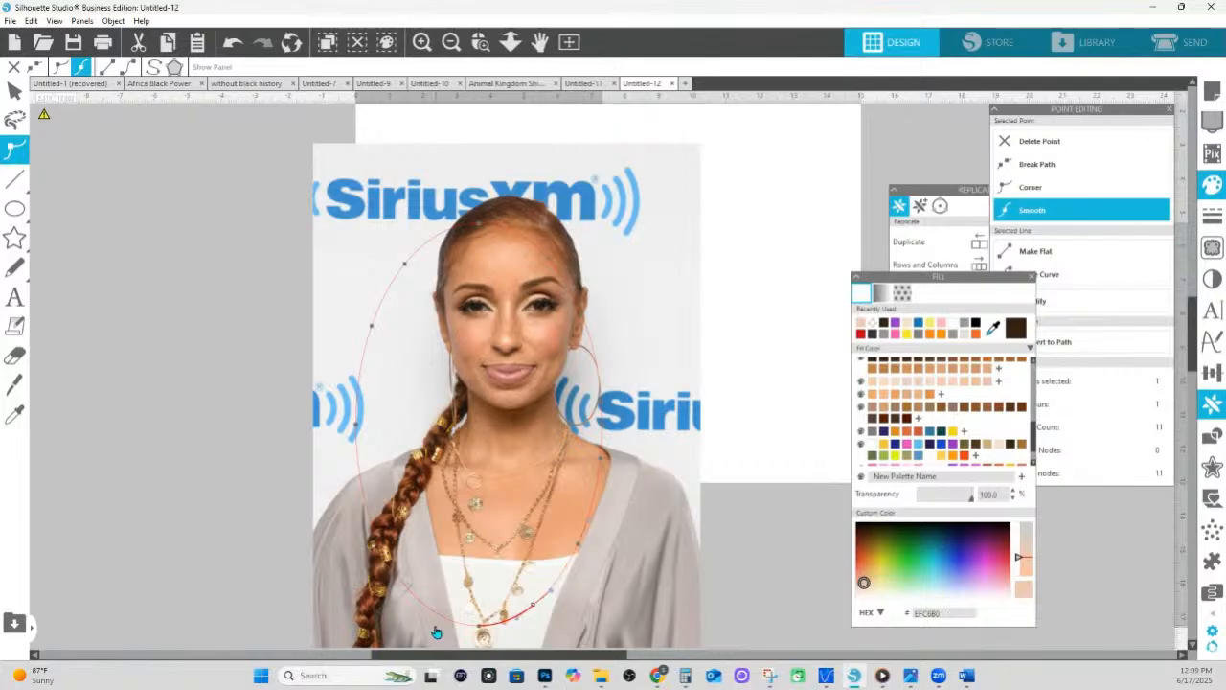
double_click(440, 616)
double_click(391, 567)
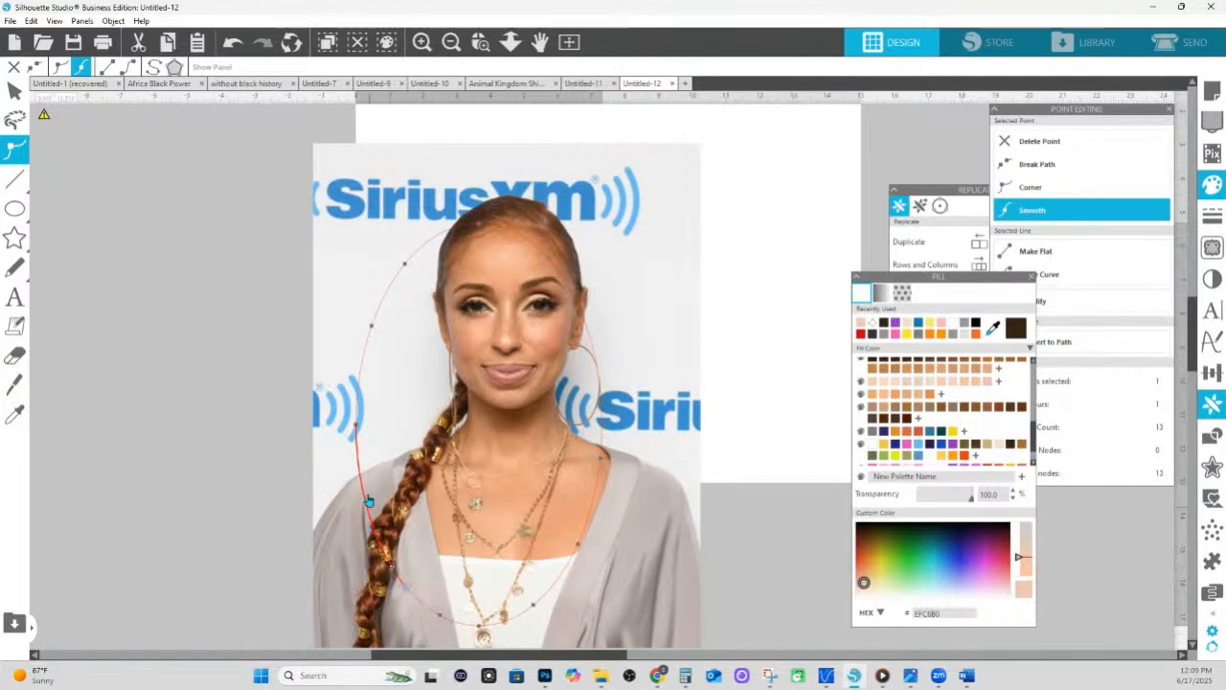
double_click(364, 480)
double_click(359, 464)
Convert all of the ellipse's edit points to corner points and move the Fill and Replicate panels clear of the Point Editing options
left_click_drag(235, 172, 661, 594)
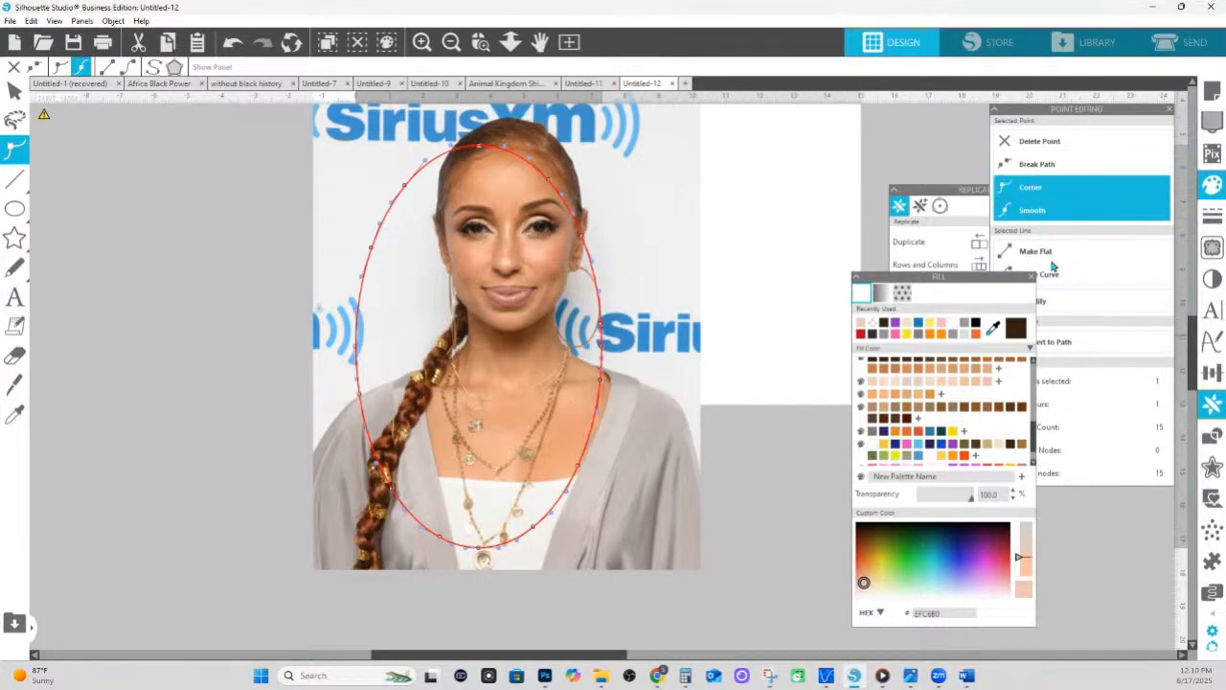
left_click_drag(966, 278, 1000, 494)
left_click_drag(1034, 188, 988, 410)
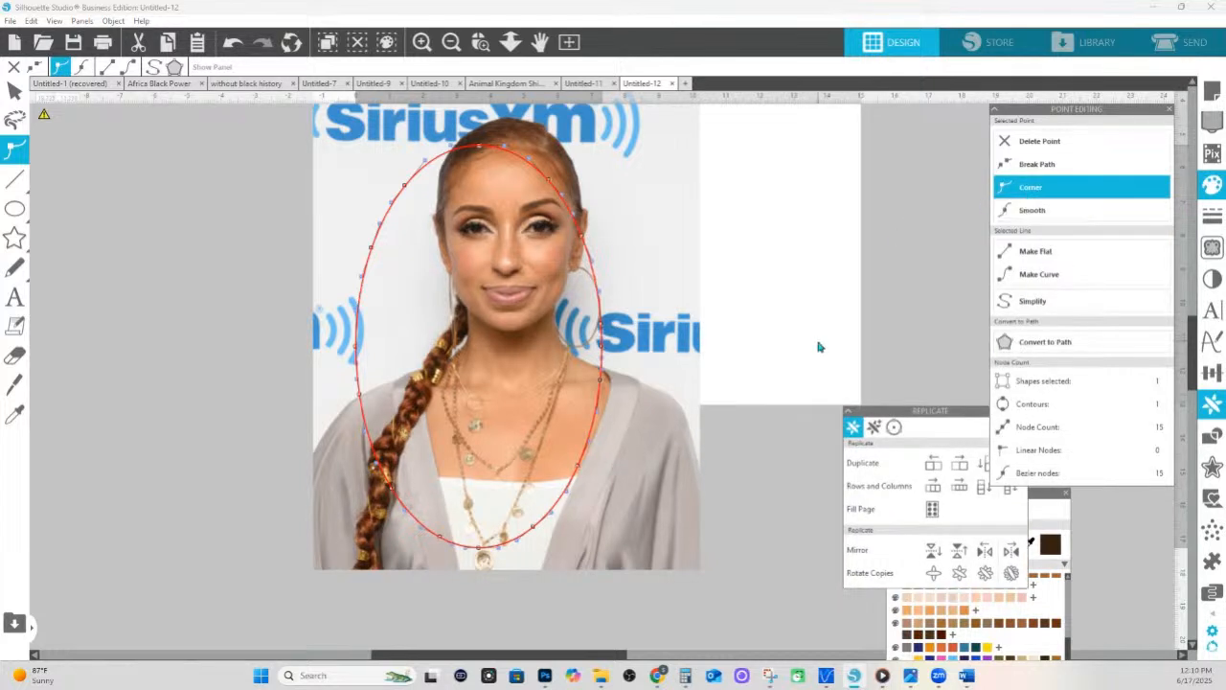
left_click(776, 330)
double_click(443, 386)
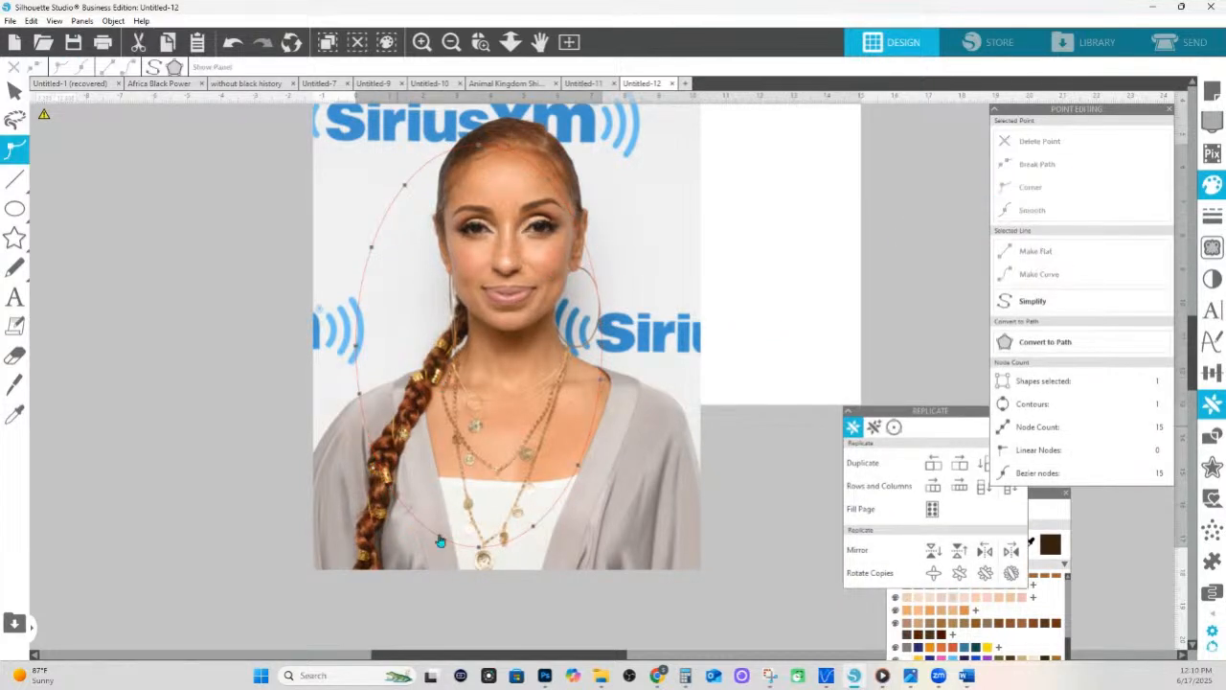
Move the ellipse's lower-right edit points to the photo's lower-right corner and the outer shoulder, curving the outline along the sleeve
left_click_drag(529, 537, 706, 571)
left_click_drag(579, 467, 584, 461)
left_click_drag(605, 382, 591, 249)
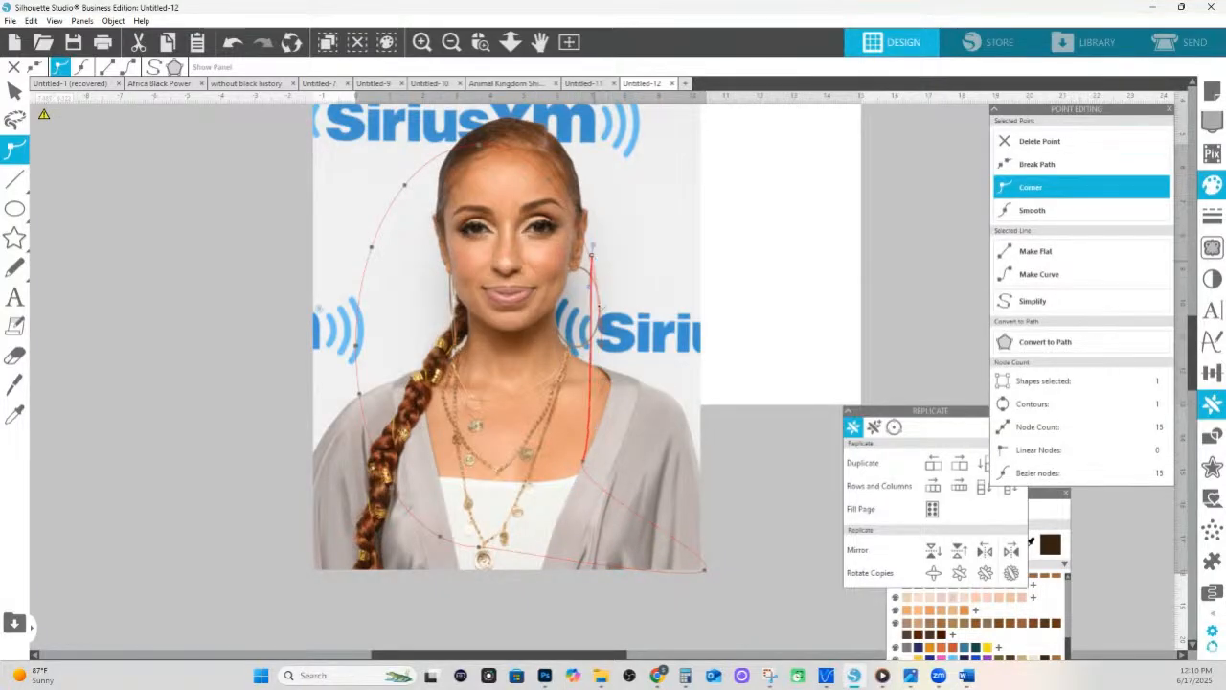
left_click_drag(586, 465, 700, 457)
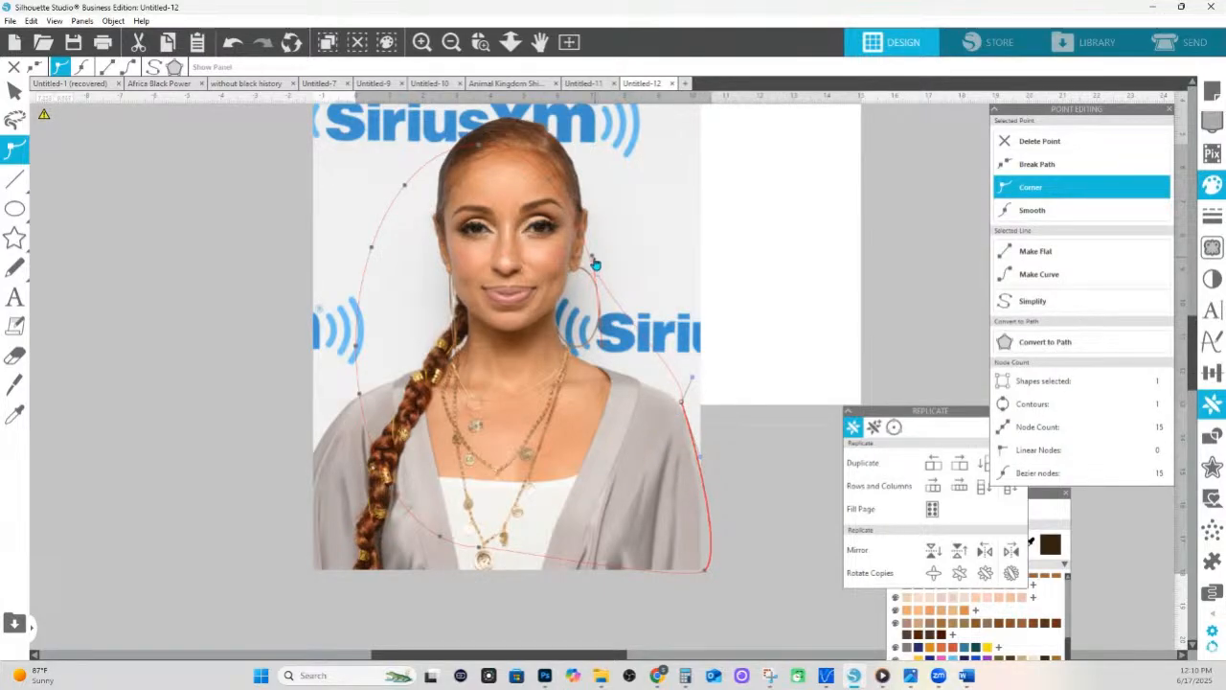
Fit the outline along the top of the photo's right shoulder up to the neck and add an edit point there
left_click_drag(593, 257, 644, 385)
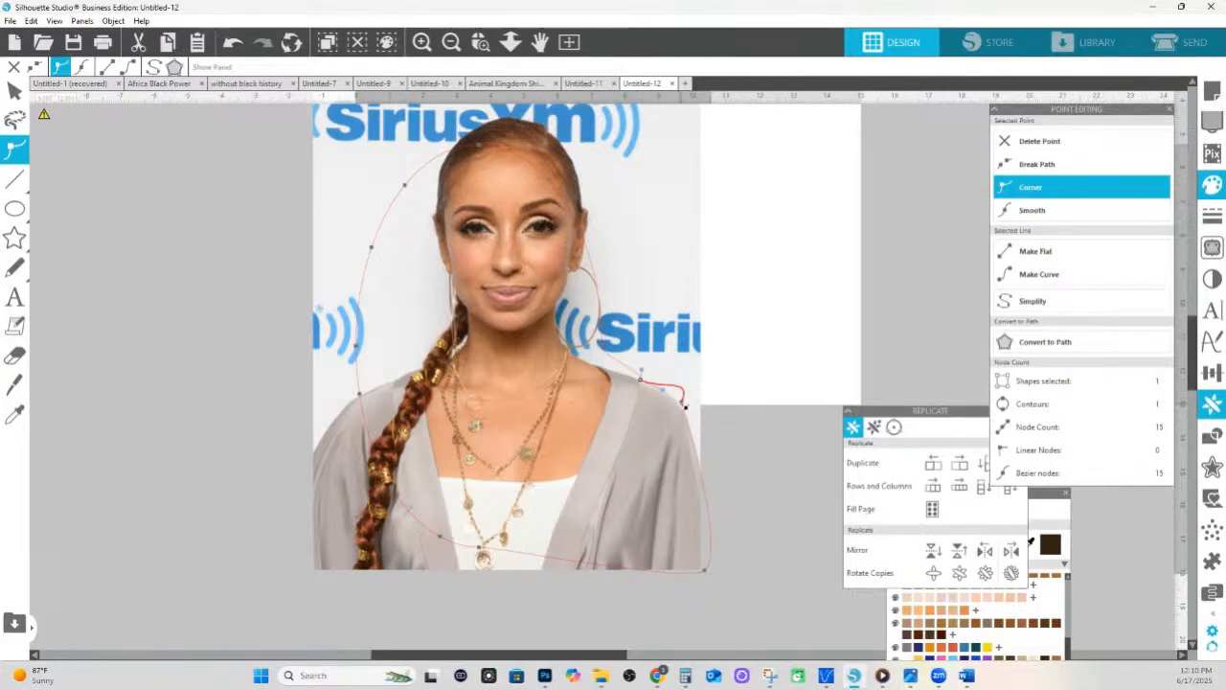
left_click(685, 389)
left_click(641, 376)
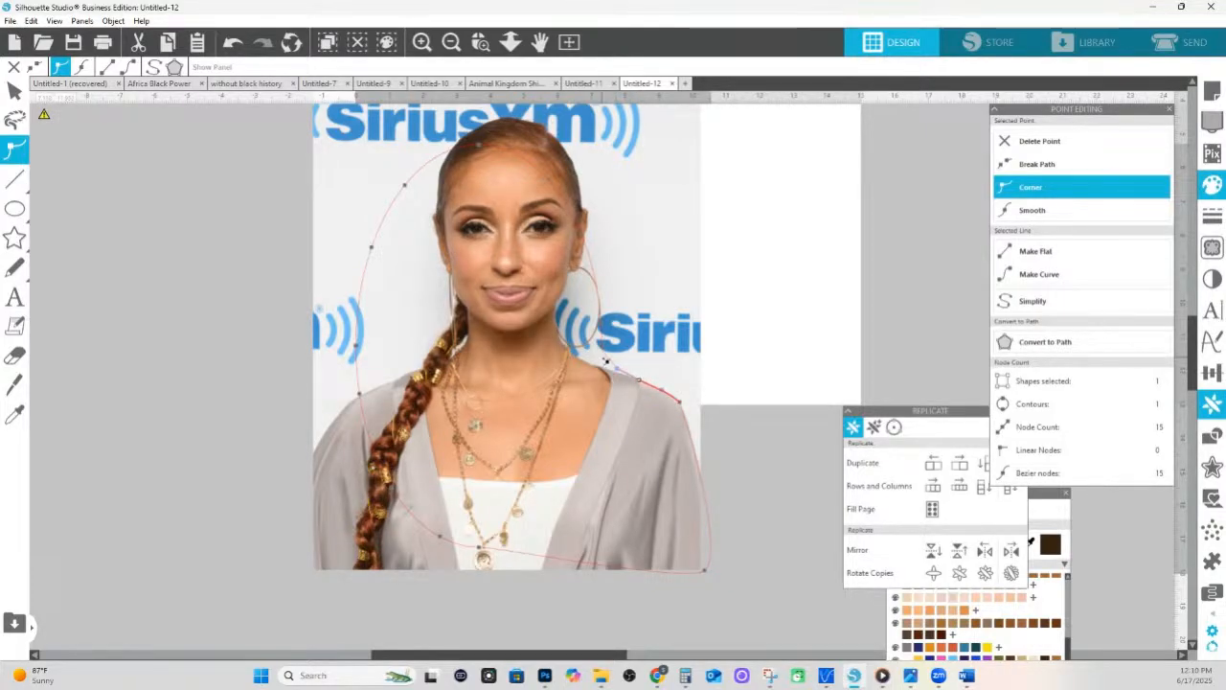
left_click(604, 354)
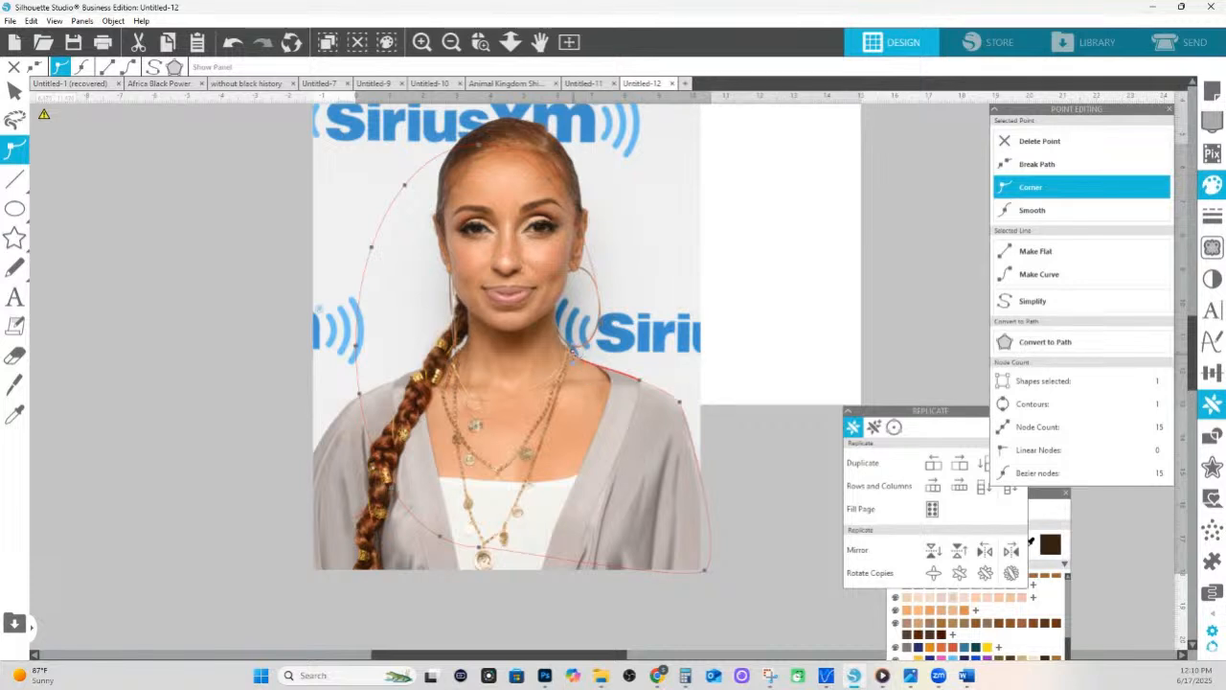
double_click(573, 352)
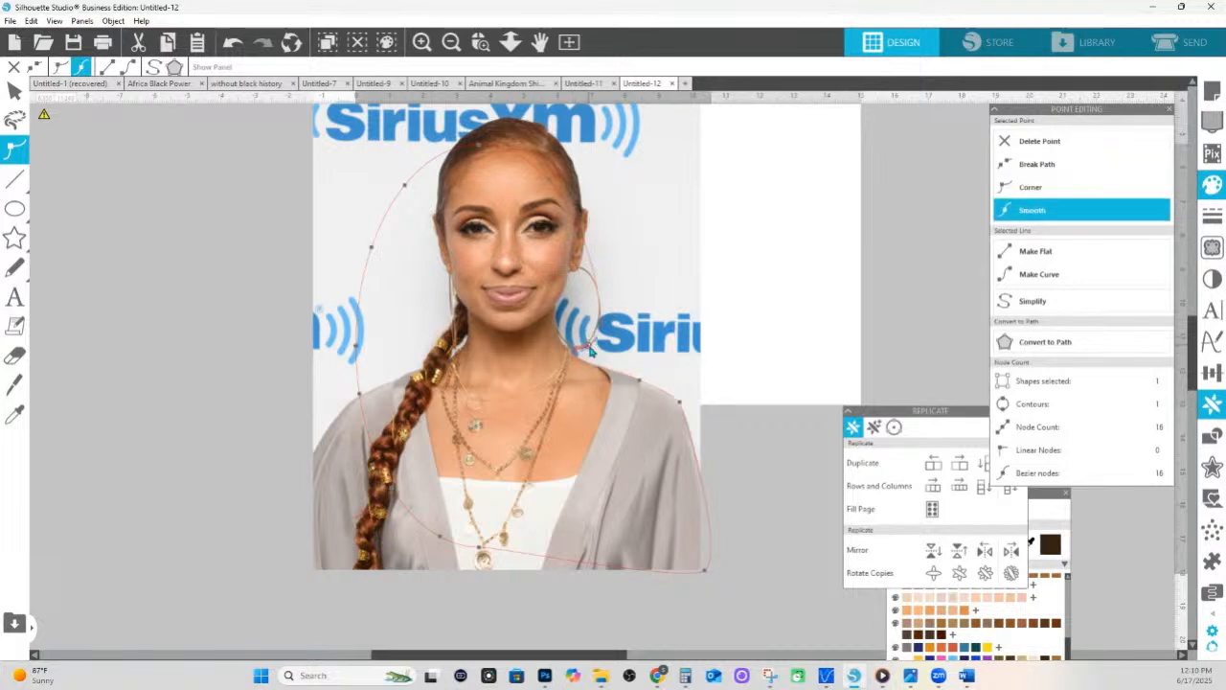
Refine the outline where the right shoulder meets the neck, adjusting the curve handle and adding an edit point on the shoulder
left_click(481, 43)
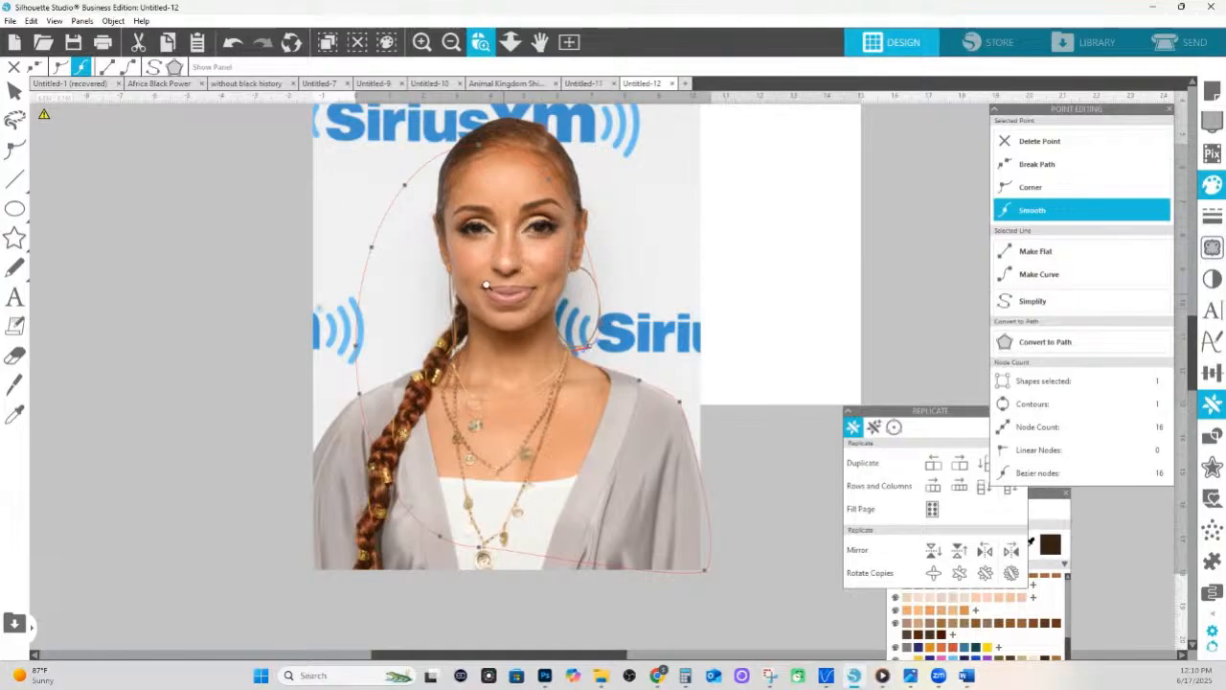
left_click_drag(488, 284, 771, 412)
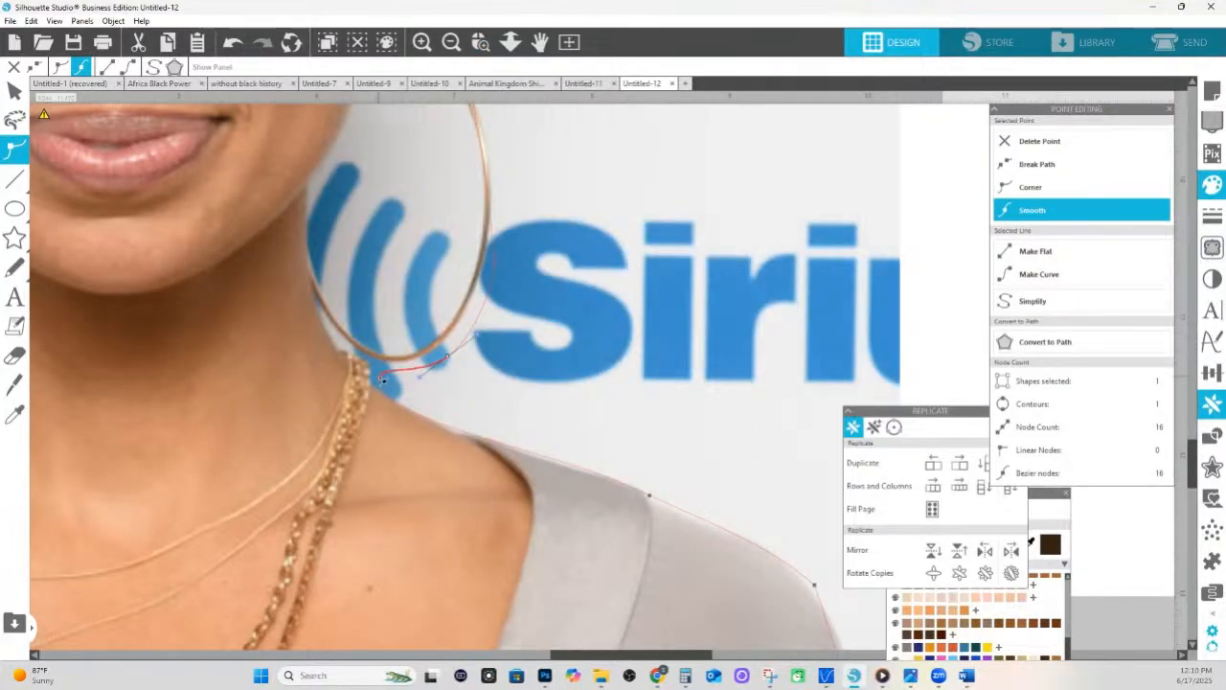
left_click(373, 387)
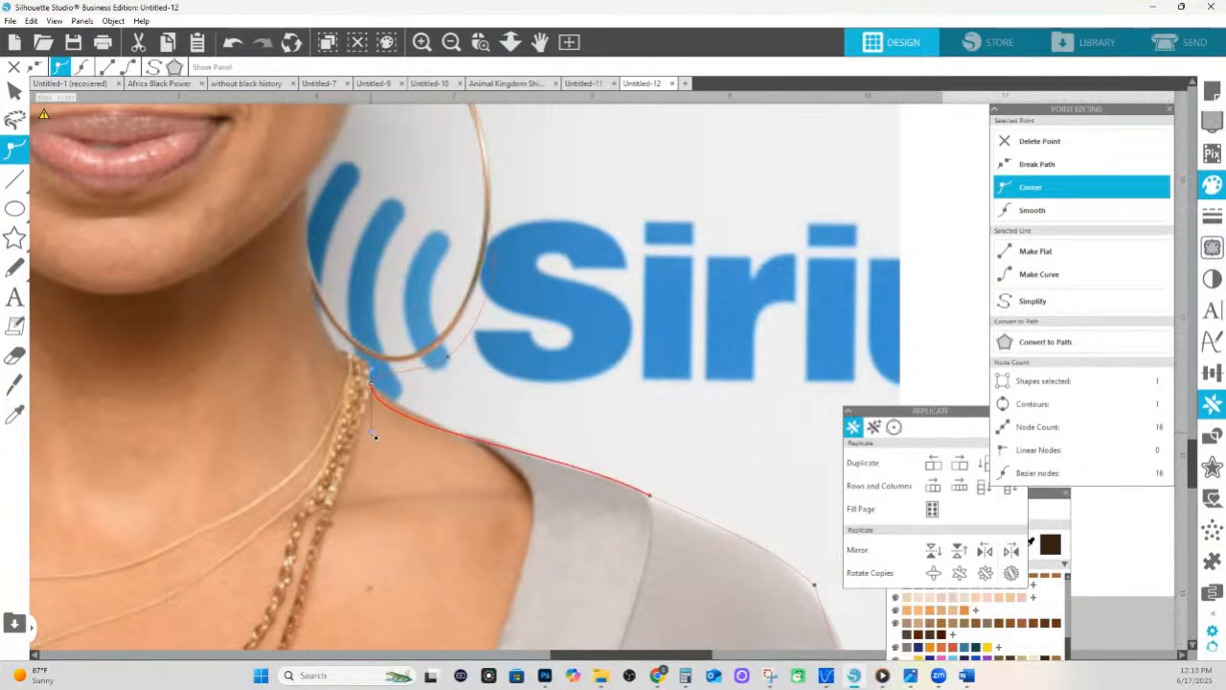
left_click_drag(375, 432, 389, 411)
left_click(453, 434)
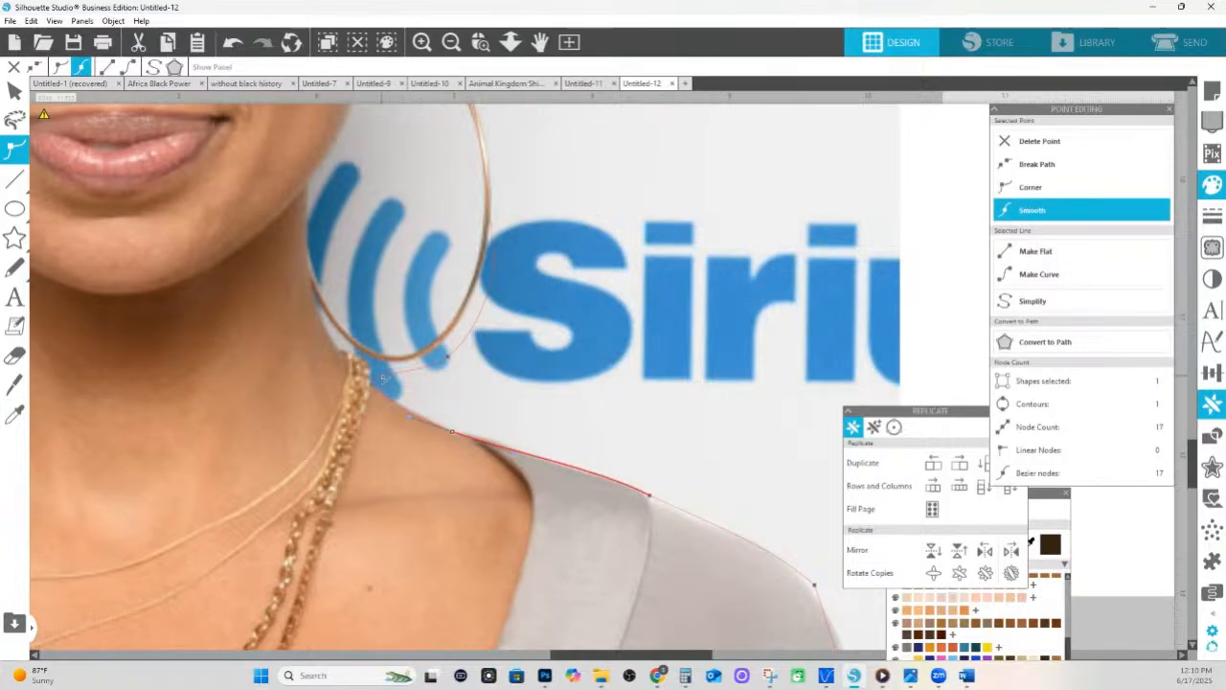
Add edit points at the necklace and pull the outline up the neck to the hoop earring, making that point a corner
left_click(385, 381)
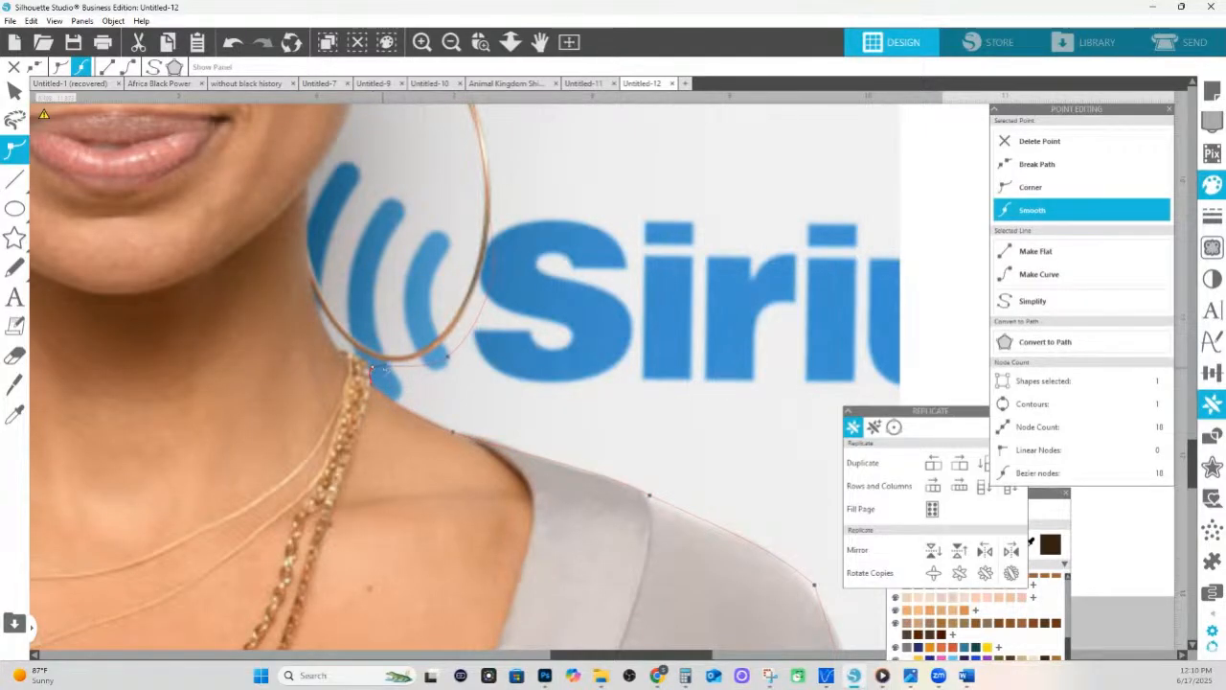
left_click(376, 365)
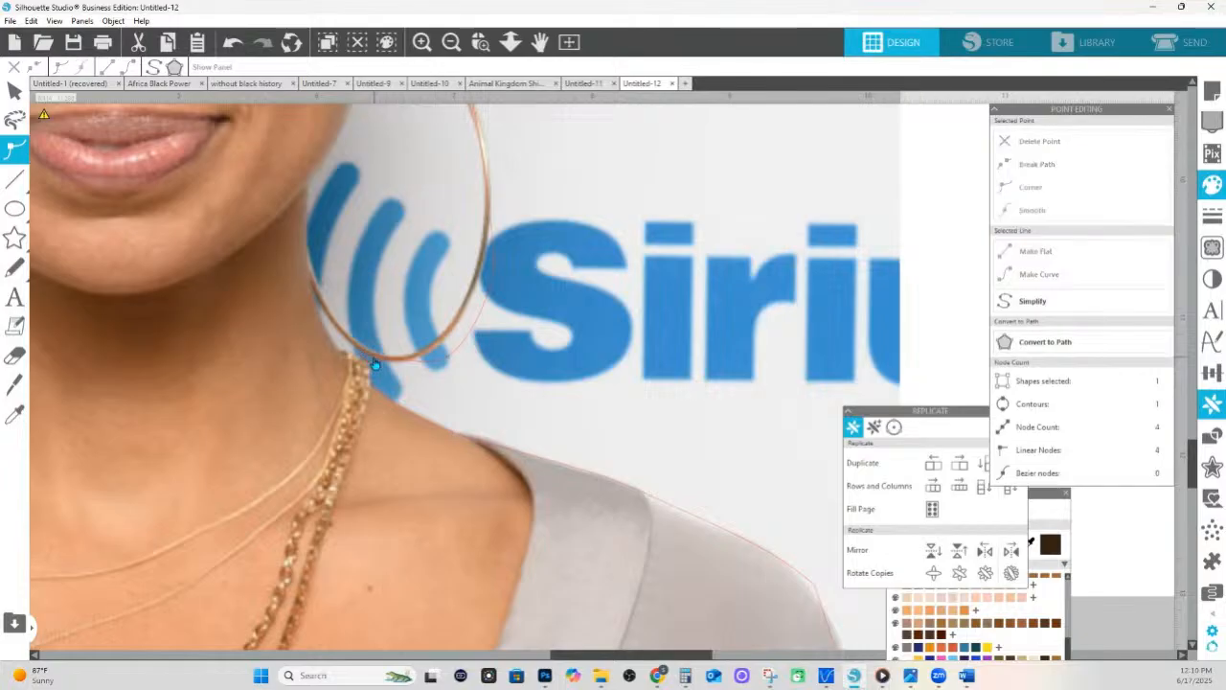
left_click(377, 362)
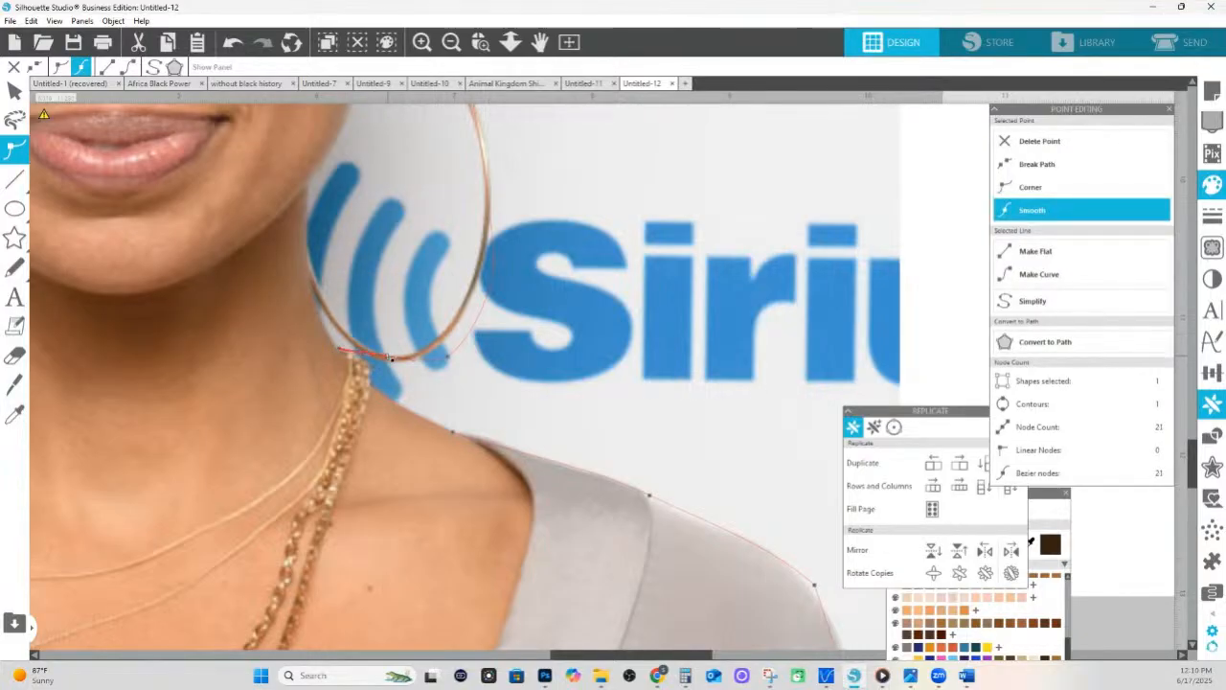
left_click_drag(388, 358, 312, 308)
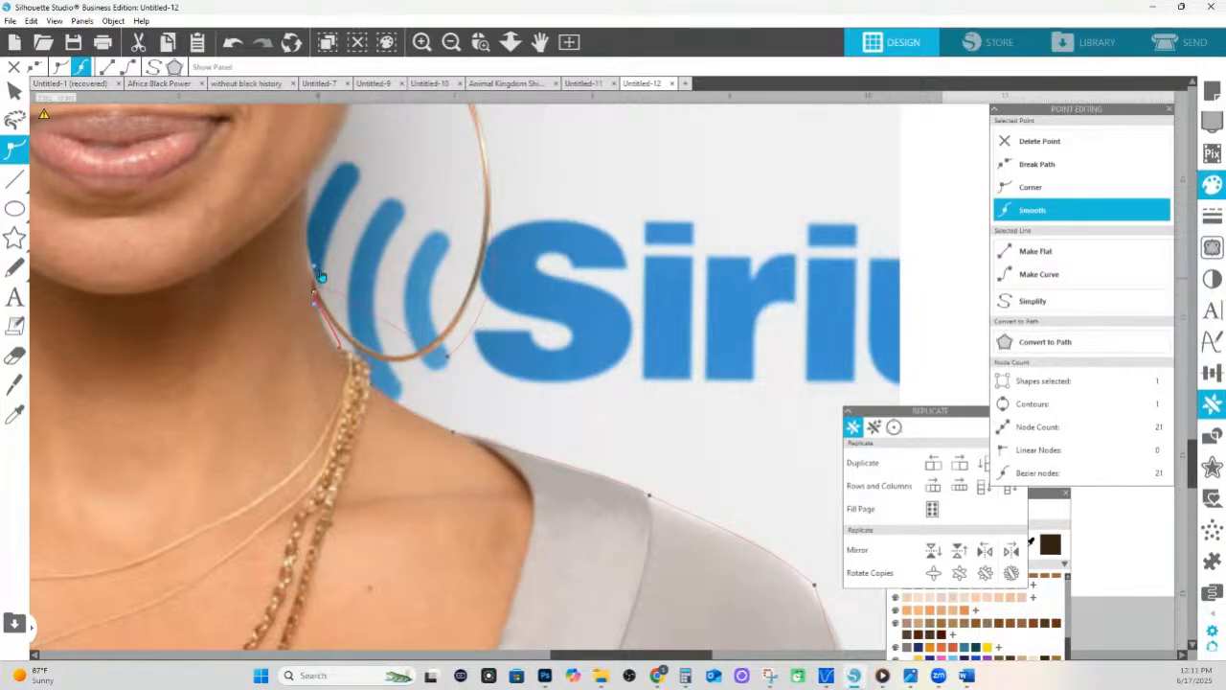
left_click(1023, 187)
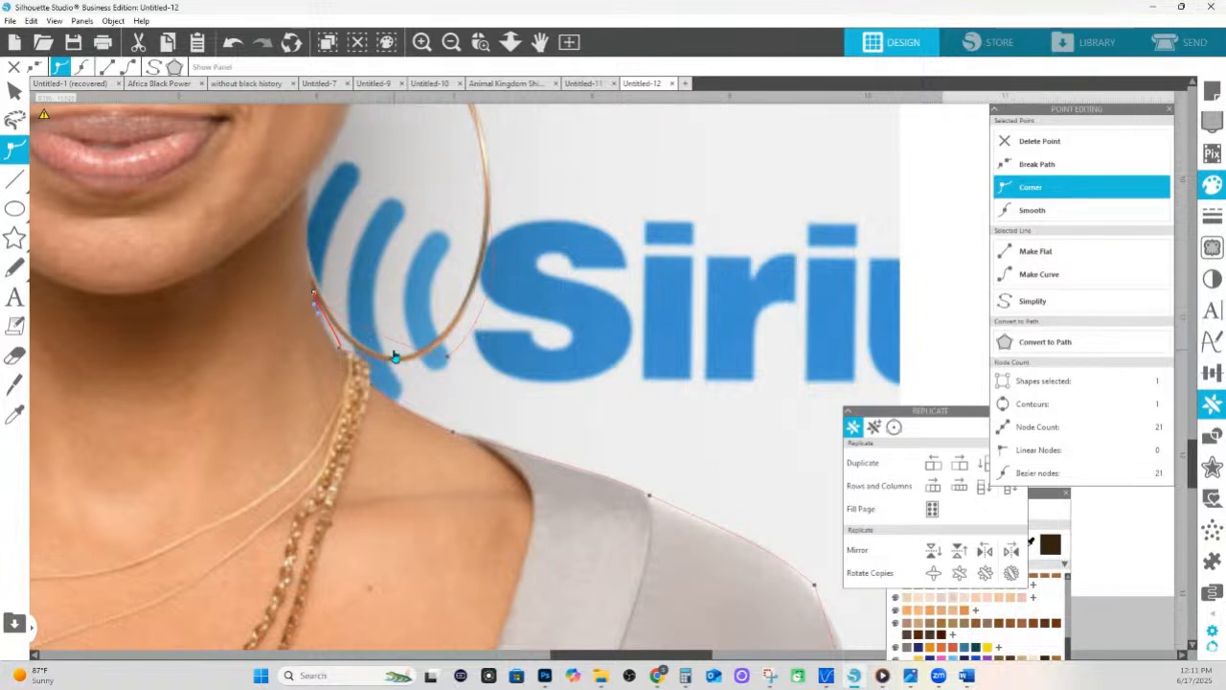
Fit the outline around the outer edge of the hoop earring up to the earlobe, moving edit points and curving the segments
left_click_drag(450, 360, 379, 401)
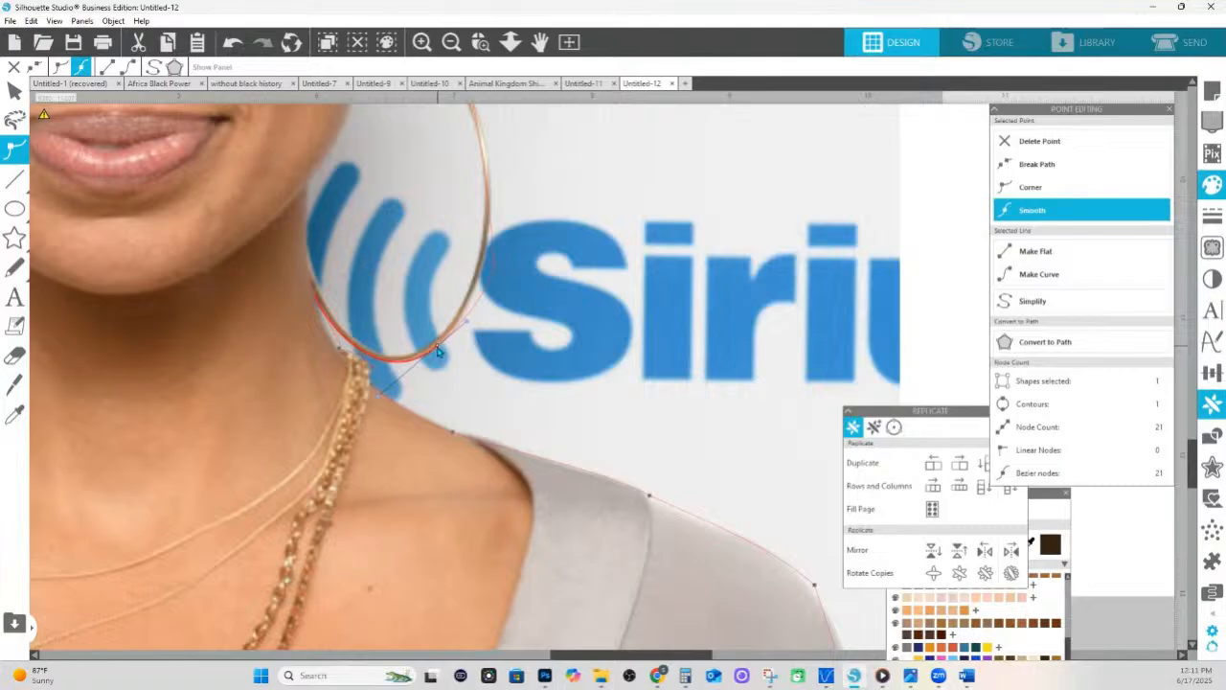
left_click(489, 252)
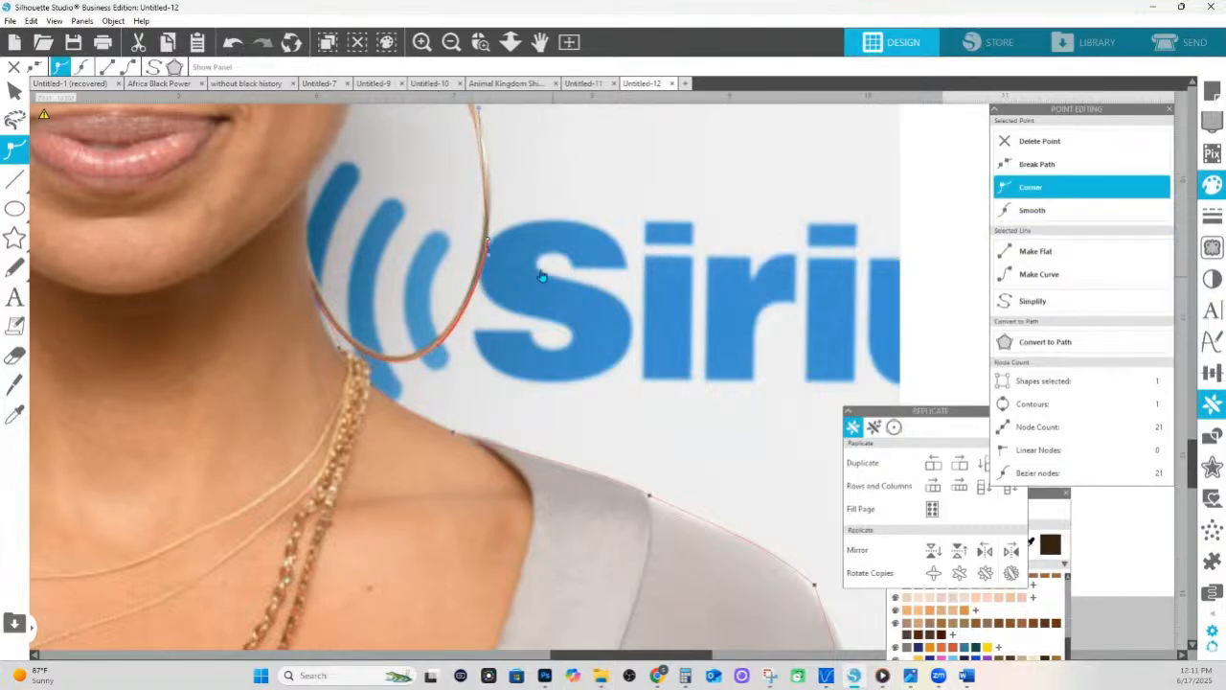
scroll(515, 266, "up", 1)
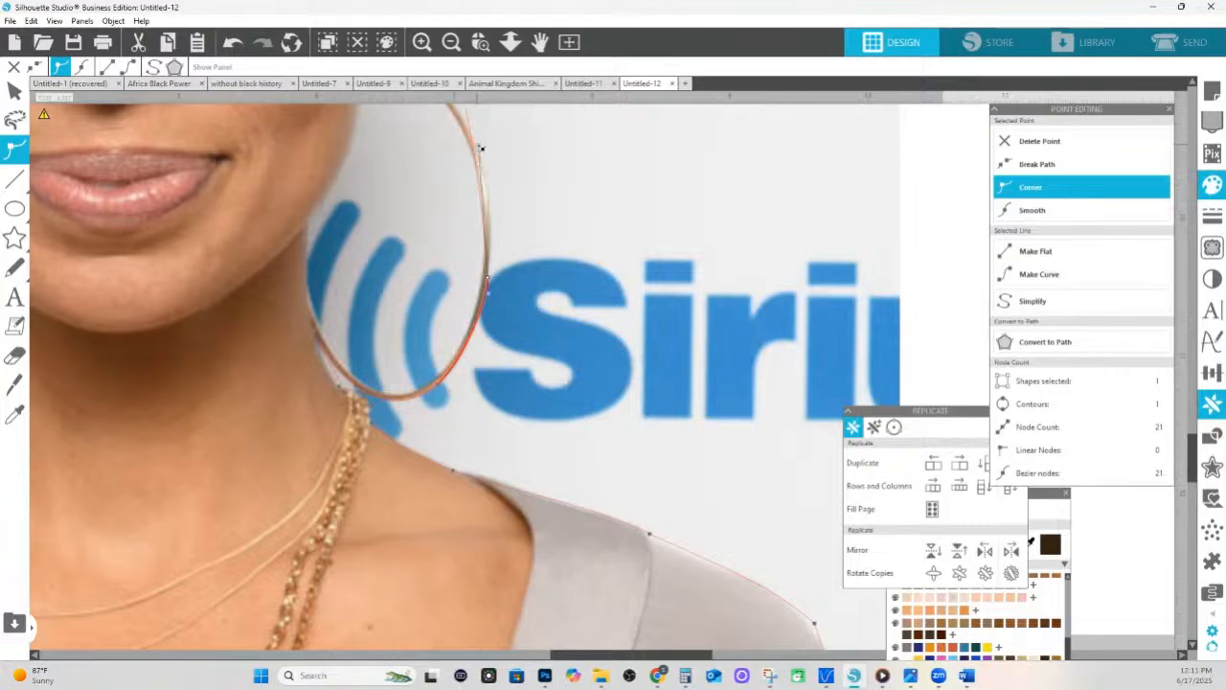
left_click_drag(478, 147, 409, 199)
scroll(503, 276, "up", 3)
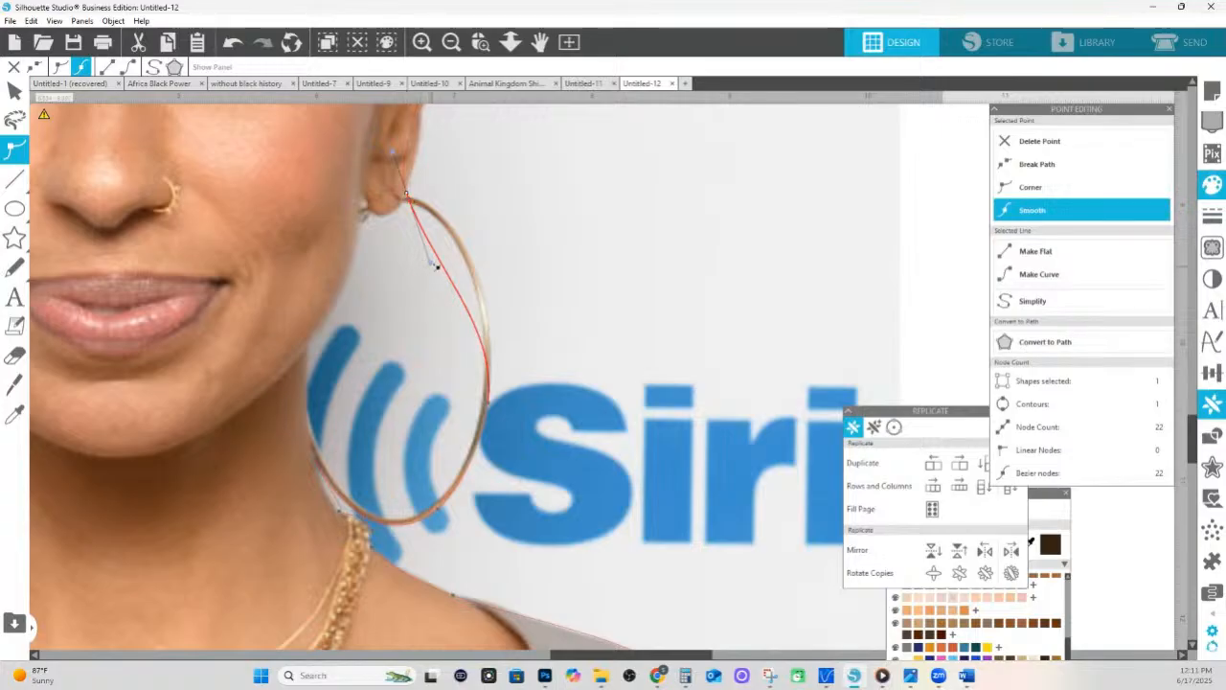
left_click_drag(430, 262, 479, 223)
Pull an edit point onto the ear's outer edge above the hoop earring and make the earlobe point a corner
scroll(470, 246, "up", 3)
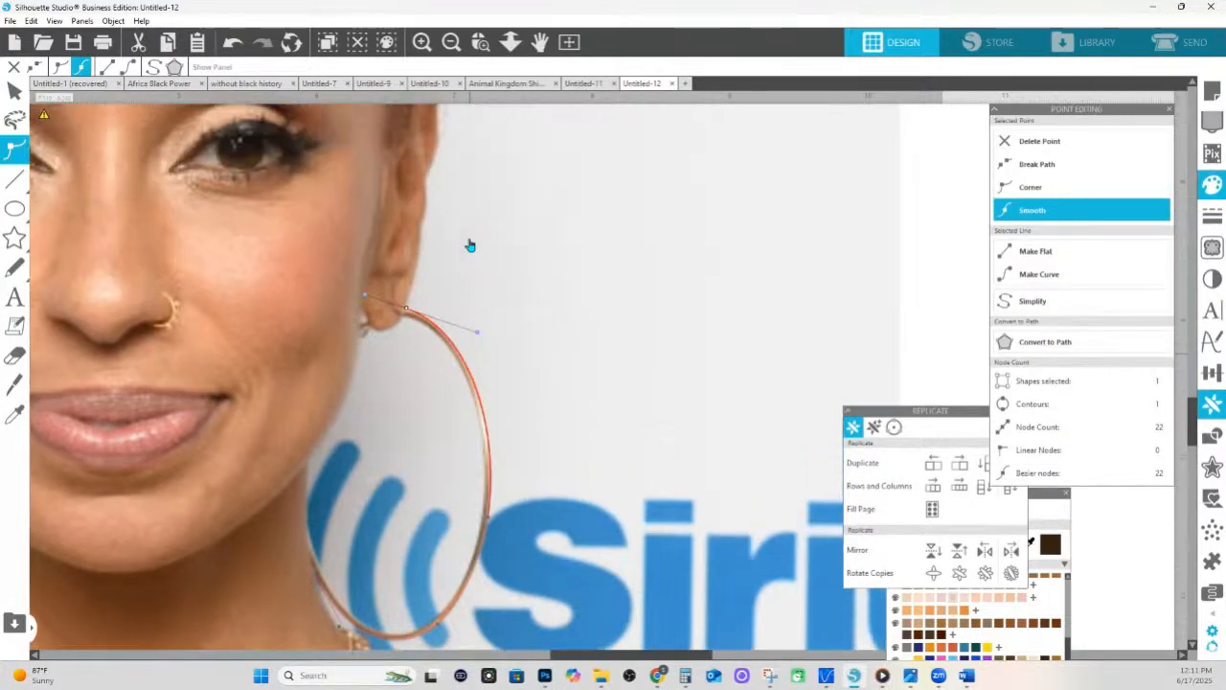
left_click_drag(418, 182, 424, 182)
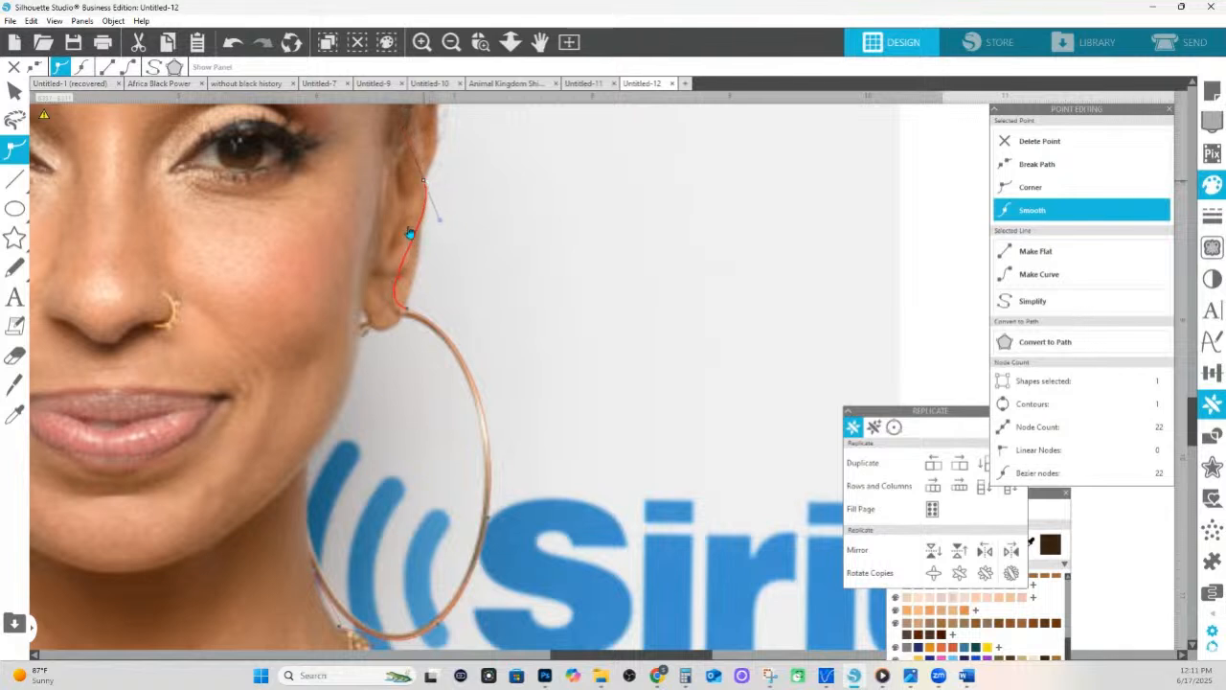
left_click(408, 311)
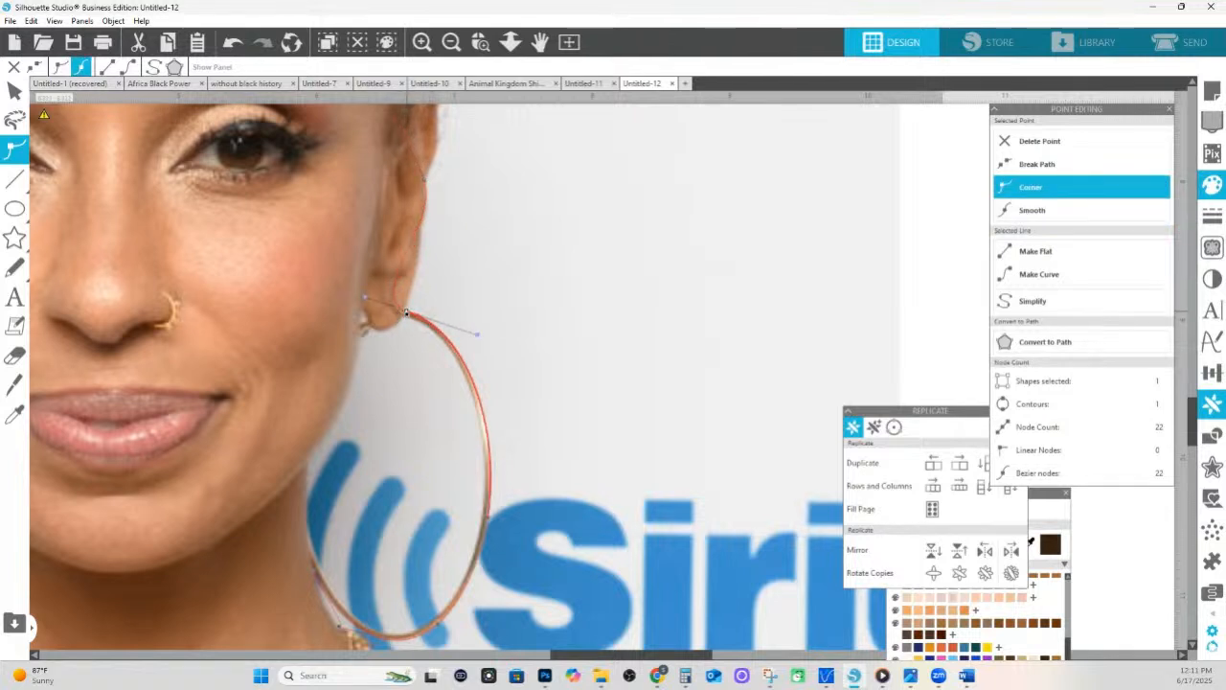
left_click(363, 305)
left_click(1030, 187)
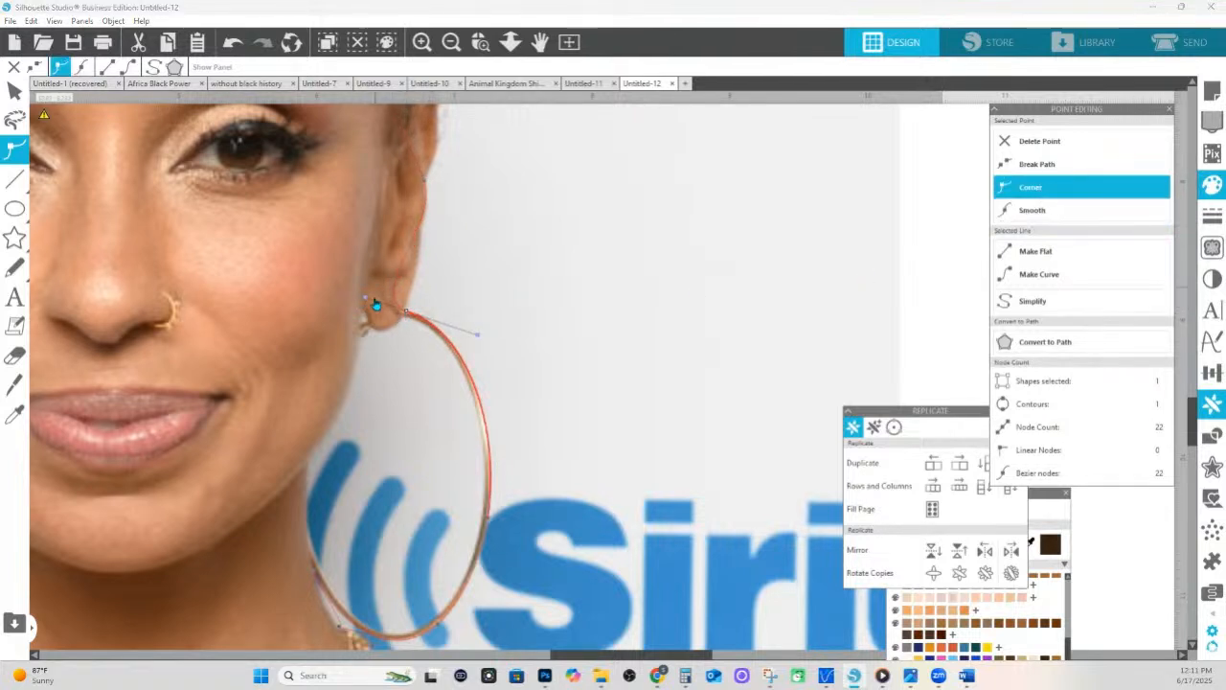
Curve the outline along the lower ear edge above the earlobe, adding edit points and adjusting their handles
left_click_drag(365, 297, 418, 257)
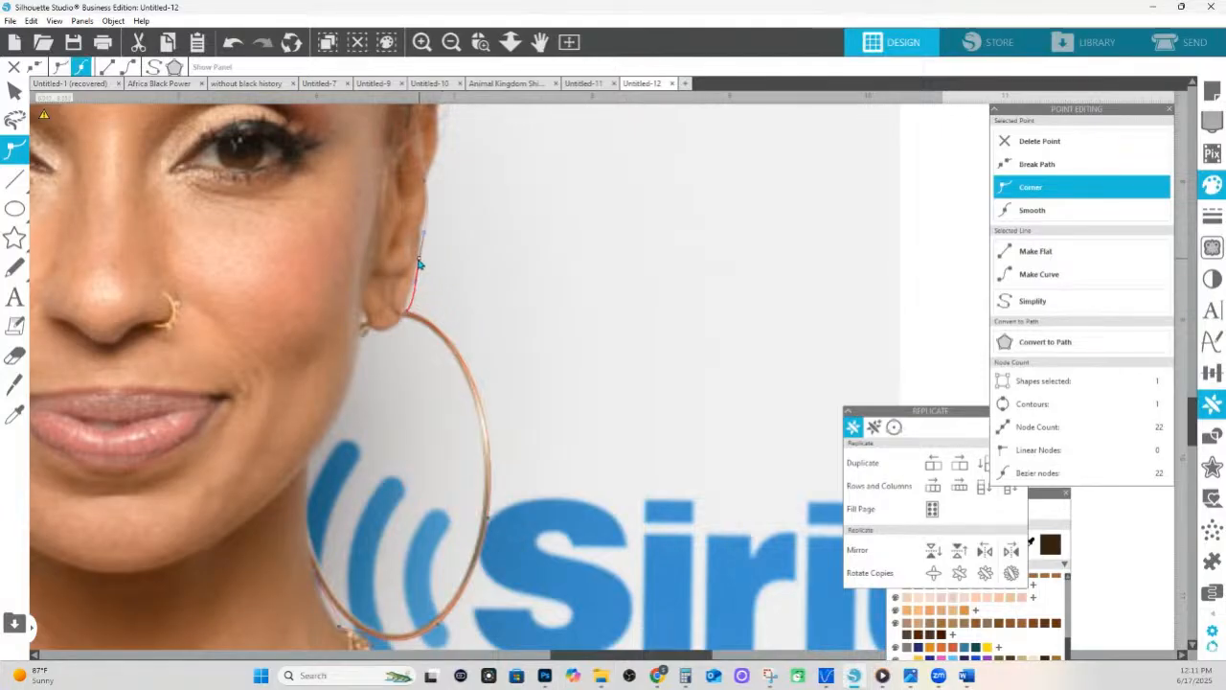
left_click(404, 312)
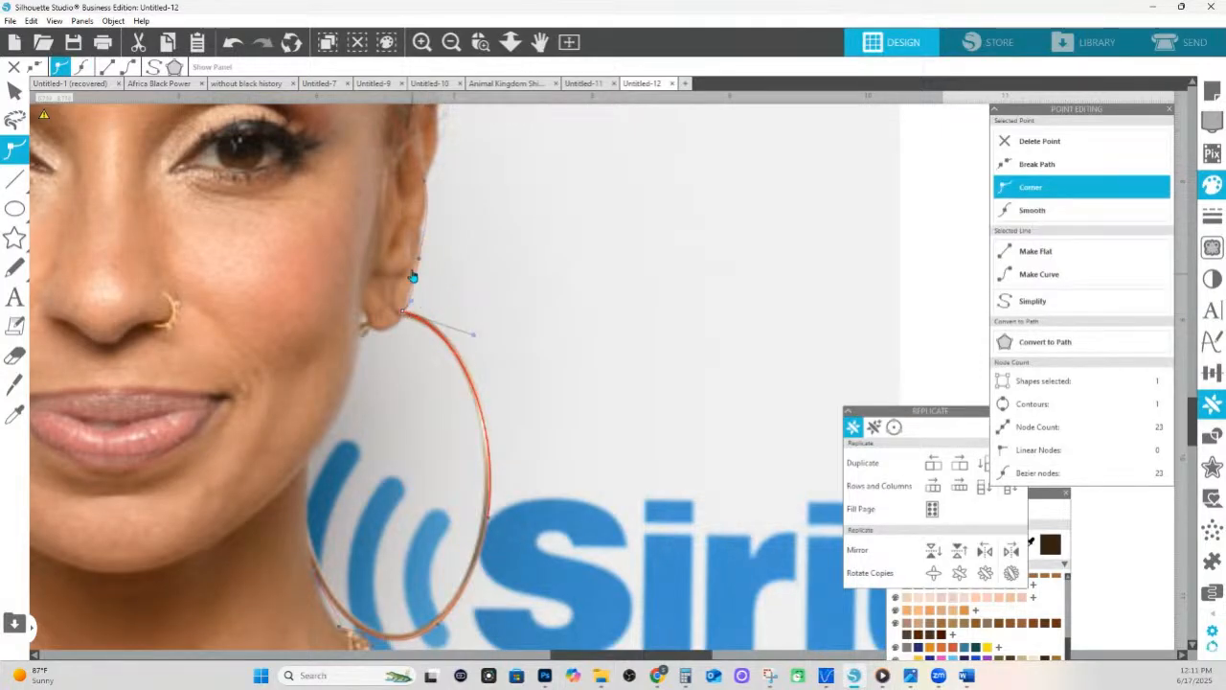
left_click(425, 235)
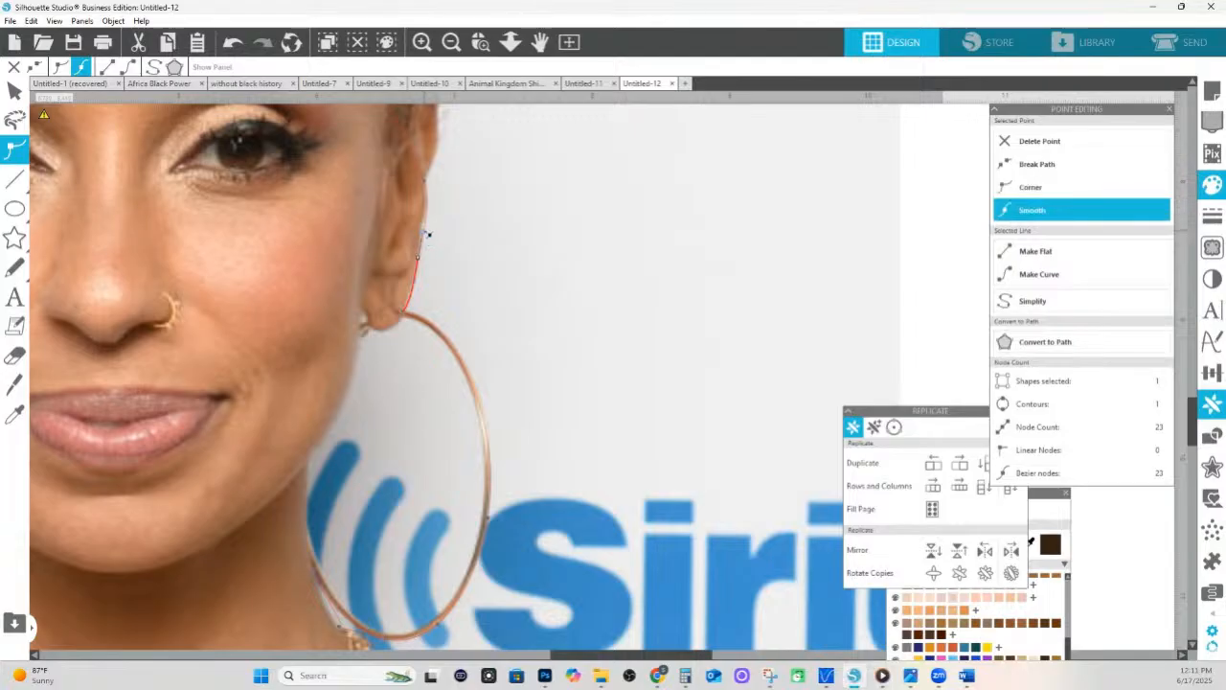
left_click_drag(424, 234, 421, 232)
left_click(426, 185)
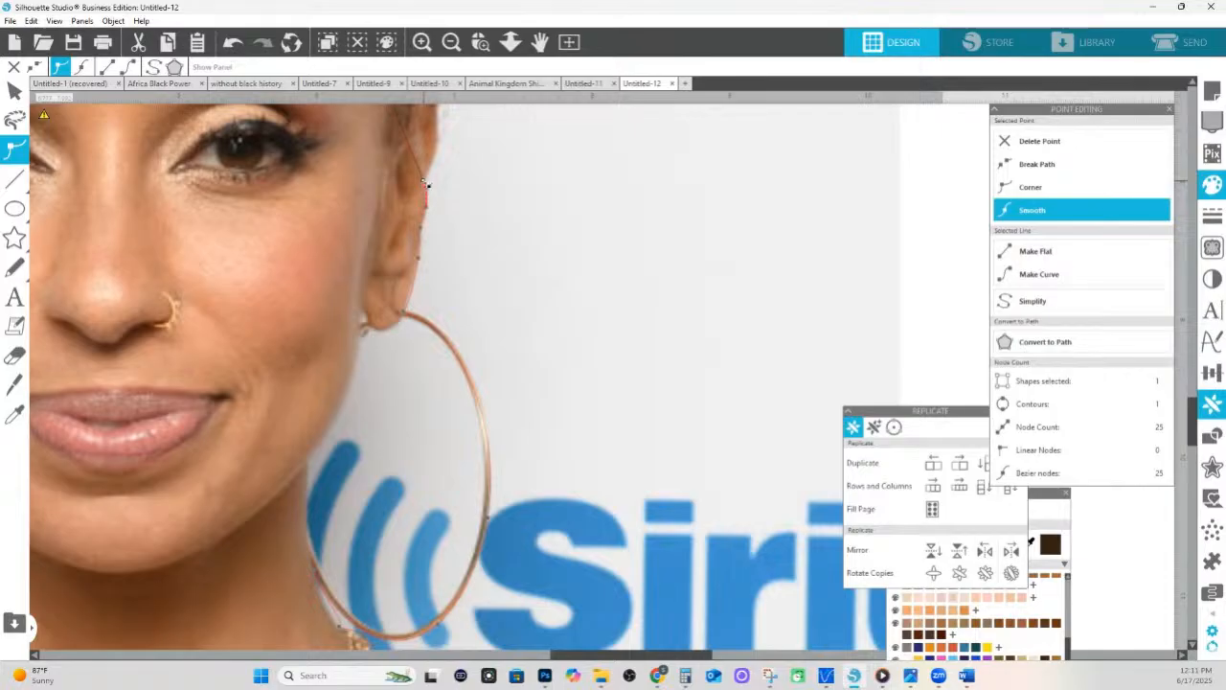
Fit the outline around the upper ear to where it meets the hair, moving a point to the ear's top and adding edit points
scroll(447, 211, "up", 3)
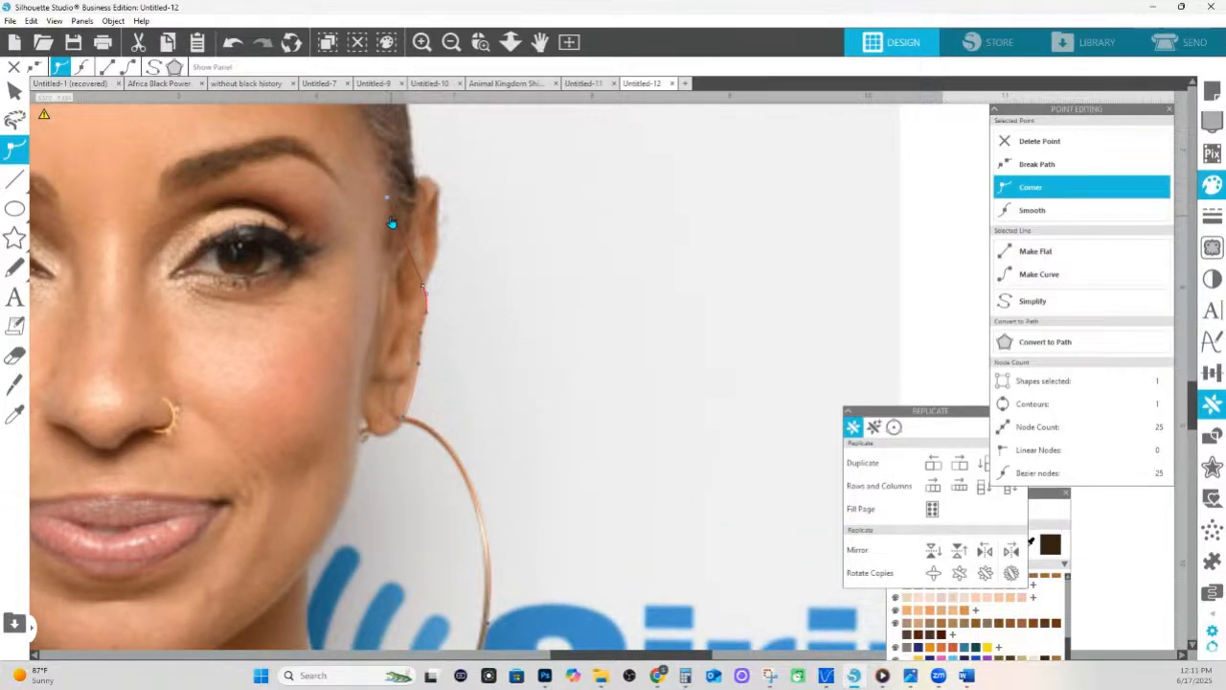
left_click_drag(394, 219, 438, 185)
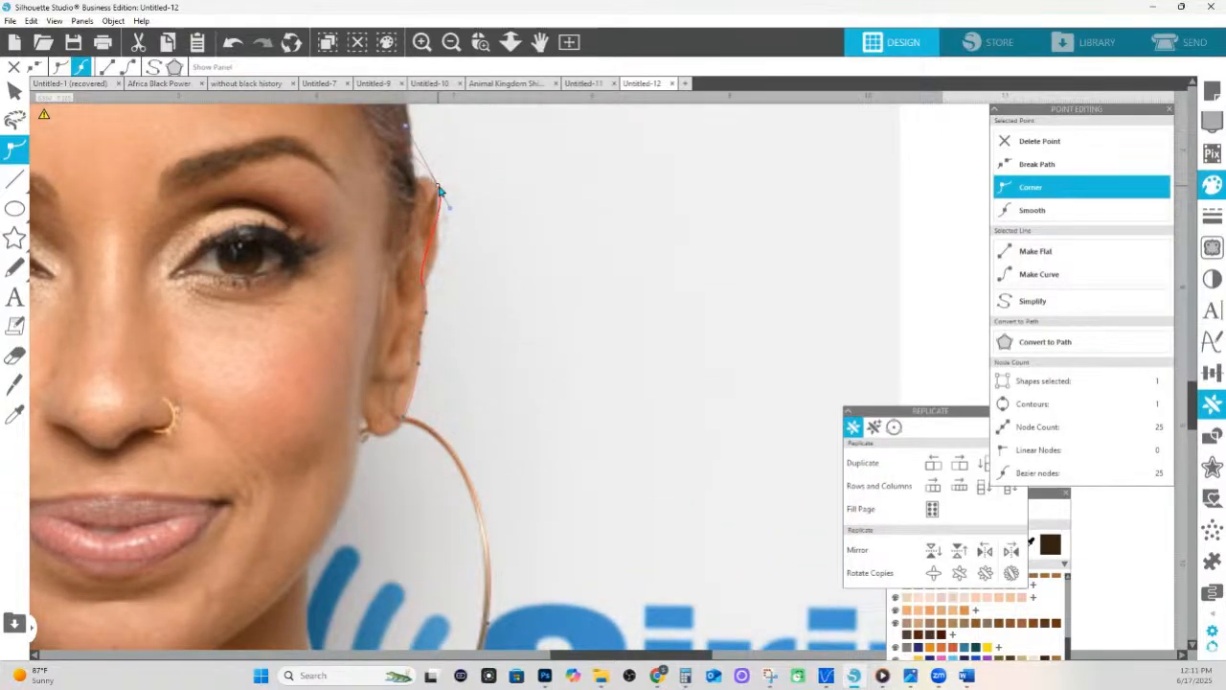
left_click(425, 265)
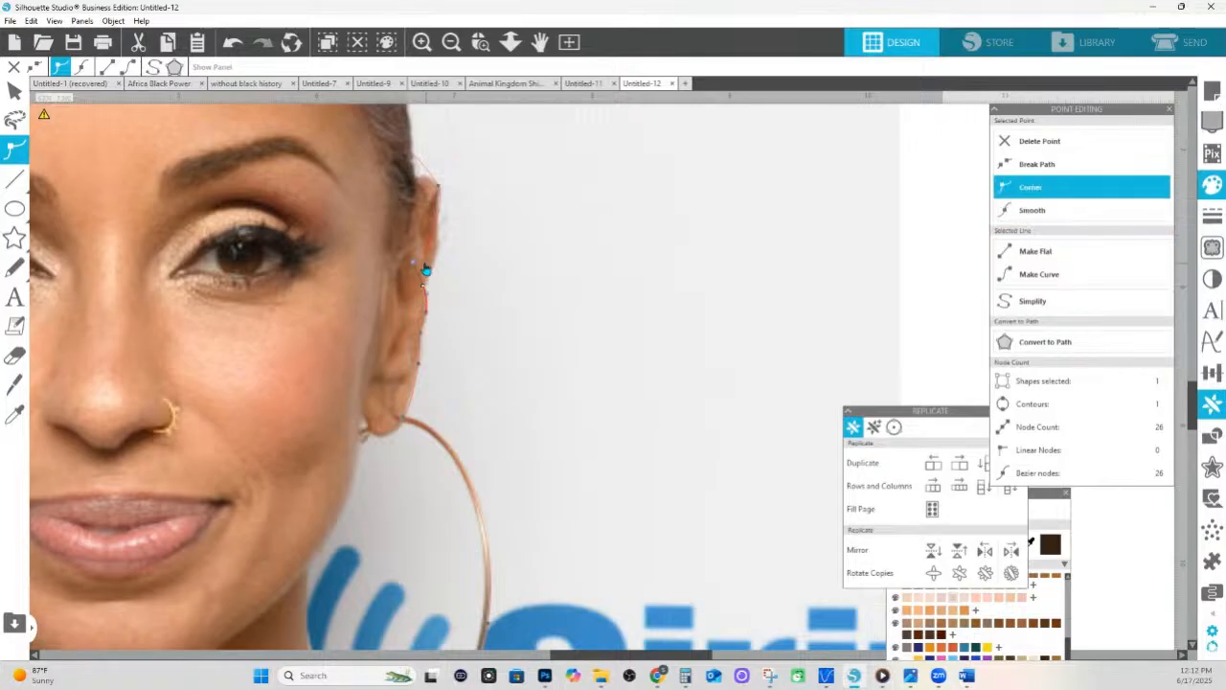
left_click(440, 251)
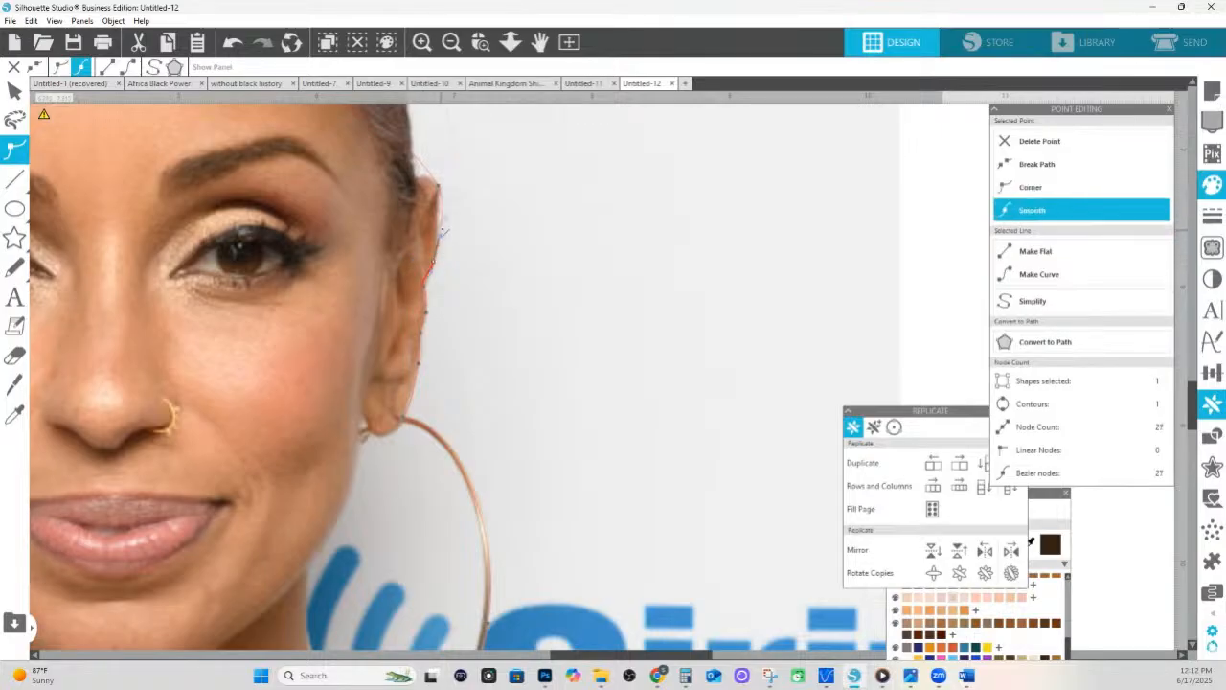
left_click_drag(440, 226, 436, 219)
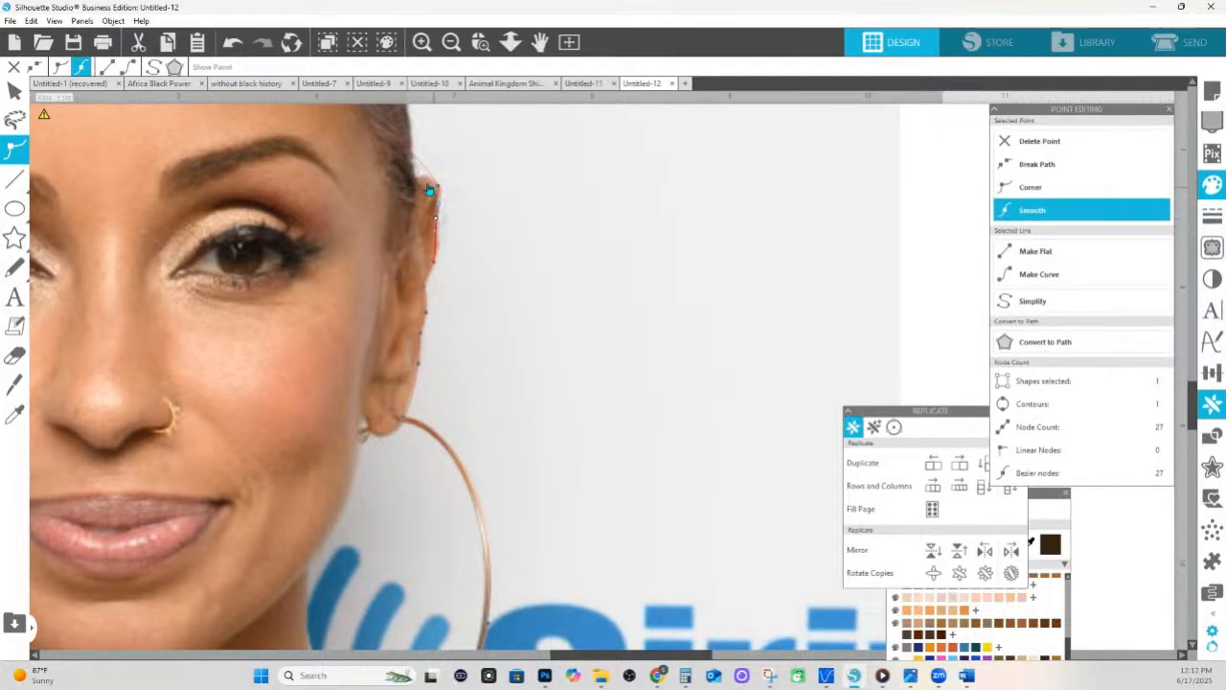
left_click(417, 181)
left_click(434, 192)
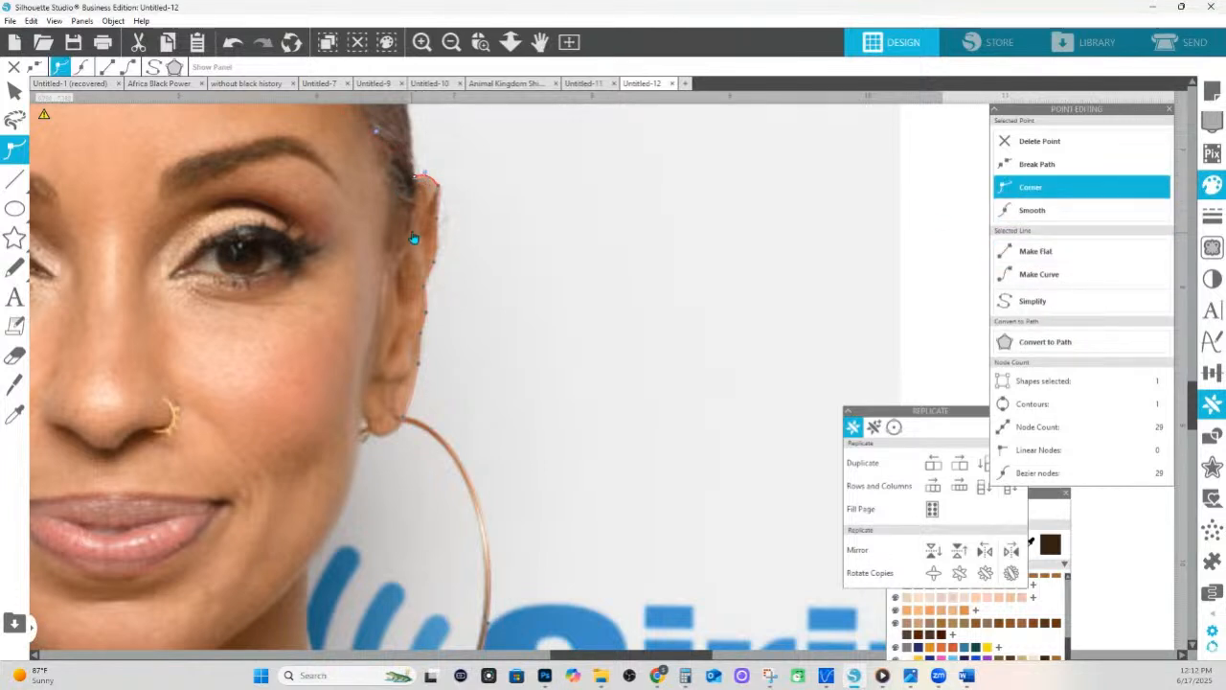
Pull the outline from the ear up the photo's right side of the hair toward the crown, adding edit points along the edge
scroll(415, 230, "up", 5)
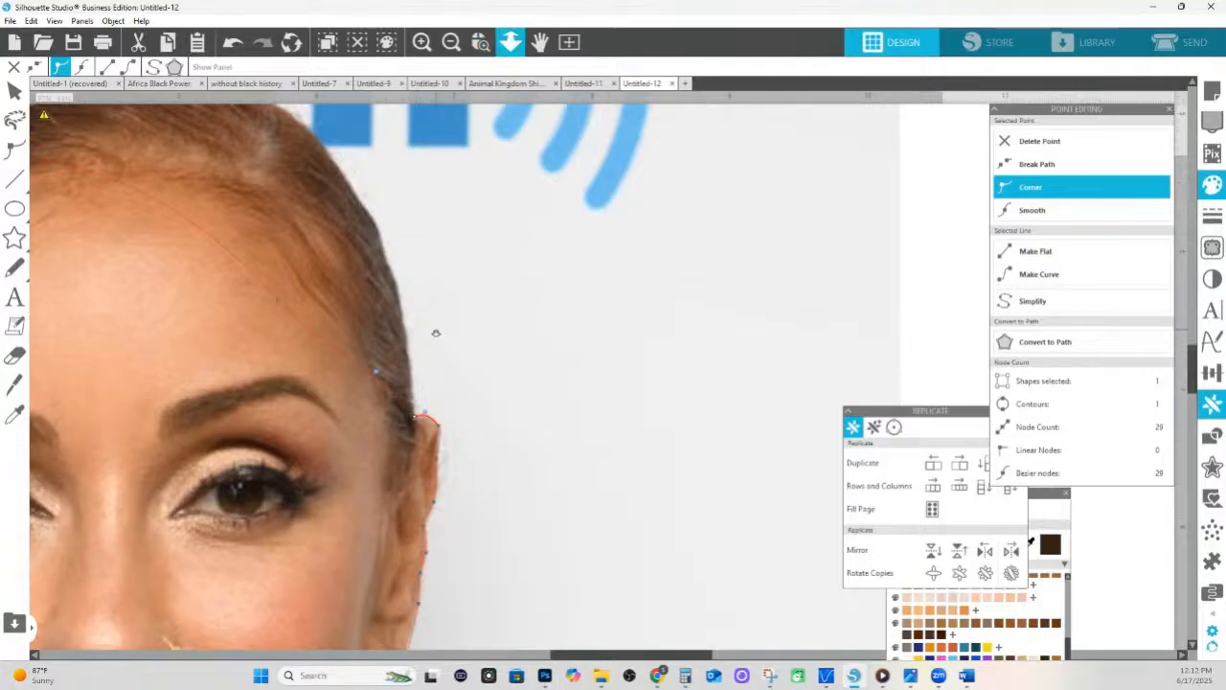
scroll(436, 333, "down", 3)
left_click_drag(369, 318, 365, 176)
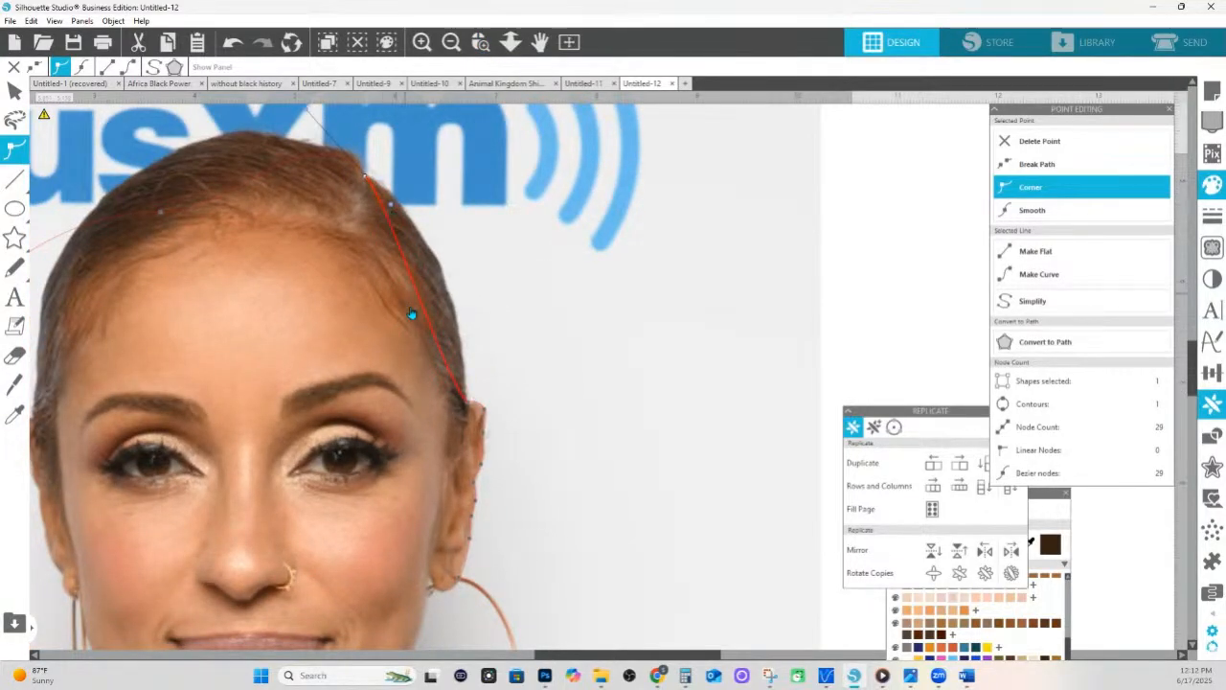
left_click(469, 405)
left_click(461, 398)
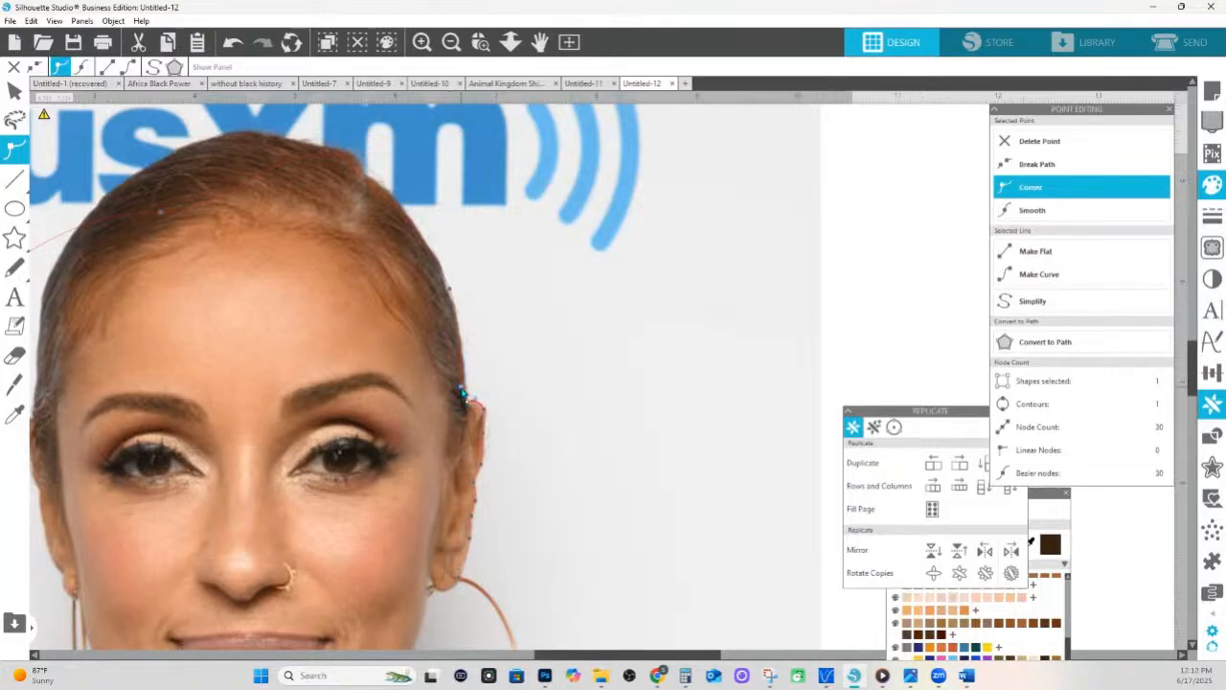
left_click(459, 335)
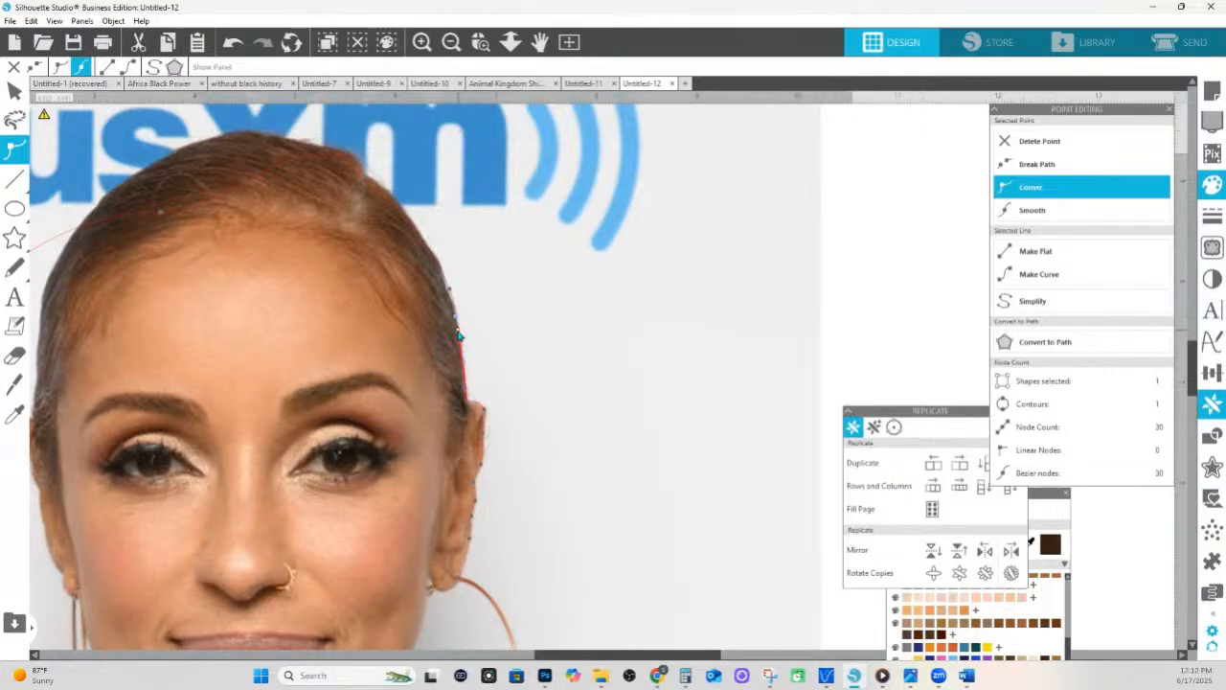
left_click(459, 308)
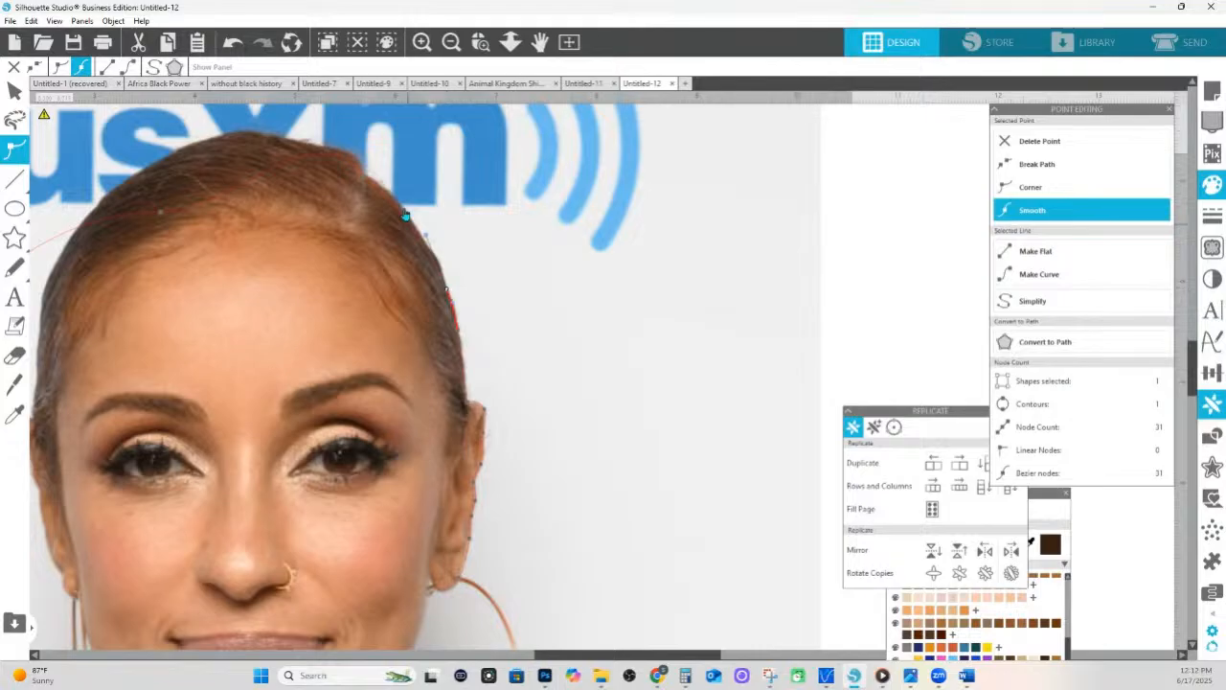
Refine the outline along the upper-right edge of the hair, adding an edit point and making its points corners
left_click(426, 251)
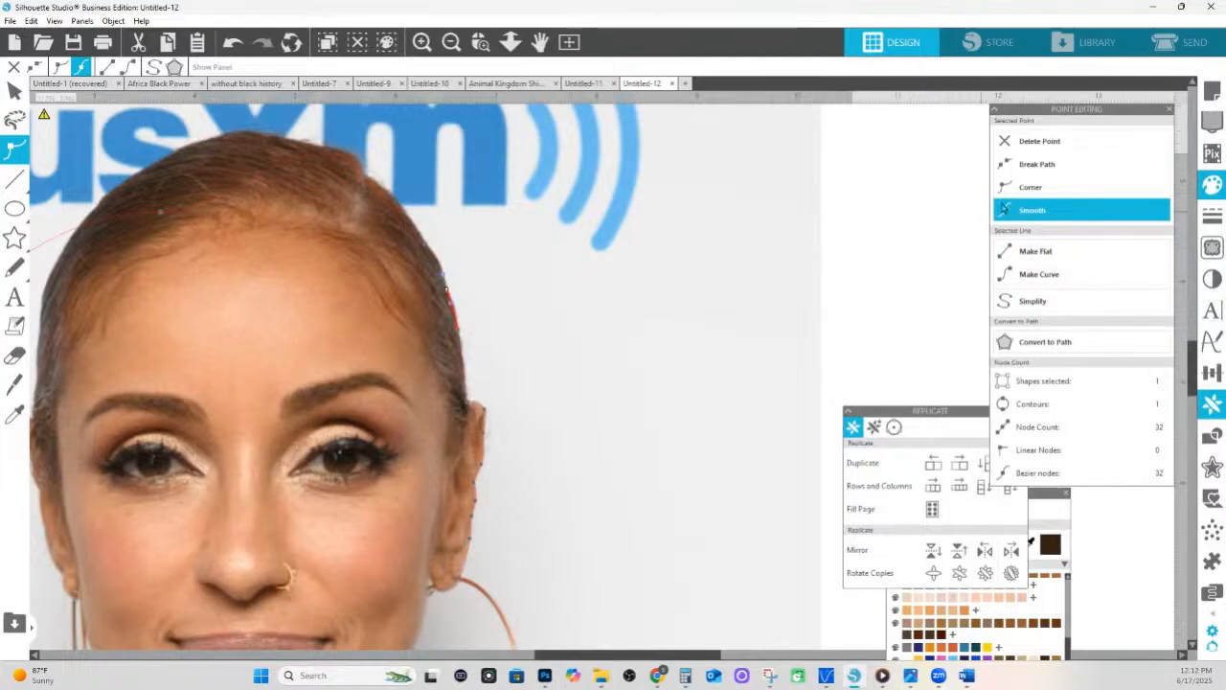
left_click(1030, 187)
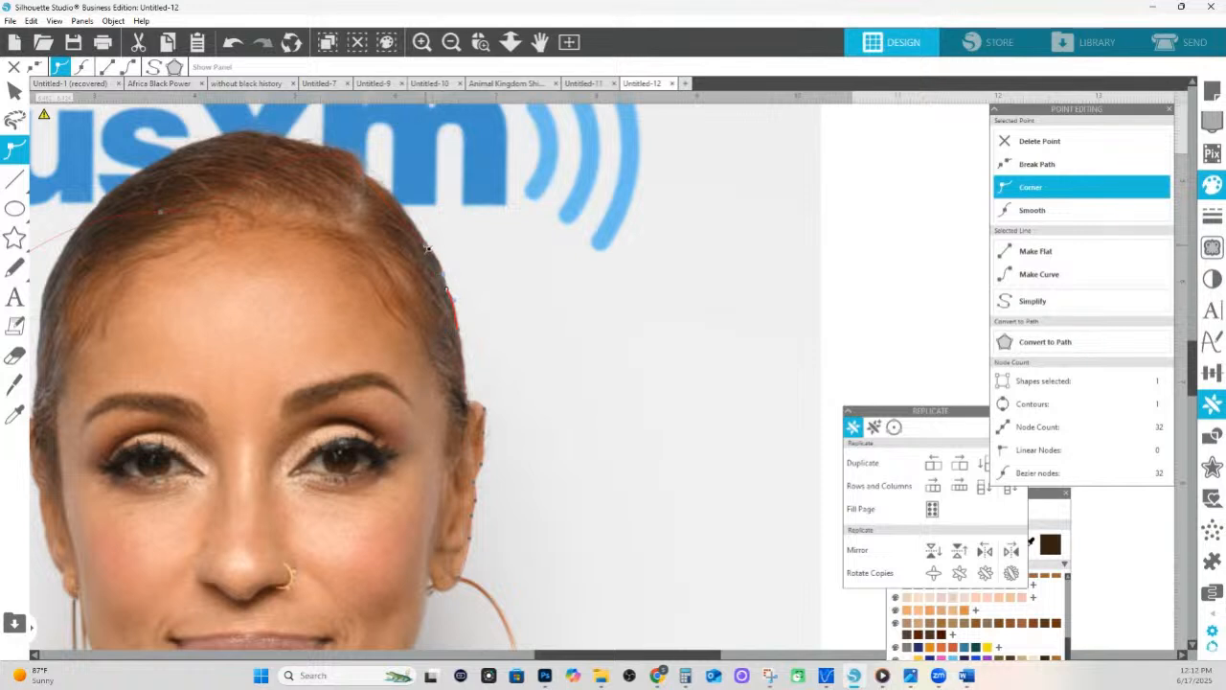
left_click(426, 243)
left_click(1030, 187)
left_click(367, 178)
Move the edit point from the forehead to the hair's upper-left edge and curve the outline over the crown with added points
left_click_drag(259, 359, 469, 430)
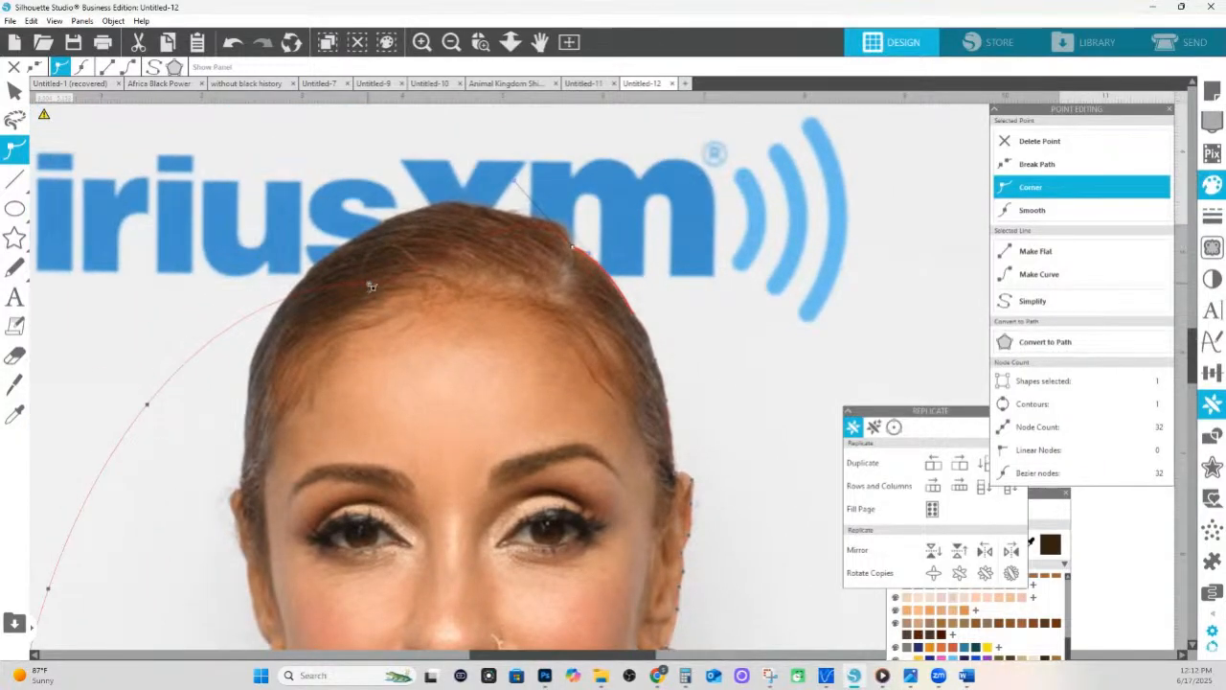
left_click_drag(368, 284, 370, 235)
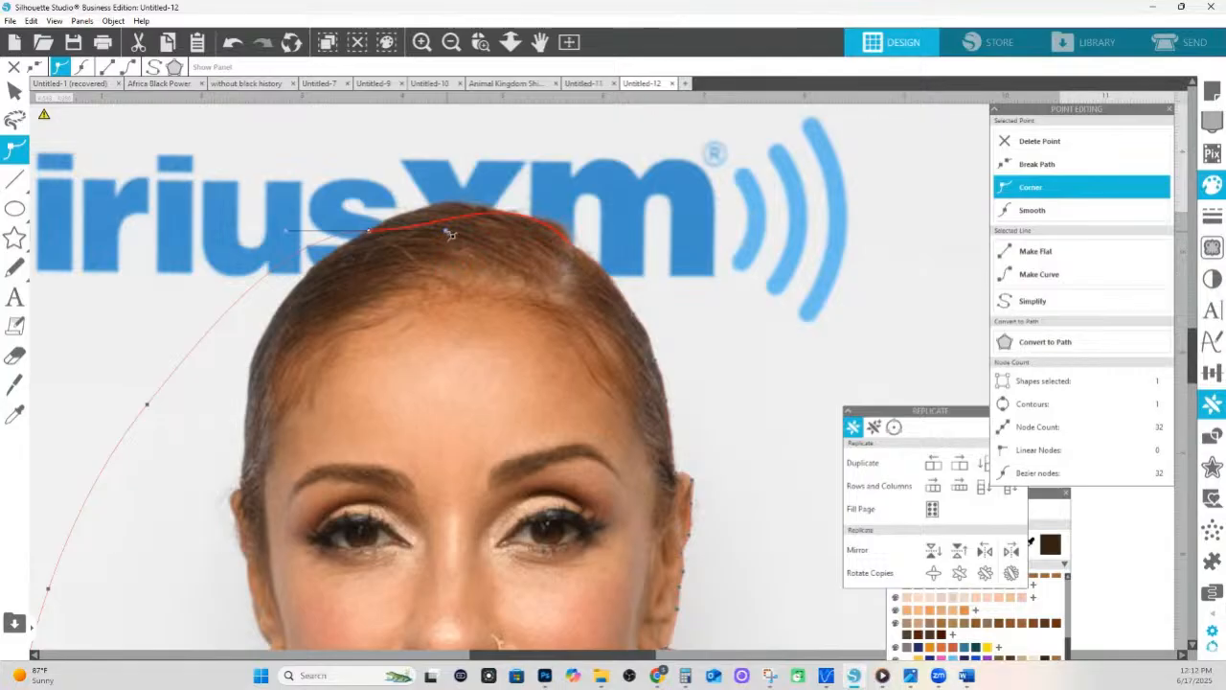
left_click_drag(447, 230, 431, 201)
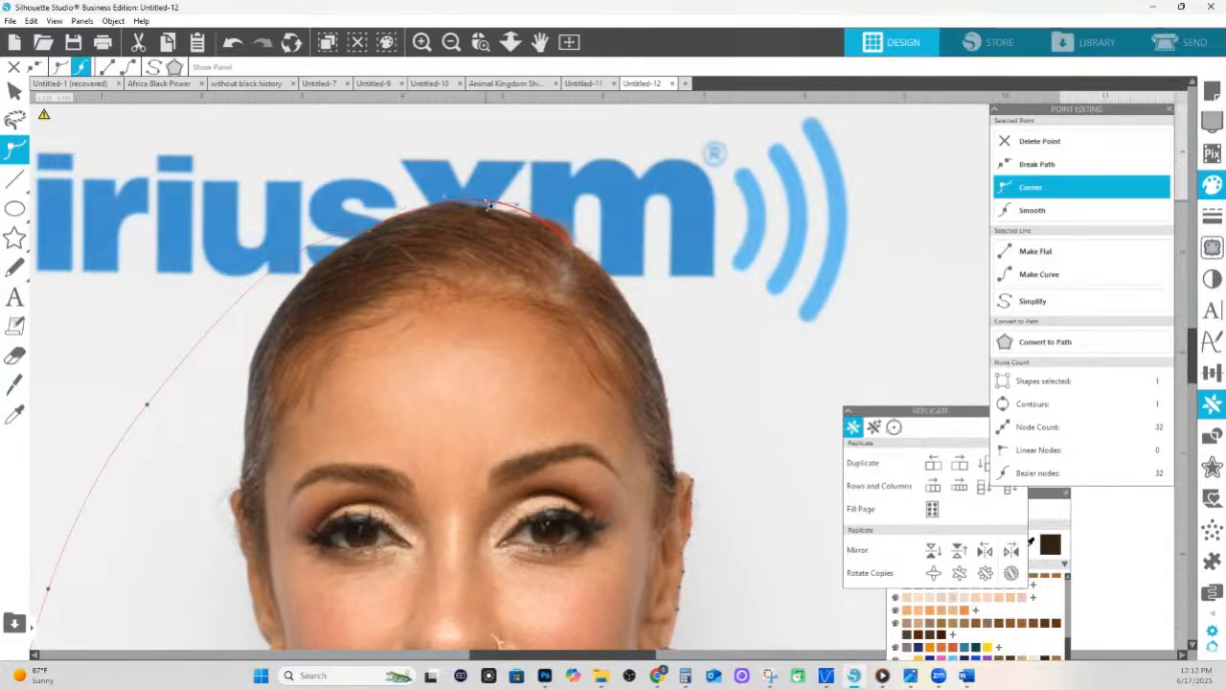
left_click(487, 205)
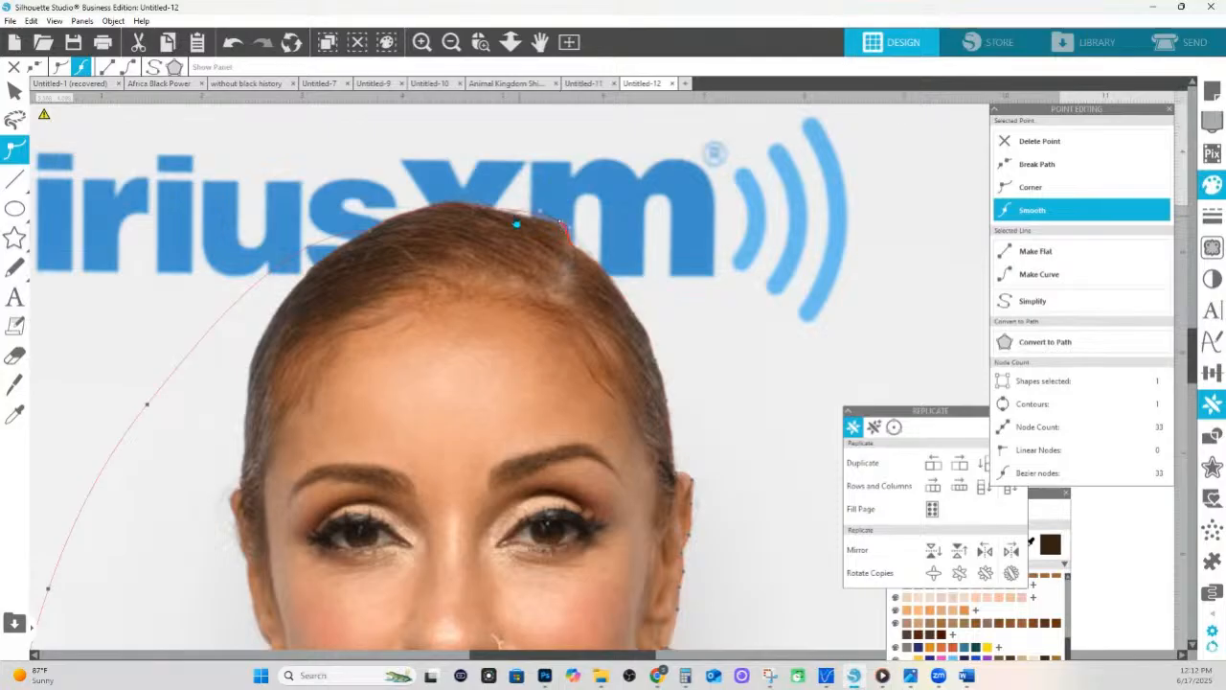
left_click(561, 223)
Move the next edit point onto the hair's left edge beside the forehead and curve the outline from there to the crown
left_click_drag(149, 407, 254, 360)
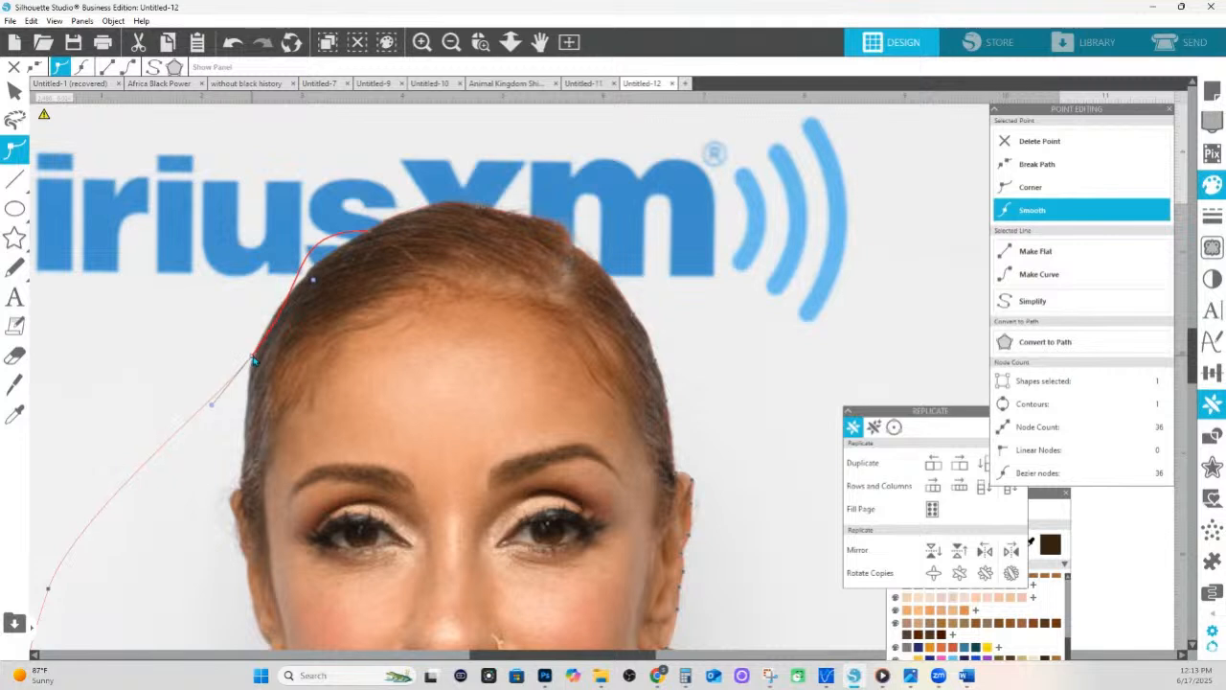
left_click(366, 233)
left_click_drag(375, 232, 323, 249)
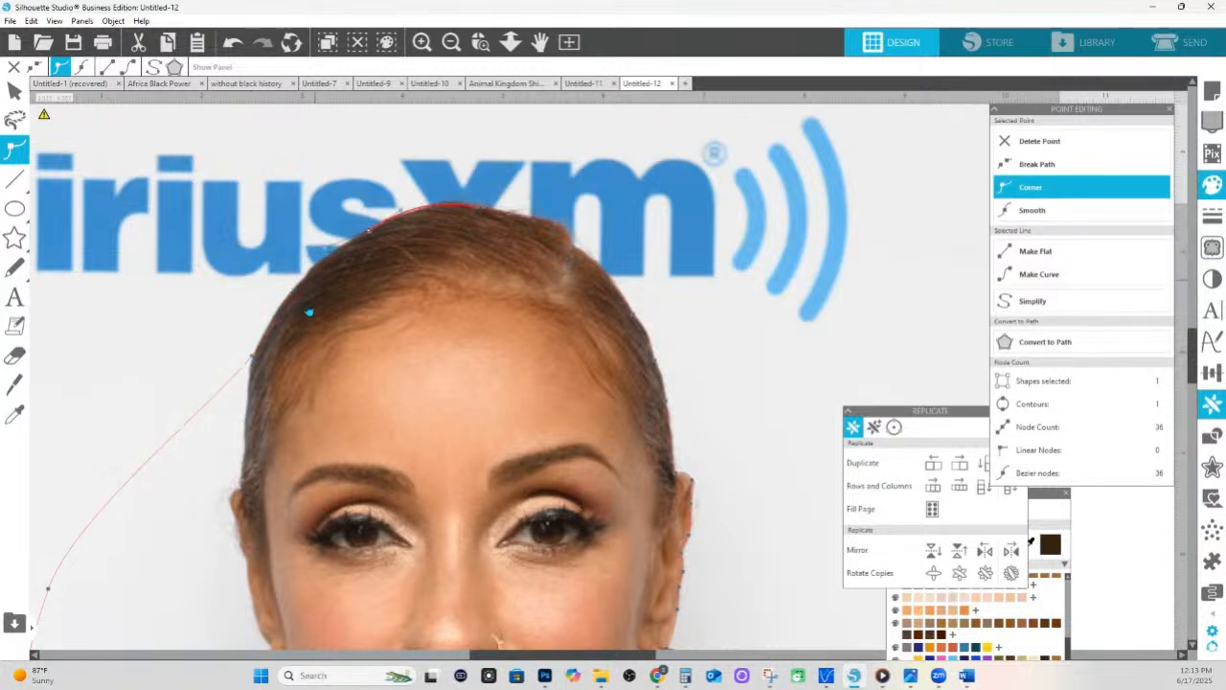
left_click_drag(252, 357, 256, 356)
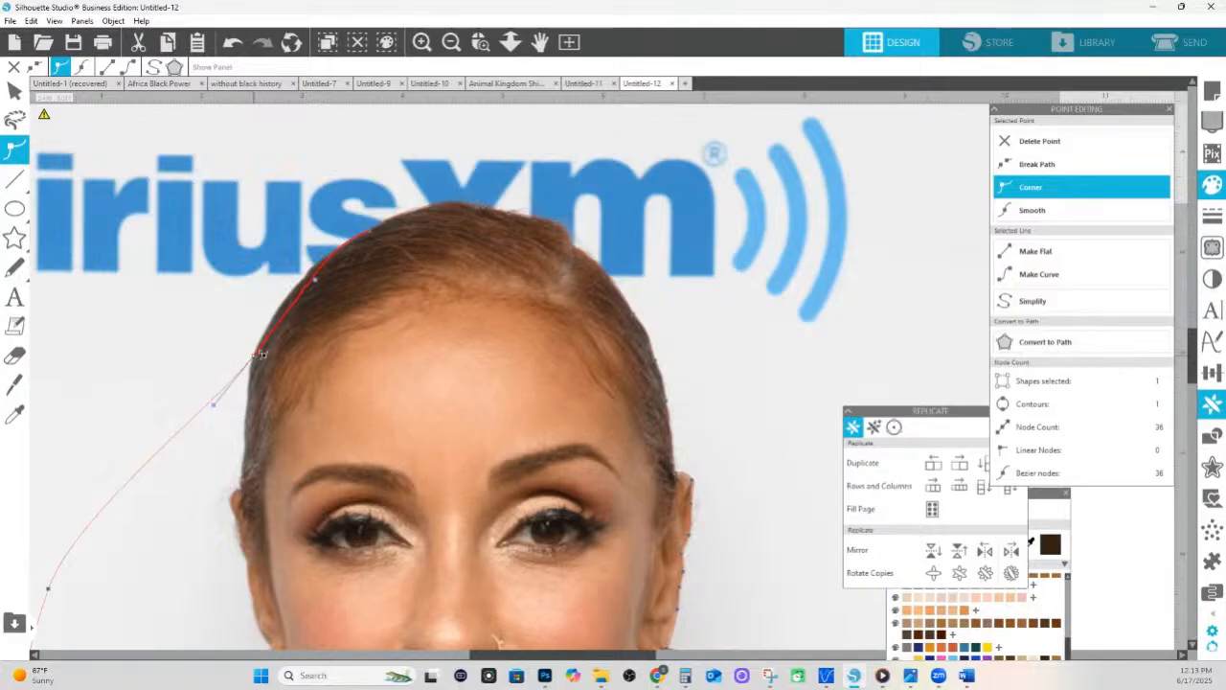
Add an edit point on the hair's upper-left edge and refine the curves beside it and across the crown
left_click_drag(314, 279, 269, 288)
left_click(300, 285)
double_click(251, 360)
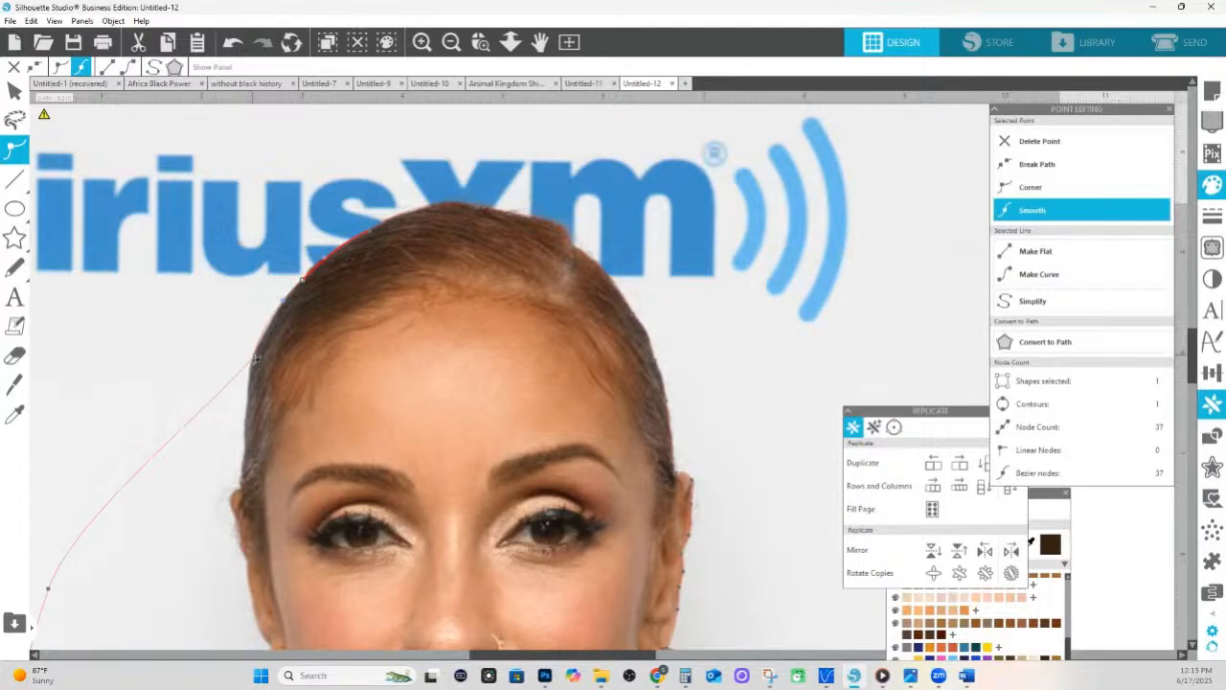
left_click(254, 361)
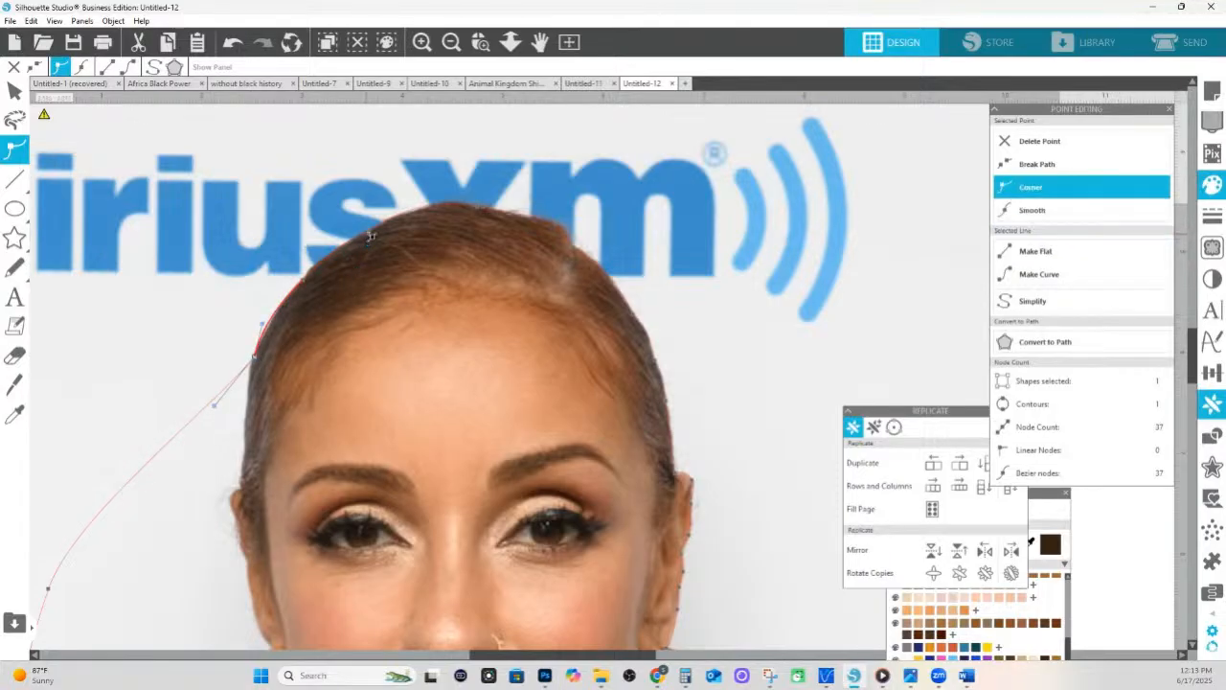
left_click(422, 213)
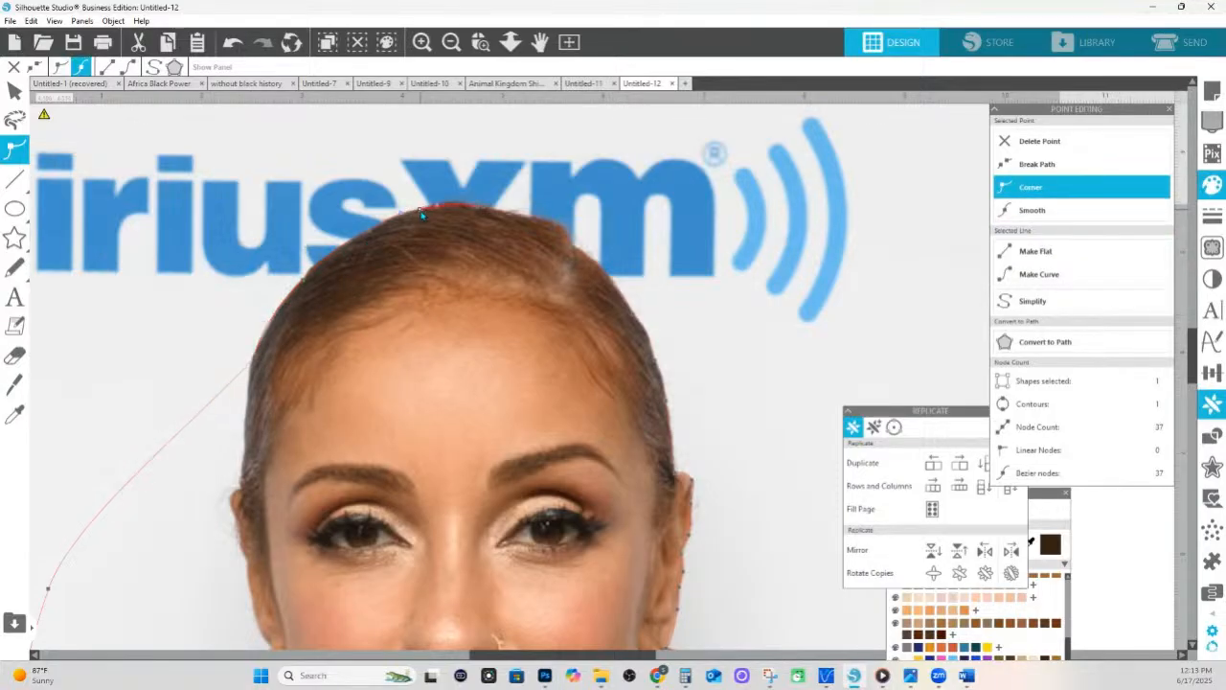
Add an edit point on the hair's left edge beside the temple and curve the outline down to it
scroll(220, 441, "down", 2)
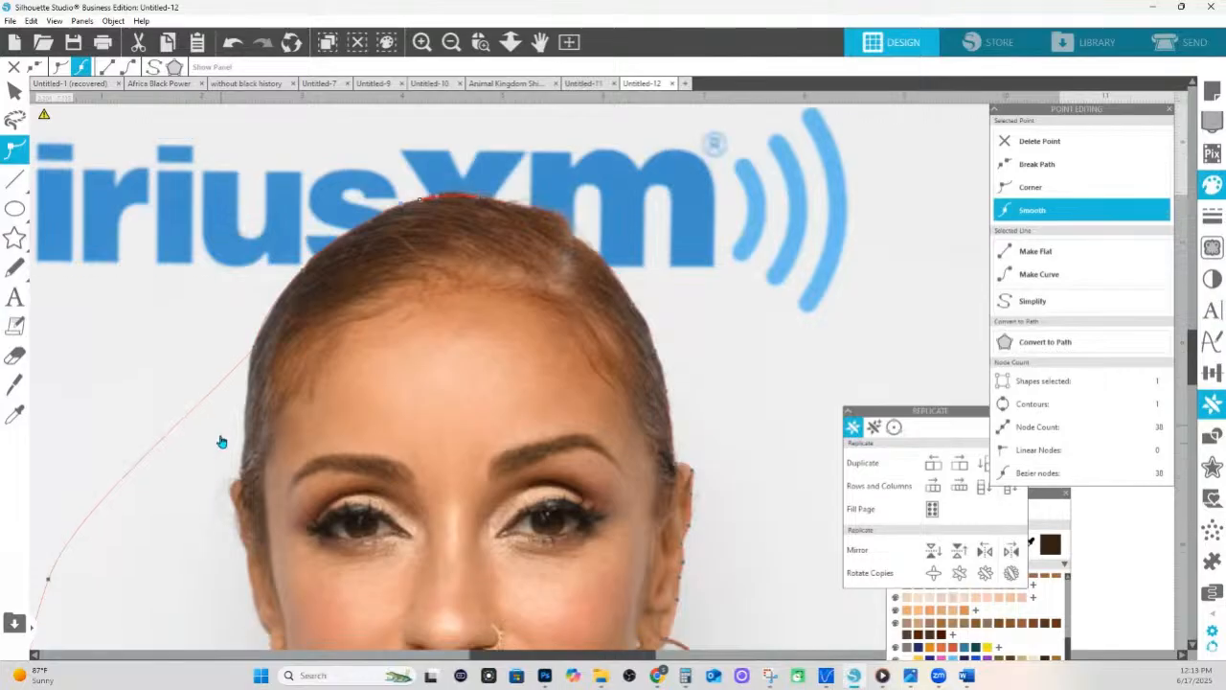
left_click_drag(197, 374, 246, 402)
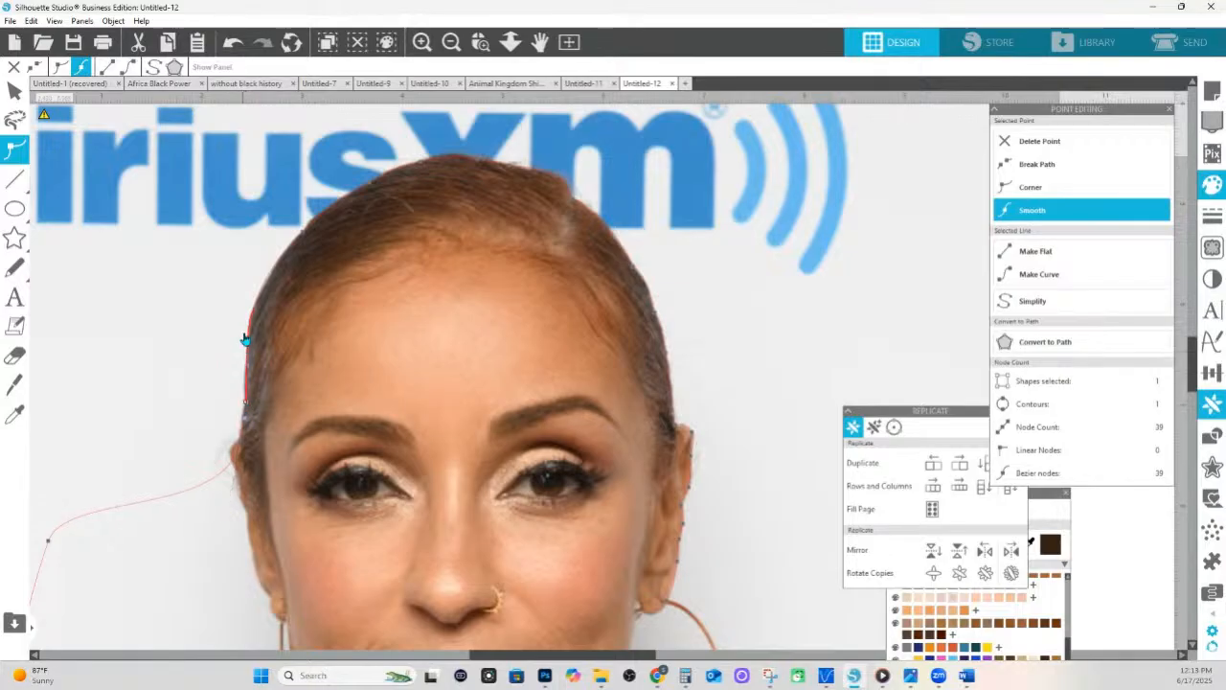
scroll(220, 490, "down", 3)
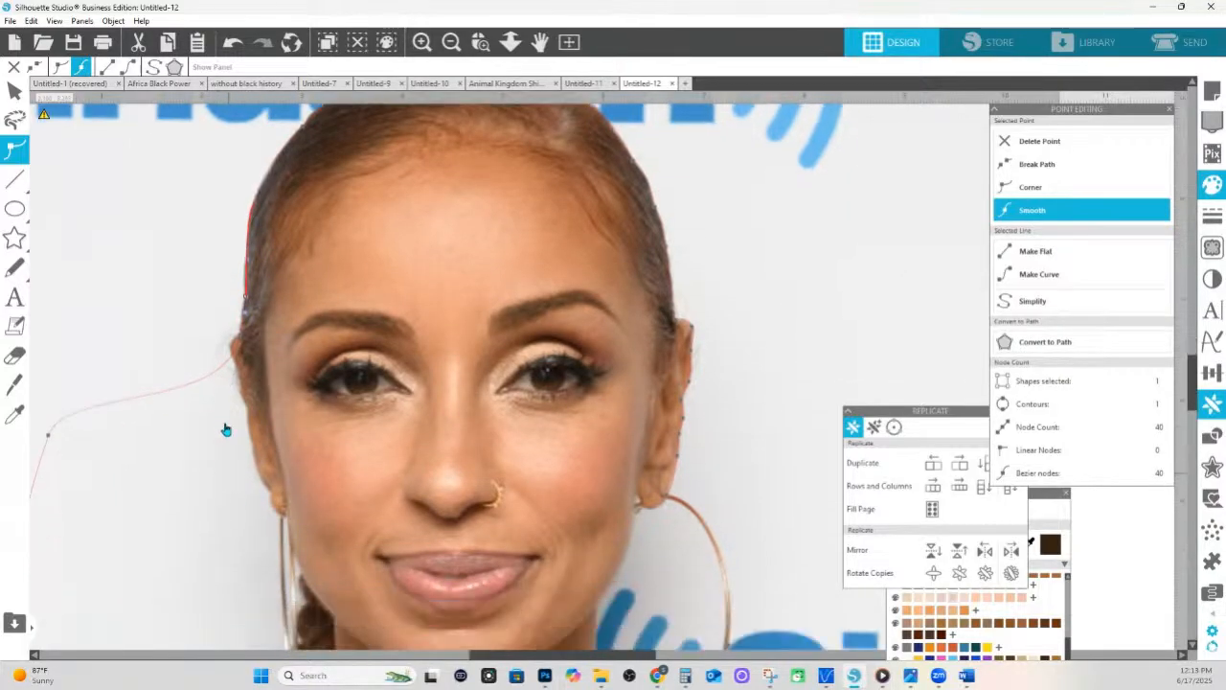
Add an edit point where the hair meets the top of the left ear, make it a corner and redirect its handle outward
left_click(244, 340)
right_click(725, 253)
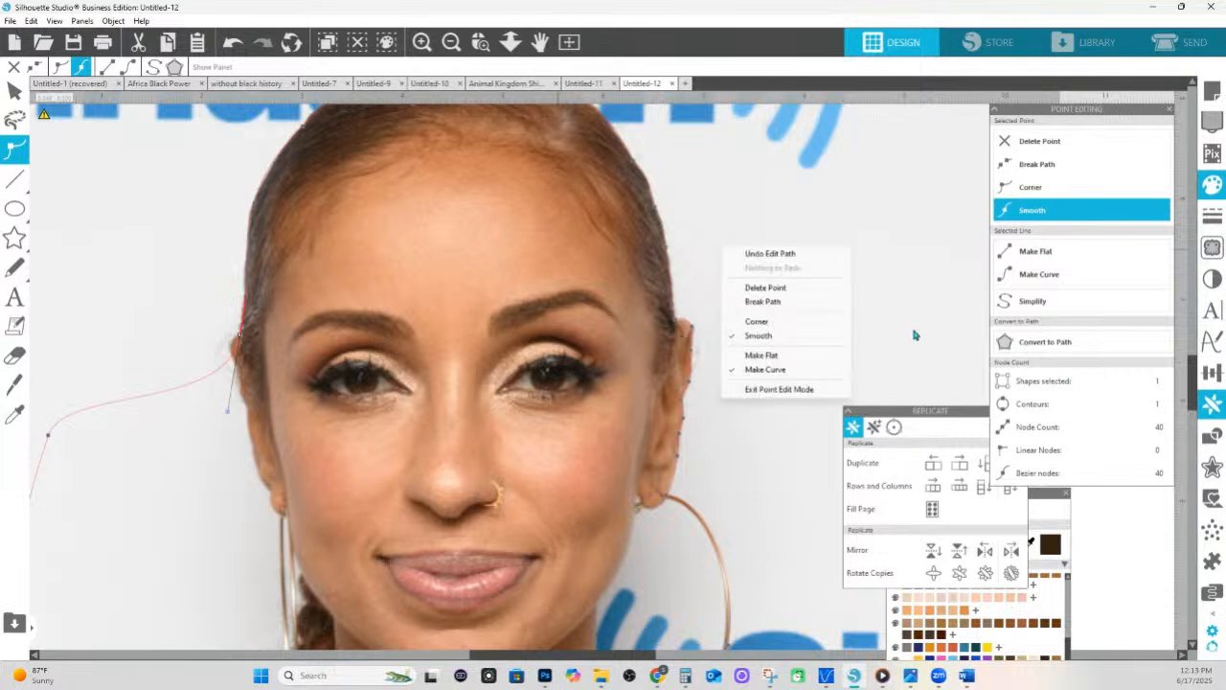
left_click(1031, 186)
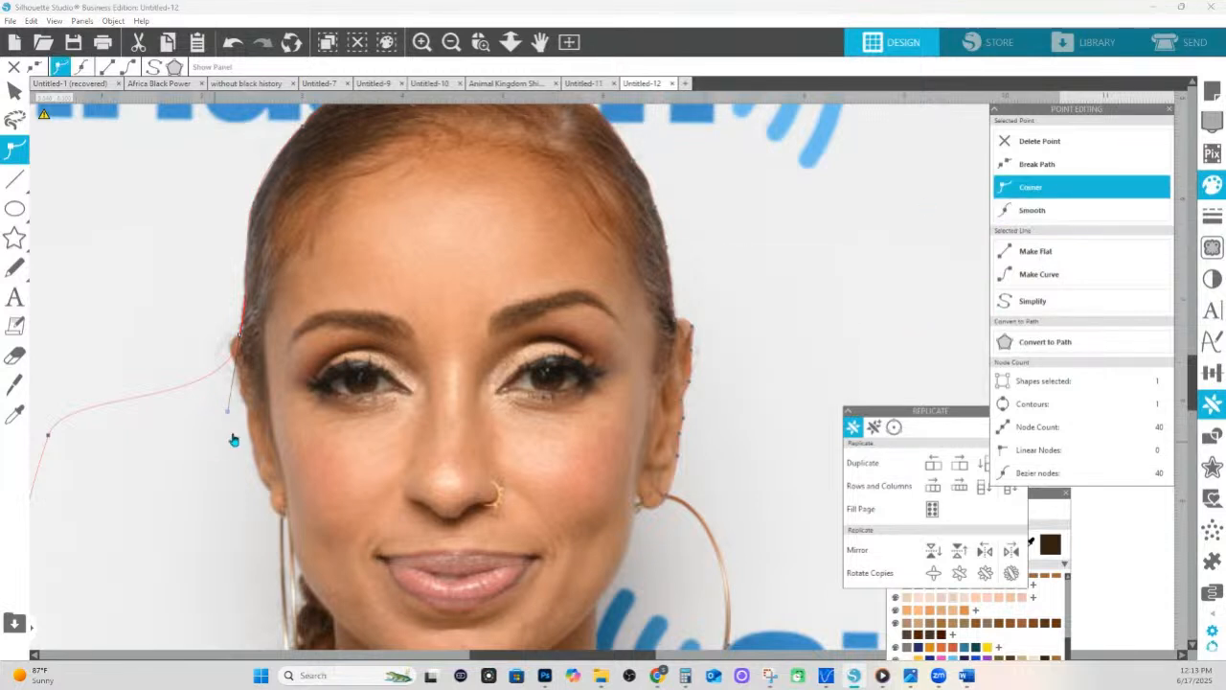
left_click_drag(231, 415, 203, 355)
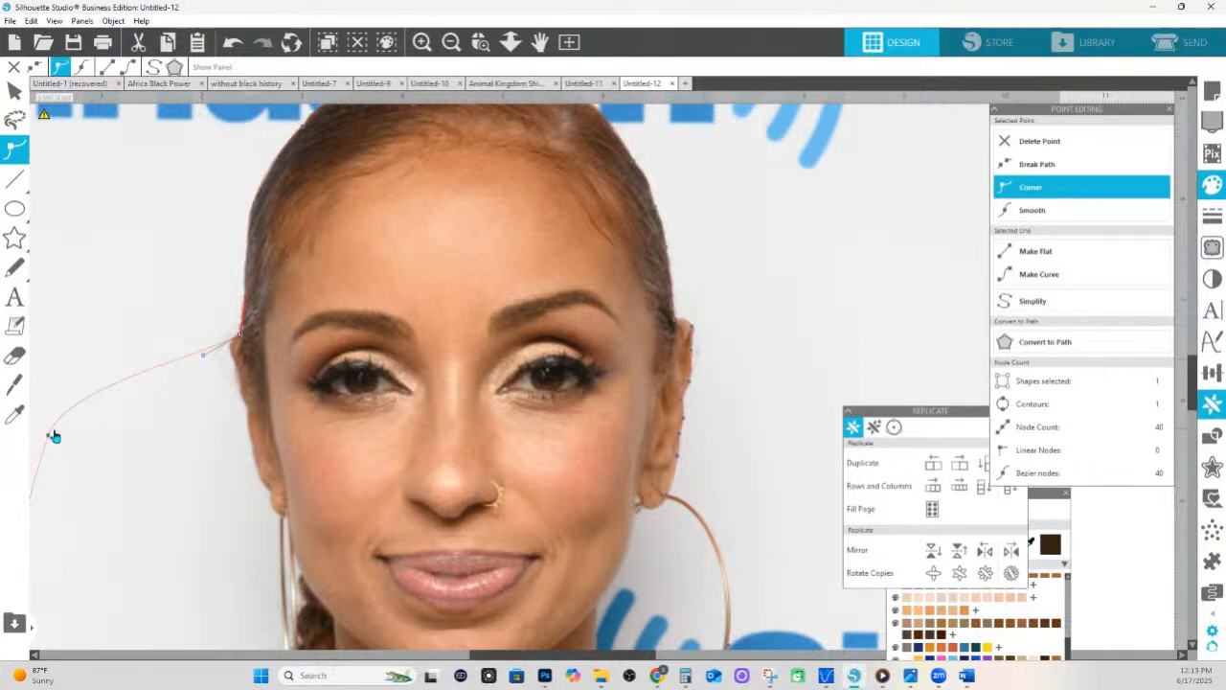
Move the next edit point onto the left ear's outer edge and bend the outline around the ear's upper curve
left_click_drag(50, 437, 244, 410)
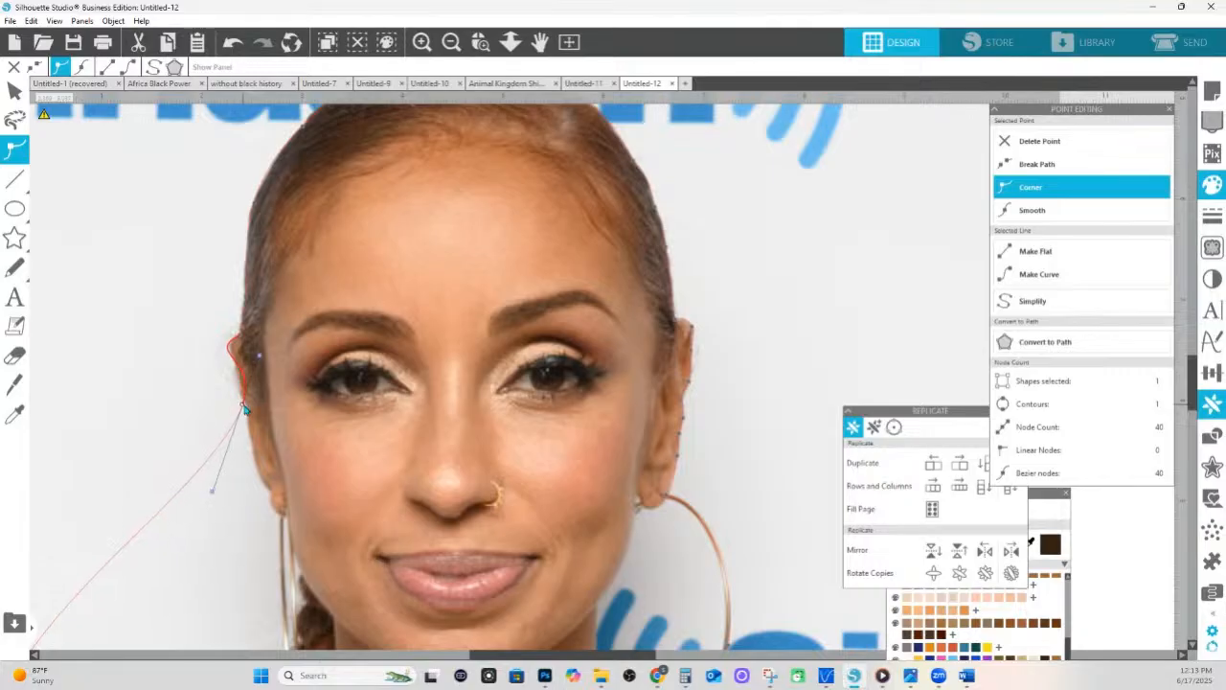
left_click_drag(262, 358, 237, 371)
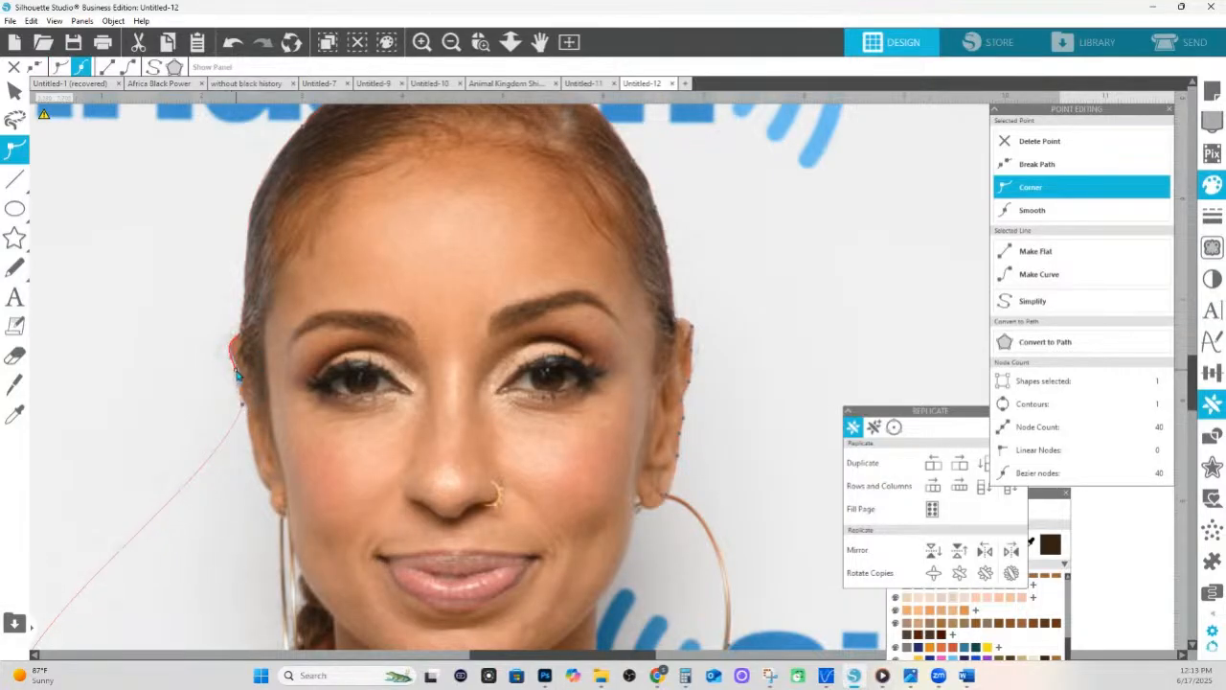
left_click(233, 428)
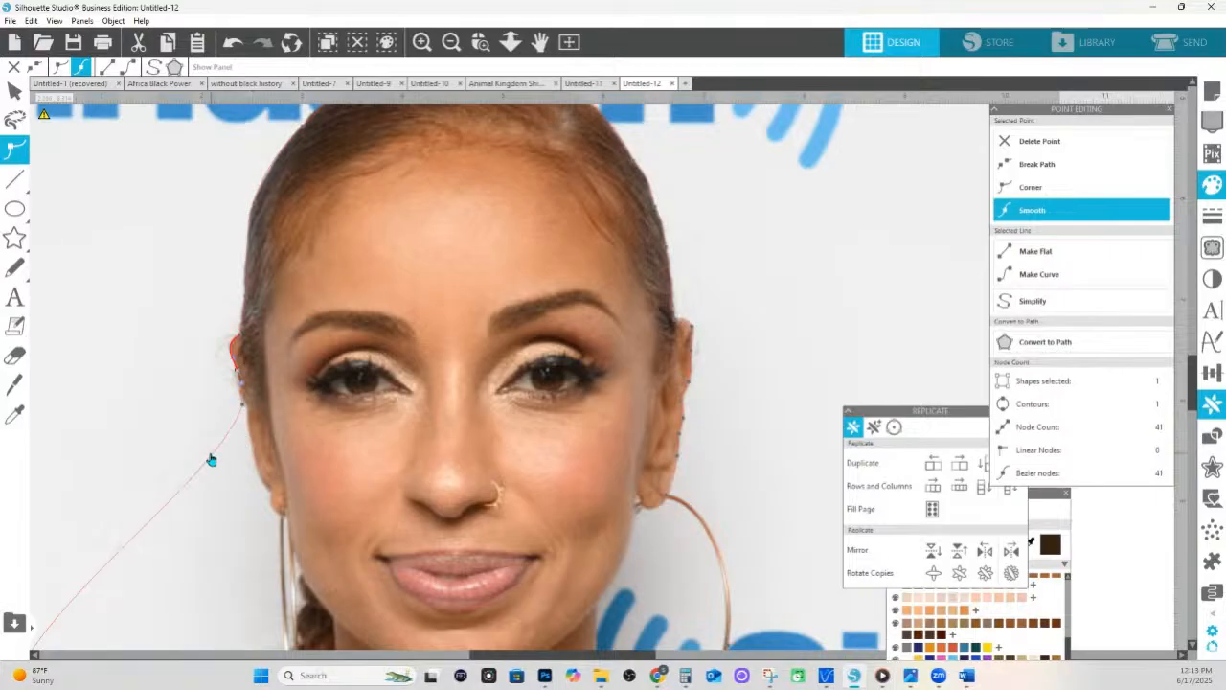
Extend the outline to the left earlobe with a corner point and refine the curve along the ear's outer edge with an added point
left_click_drag(213, 457, 255, 484)
right_click(895, 336)
left_click(1026, 189)
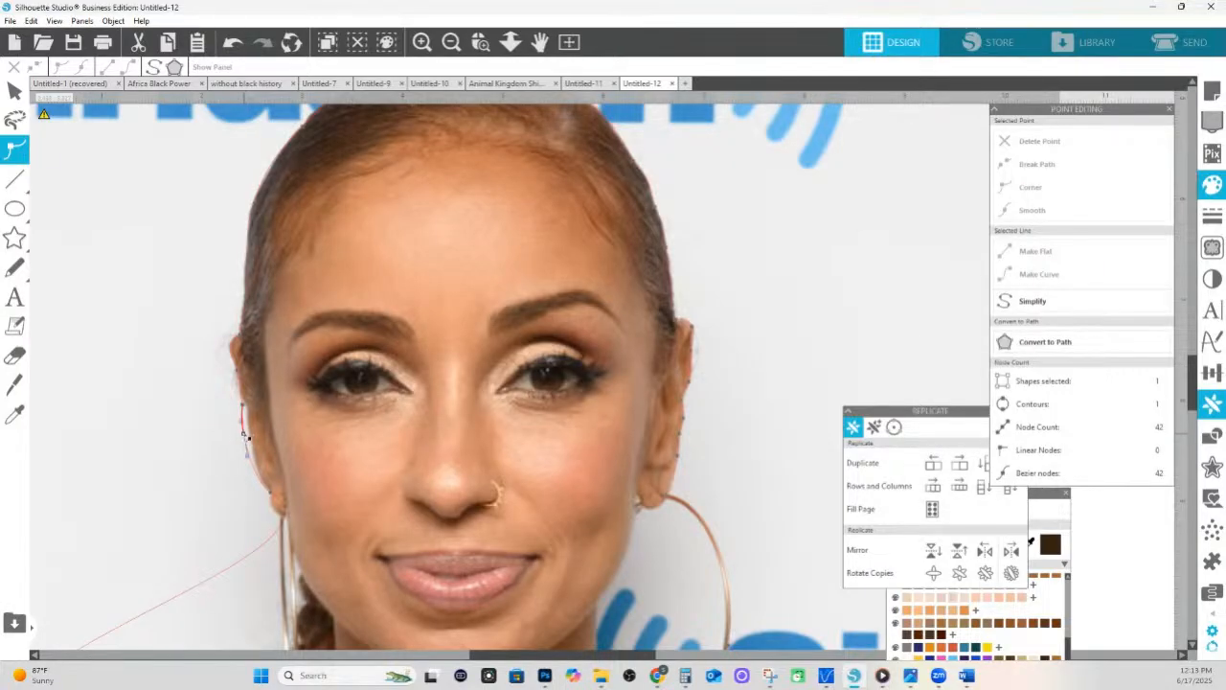
left_click(247, 437)
left_click(243, 418)
left_click(244, 410)
left_click(245, 414)
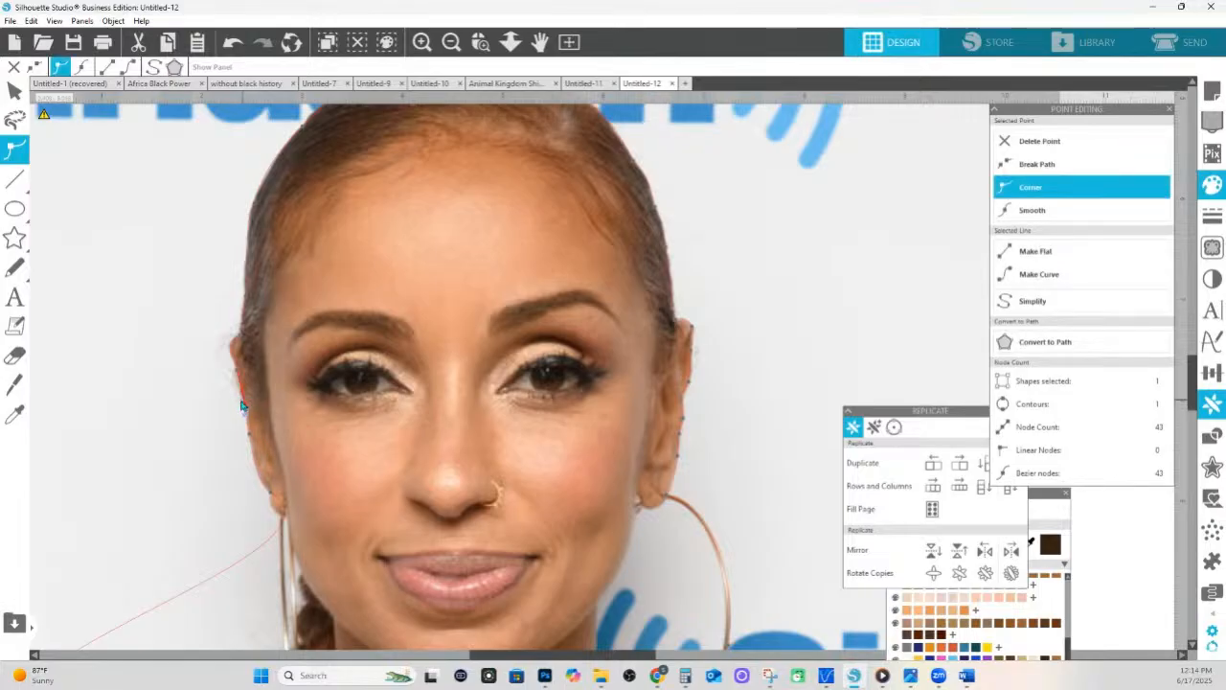
Trace the outline around the left earlobe to the top of the earring, turning both points into corners and adjusting their handles
scroll(293, 569, "down", 3)
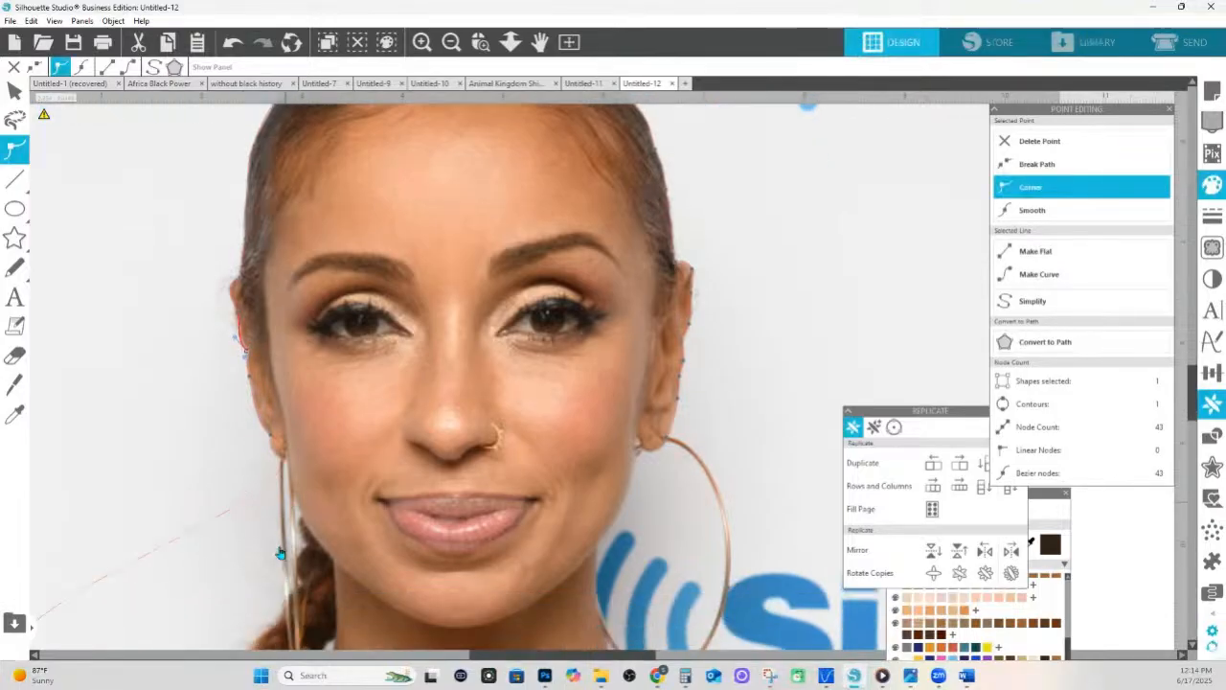
left_click(275, 431)
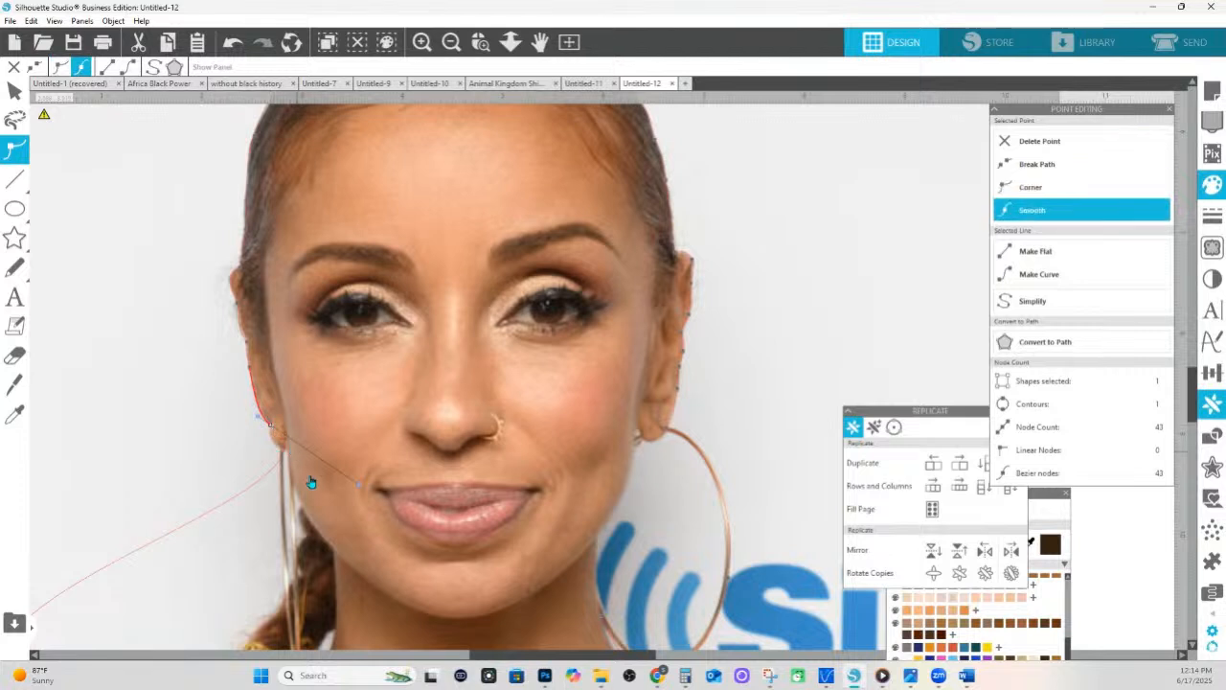
left_click(1030, 186)
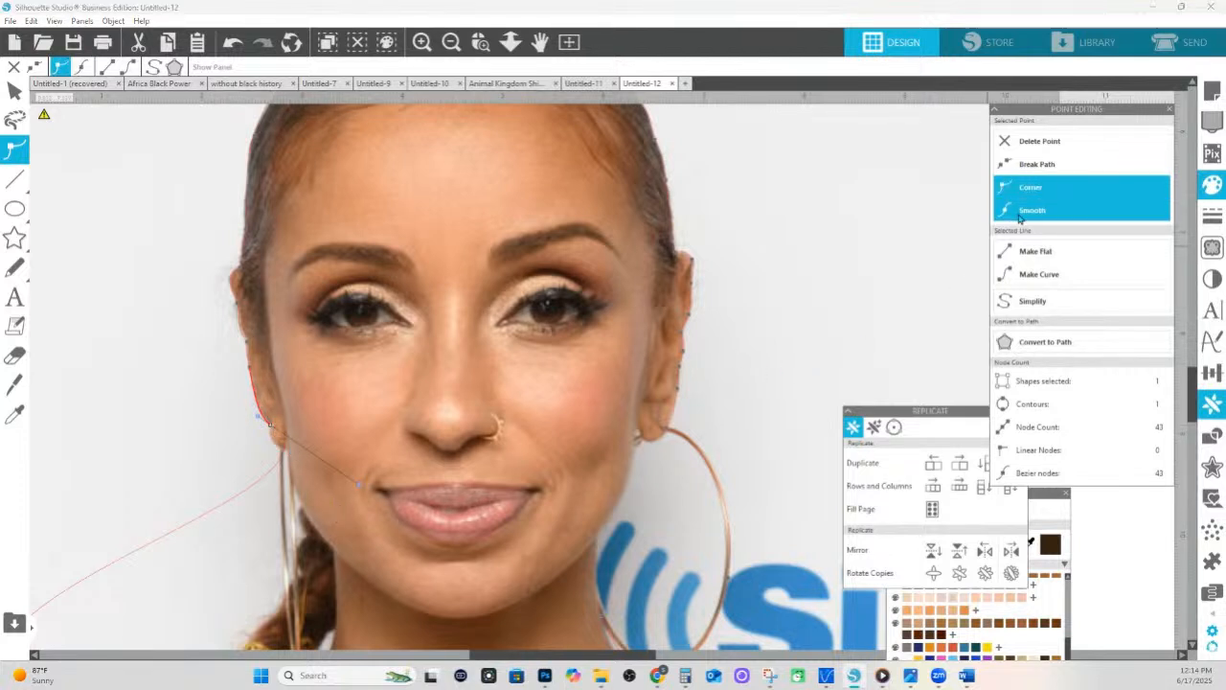
left_click_drag(356, 486, 266, 450)
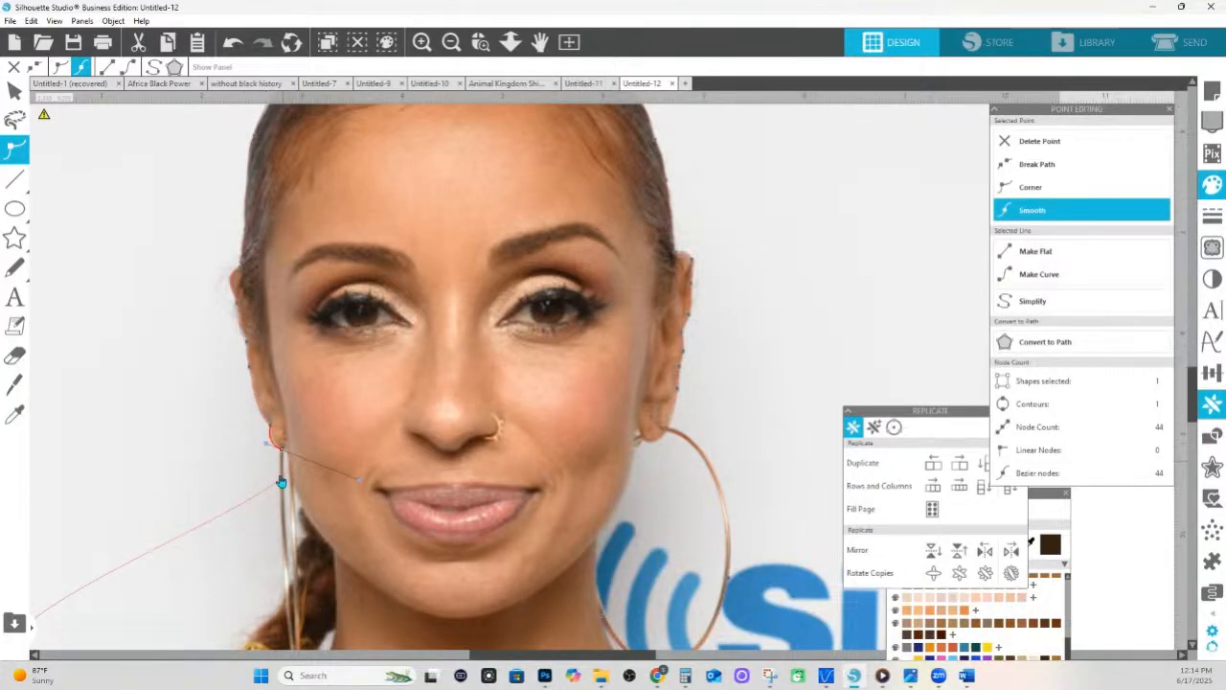
left_click(1076, 192)
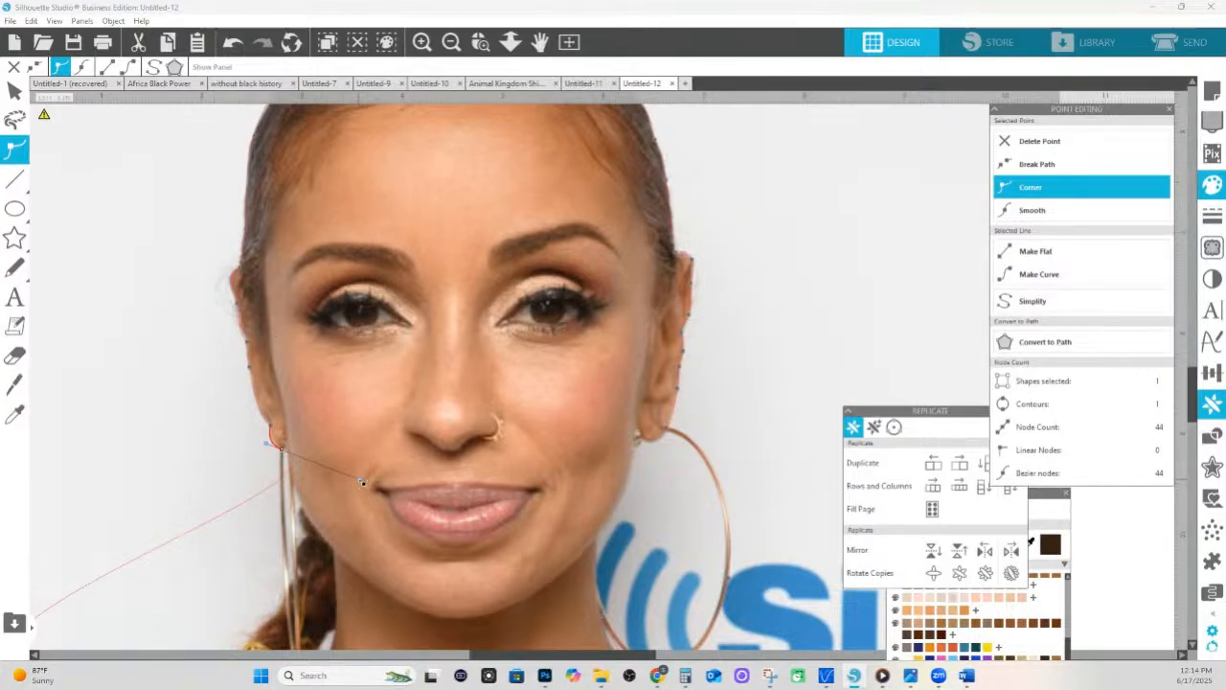
left_click_drag(362, 482, 261, 465)
Trace the outline down the left hoop earring to the braid and onto its upper gold cuff, adjusting the curve handles
scroll(224, 478, "down", 2)
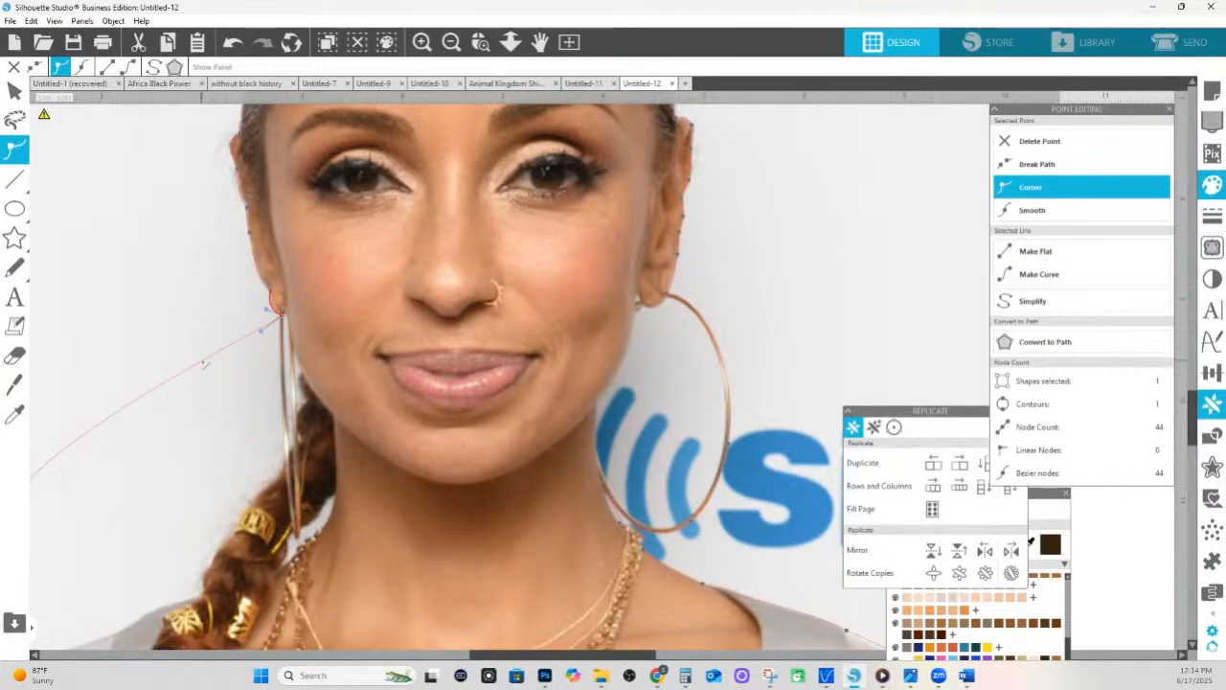
left_click_drag(202, 362, 281, 319)
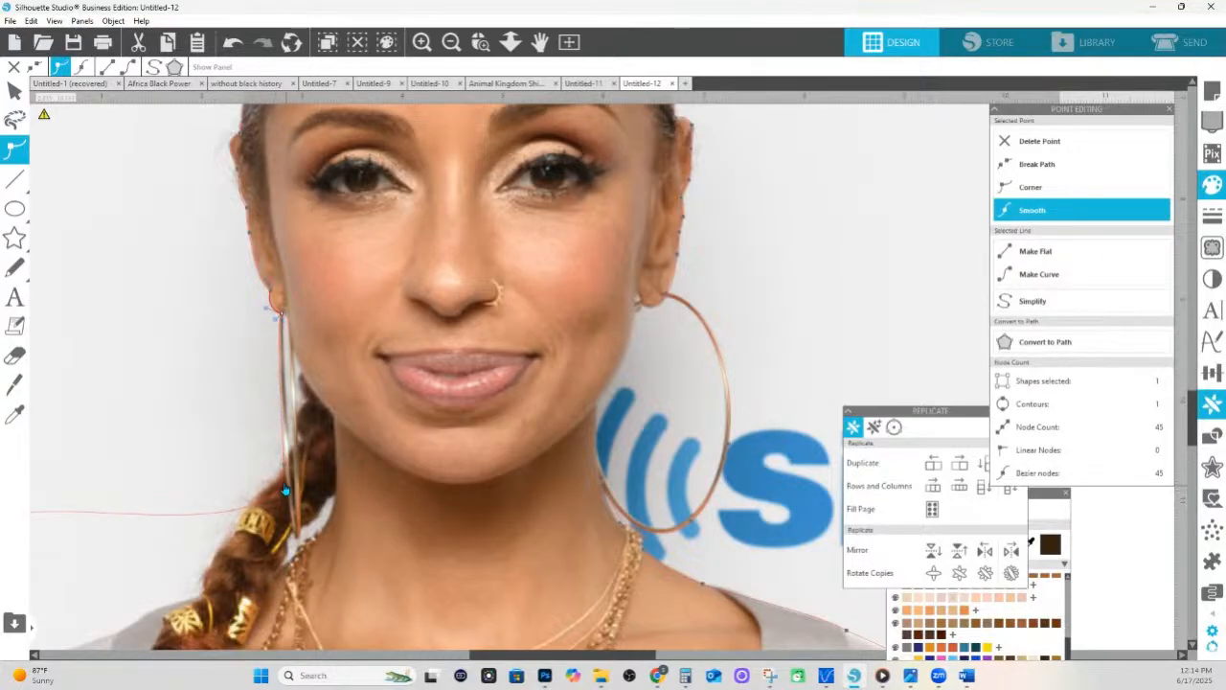
left_click(284, 466)
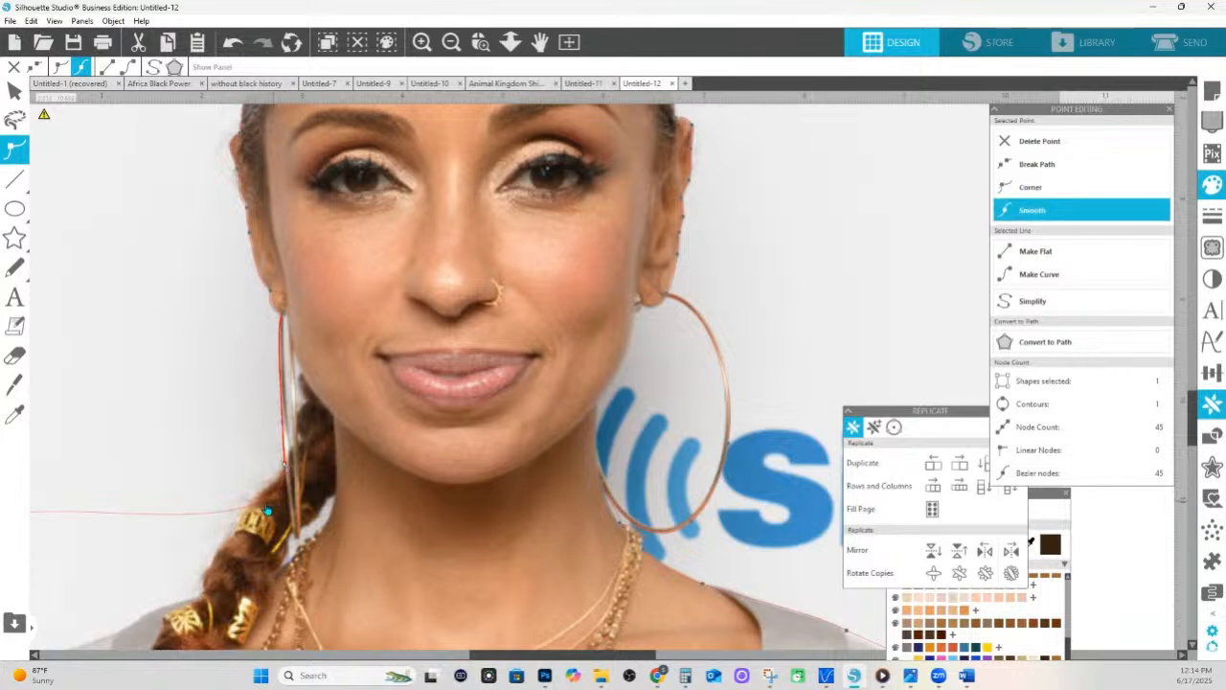
left_click(247, 509)
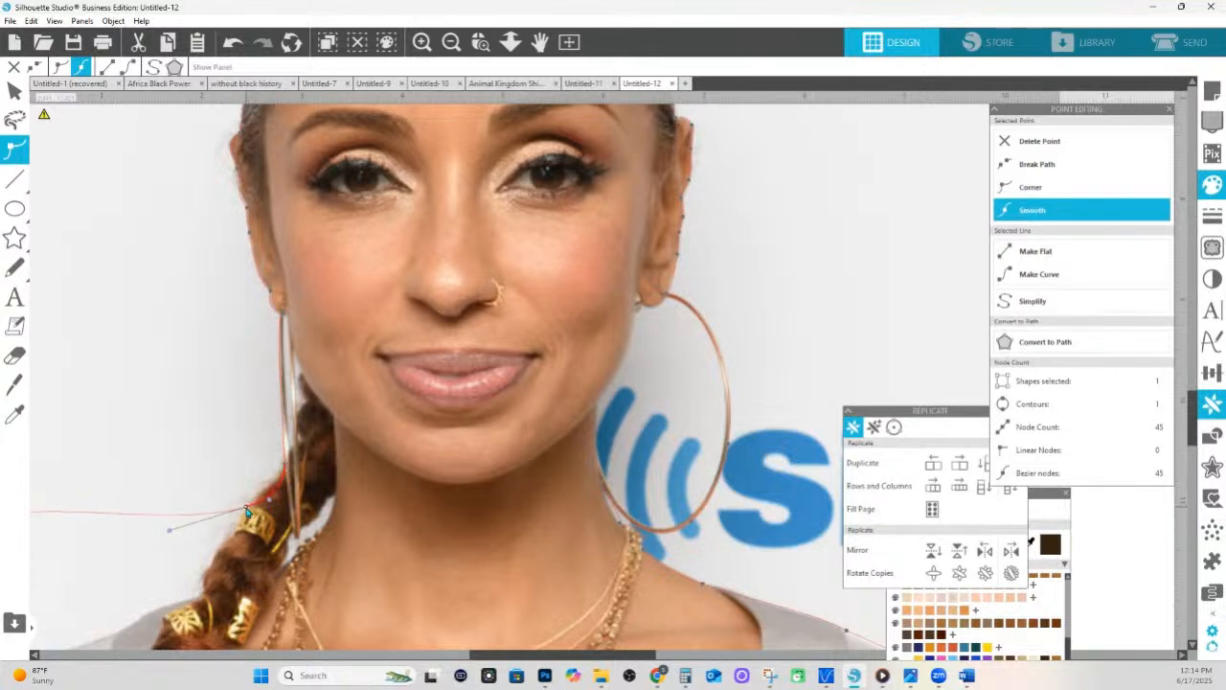
mouse_move(272, 502)
left_mouse_down()
mouse_move(261, 483)
mouse_move(288, 487)
left_mouse_up()
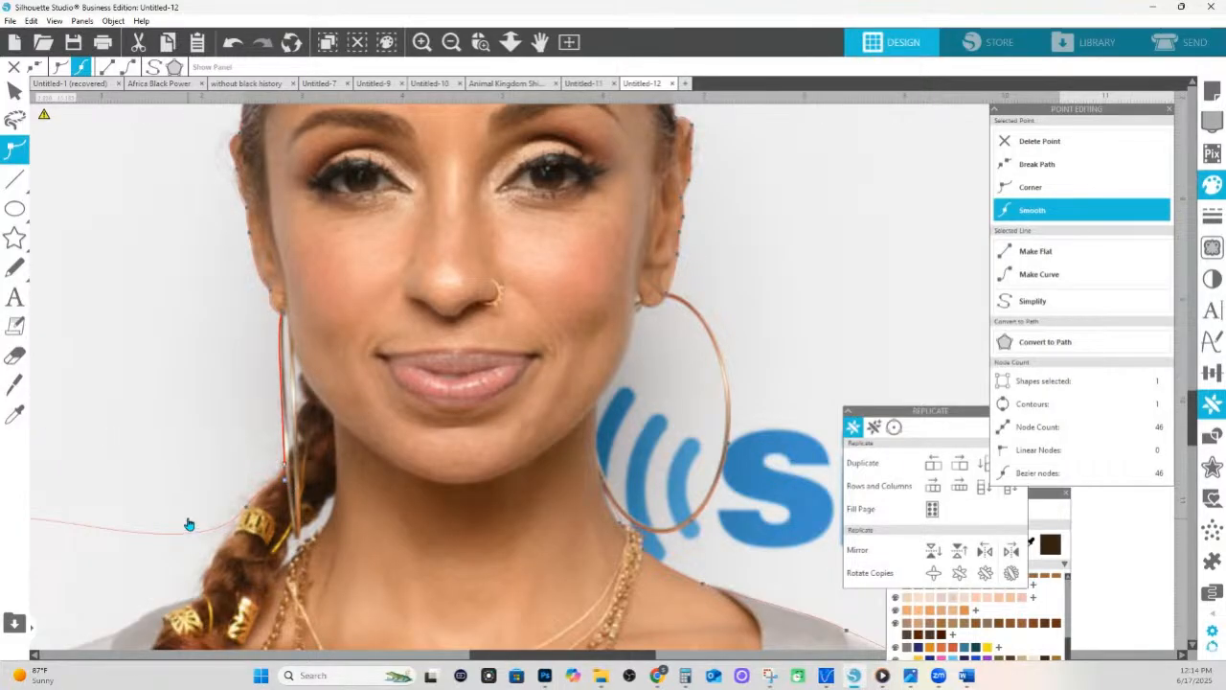
Add edit points along the braid's left edge from the upper gold cuff down to the shoulder and fit the curve to it
scroll(240, 478, "down", 1)
scroll(239, 477, "down", 5)
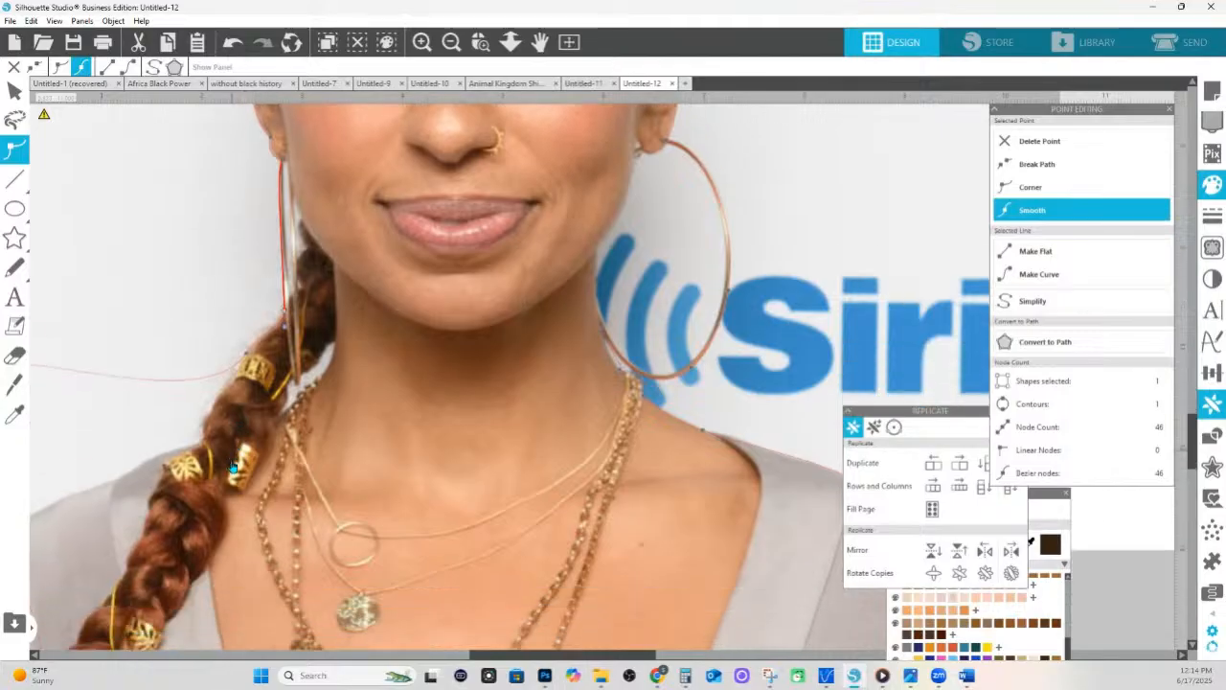
left_click_drag(203, 353, 198, 399)
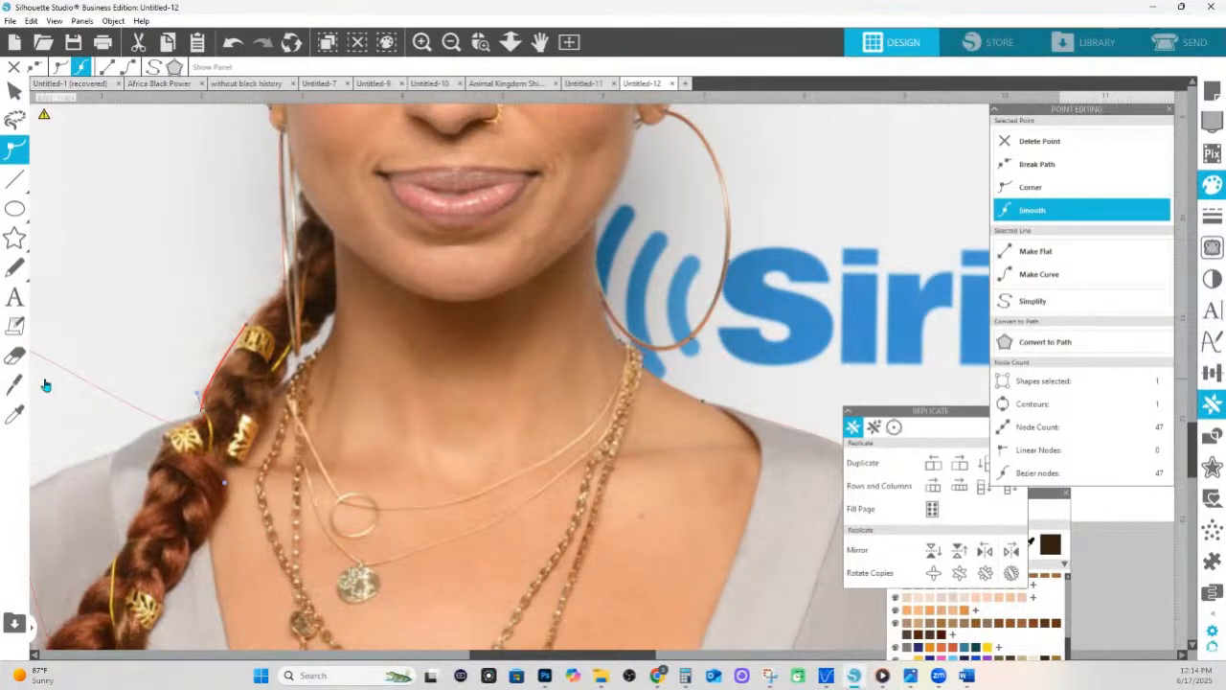
left_click(230, 351)
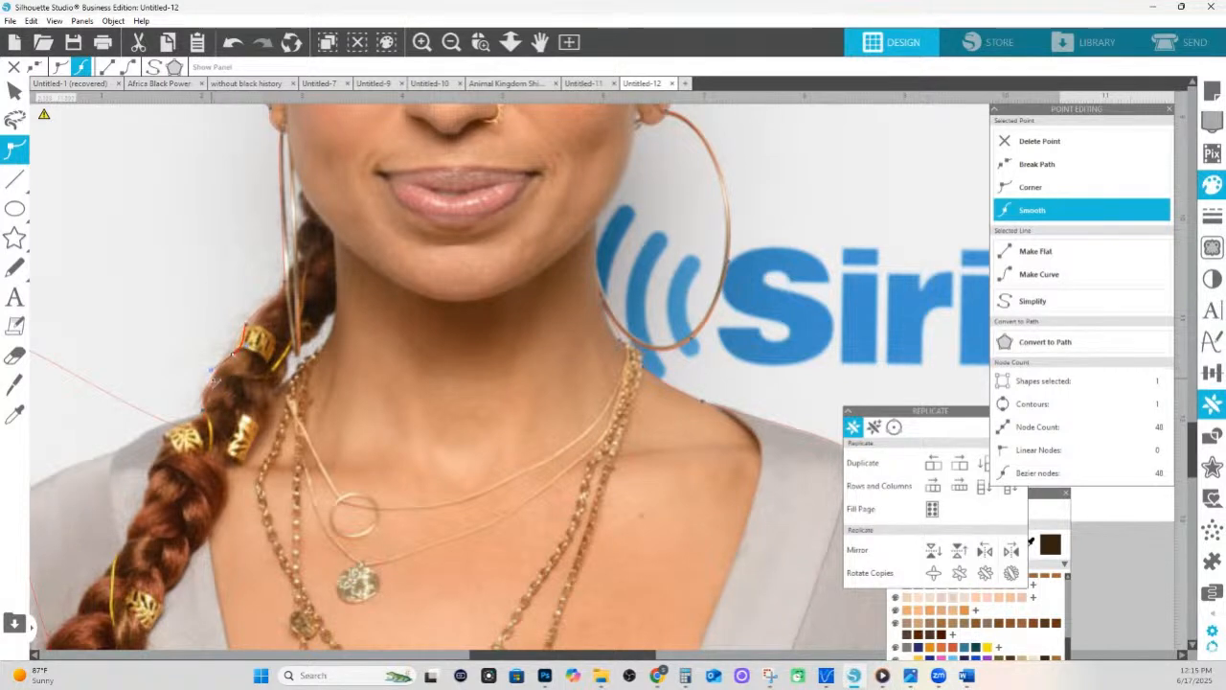
Make the edit point where the braid meets the shoulder a corner and undo the last curve adjustments beside it
left_click(204, 415)
left_click(204, 414)
left_click(1032, 189)
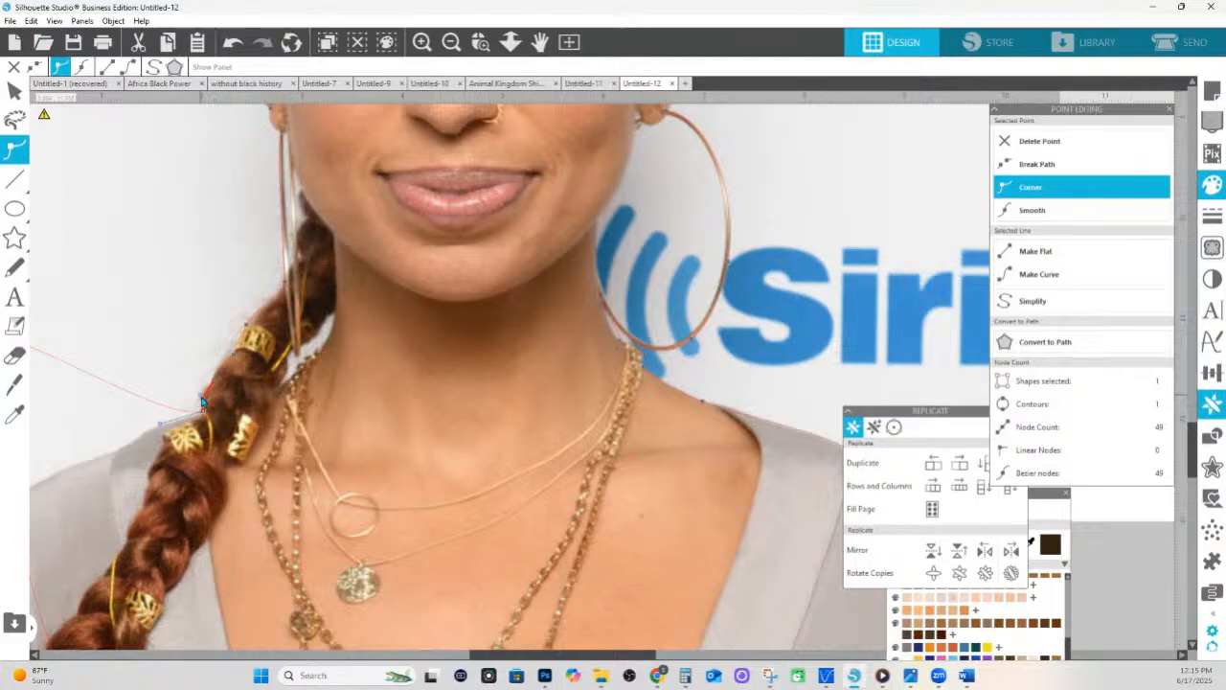
key("ctrl+z")
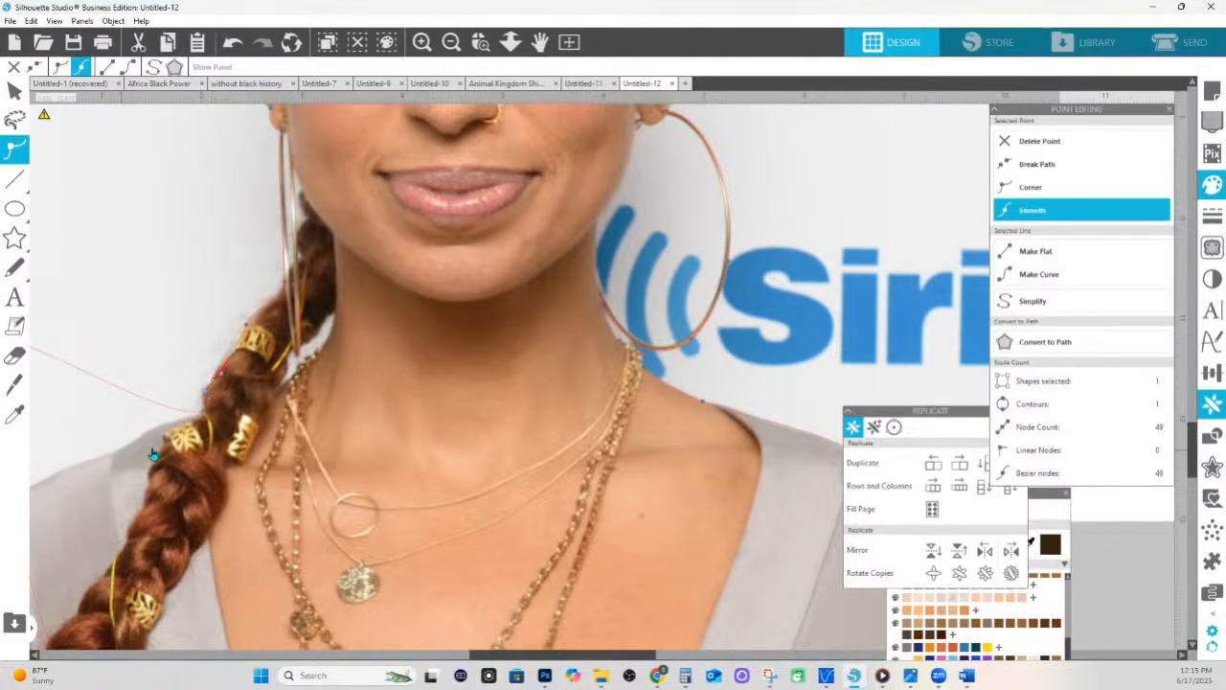
key("ctrl+z")
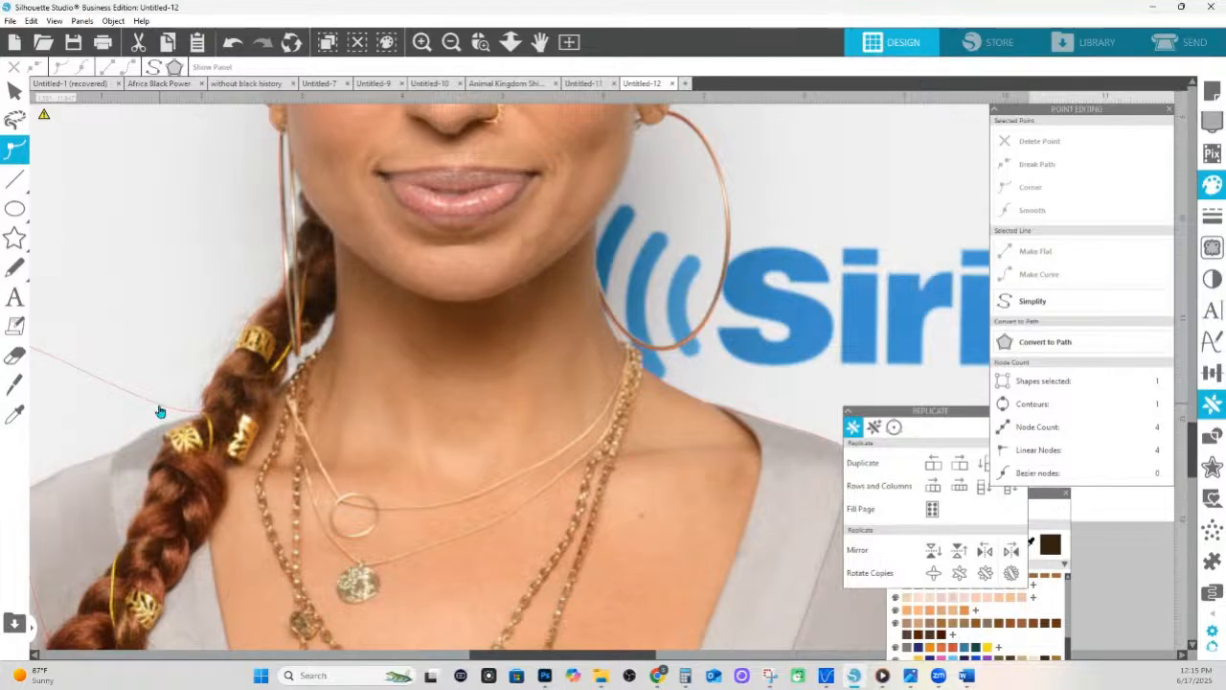
Add edit points along the top of the garment's left shoulder beside the braid and curve the outline to fit
left_click_drag(159, 410, 134, 429)
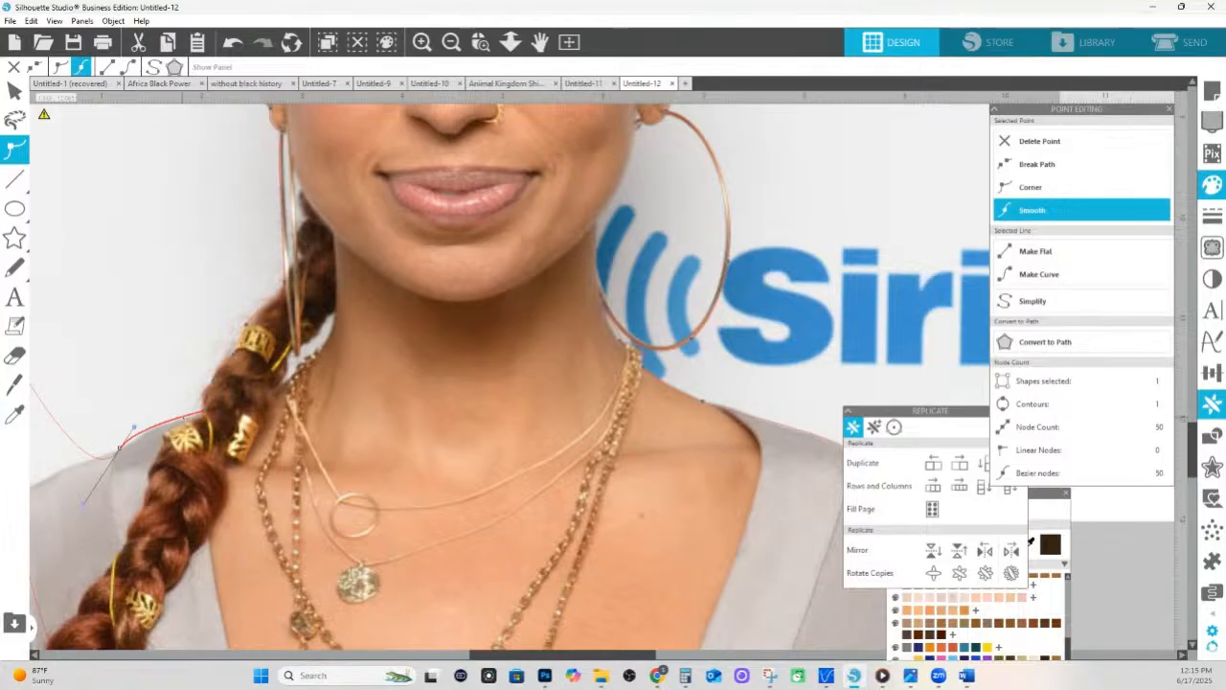
left_click(186, 419)
left_click_drag(120, 449, 153, 433)
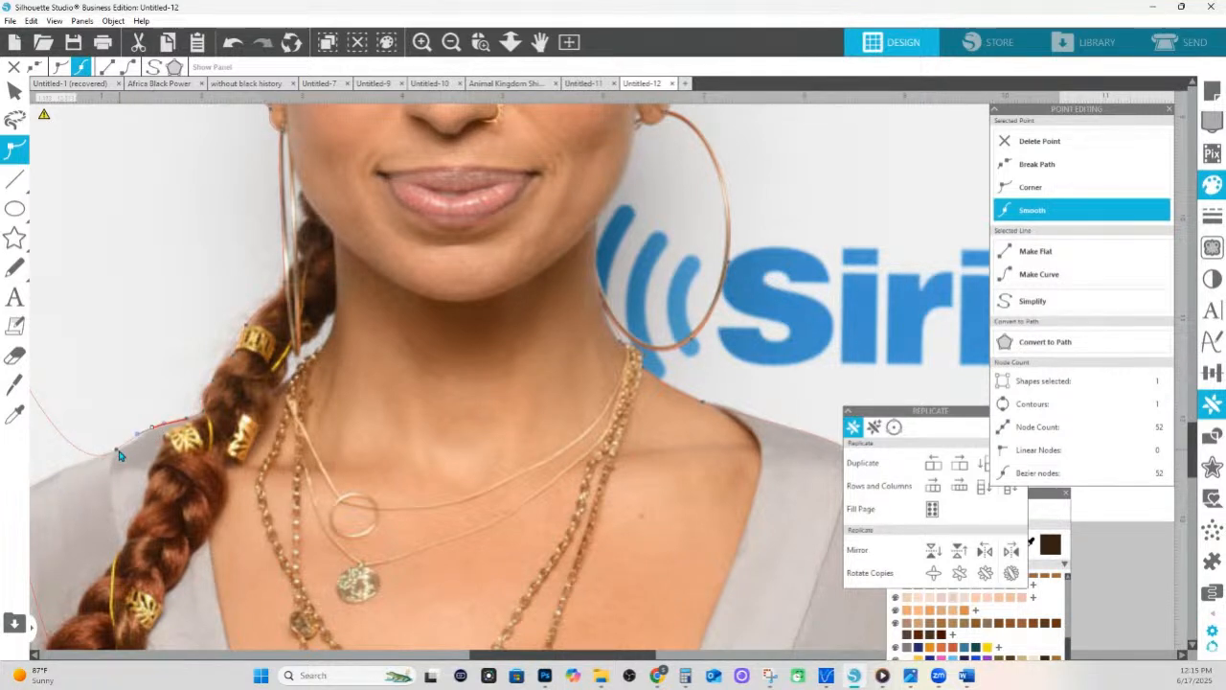
left_click(118, 450)
Move one edit point to the photo's left edge at the sleeve and the next onto the shoulder slope, fitting the outline to the garment
left_click_drag(137, 381, 590, 384)
scroll(504, 415, "down", 3)
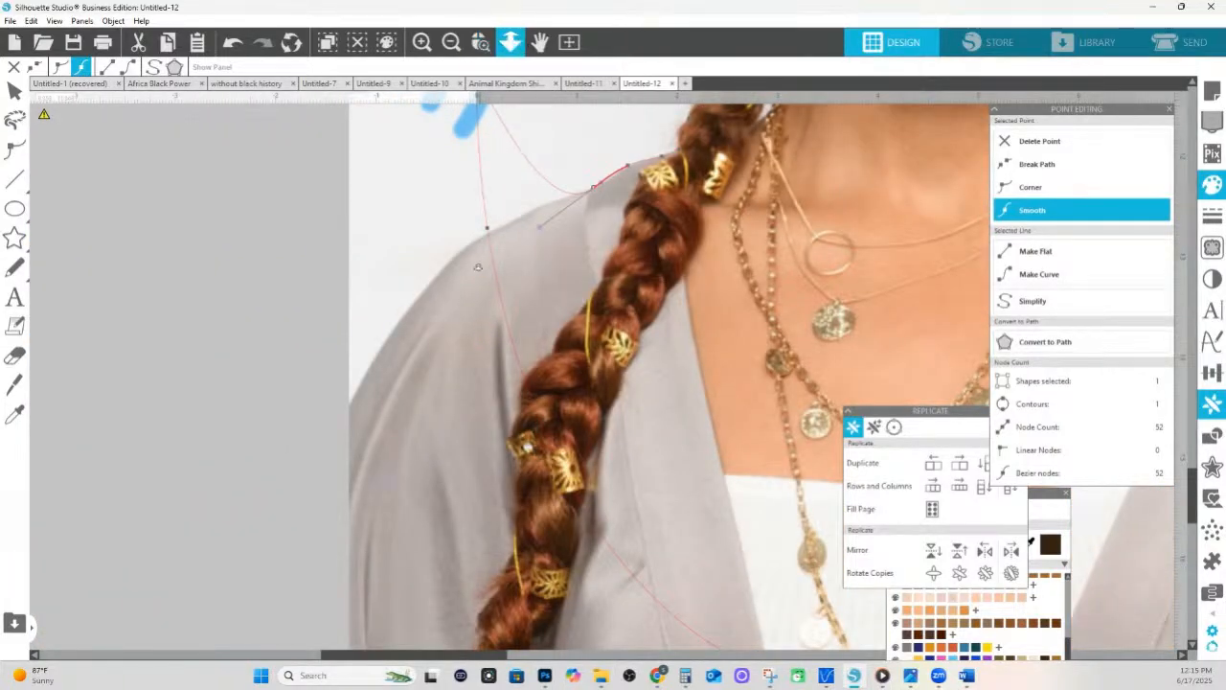
left_click(510, 42)
left_click_drag(538, 284, 450, 398)
left_click(527, 196)
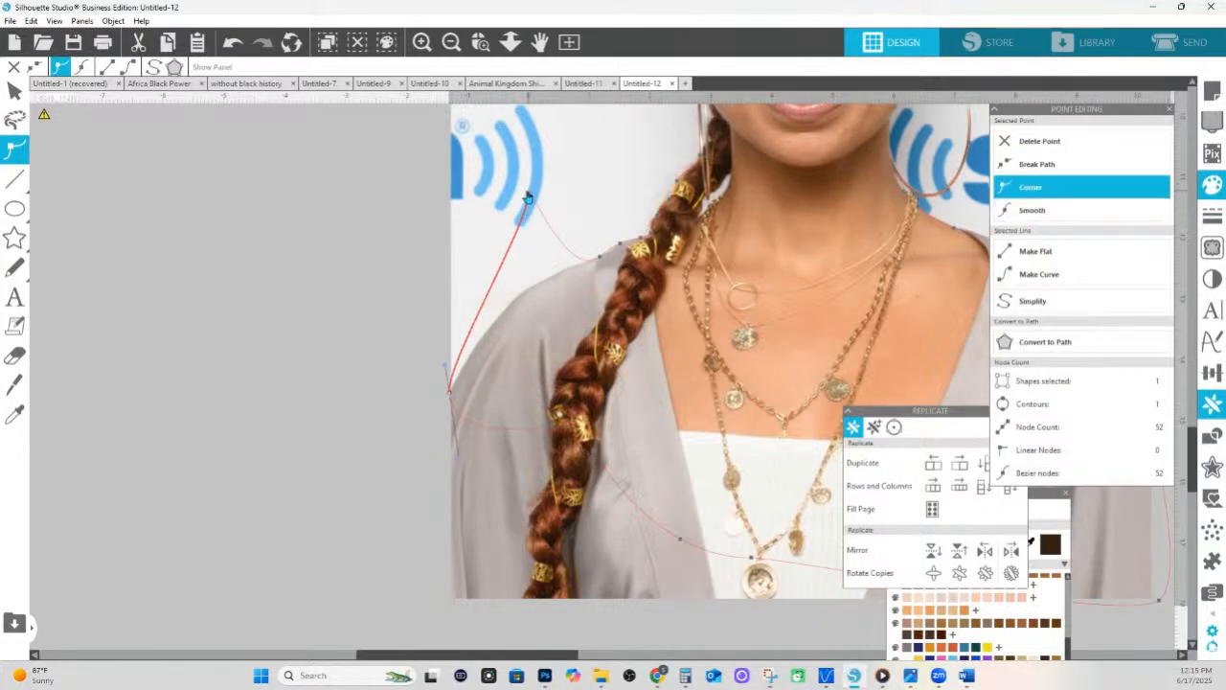
left_click_drag(530, 196, 514, 298)
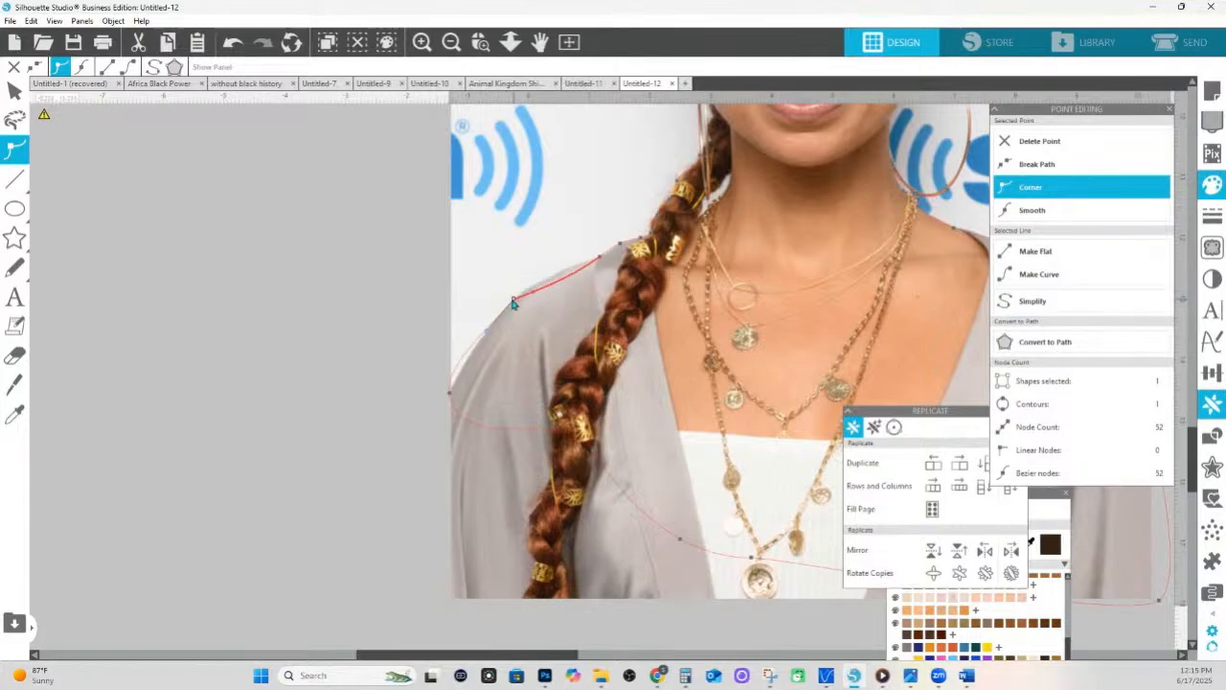
left_click(450, 391)
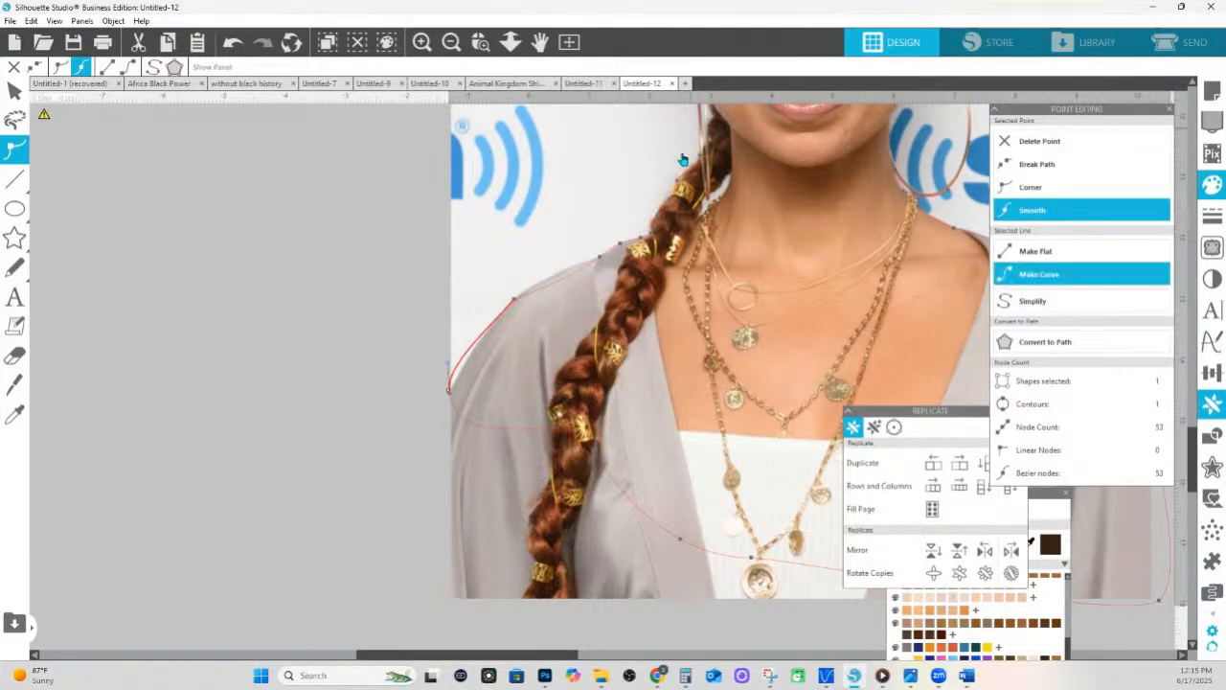
scroll(682, 160, "down", 1)
left_click(235, 44)
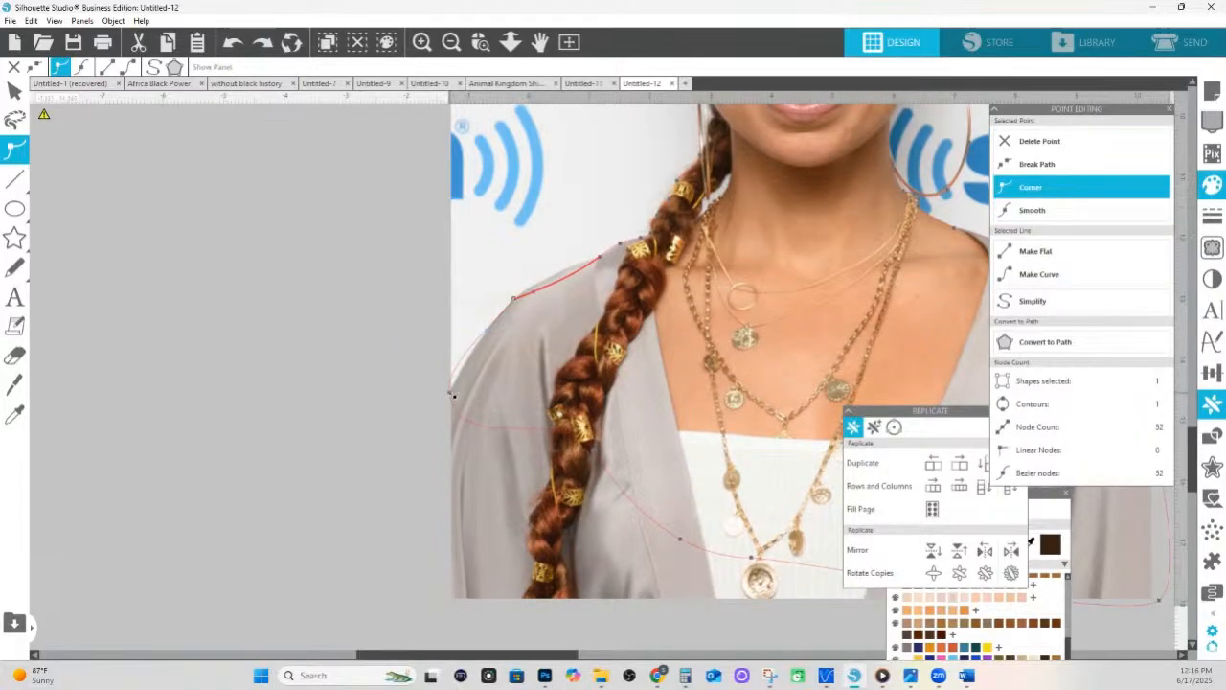
Fit the outline to the sleeve's outer edge and the left shoulder slope, adding an edit point midway along the slope
left_click(460, 373)
left_click(518, 301)
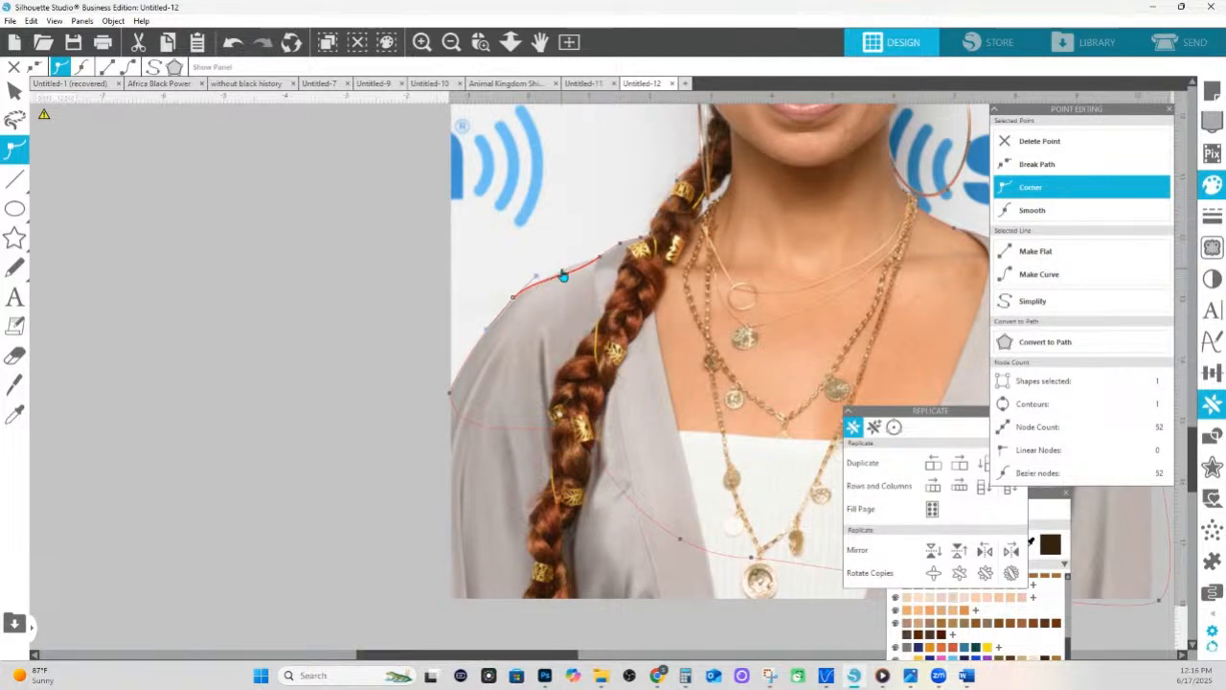
left_click_drag(566, 276, 569, 266)
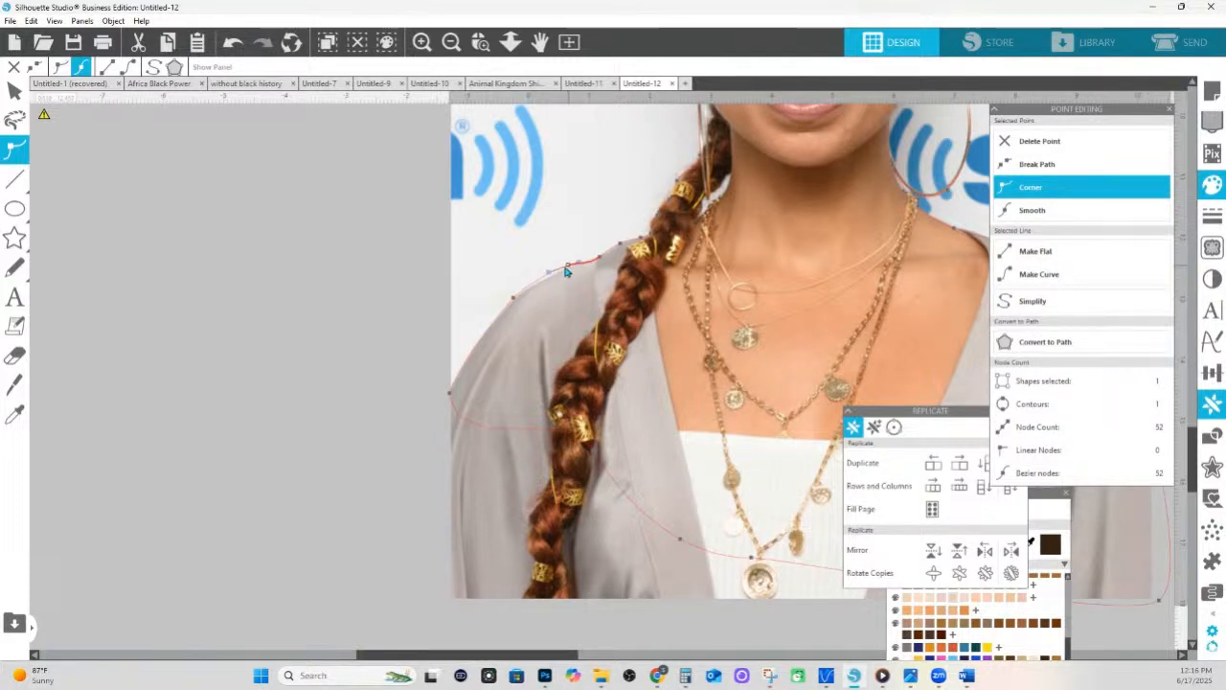
left_click(546, 277)
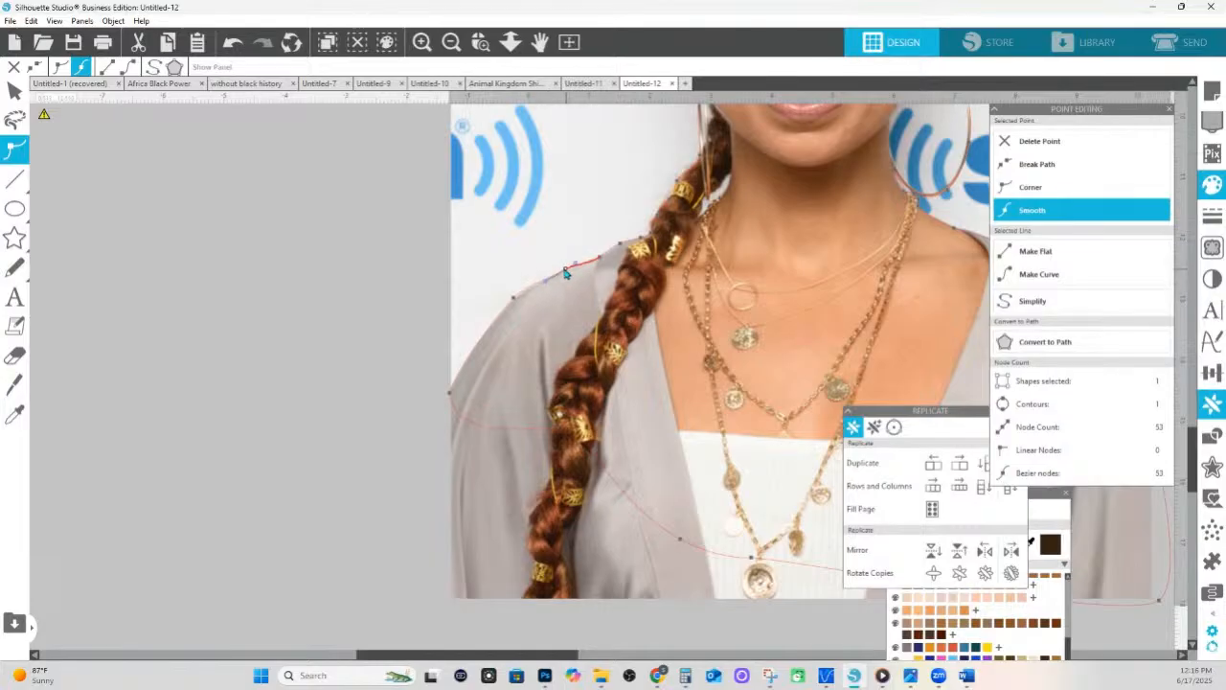
left_click(600, 259)
left_click(516, 300)
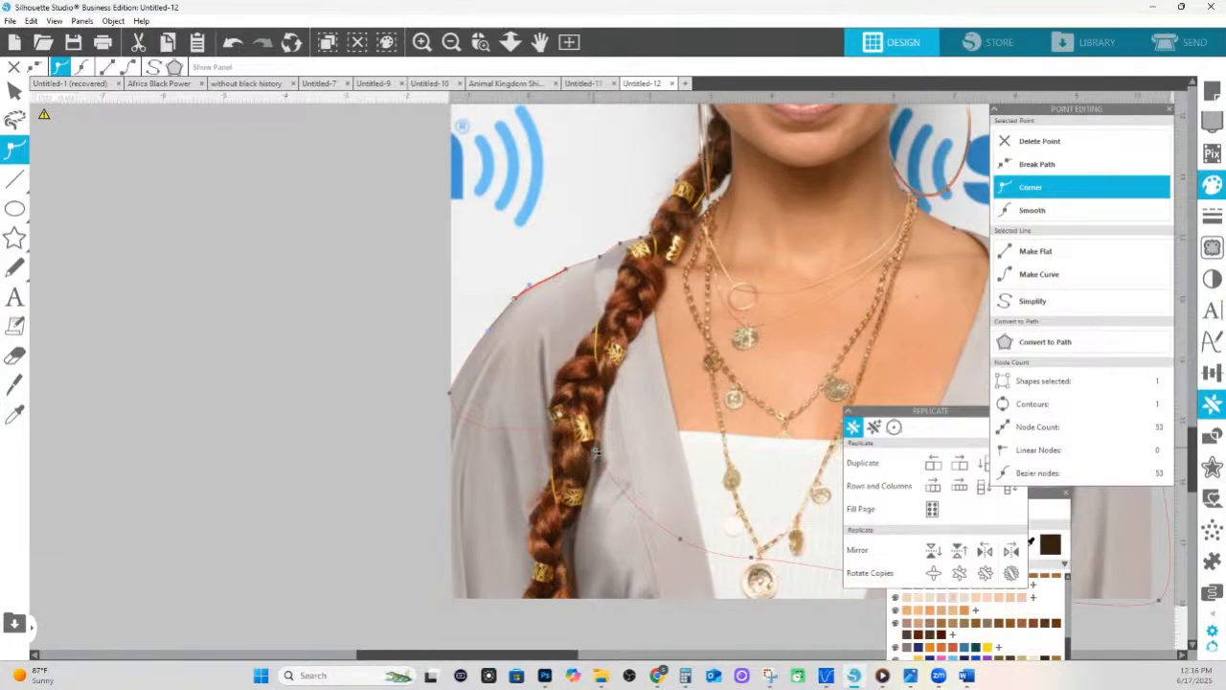
Move the outline's lower-left and two bottom edit points below the photo's bottom edge so the whole torso is enclosed, and leave point editing
left_click_drag(596, 451, 434, 629)
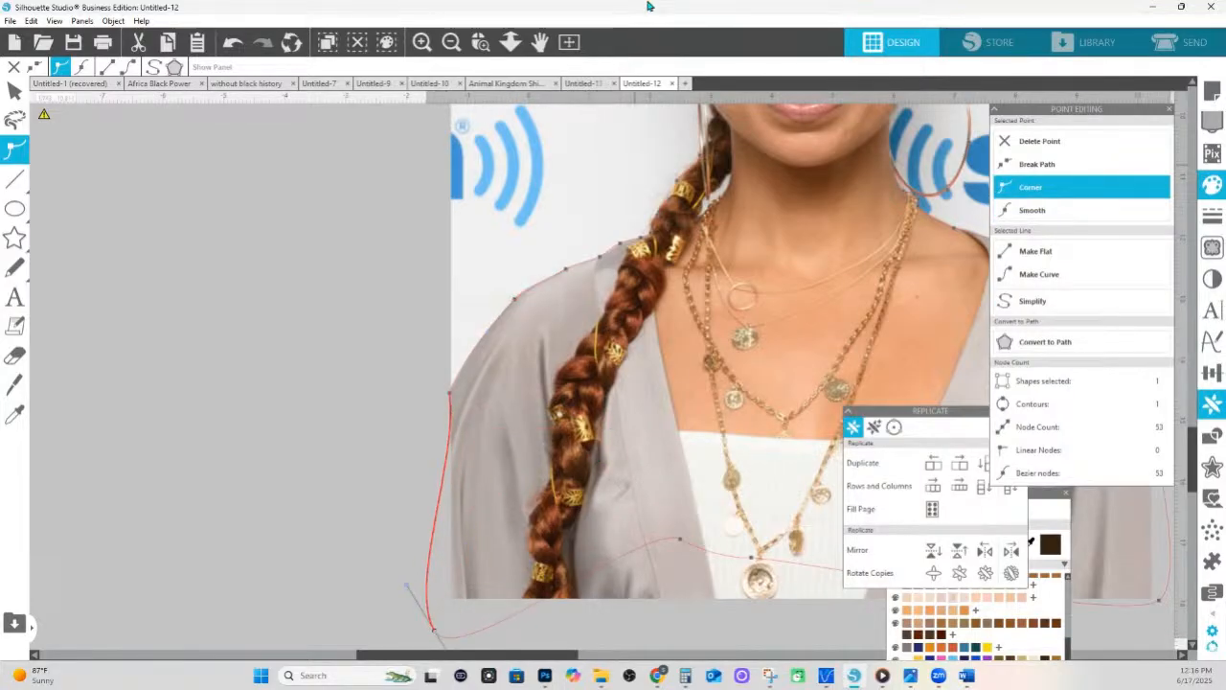
left_click(511, 41)
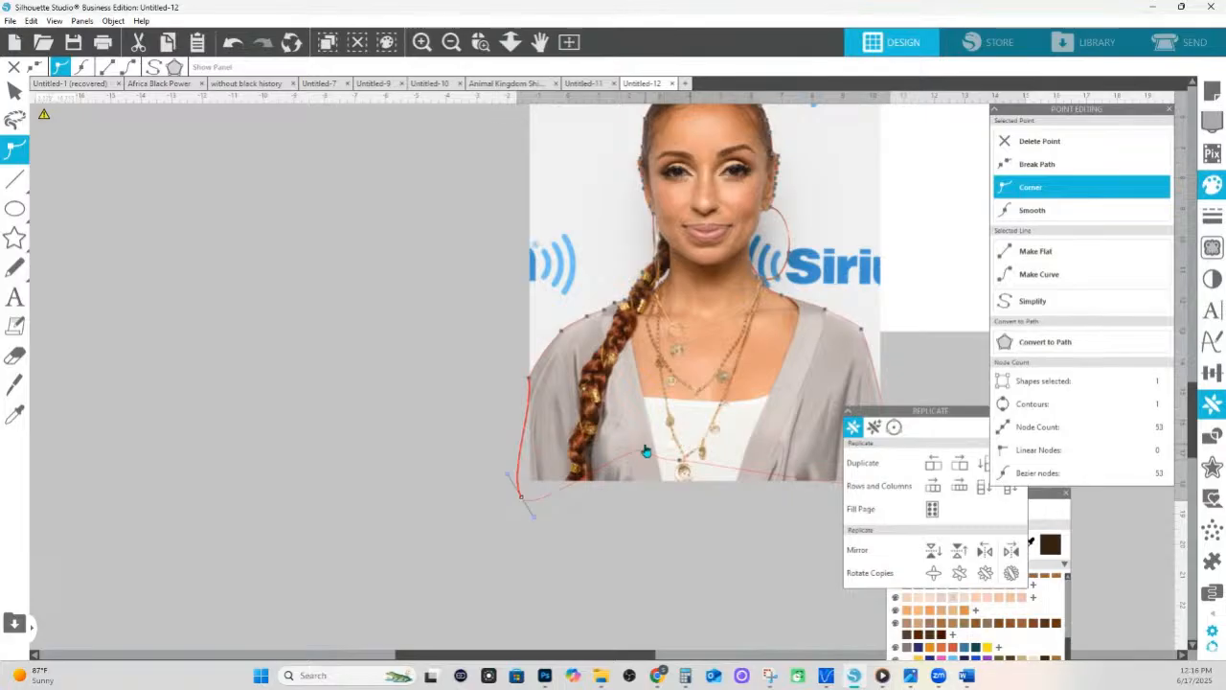
left_click_drag(646, 452, 676, 566)
left_click_drag(680, 460, 758, 600)
left_click_drag(923, 414, 1047, 473)
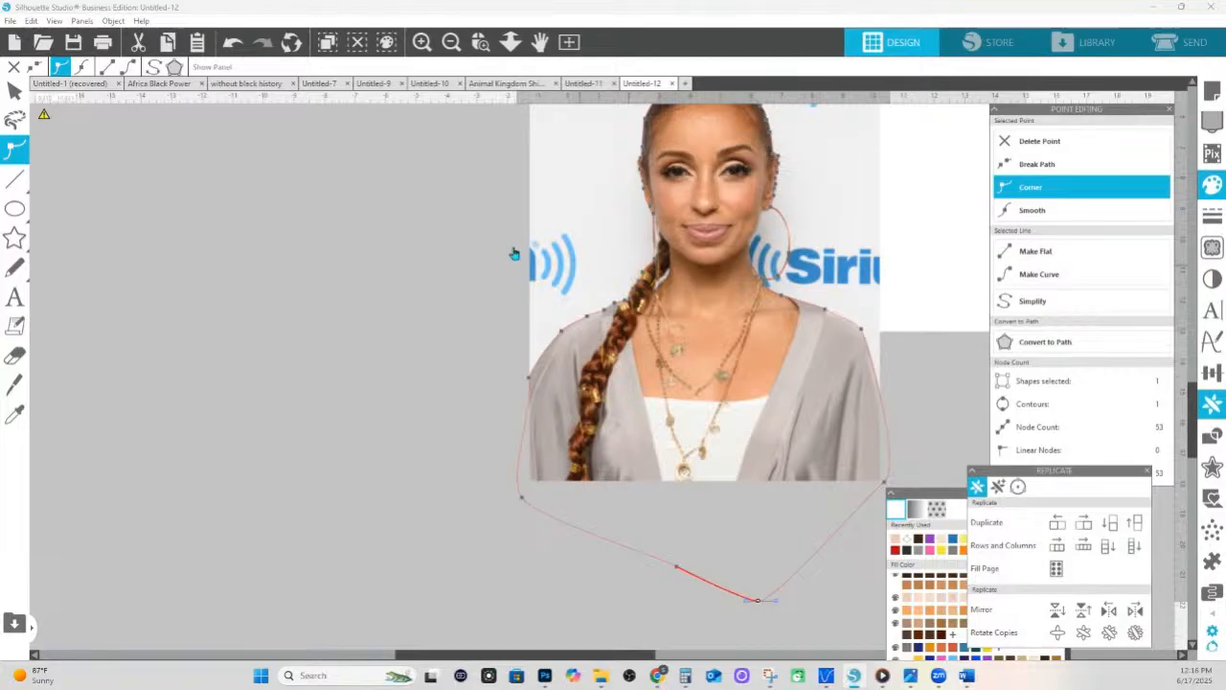
left_click(397, 543)
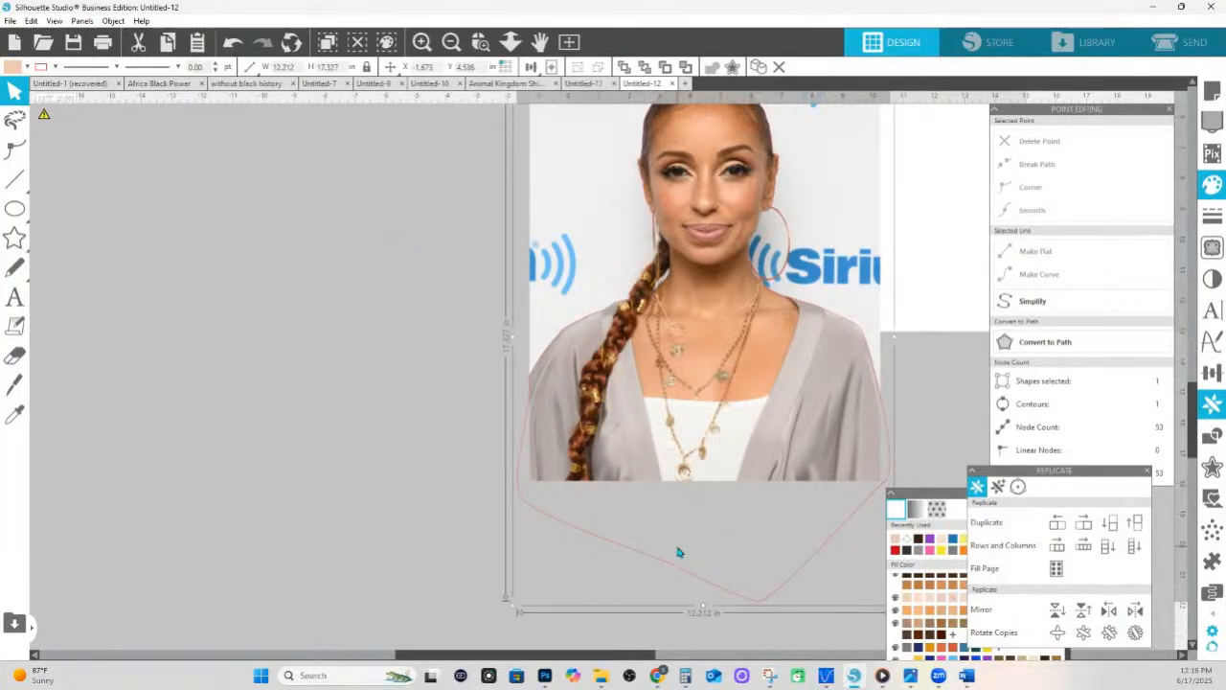
Clear the outline's fill, crop the photo to the outline, and move the cut-out portrait to the left
left_click(908, 543)
left_click_drag(367, 353, 571, 311)
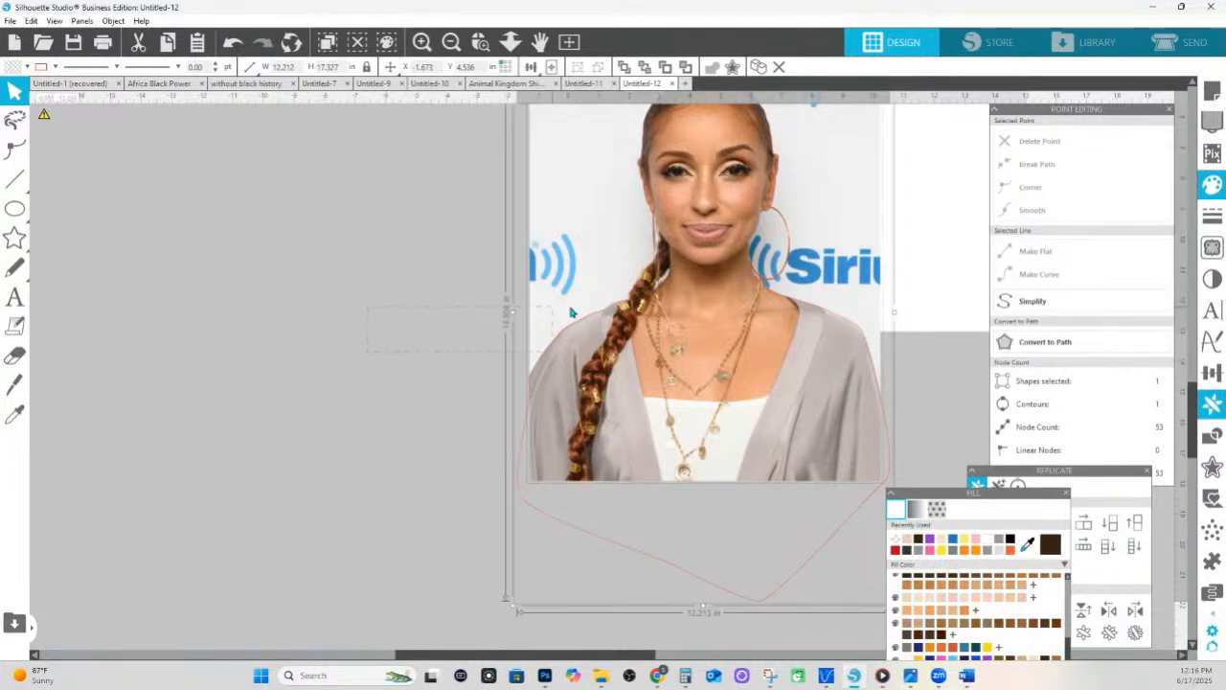
left_click_drag(721, 378, 720, 378)
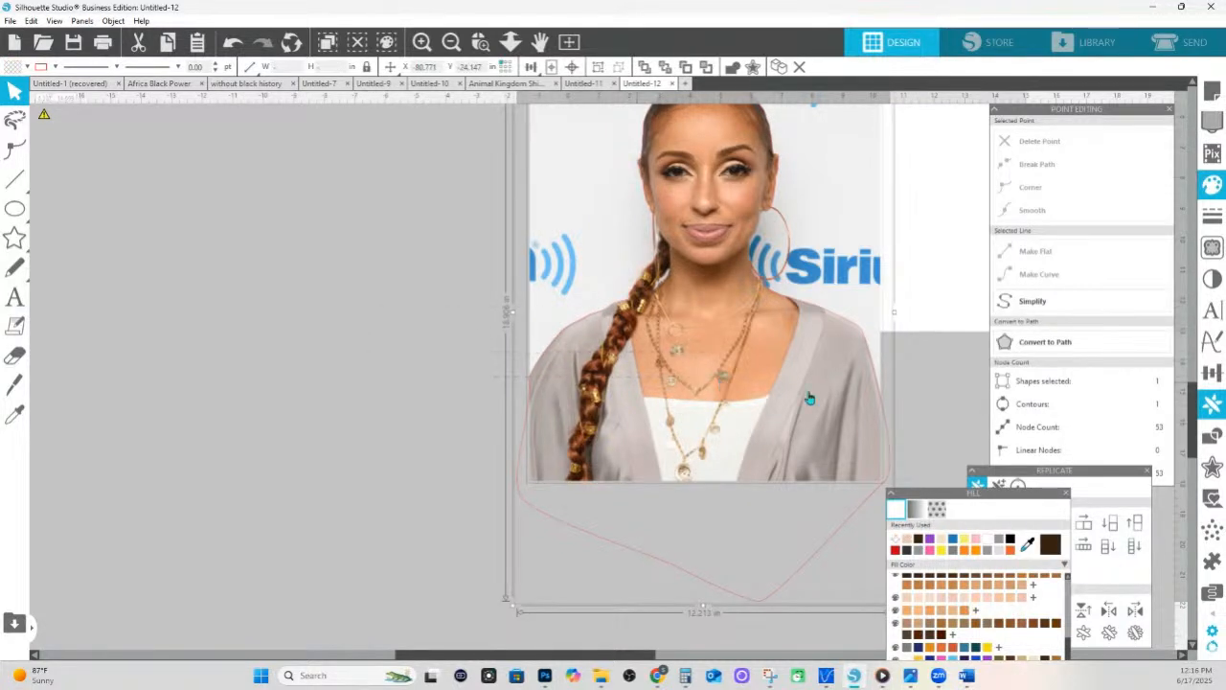
left_click(1212, 436)
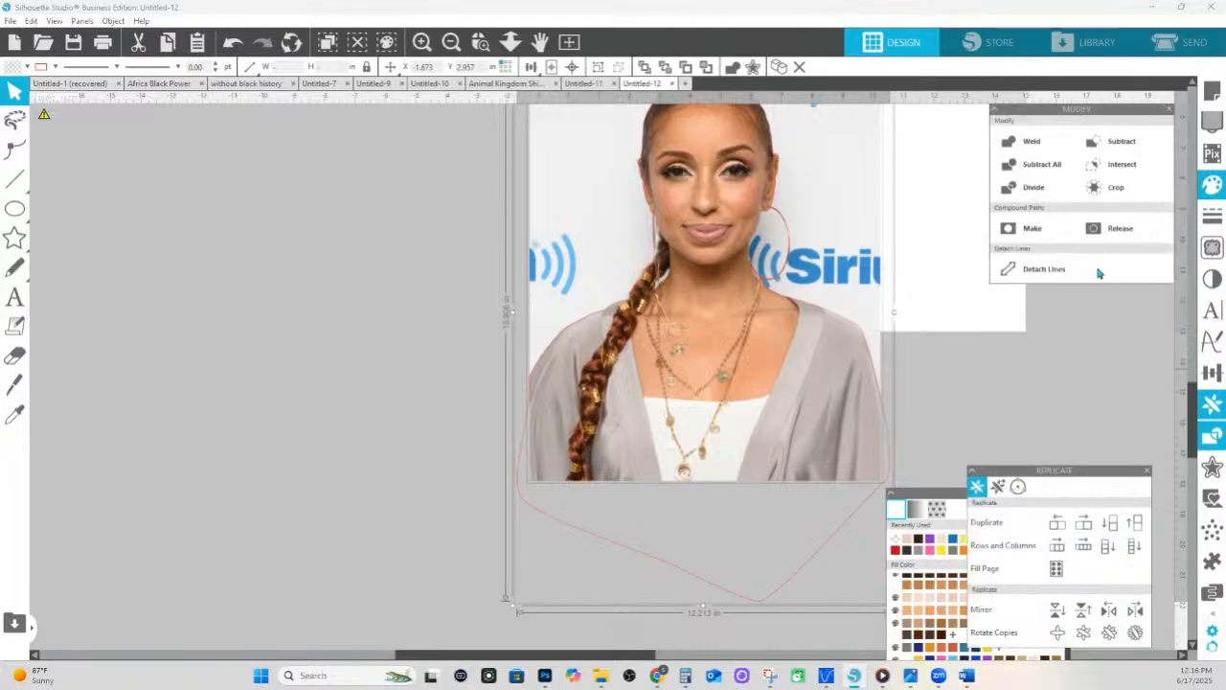
left_click(1114, 188)
left_click_drag(692, 180, 411, 224)
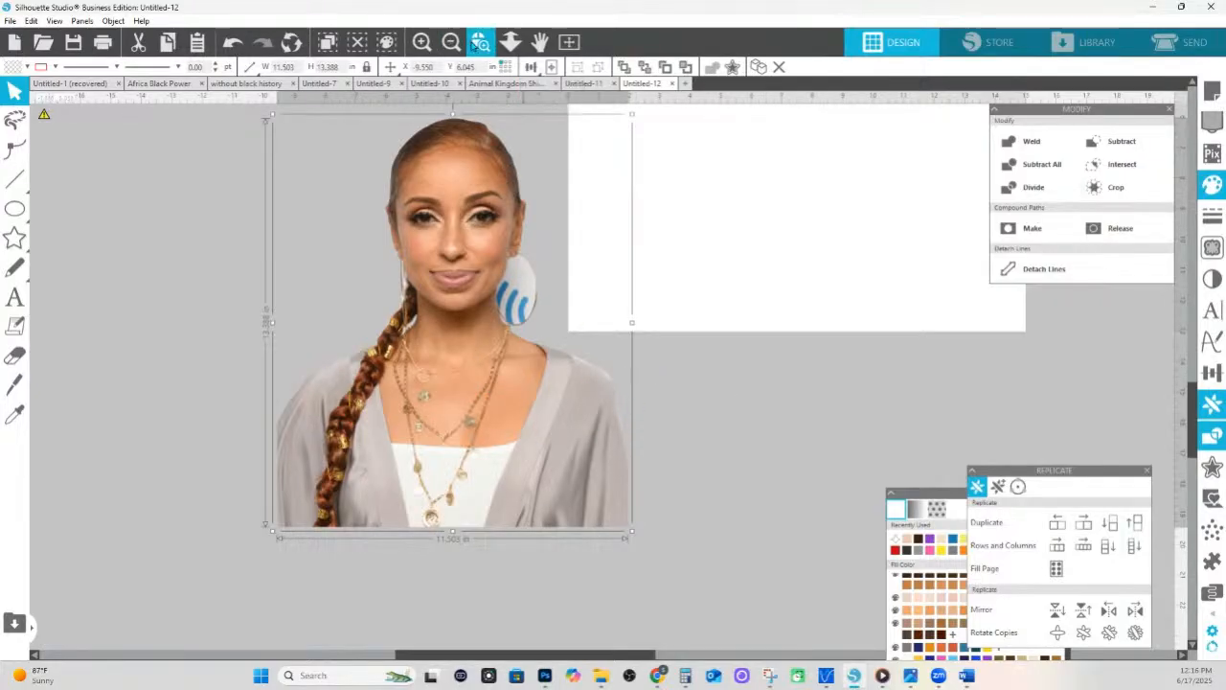
Draw an ellipse about 0.5 × 1.5 in inside the right-hand hoop earring, fill it orange-brown, and set its transparency to 100%
left_click(15, 209)
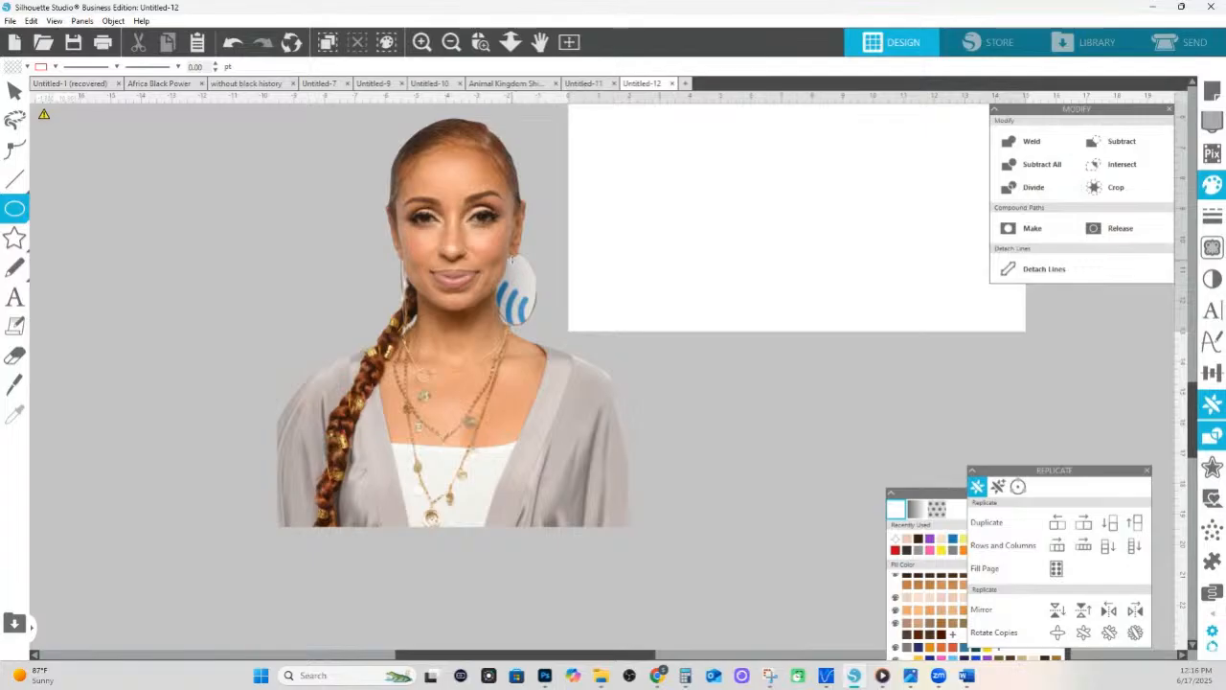
left_click_drag(506, 257, 531, 331)
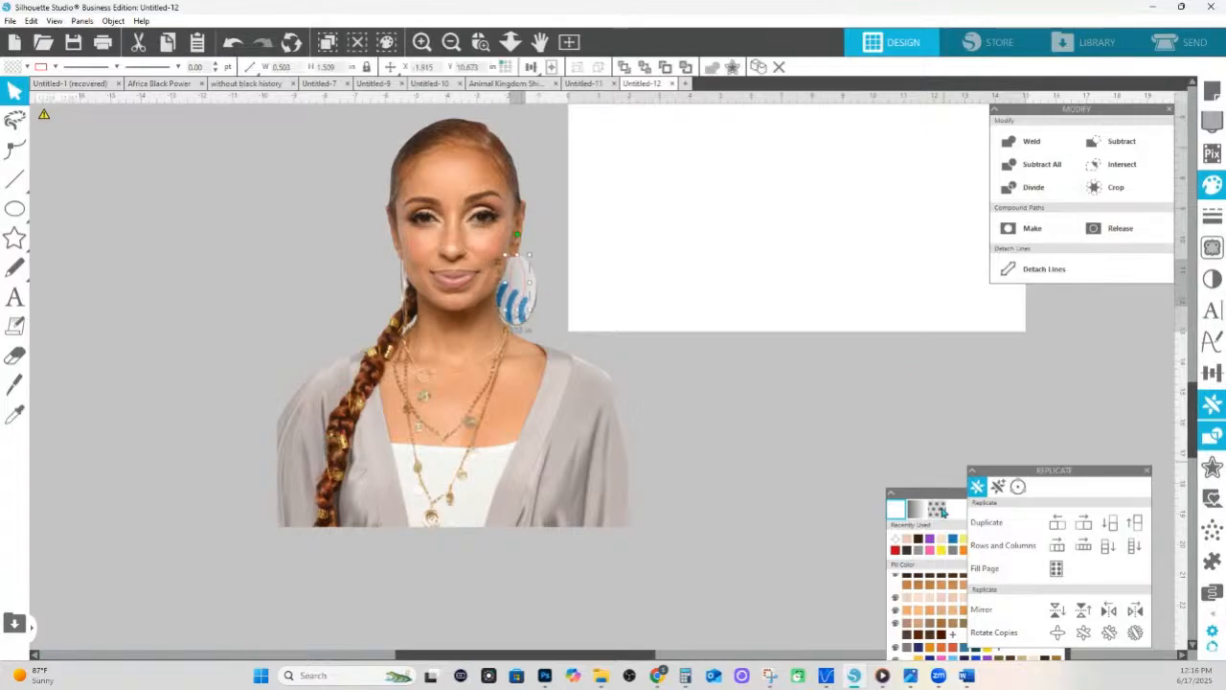
left_click(934, 596)
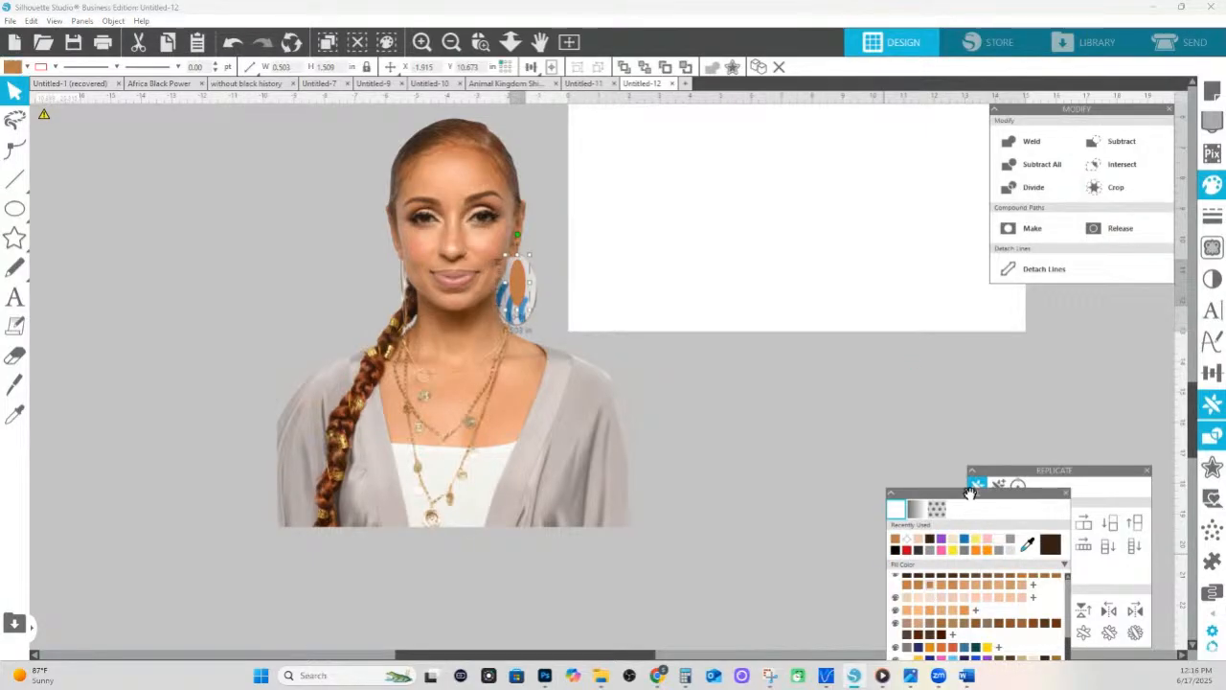
left_click_drag(968, 492, 902, 327)
left_click_drag(896, 554, 958, 550)
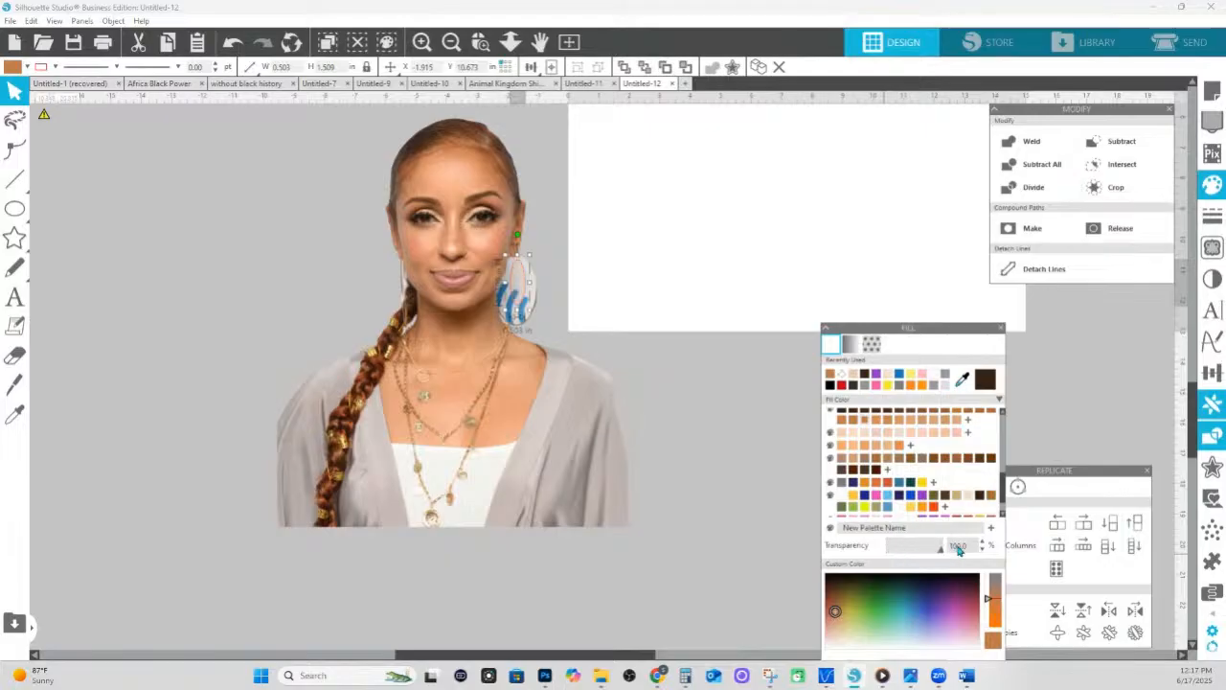
Point-edit the ellipse, moving its top point to the hoop's top at the earlobe and its right point to the hoop's outer edge
left_click(481, 42)
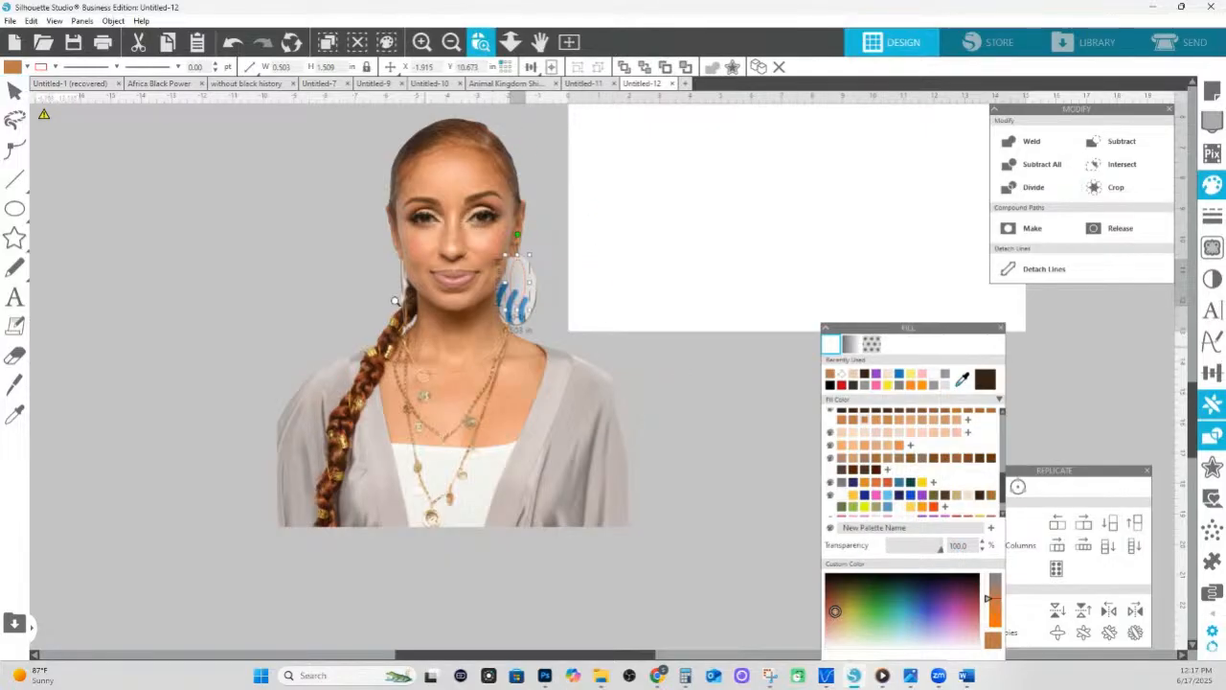
left_click_drag(396, 300, 810, 330)
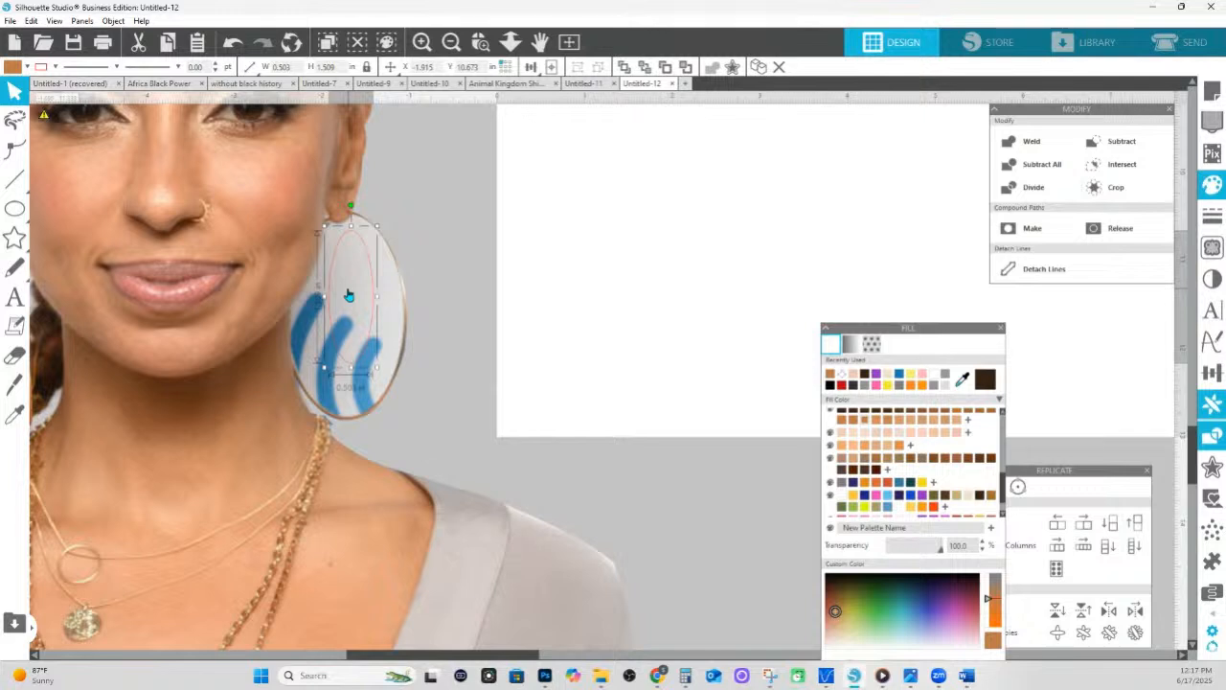
double_click(352, 295)
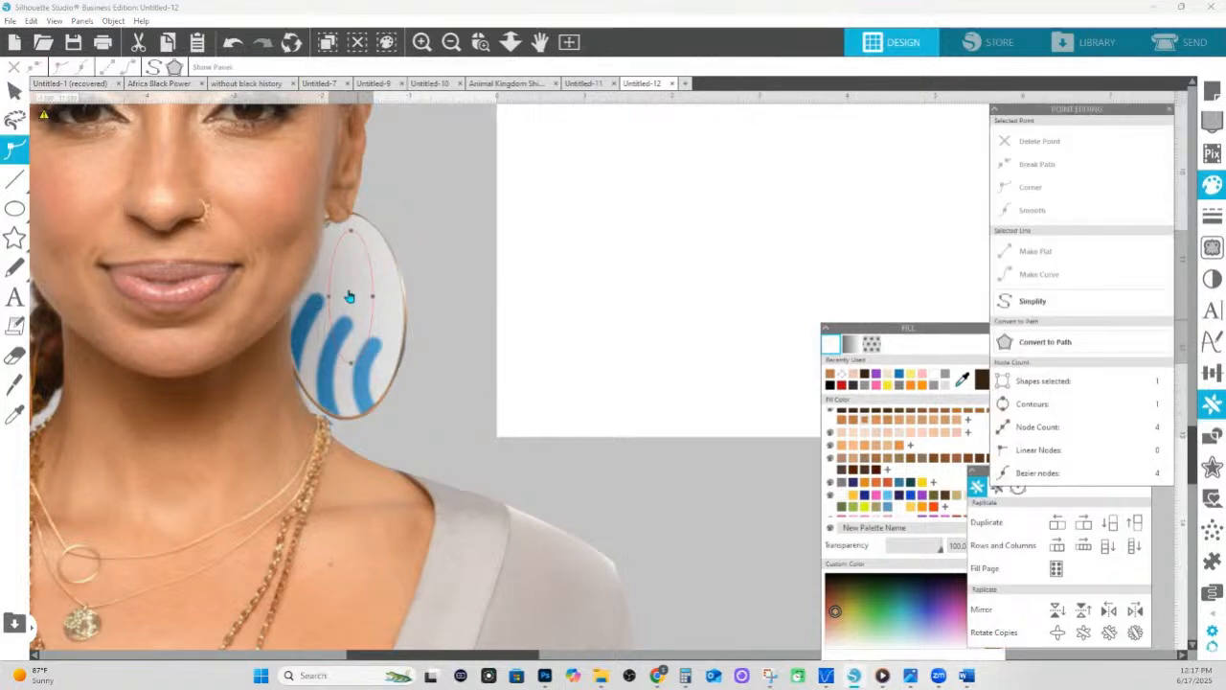
left_click(360, 227)
left_click_drag(360, 226, 355, 220)
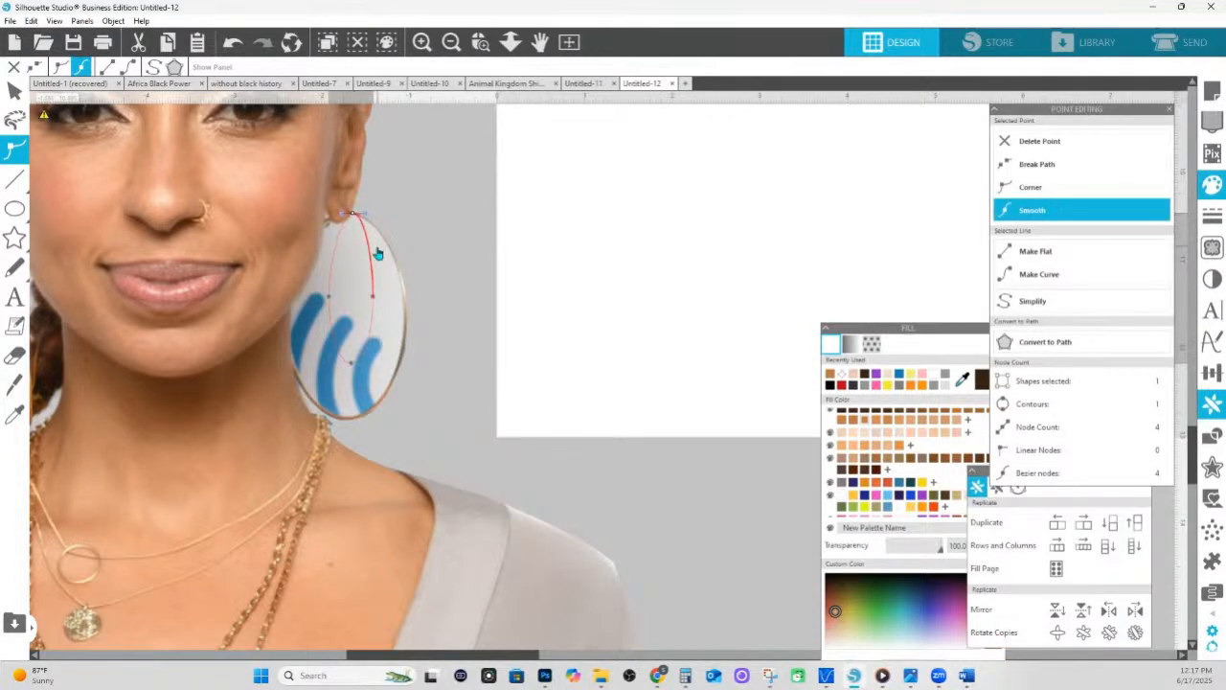
left_click_drag(379, 304, 404, 314)
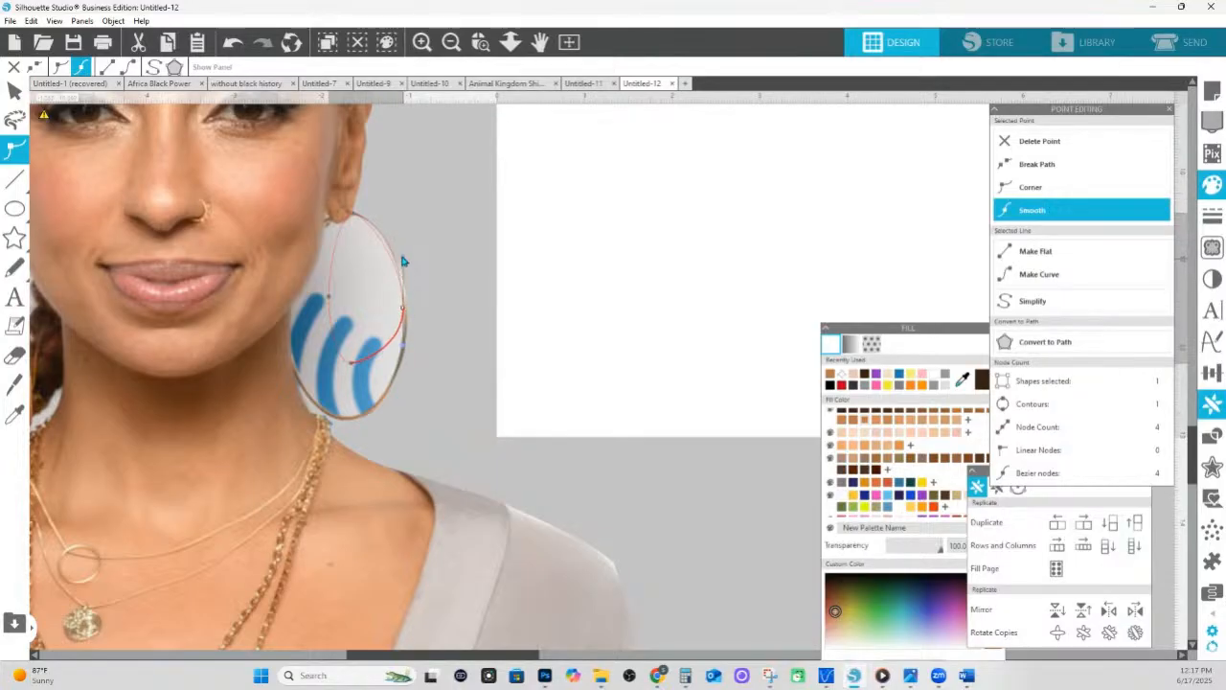
Make the ellipse's top point a corner and add points along the earlobe's underside, with a corner where the lobe meets the jaw
left_click(330, 228)
right_click(352, 213)
left_click(387, 290)
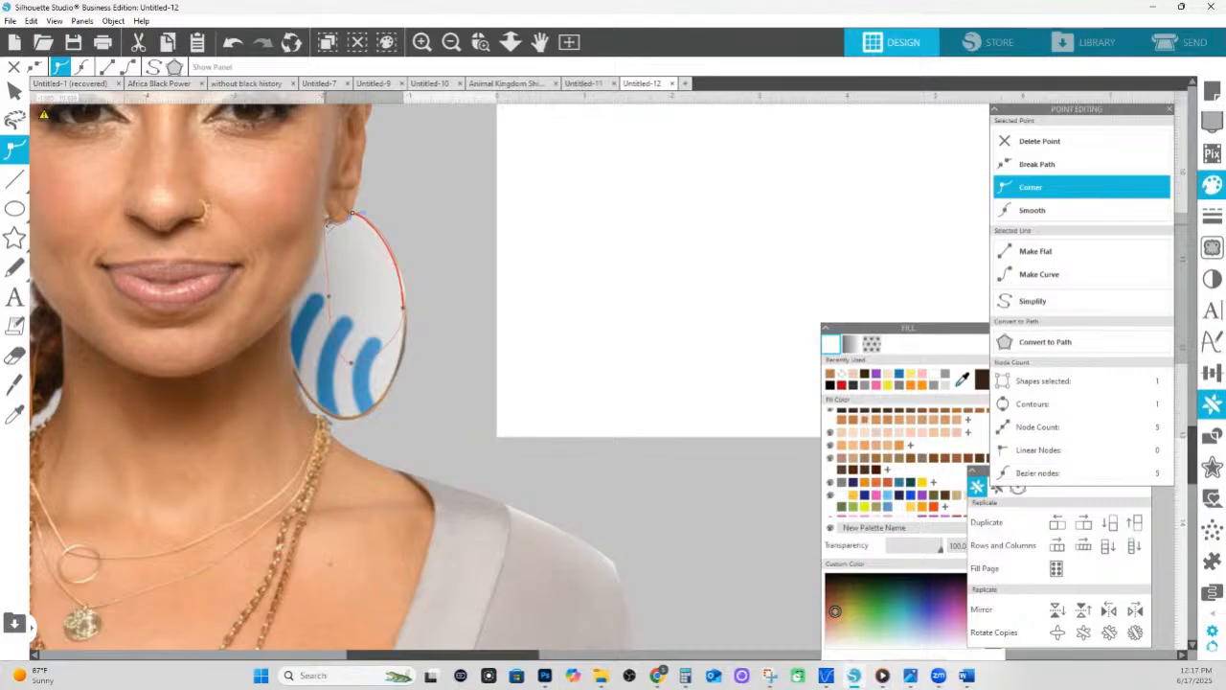
left_click(325, 229)
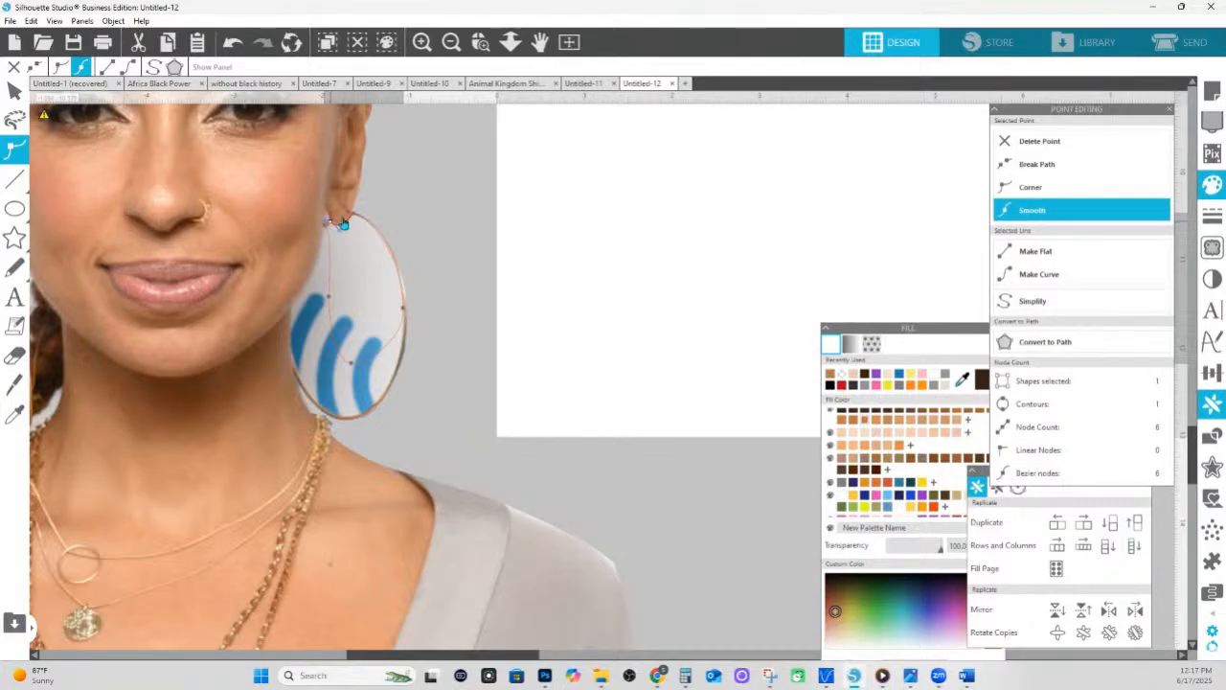
left_click(1028, 188)
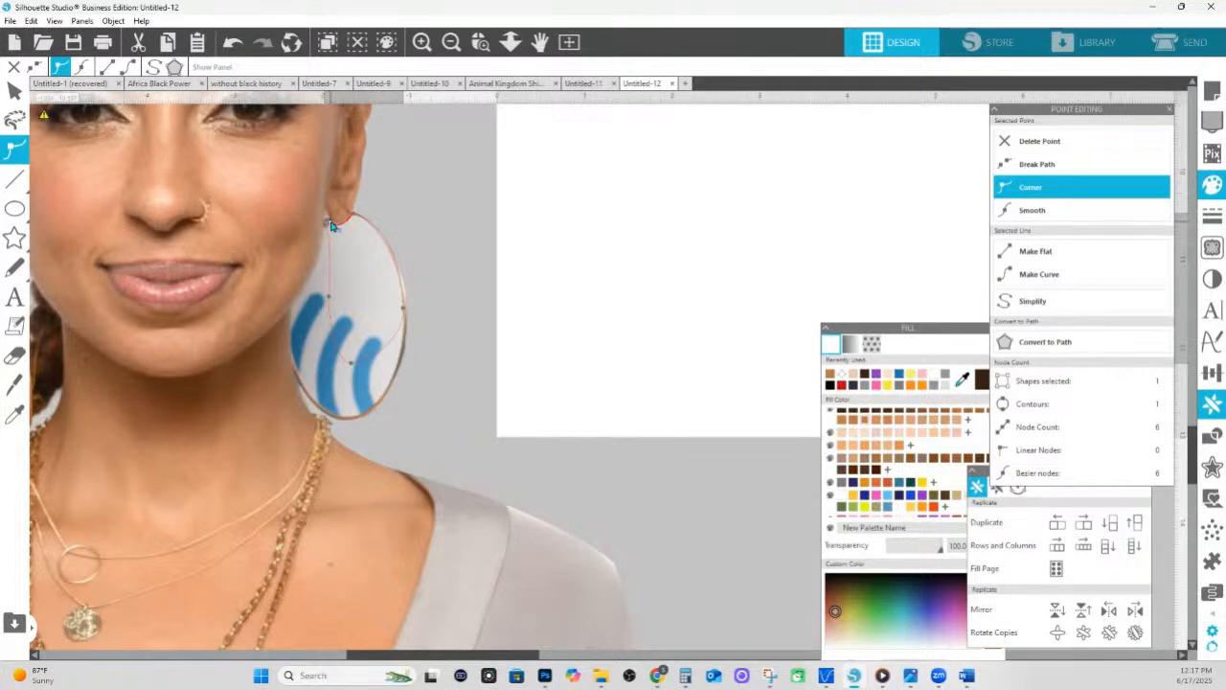
Move the ellipse's left edit point to where the hoop meets the jaw and make it a corner
left_click_drag(332, 253, 292, 313)
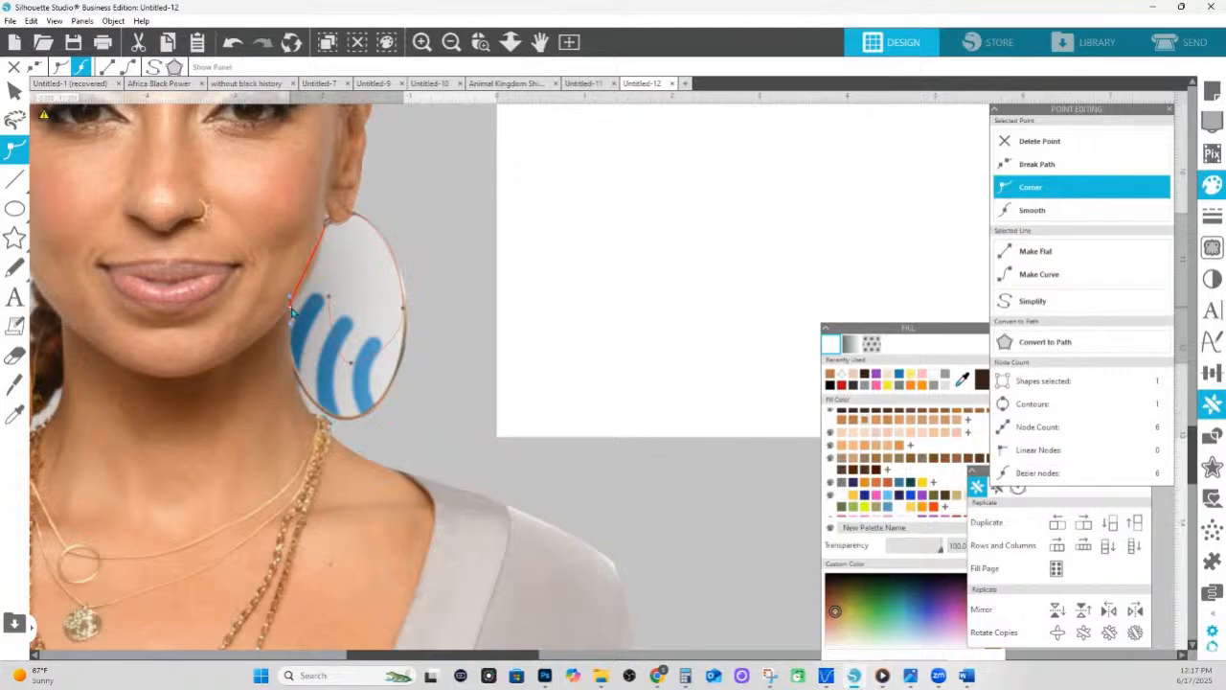
right_click(291, 311)
left_click(329, 385)
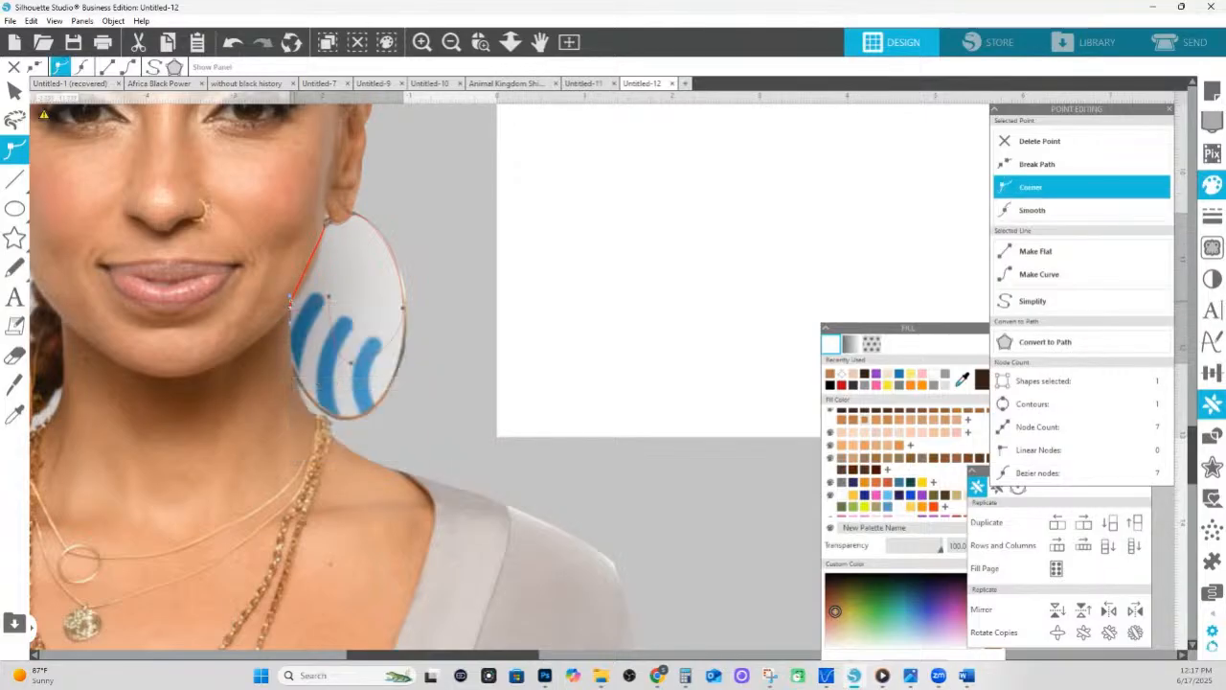
Fit the shape's lower half to the hoop's bottom curve by moving the bottom point down and adding edit points along the sides
left_click_drag(291, 300, 299, 369)
left_click(296, 354)
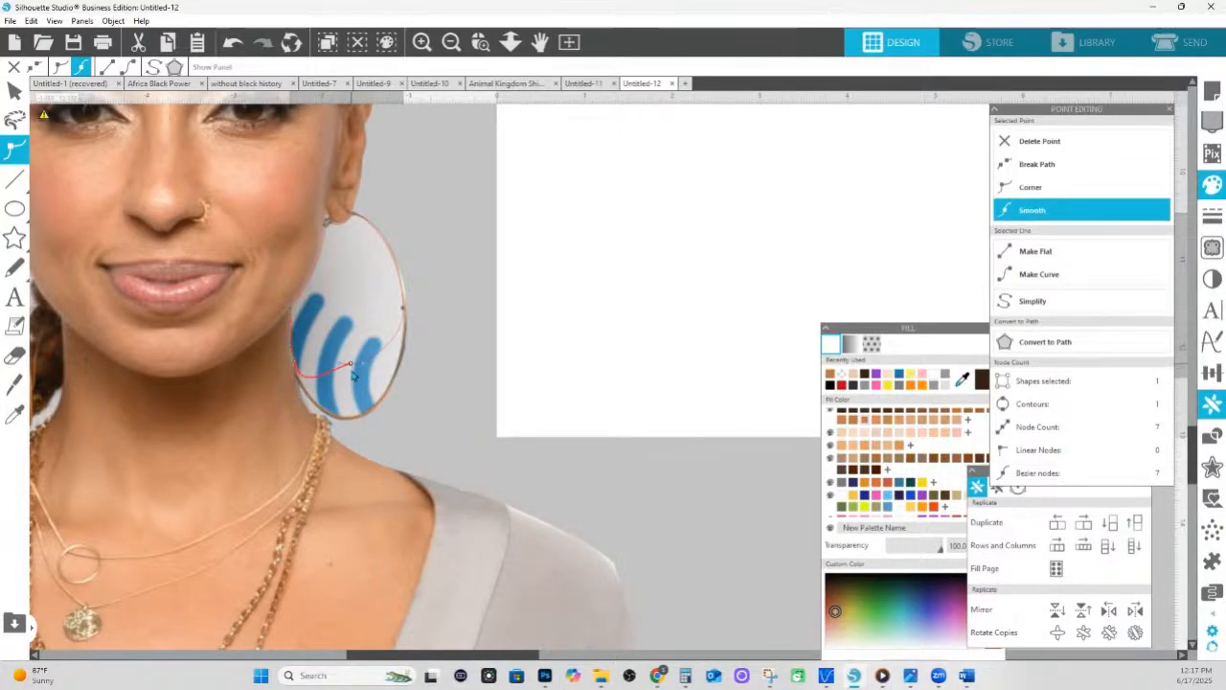
left_click_drag(352, 374, 331, 420)
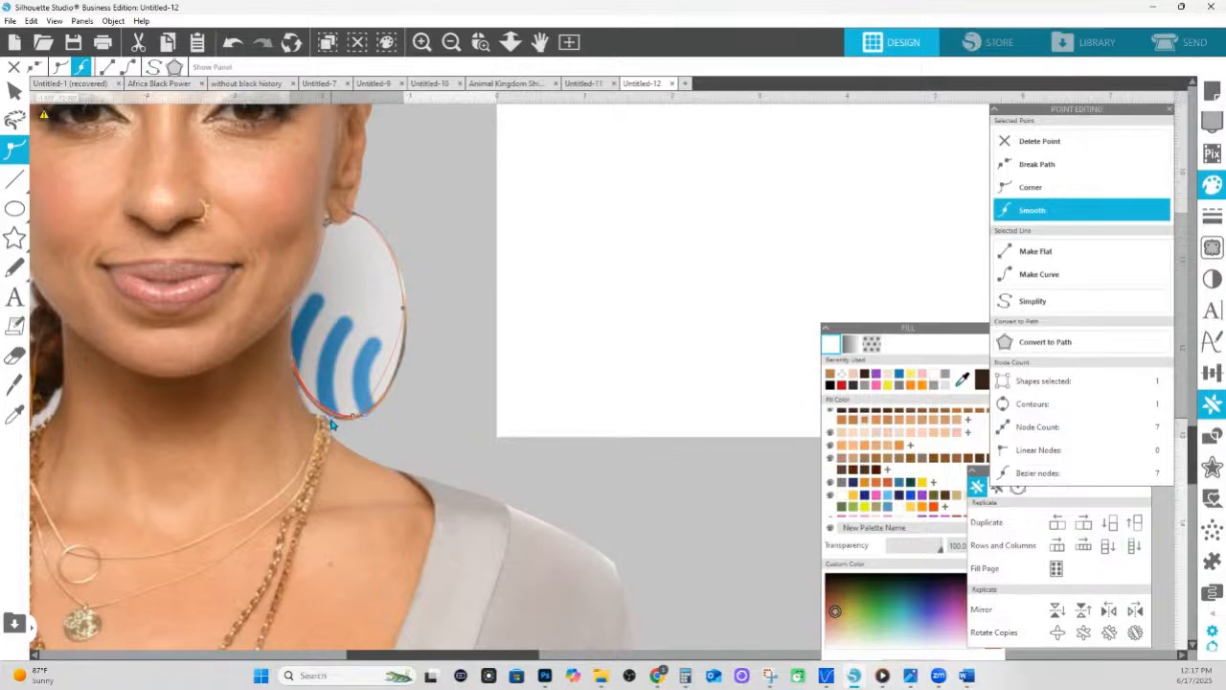
left_click(295, 362)
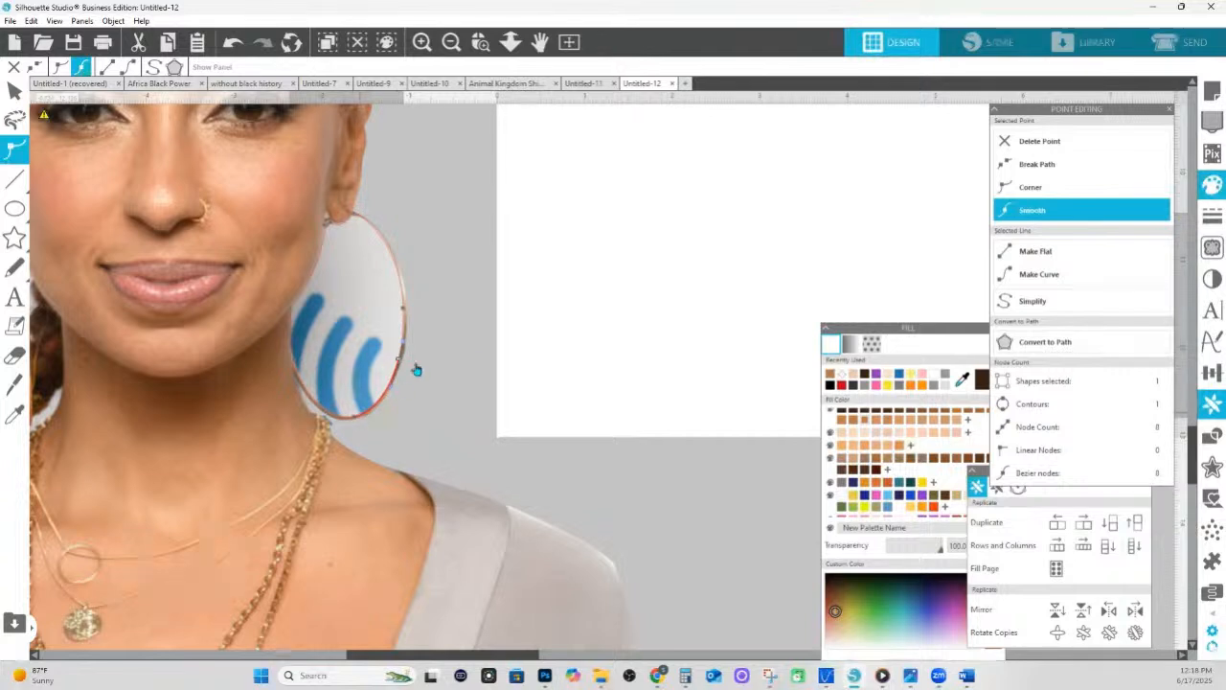
Select the traced hoop shape together with the portrait and subtract it to remove the background inside the earring
left_click_drag(559, 344, 394, 328)
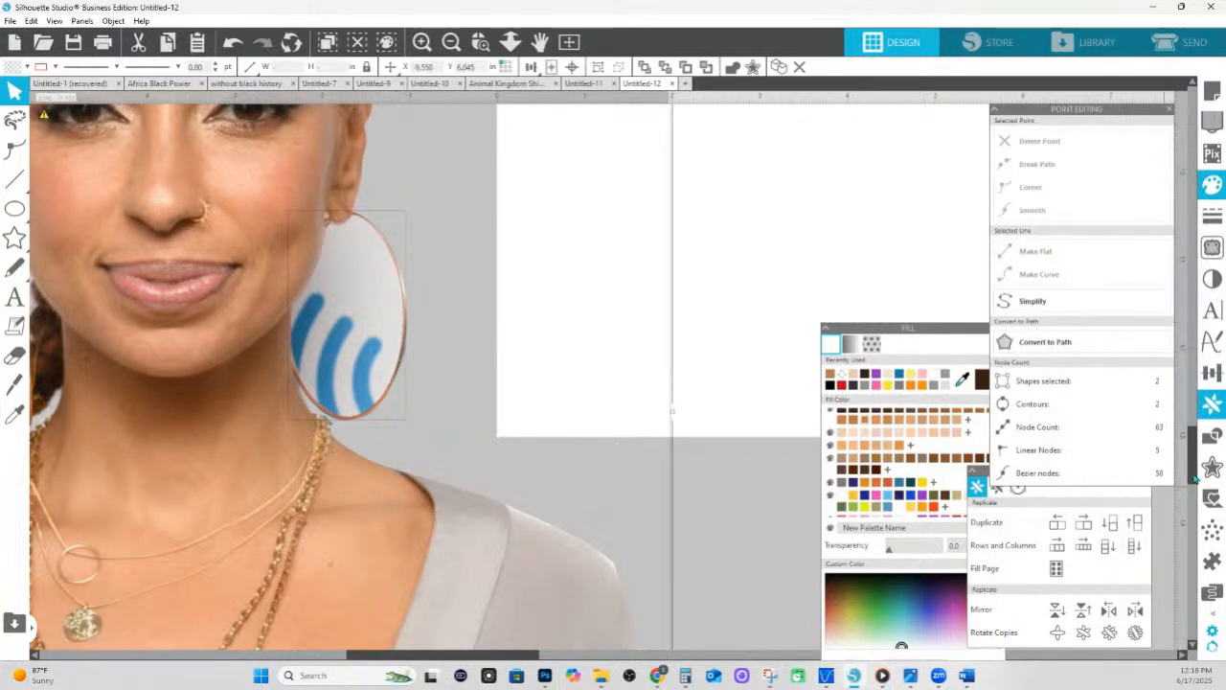
left_click(1212, 436)
left_click(1119, 145)
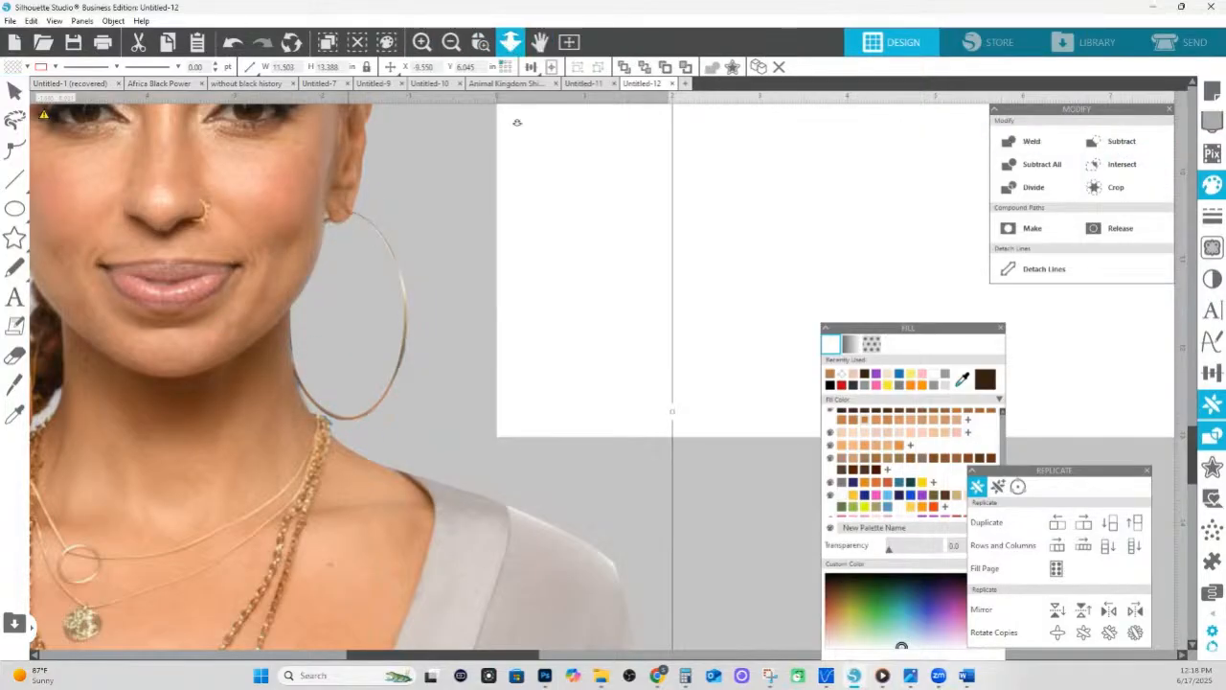
Move the finished cut-out portrait up beside the page's left edge
left_click(510, 41)
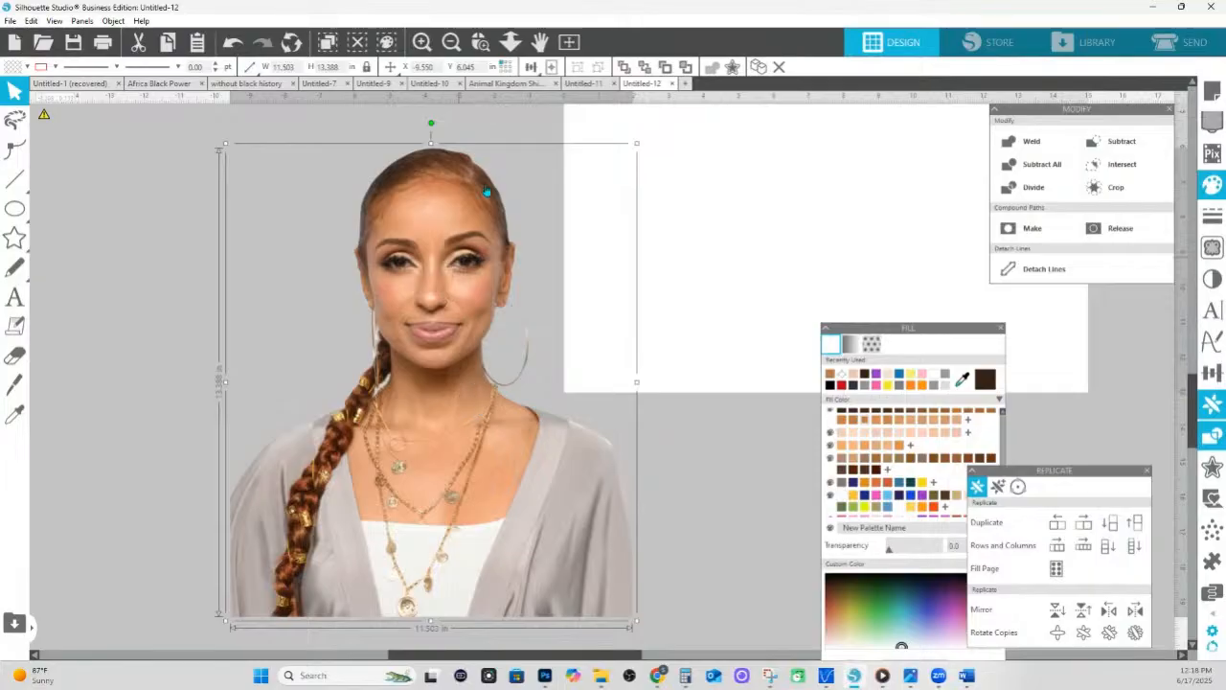
left_click(509, 41)
left_click_drag(534, 436, 518, 232)
left_click(15, 297)
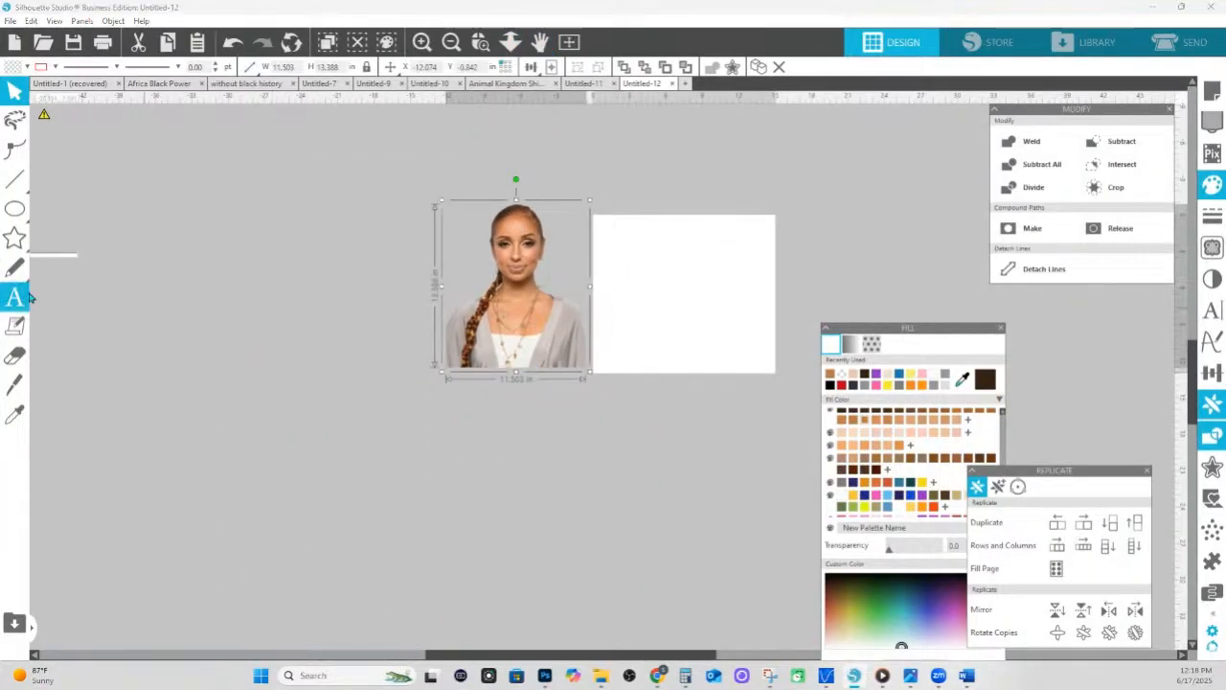
left_click(350, 387)
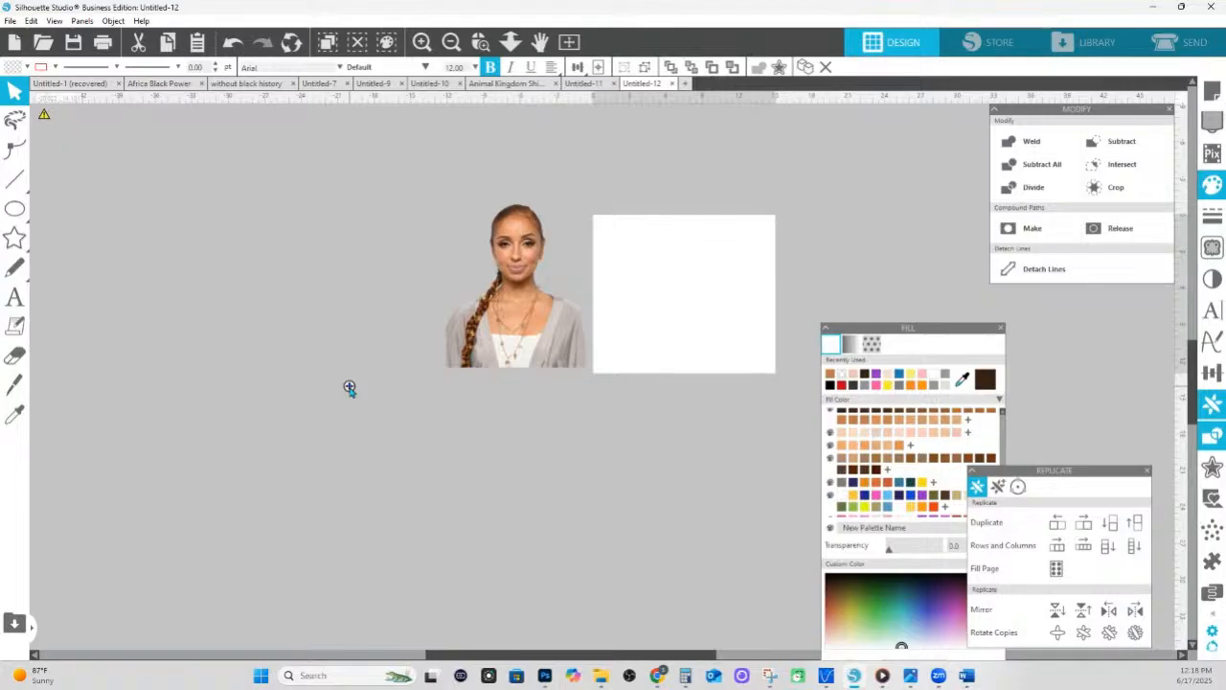
left_click(374, 399)
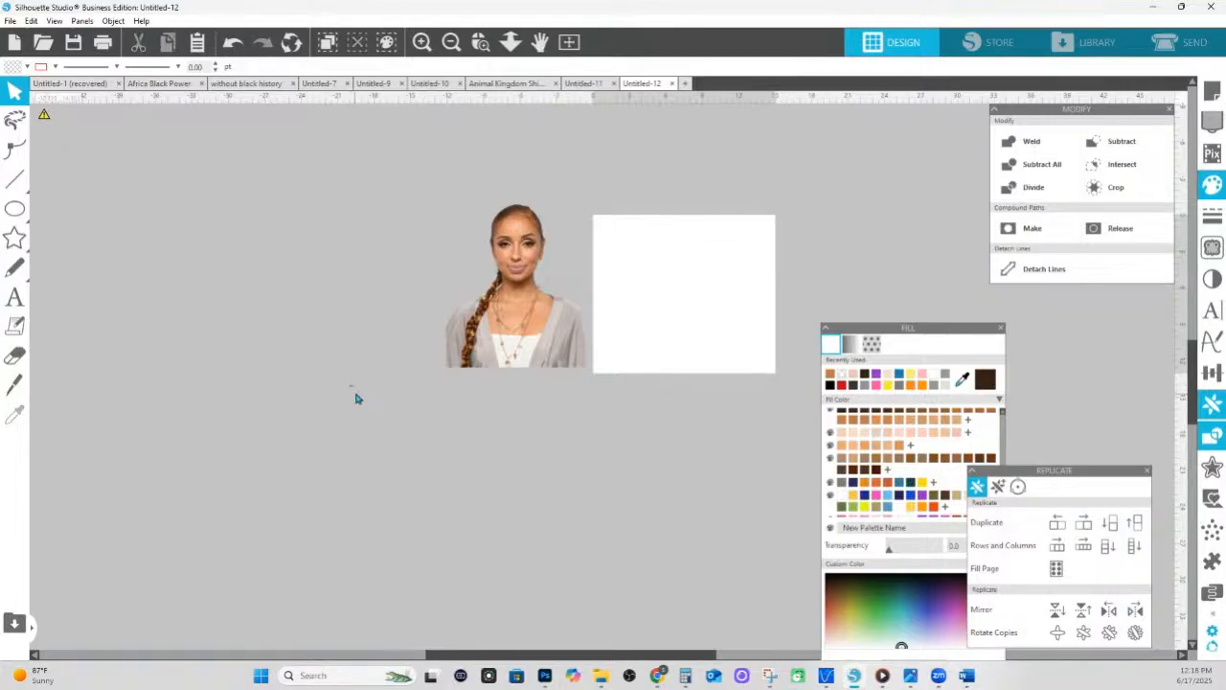
Enlarge the small name text below the portrait to about 14 inches wide and capitalize its first letter
left_click(358, 392)
left_click_drag(359, 386, 528, 297)
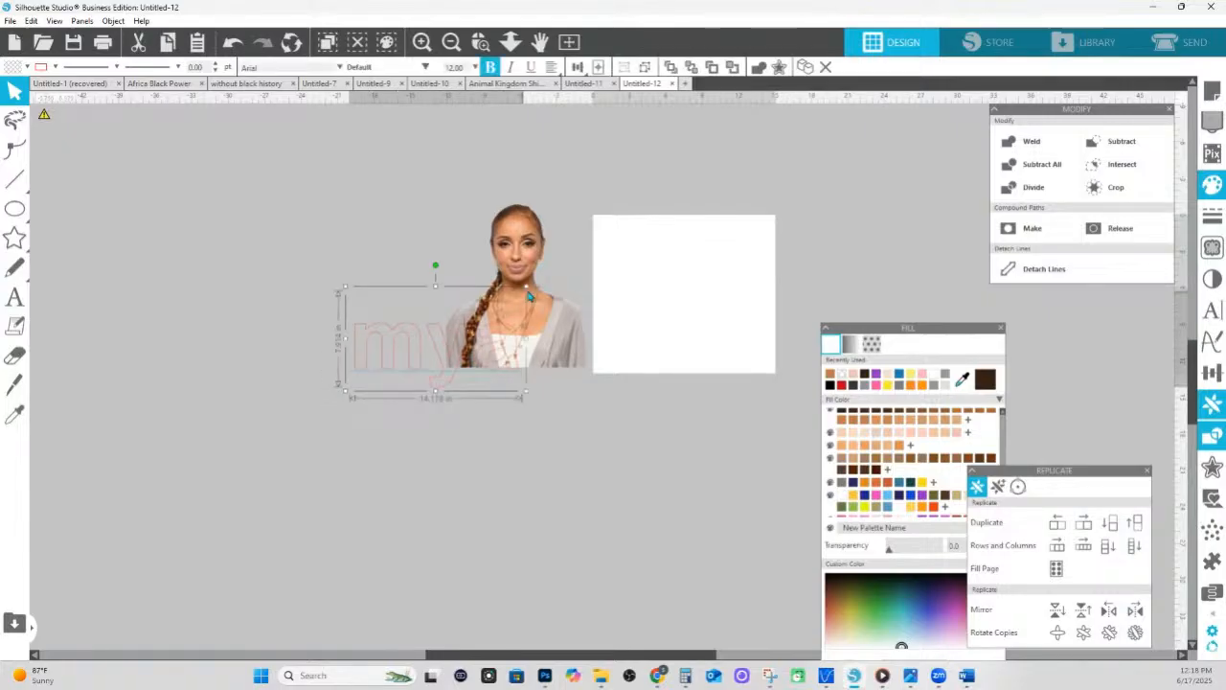
double_click(433, 359)
key("BackSpace")
type("M")
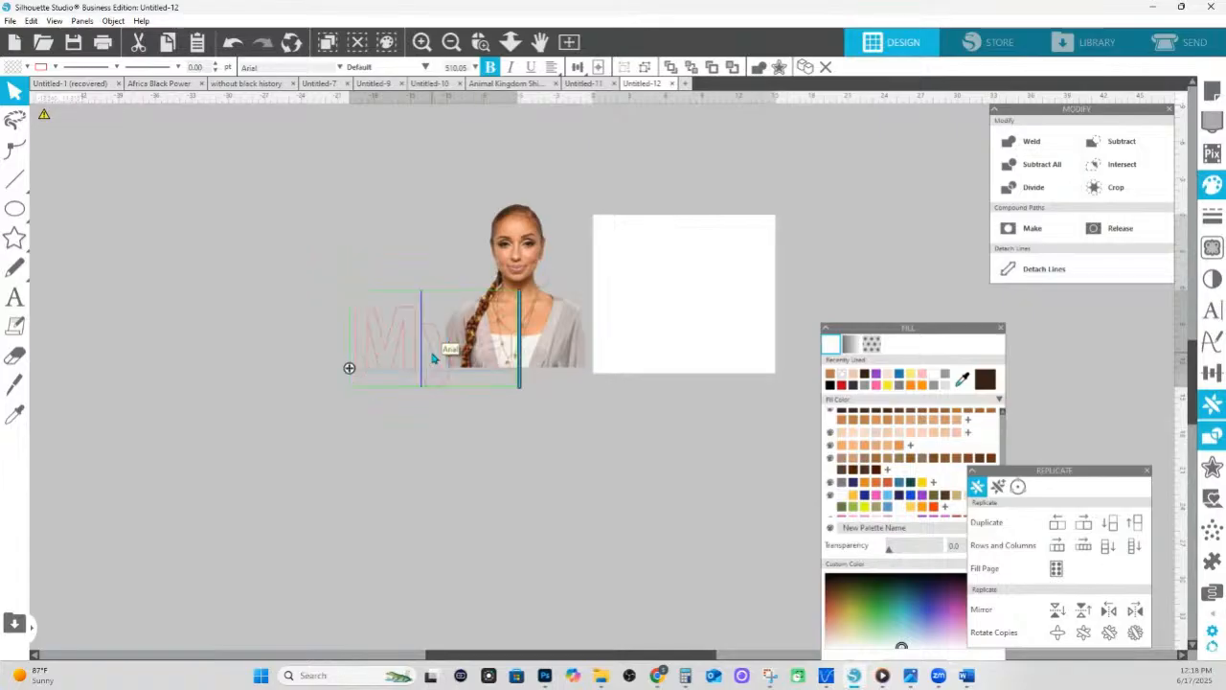
left_click(435, 446)
left_click(394, 364)
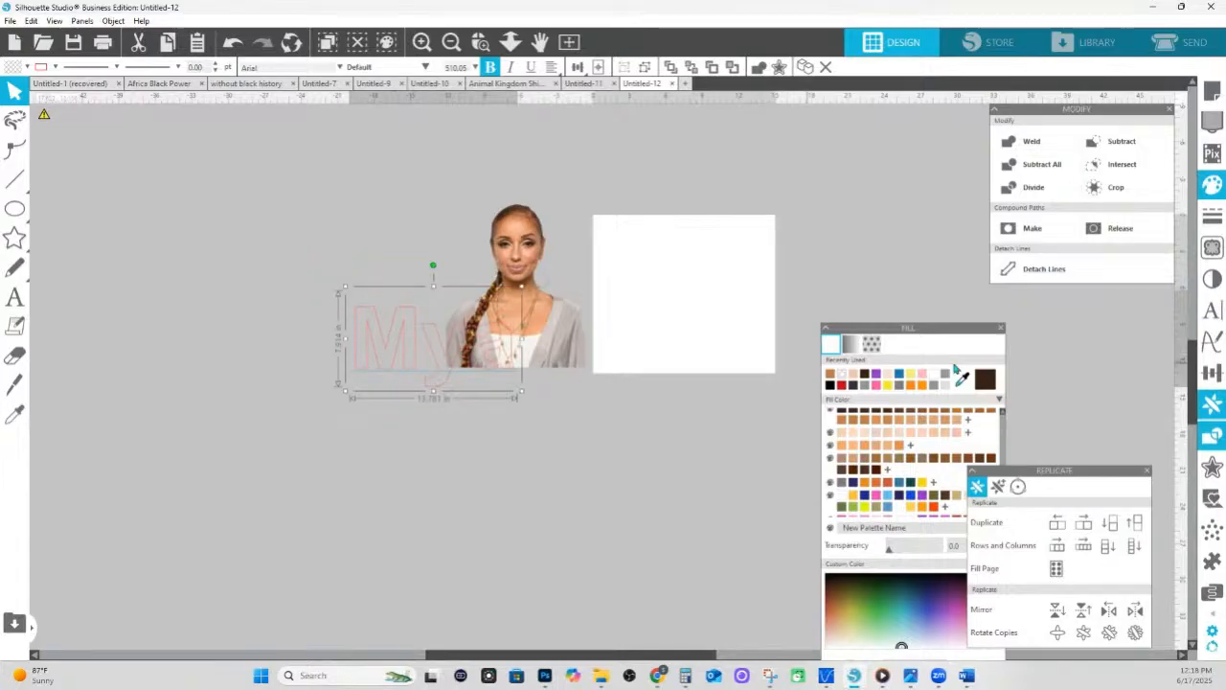
Fill the name text with grey sampled from the cardigan and move it over the portrait's lower body
left_click(933, 421)
right_click(980, 458)
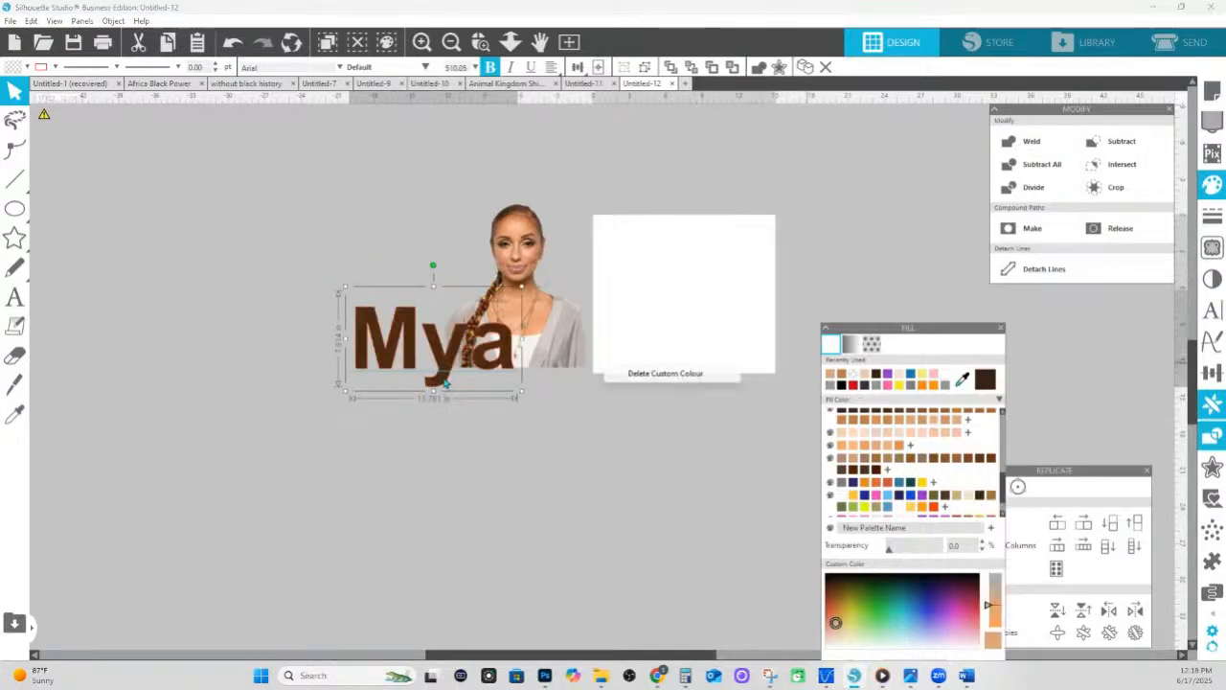
left_click(961, 379)
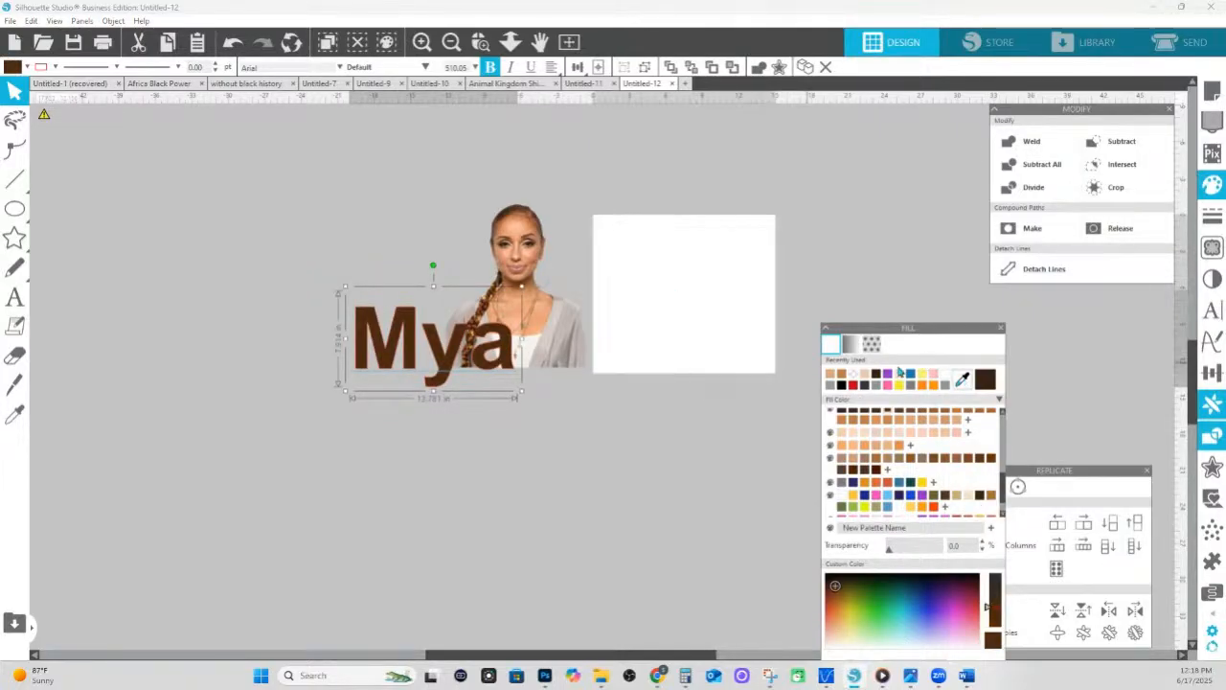
left_click(551, 299)
left_click_drag(502, 356, 572, 374)
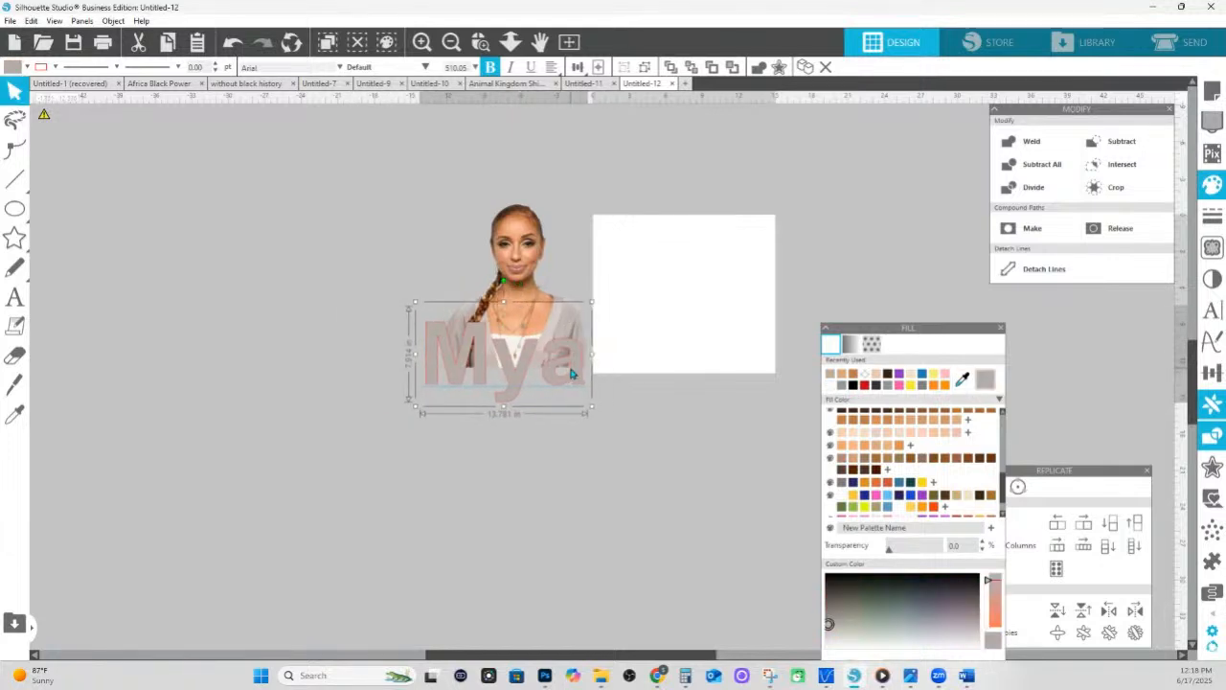
Try the NA SHOUT Medium and Adorable Line fonts on the name text
left_click(1212, 310)
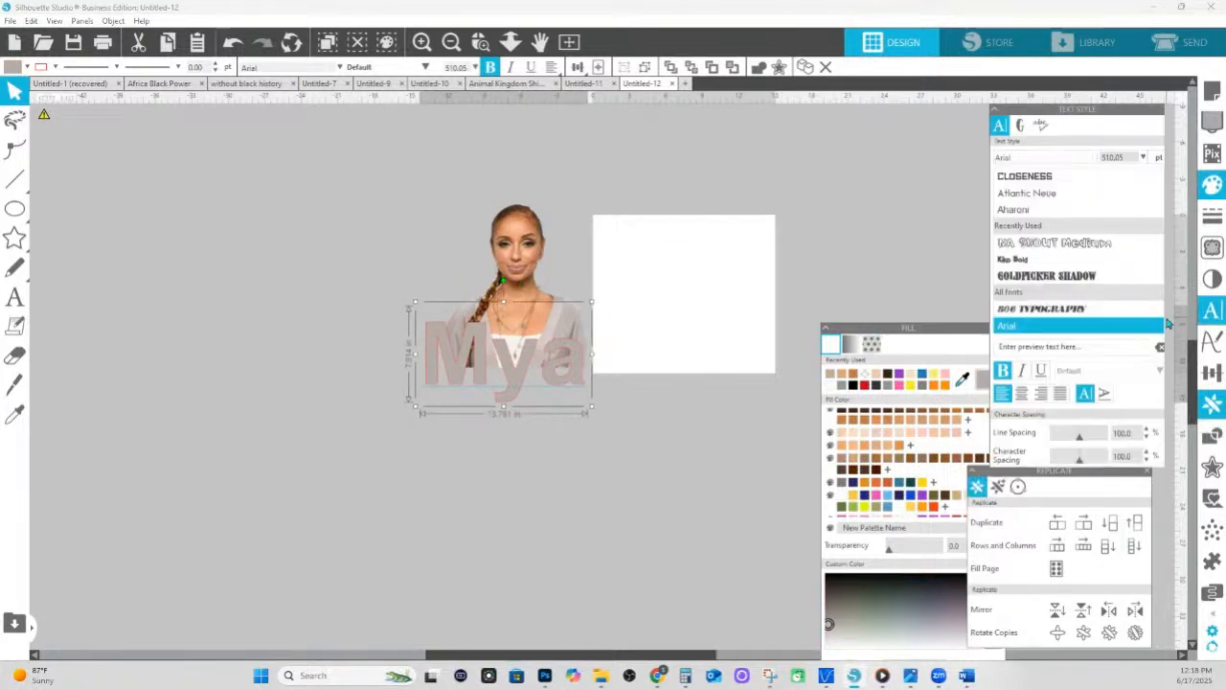
scroll(1089, 272, "down", 1)
left_click(1053, 204)
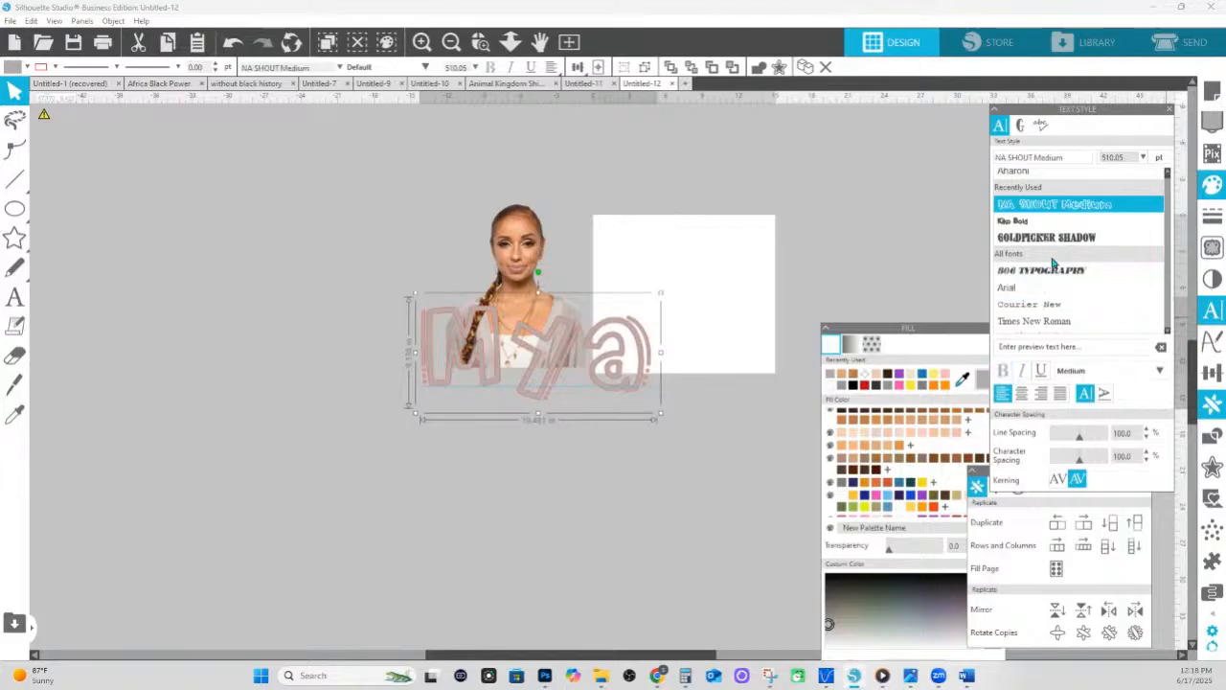
scroll(1052, 261, "down", 6)
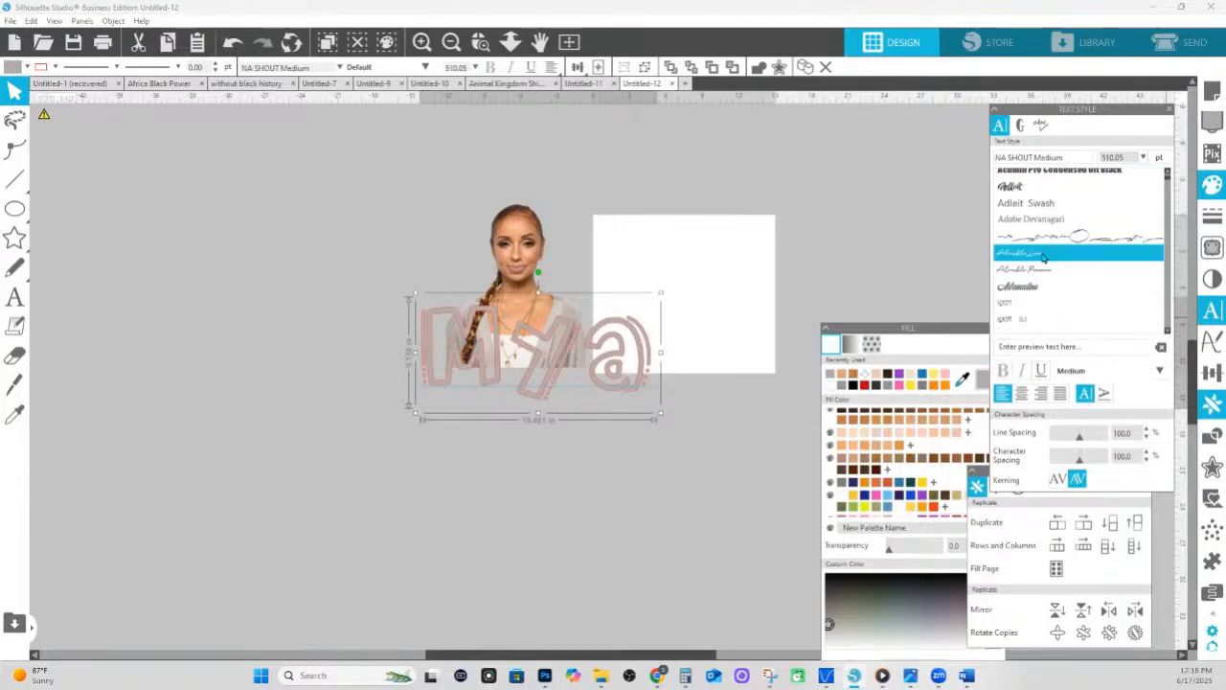
left_click(1044, 254)
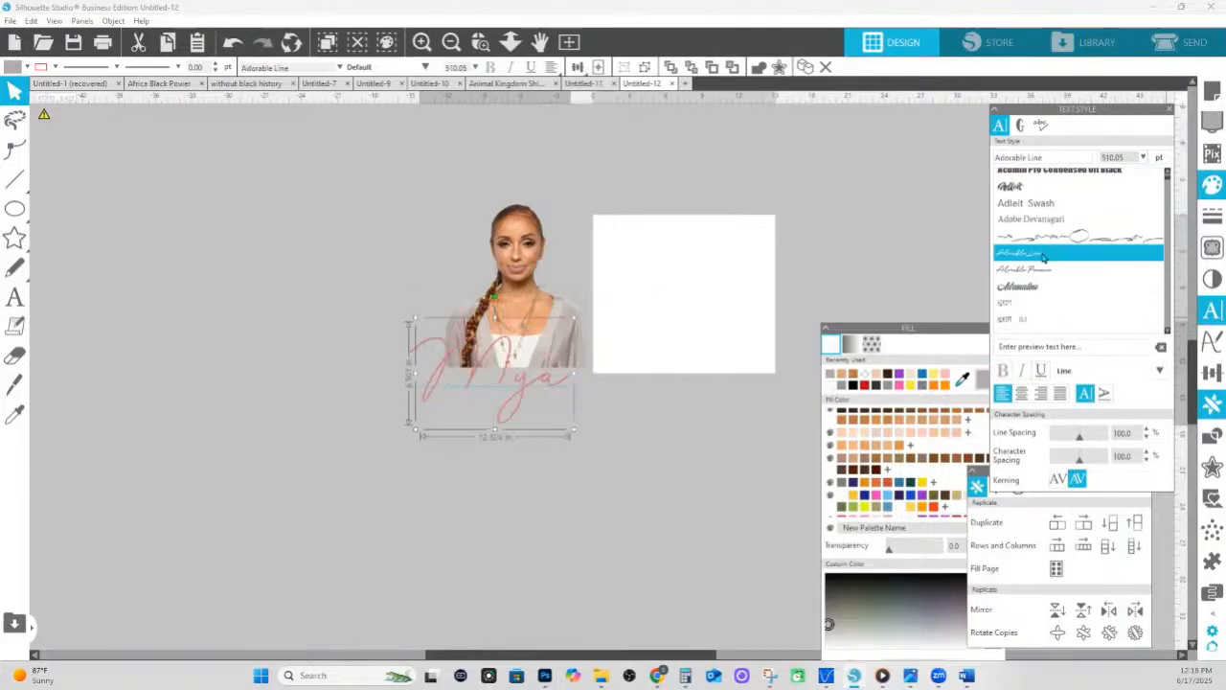
Remove the name text's red outline and shift the text slightly up along the portrait's lower edge
left_click(55, 67)
left_click(54, 113)
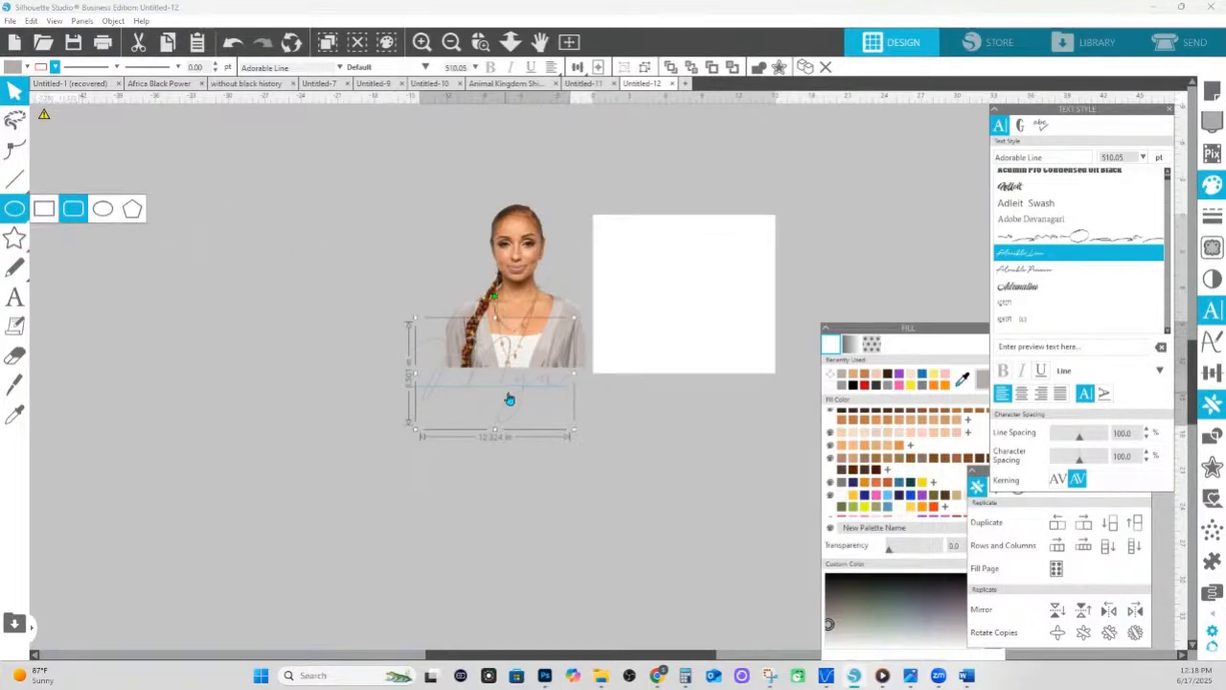
left_click_drag(521, 393, 538, 381)
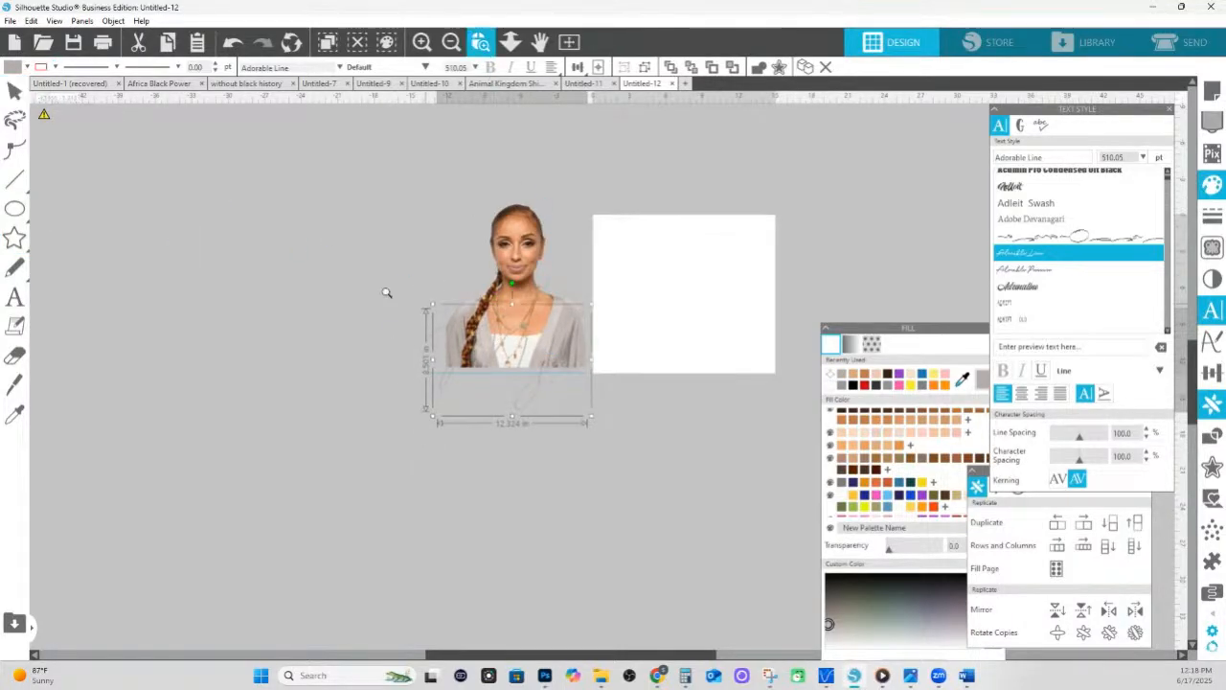
Fill the name text with a reddish brown sampled from the portrait's braid
scroll(628, 402, "up", 5)
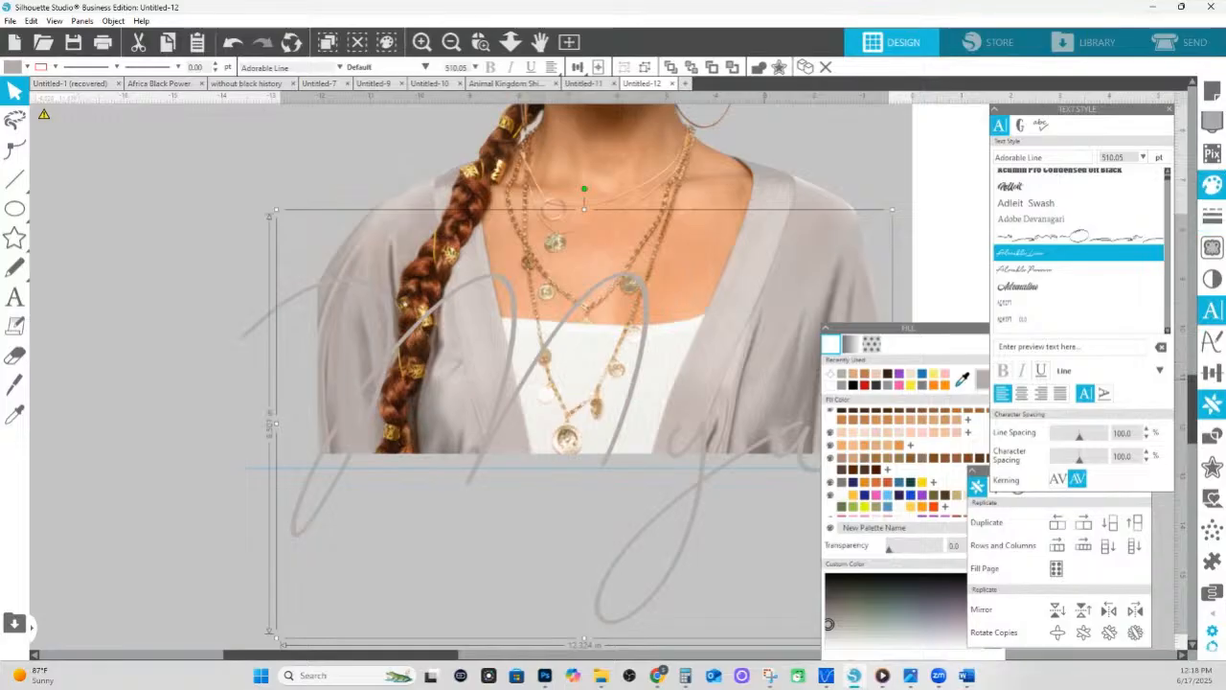
left_click(1212, 186)
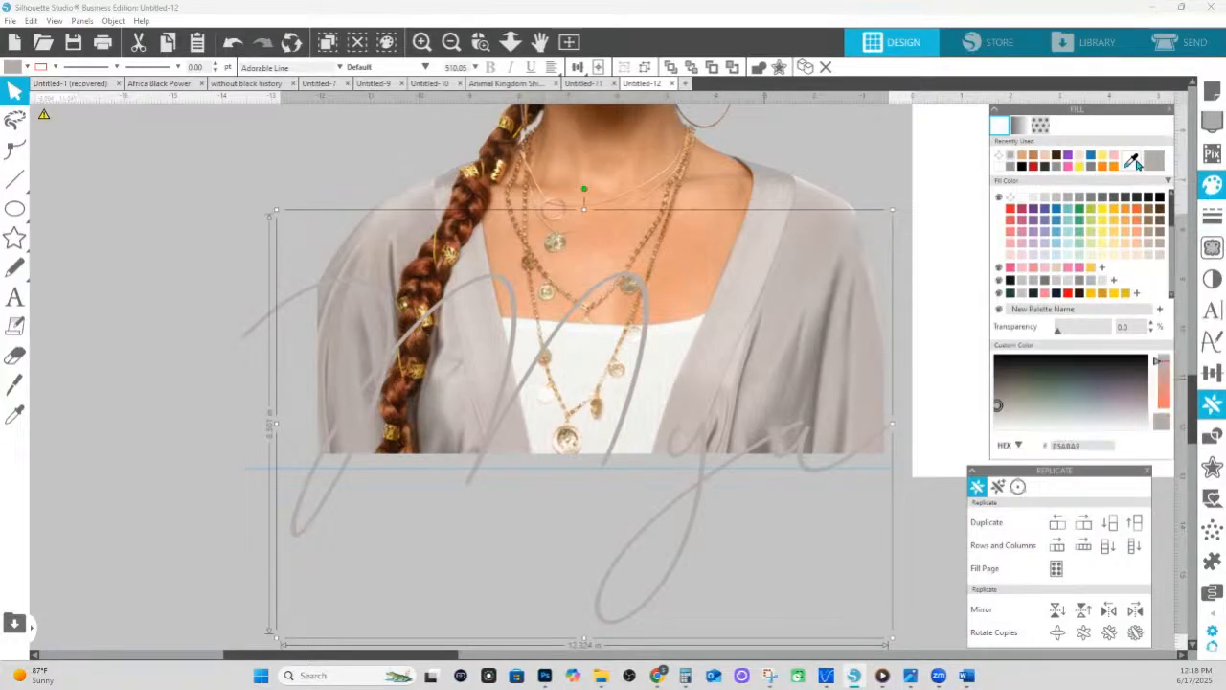
left_click(481, 216)
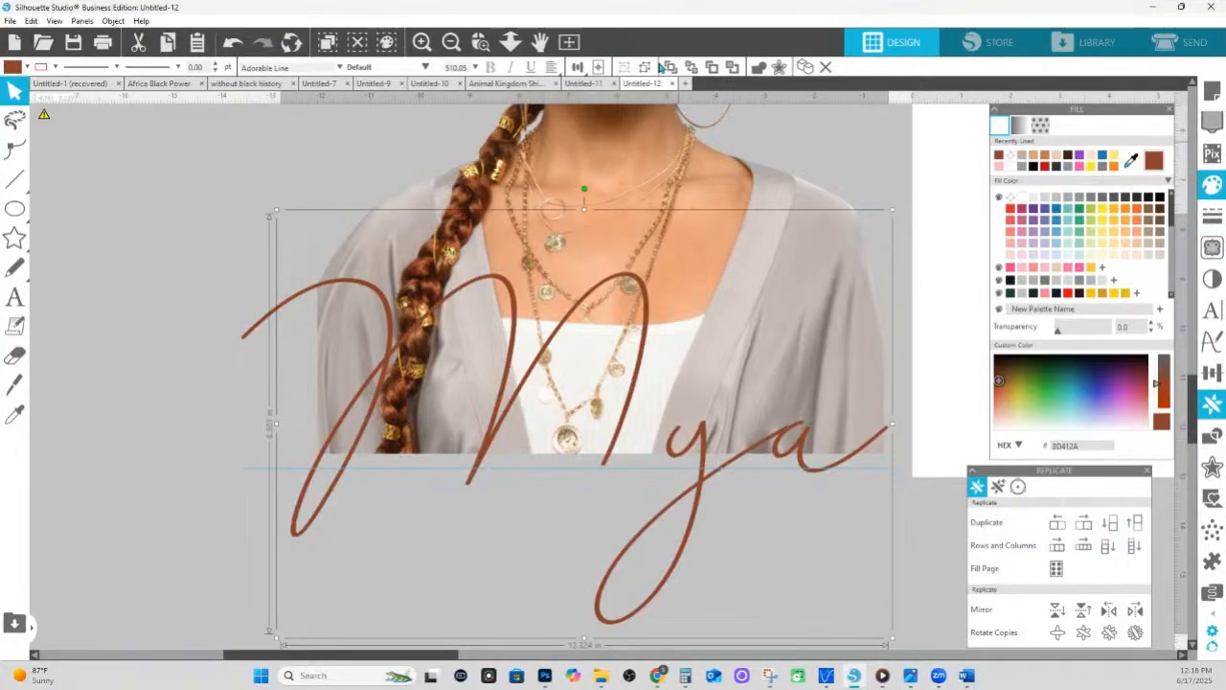
left_click(514, 41)
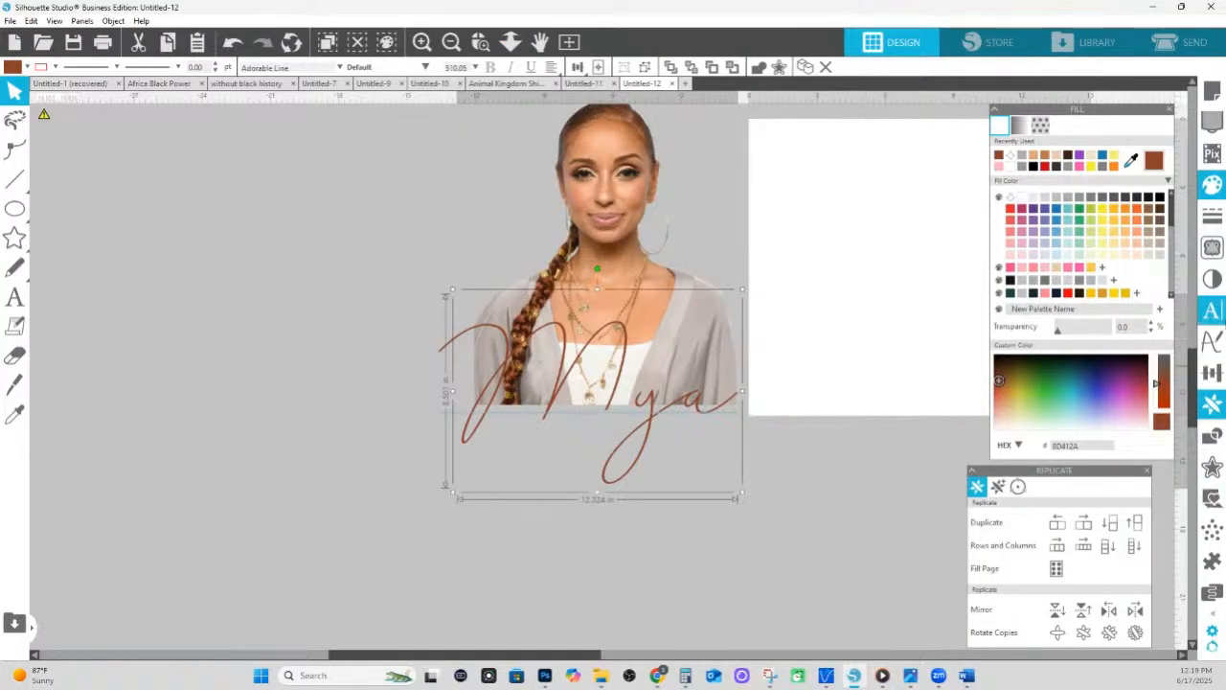
Try the Adorable Pressure font on the name text, and set it in the bolder Advocate Script
left_click(1213, 313)
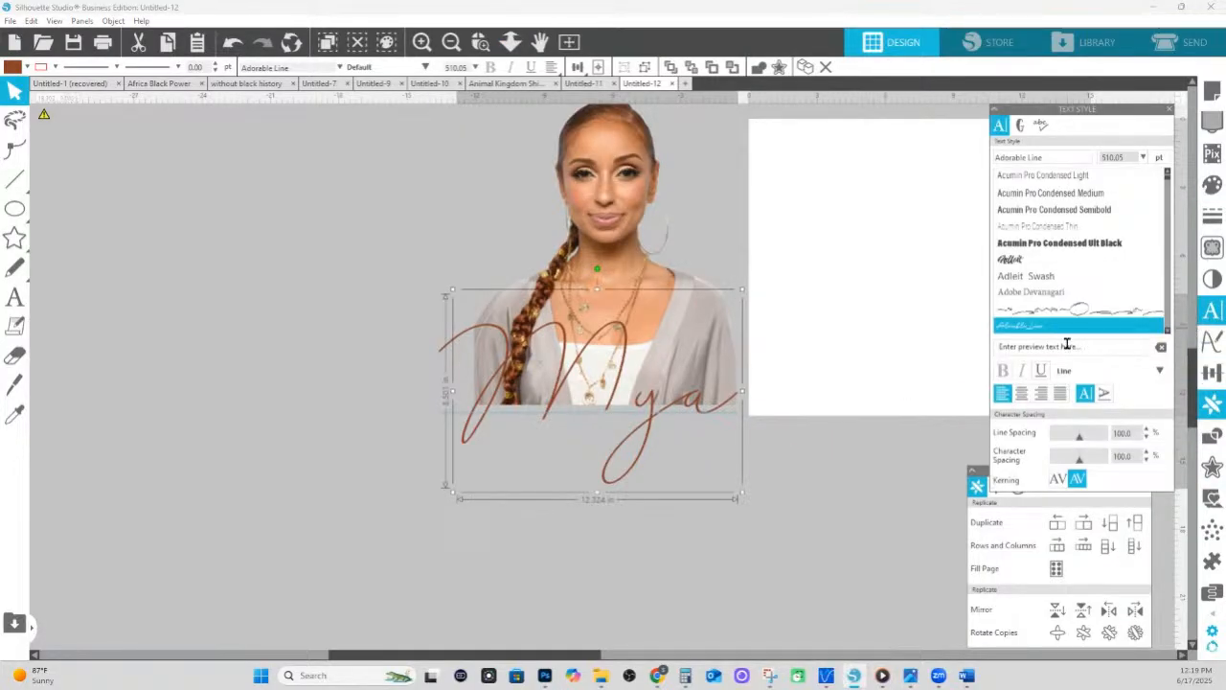
scroll(1073, 326, "down", 2)
left_click(1052, 265)
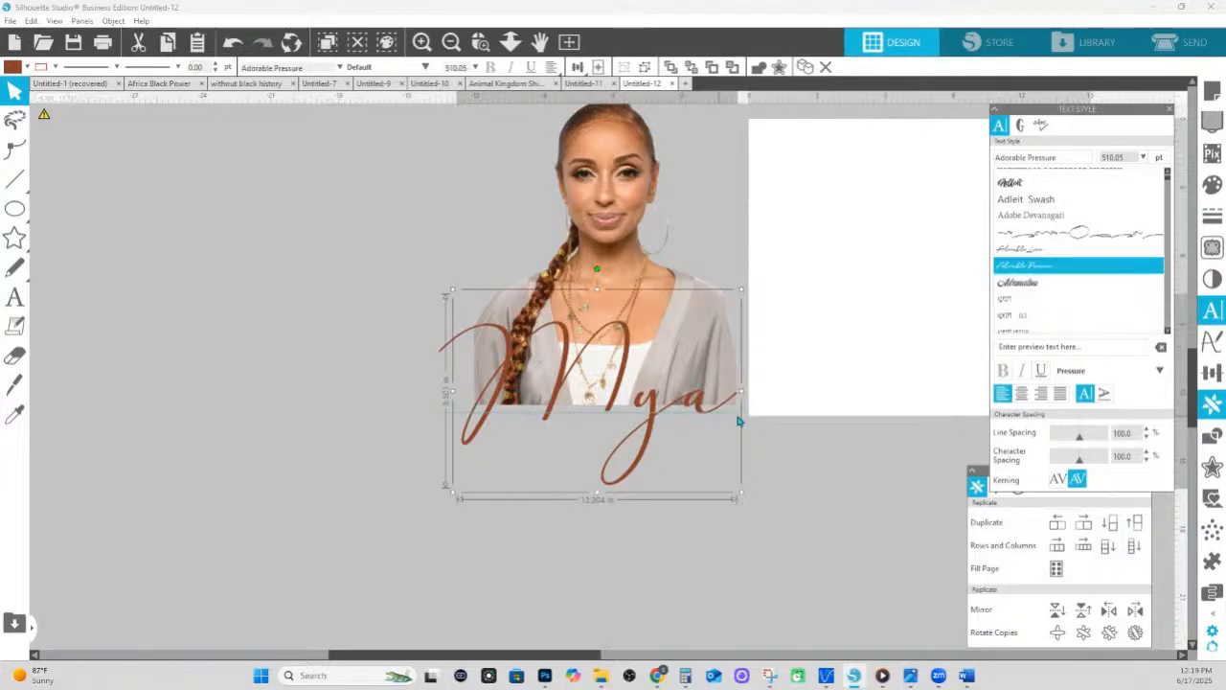
scroll(1065, 280, "down", 2)
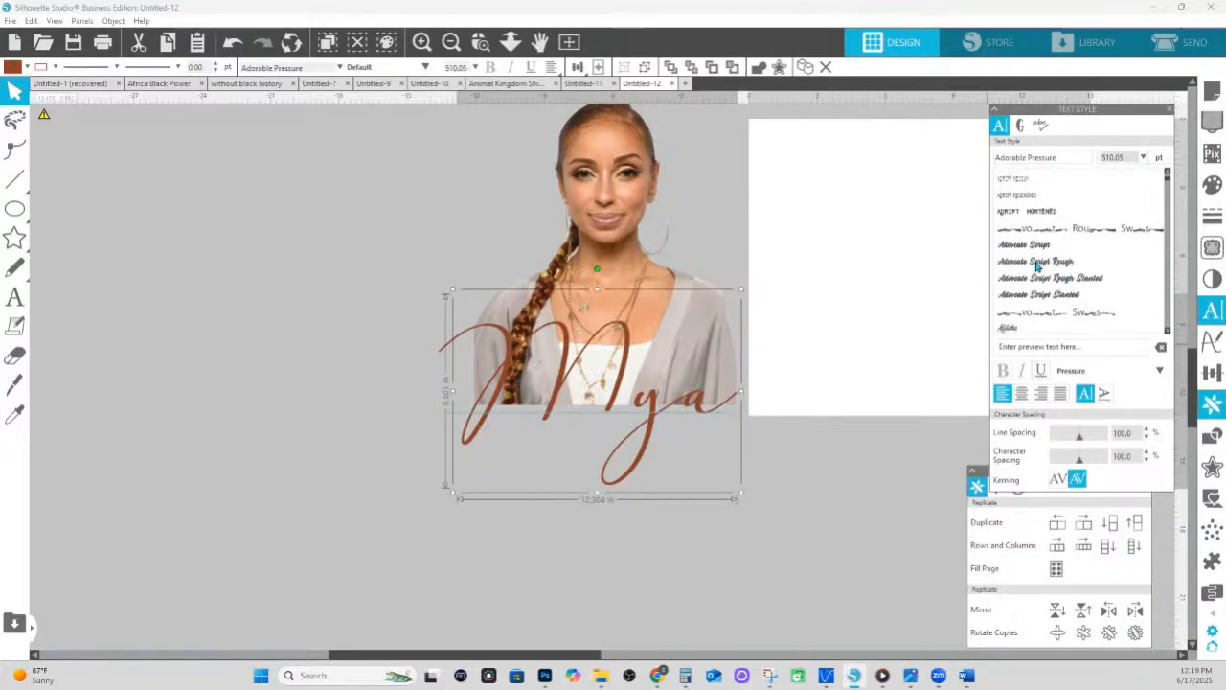
left_click(1038, 247)
scroll(1039, 257, "down", 2)
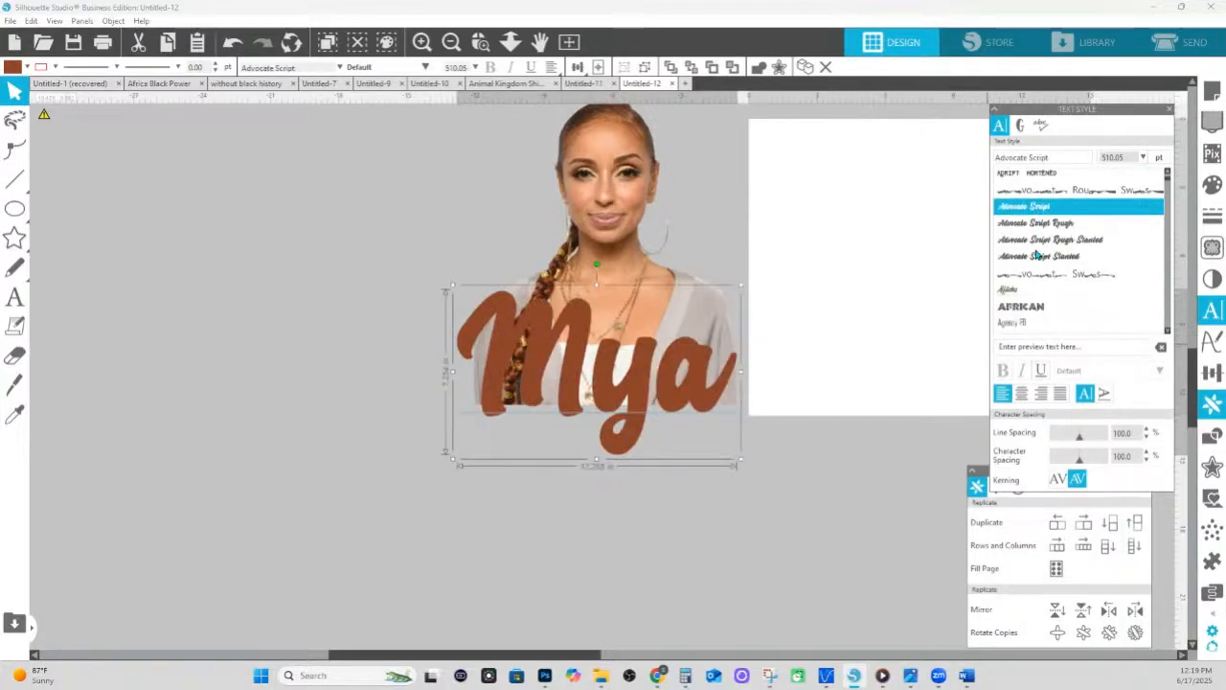
Try several script fonts on the Mya text, including Alehouse Script and Alessandra Script, and settle on Alishader
left_click(1039, 252)
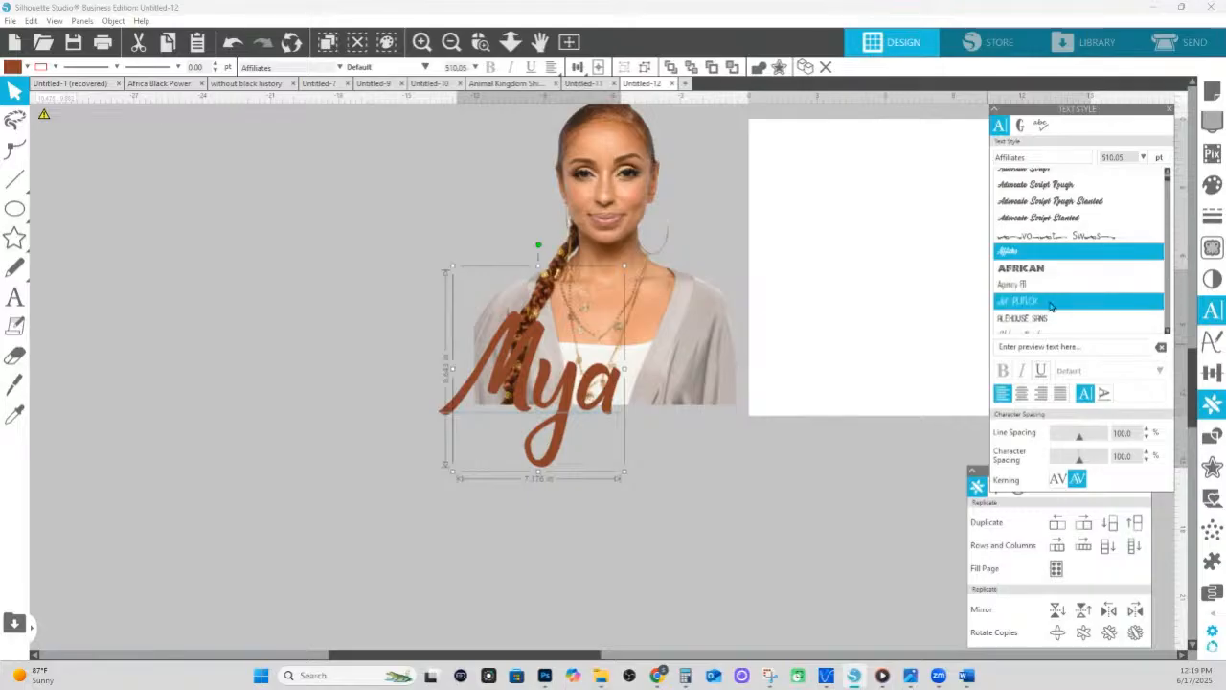
scroll(1049, 288, "down", 3)
left_click(1039, 220)
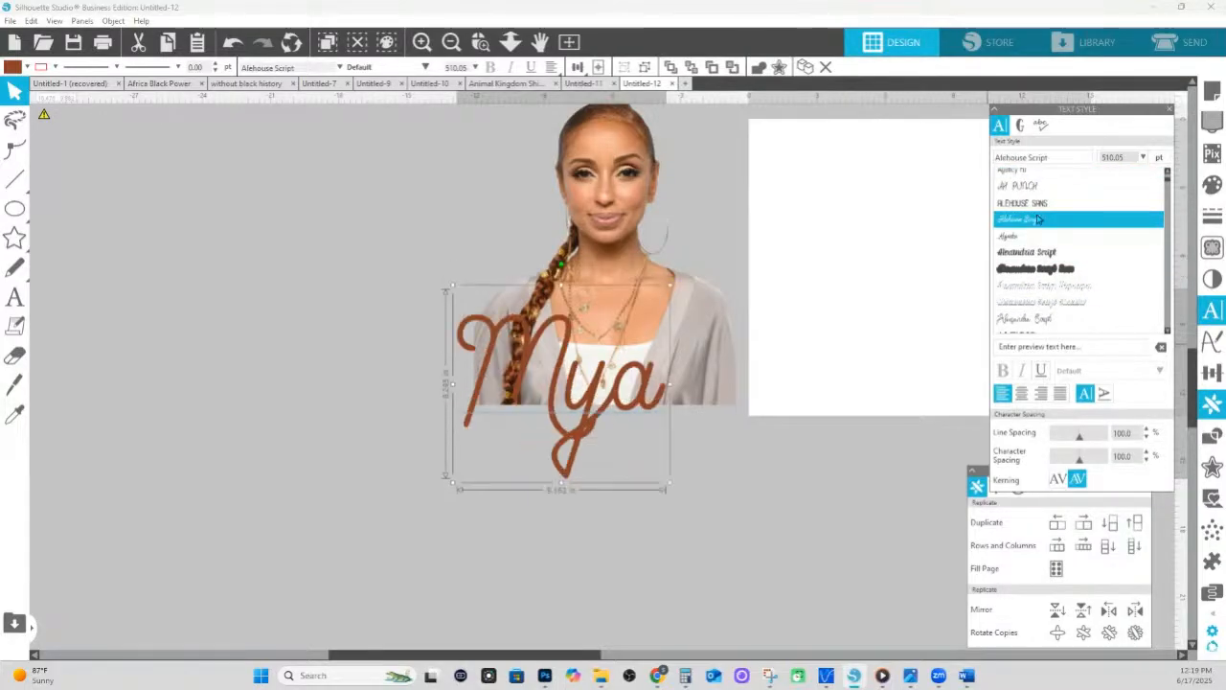
left_click(1042, 322)
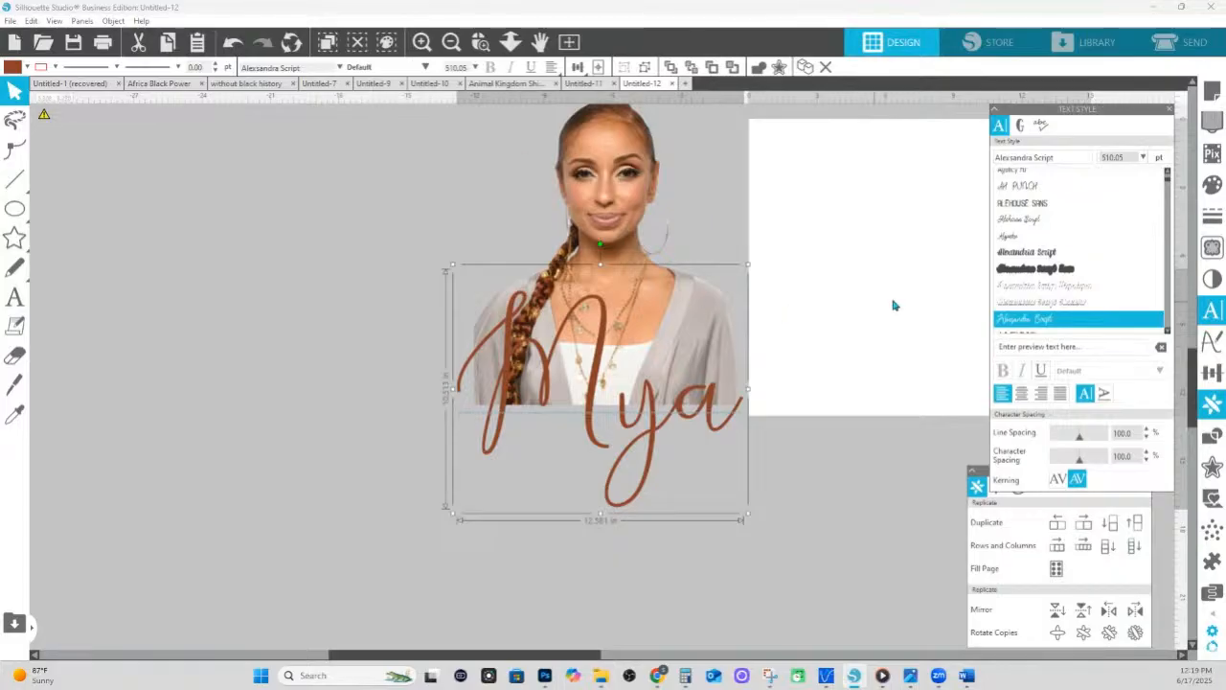
scroll(1039, 309, "down", 2)
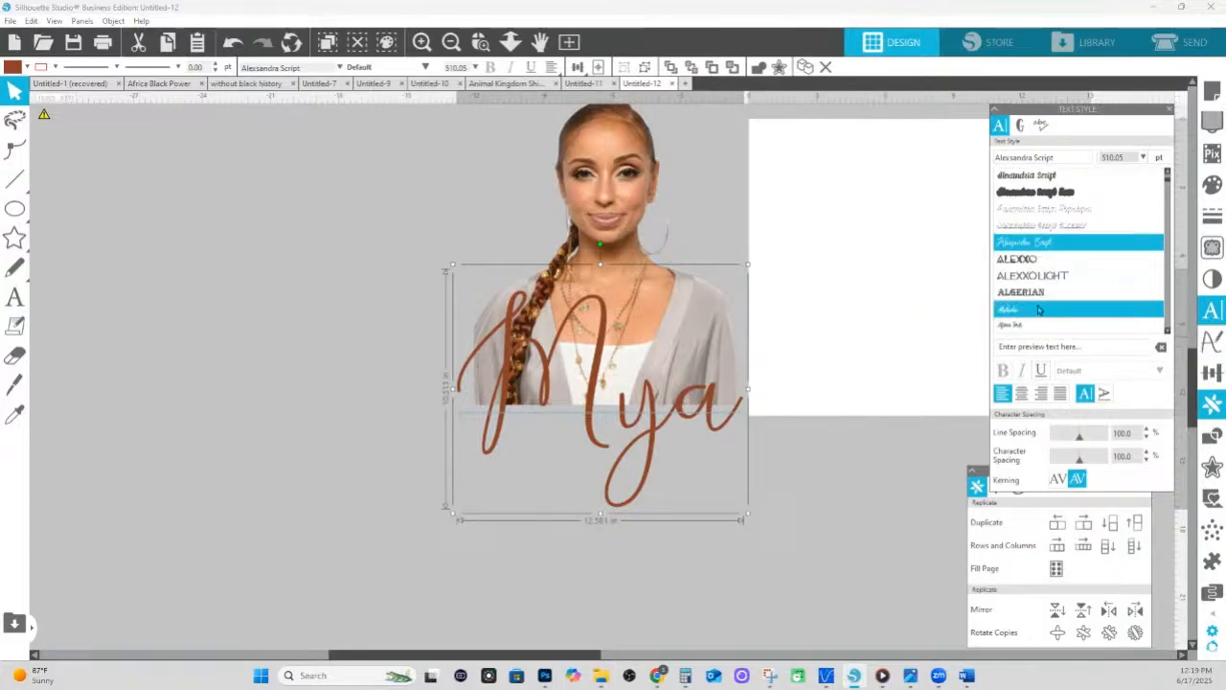
left_click(1035, 308)
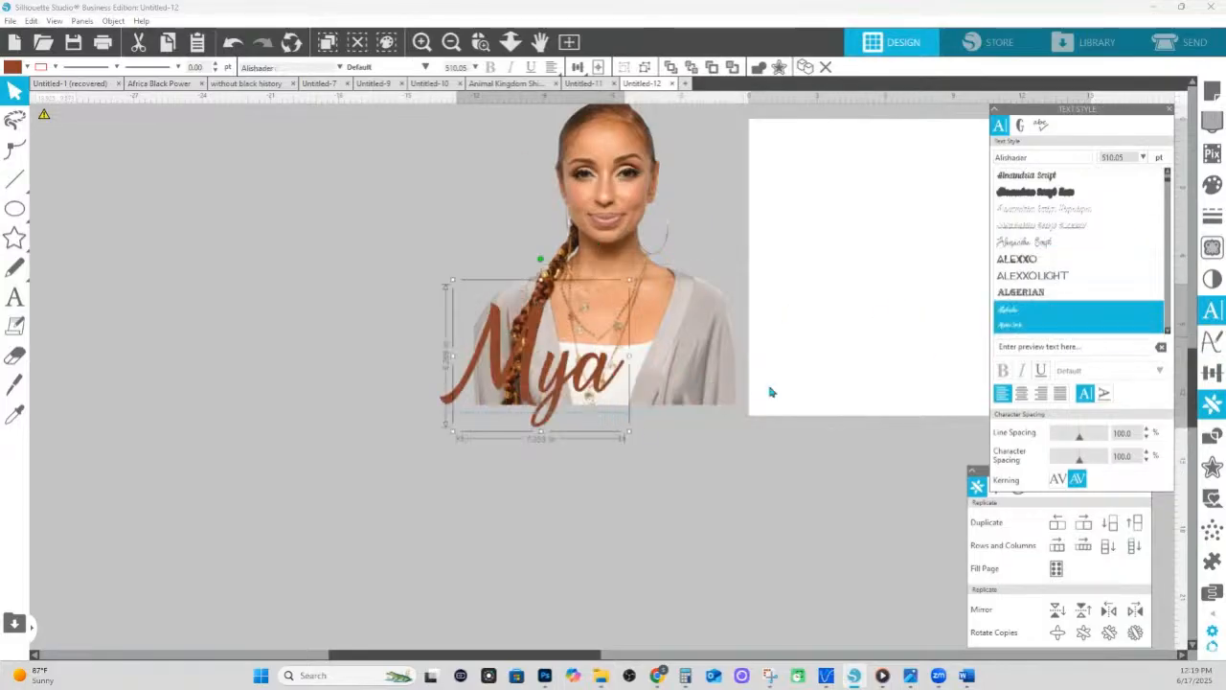
Check the family design in the Untitled-11 document, and return to Untitled-12
left_click(510, 41)
left_click(586, 84)
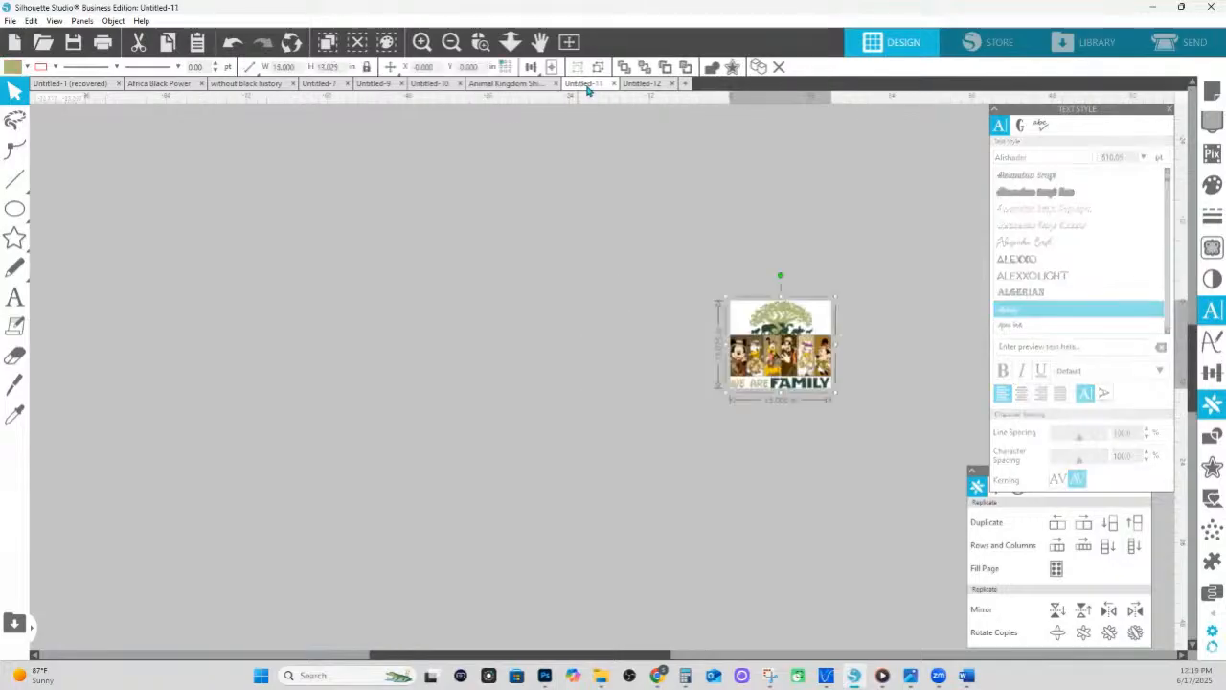
left_click(627, 84)
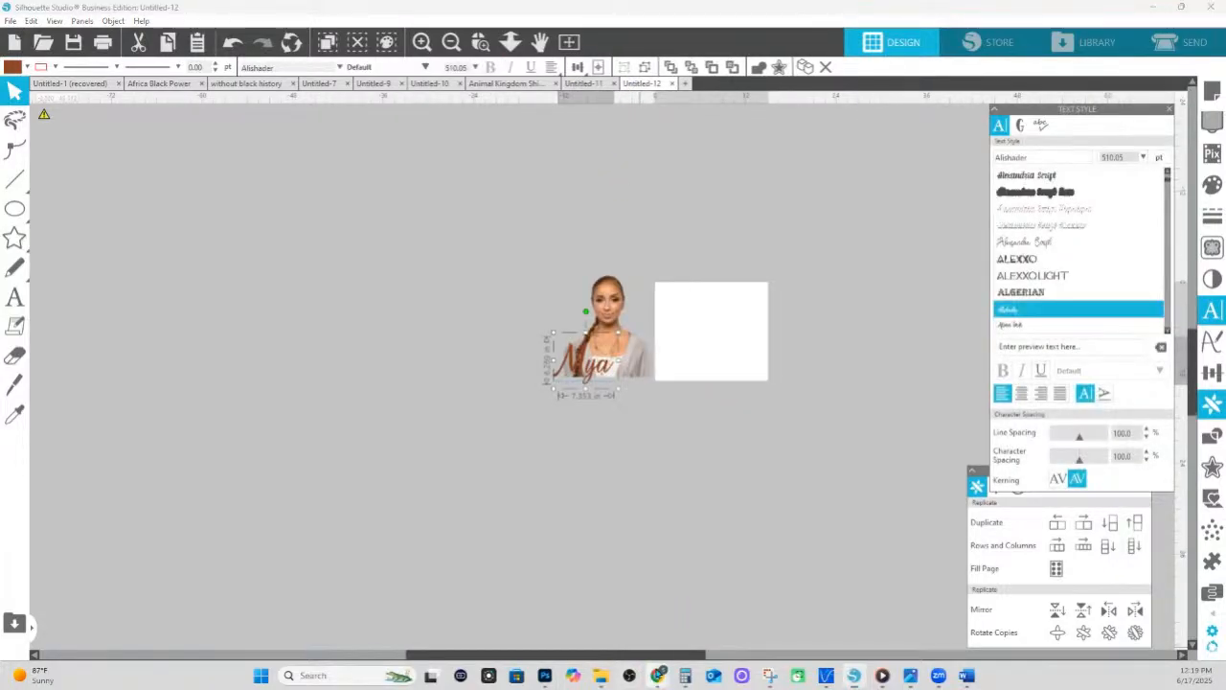
Switch to Chrome and bring the recently downloaded image-removebg (6).png onto the page of the Untitled-12 design
mouse_move(657, 676)
left_click(1068, 603)
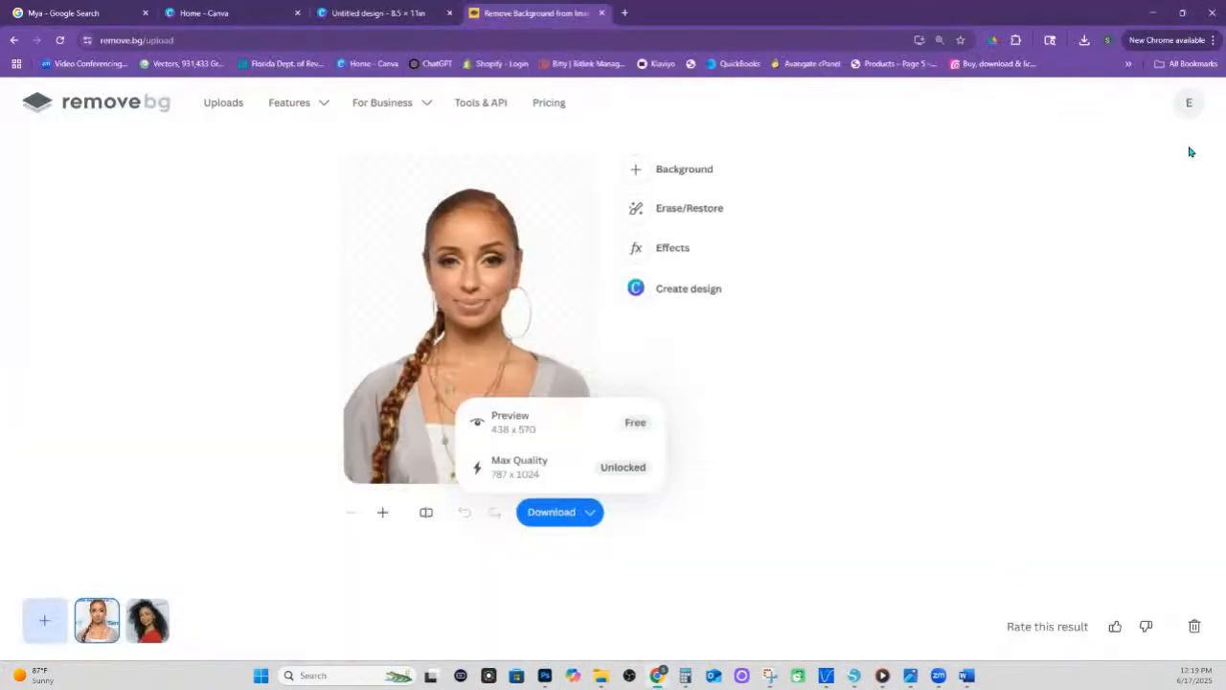
left_click(1086, 40)
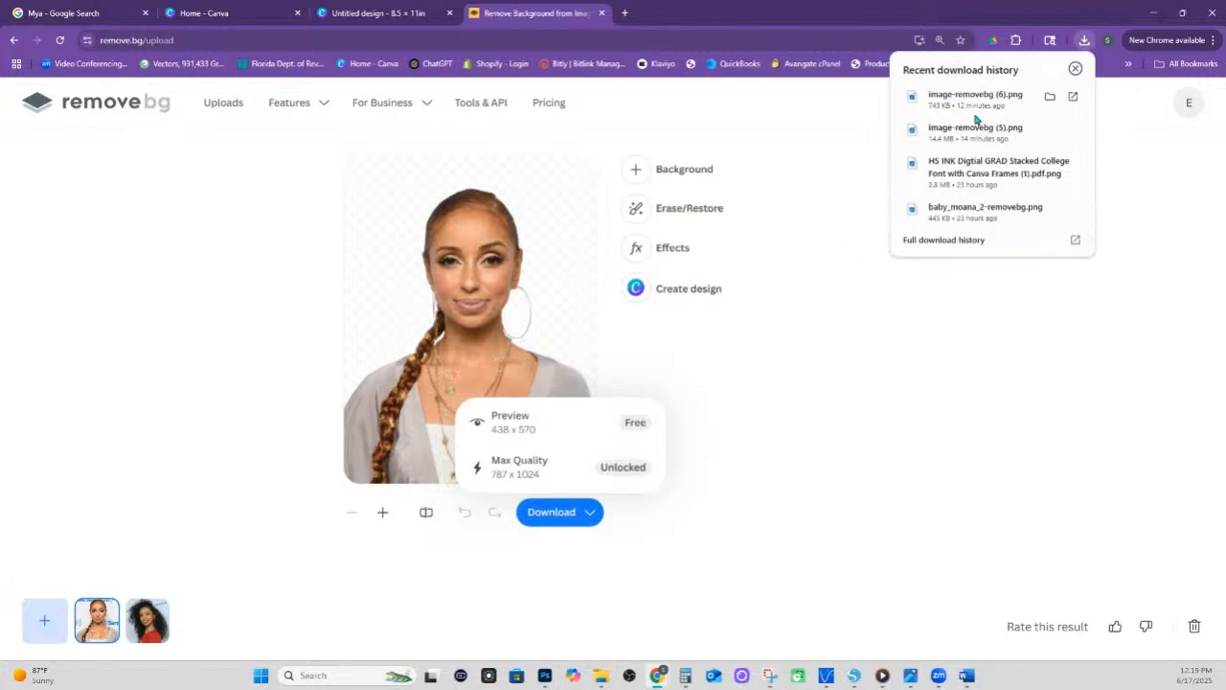
left_click_drag(972, 98, 933, 309)
left_click_drag(890, 384, 710, 333)
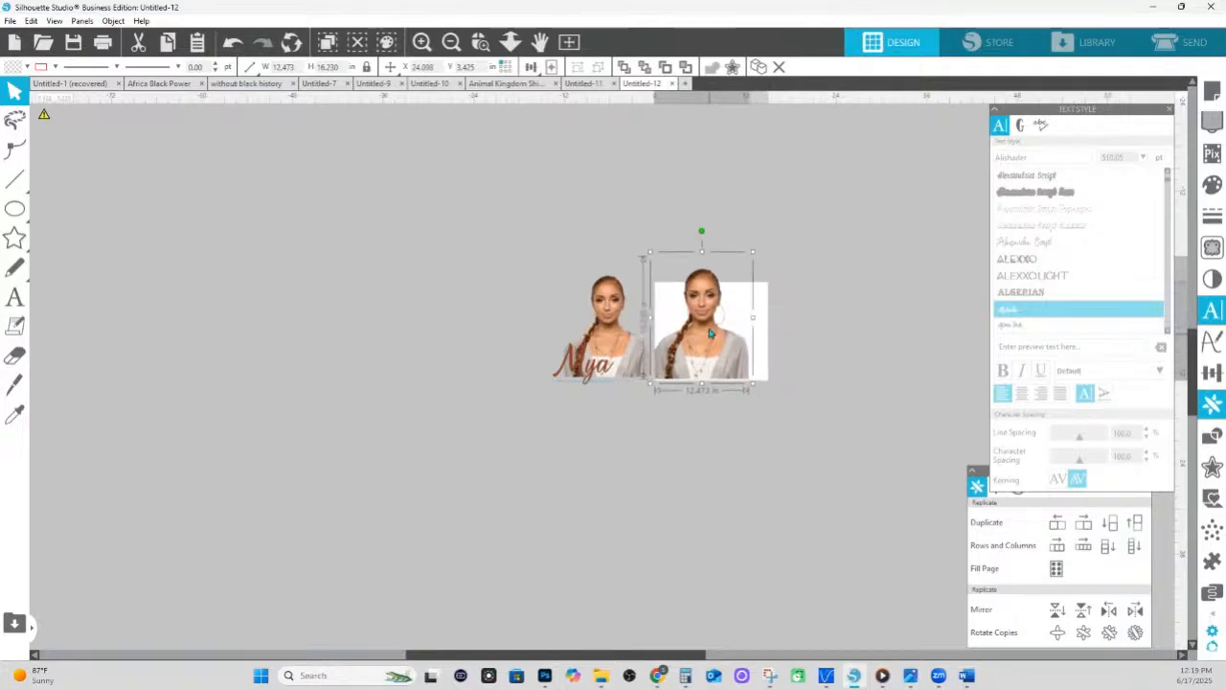
Scale the newly placed photo down proportionally to about 10.3 in wide and 13.4 in tall, and deselect it
left_click(480, 41)
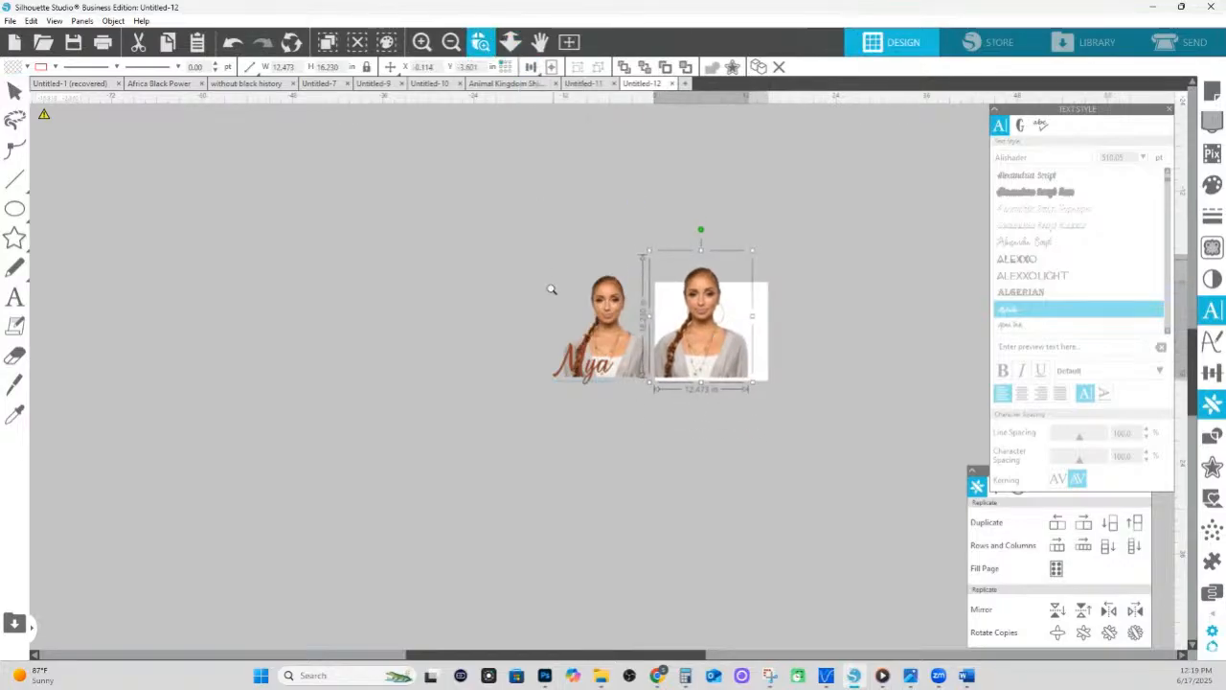
left_click_drag(551, 289, 628, 314)
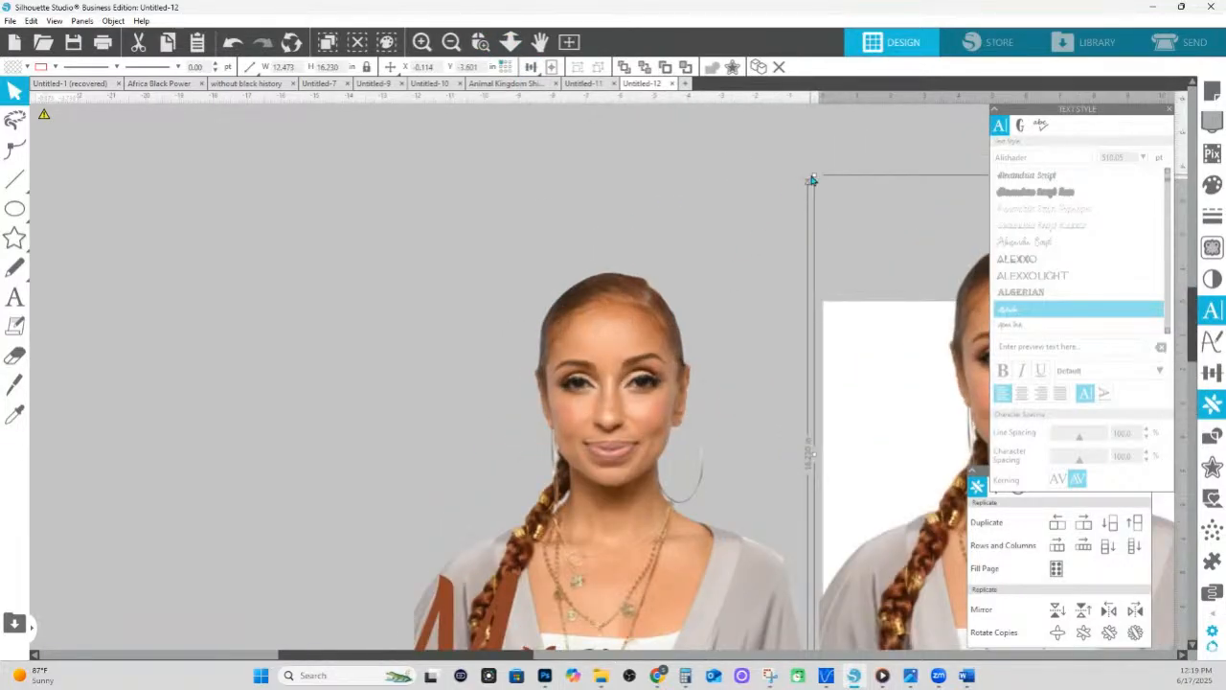
left_click_drag(812, 180, 883, 276)
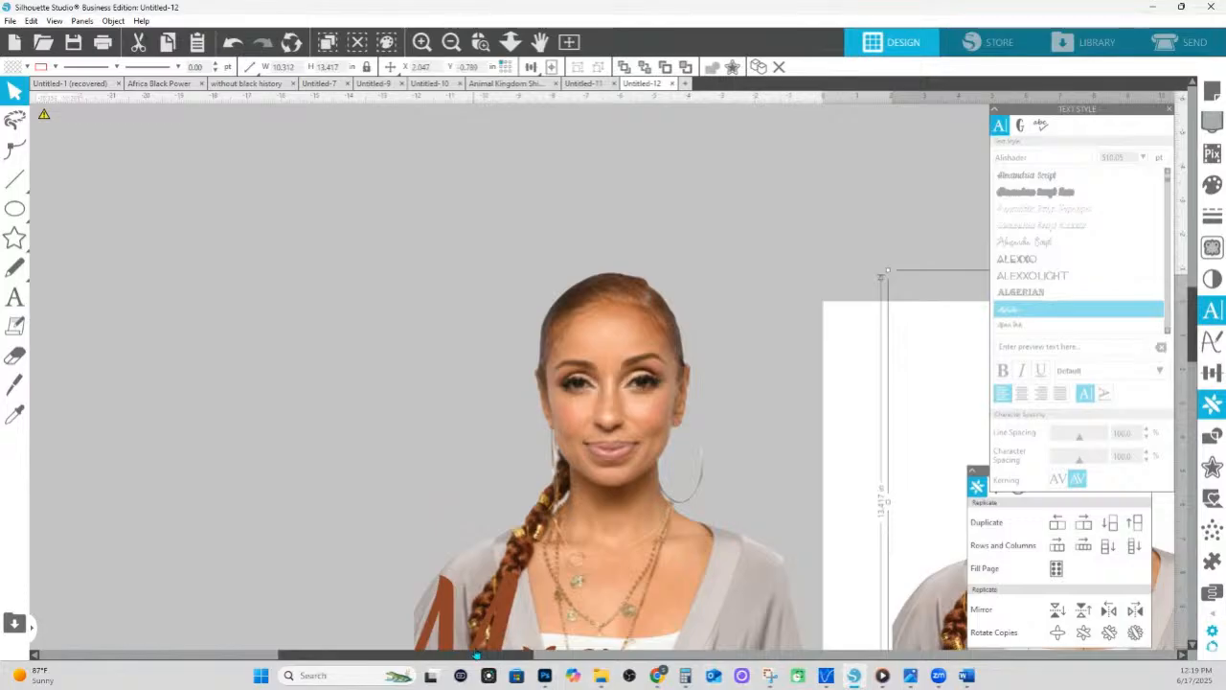
left_click_drag(476, 648, 451, 637)
left_click(528, 194)
left_click(510, 42)
left_click_drag(532, 239, 534, 305)
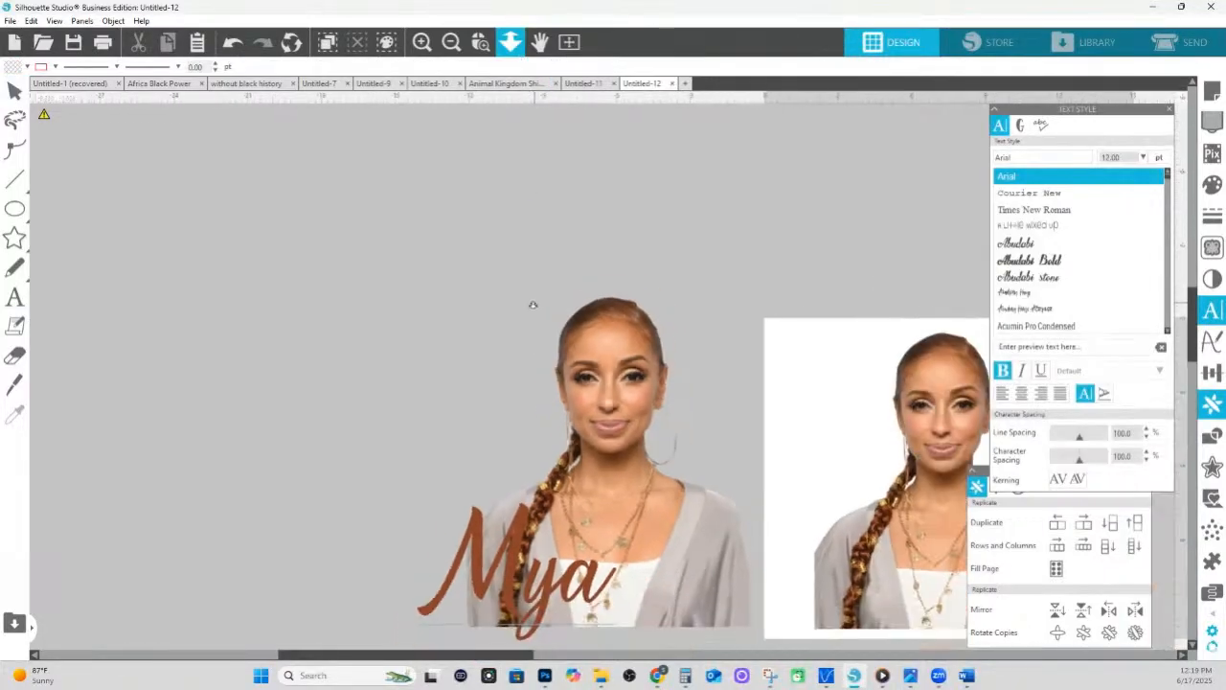
Reposition the photo at the page's left edge and resize it to about 10.8 in wide and 14.1 in tall
left_click_drag(916, 453, 852, 424)
left_click_drag(853, 464, 844, 451)
left_click_drag(742, 285, 713, 246)
left_click_drag(842, 473, 878, 477)
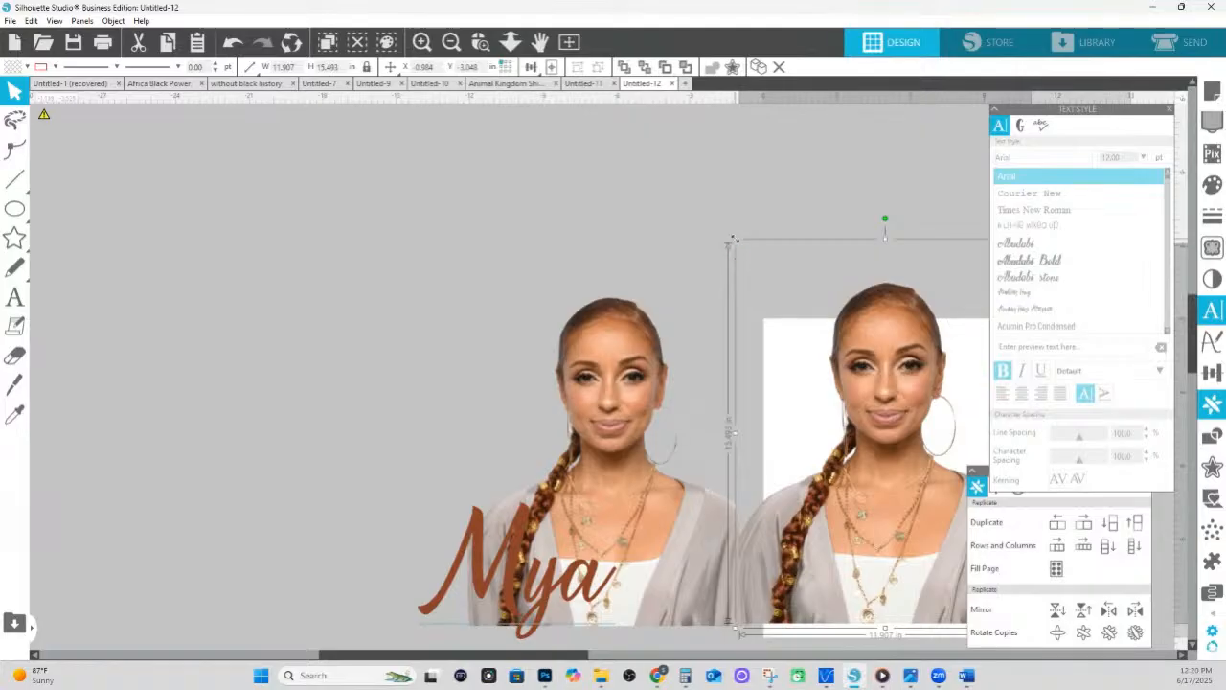
left_click_drag(733, 246, 763, 274)
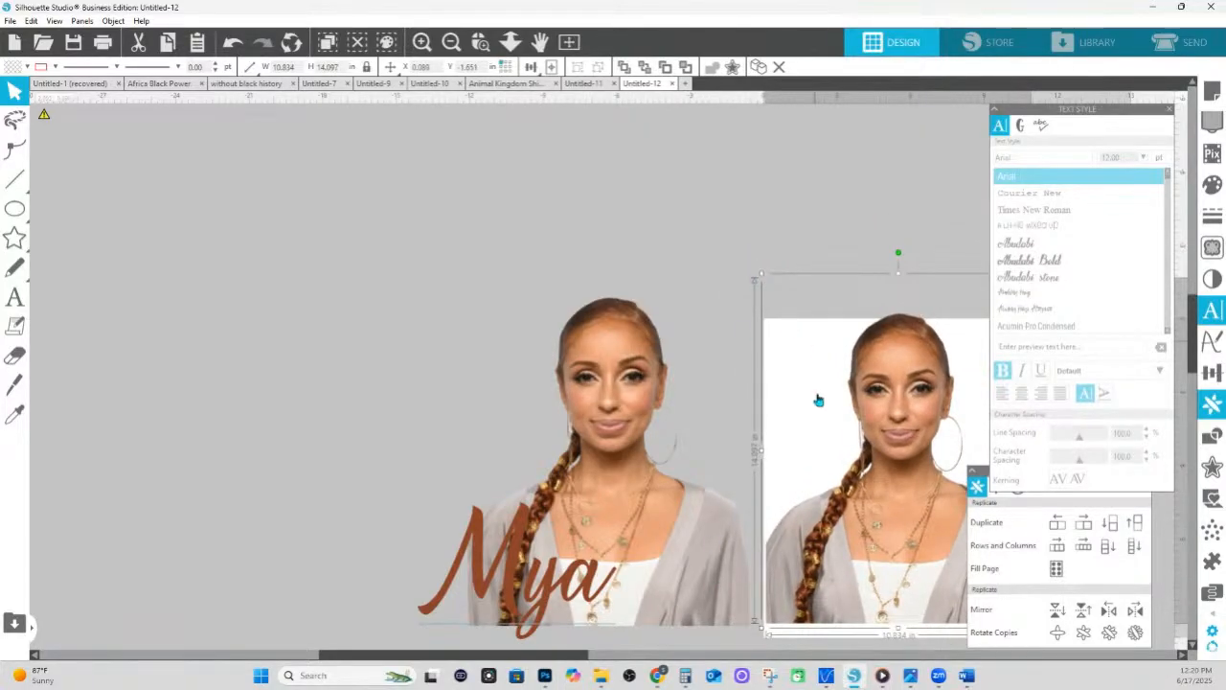
left_click_drag(548, 655, 608, 657)
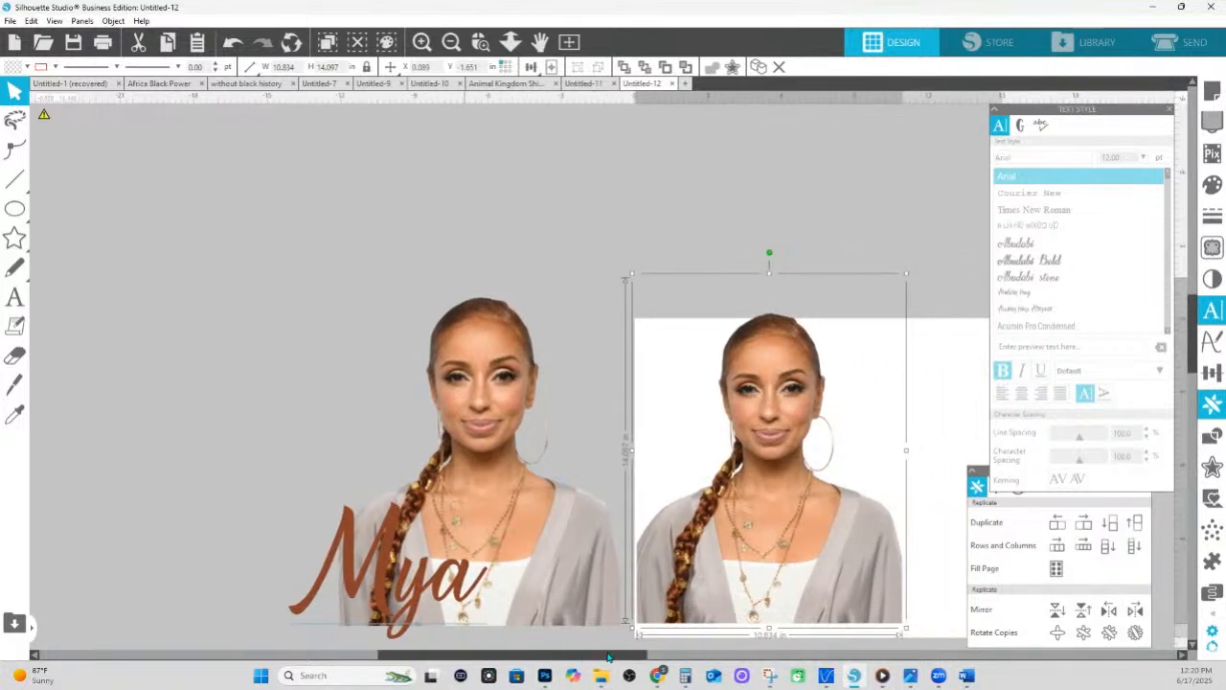
scroll(702, 396, "down", 2)
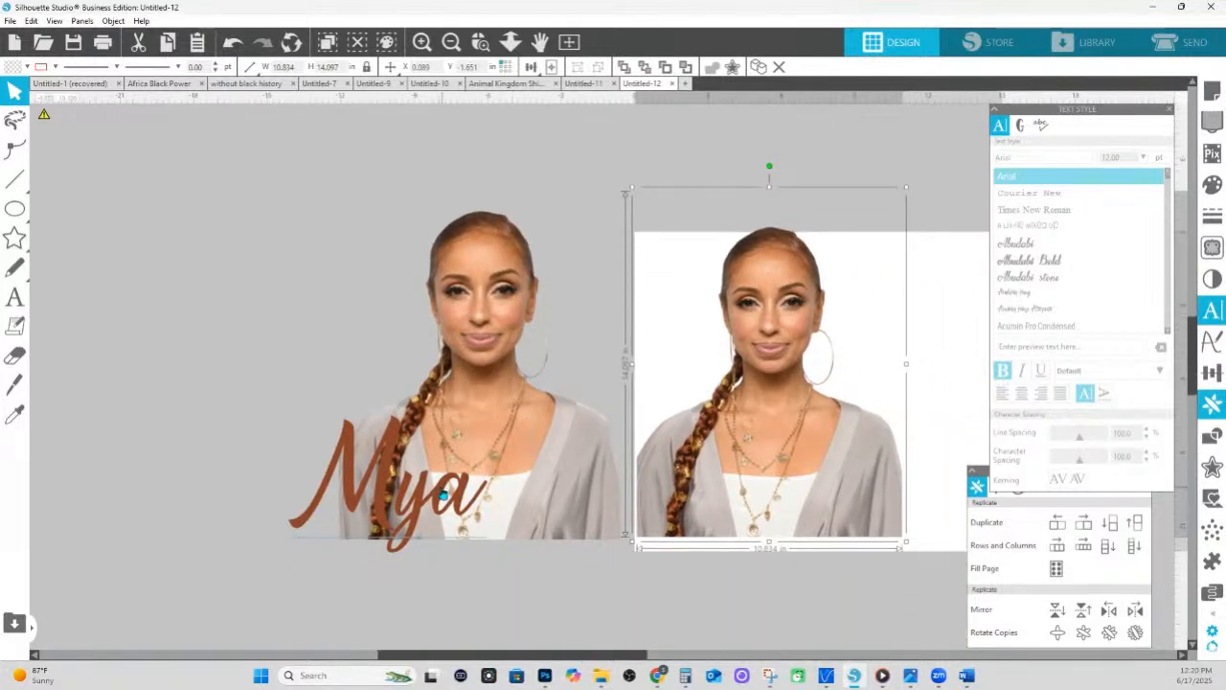
Place the Mya text in front of the lower part of the photo on the page, and select both objects
left_click_drag(443, 496, 741, 581)
right_click(757, 556)
left_click(814, 511)
right_click(744, 571)
left_click(791, 505)
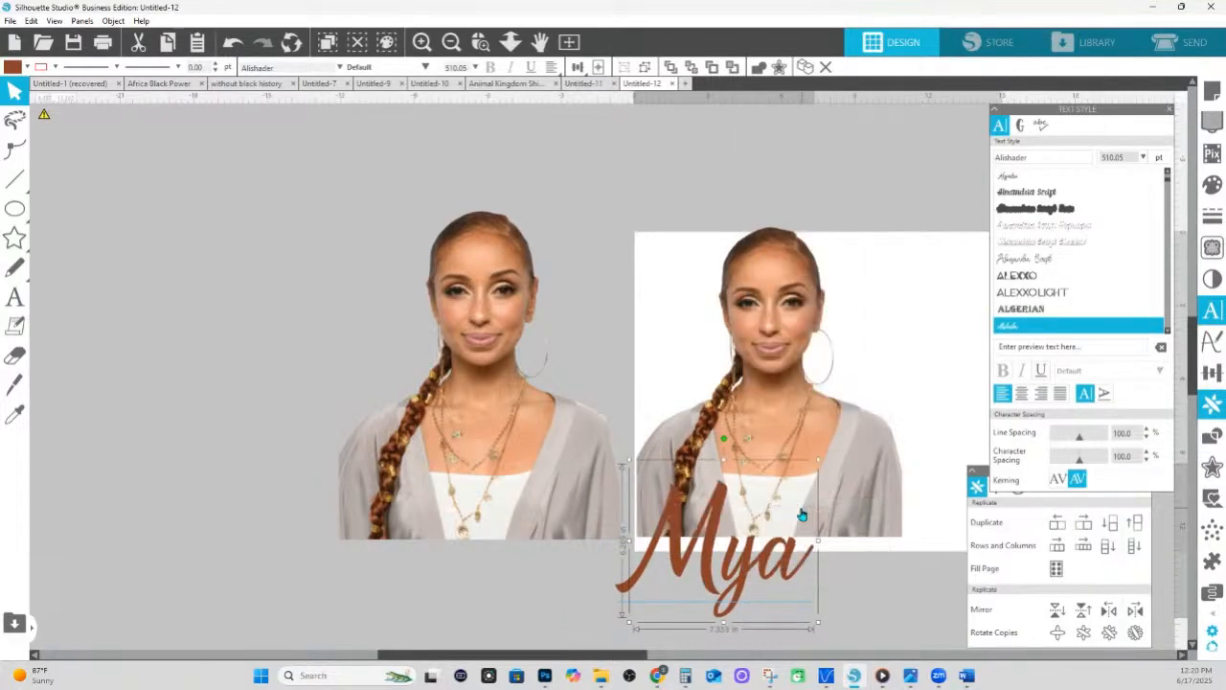
left_click(849, 533, "shift")
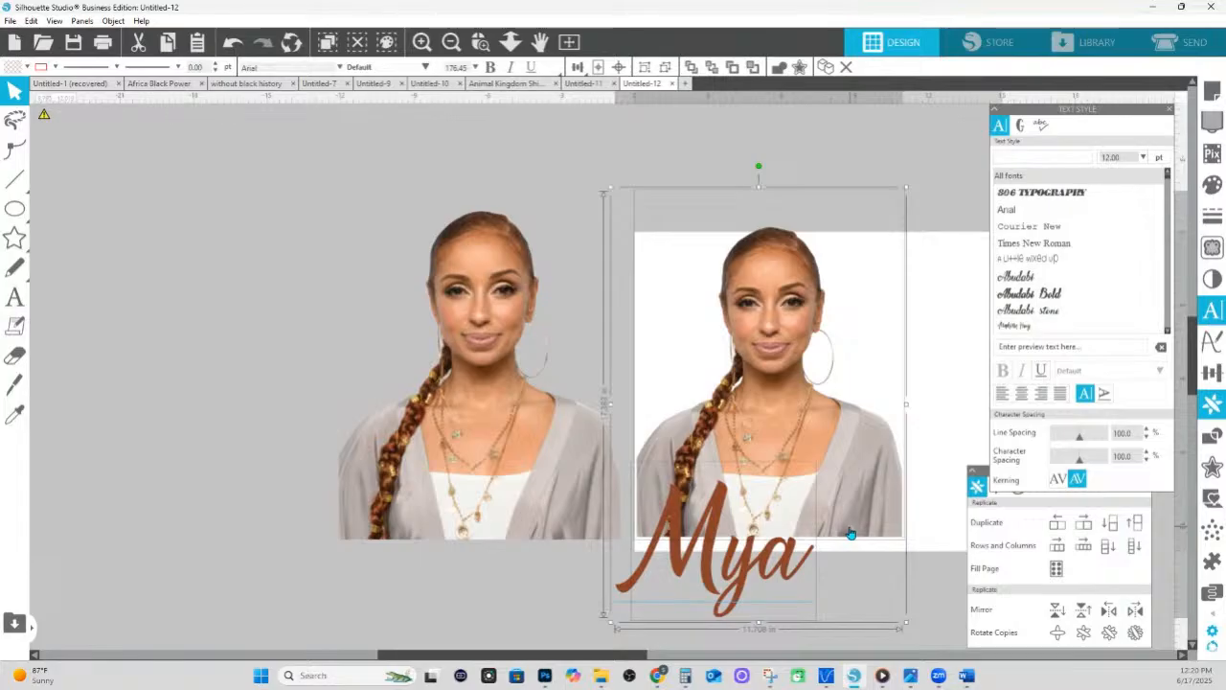
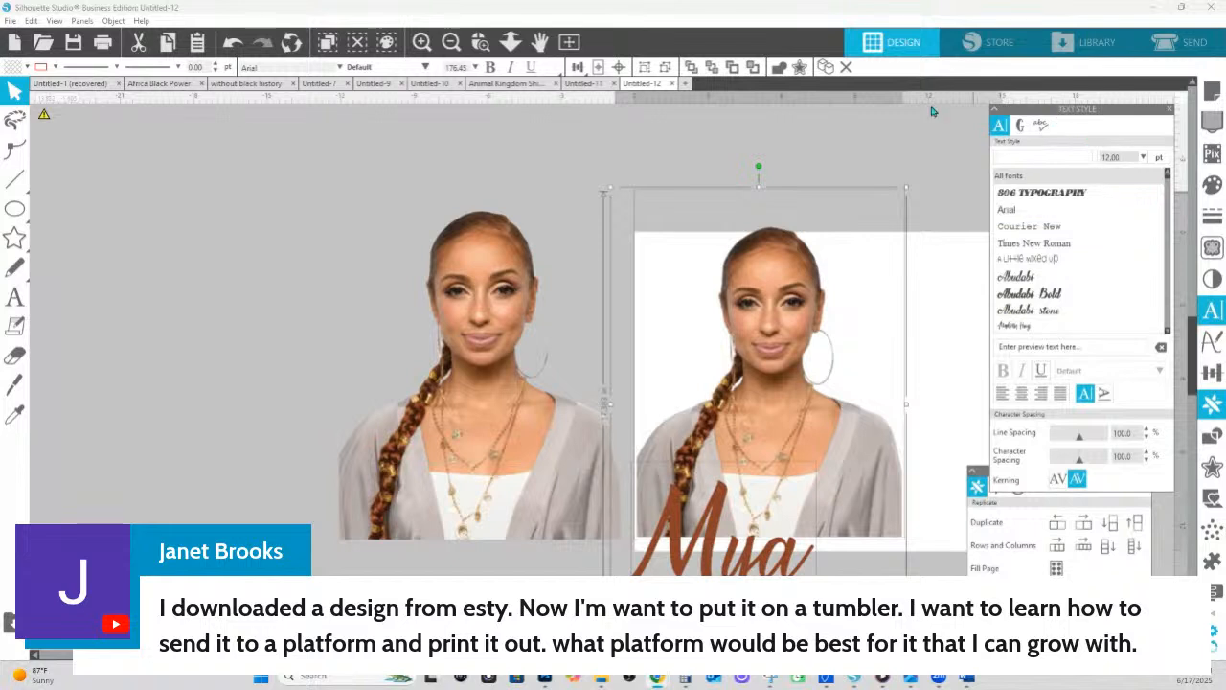
Draw a rectangle about 13.5 in wide and 7.5 in tall in the empty area above and left of the photos
left_click(511, 42)
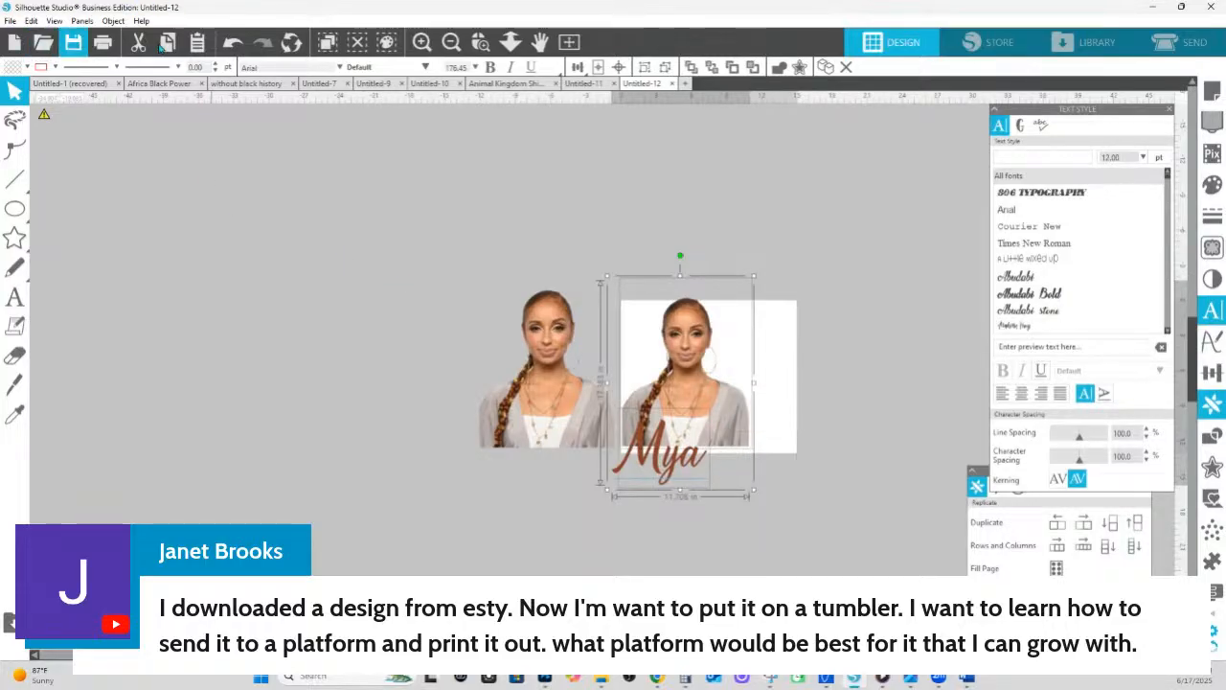
left_click(15, 209)
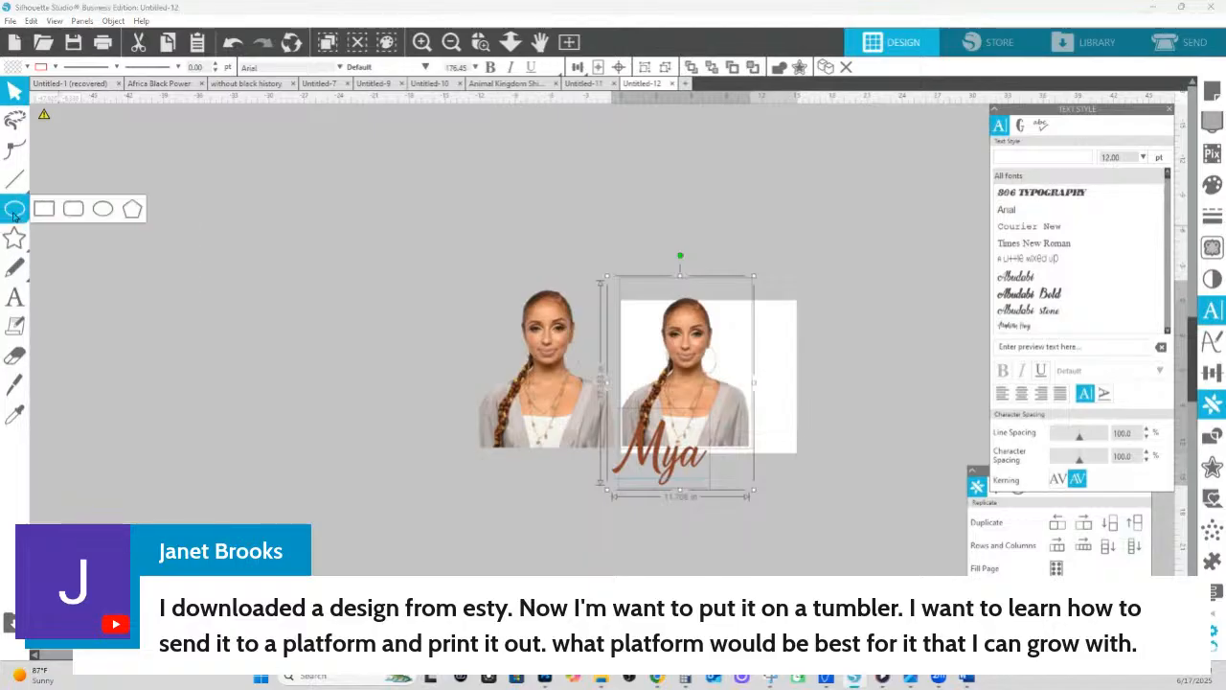
left_click(40, 210)
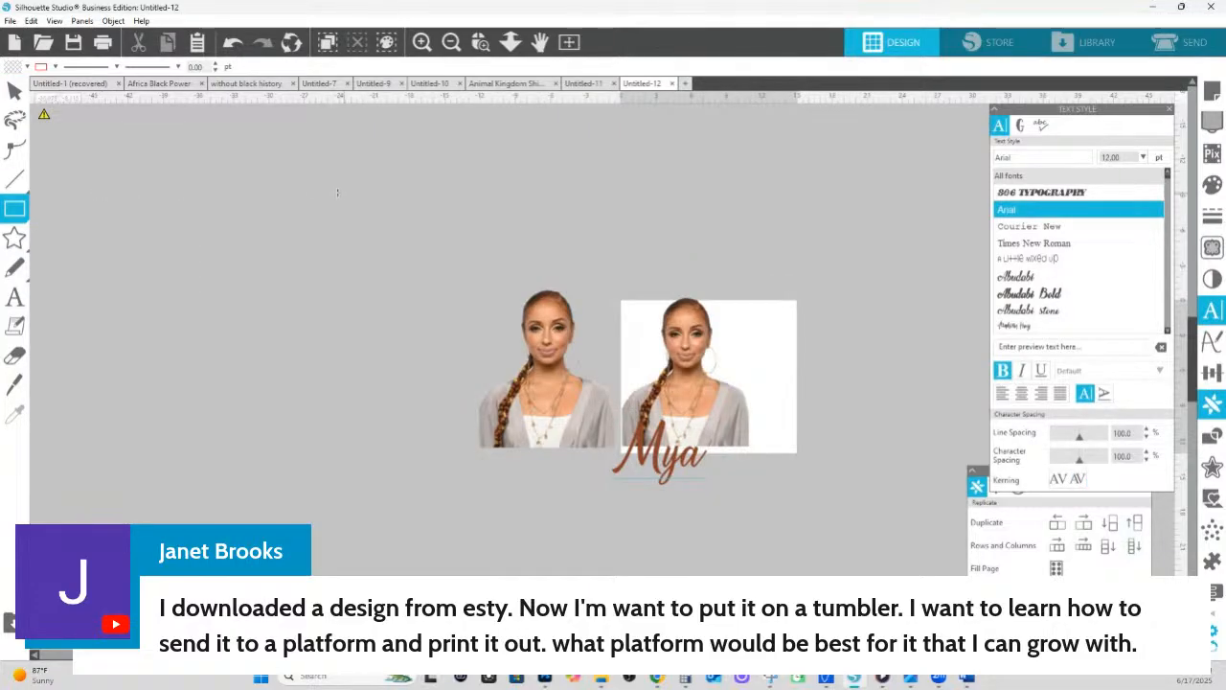
left_click_drag(309, 182, 474, 278)
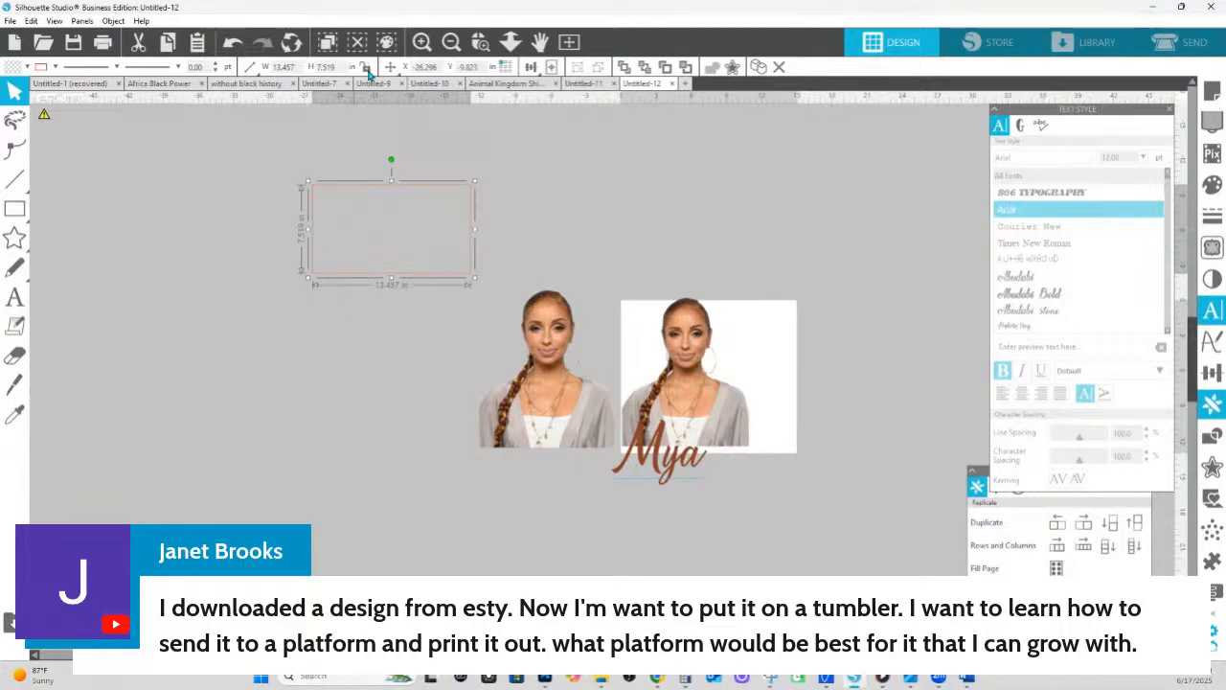
Set the rectangle's width to 9.35 in and its height to 8.25 in
left_click(258, 69)
left_click(255, 72)
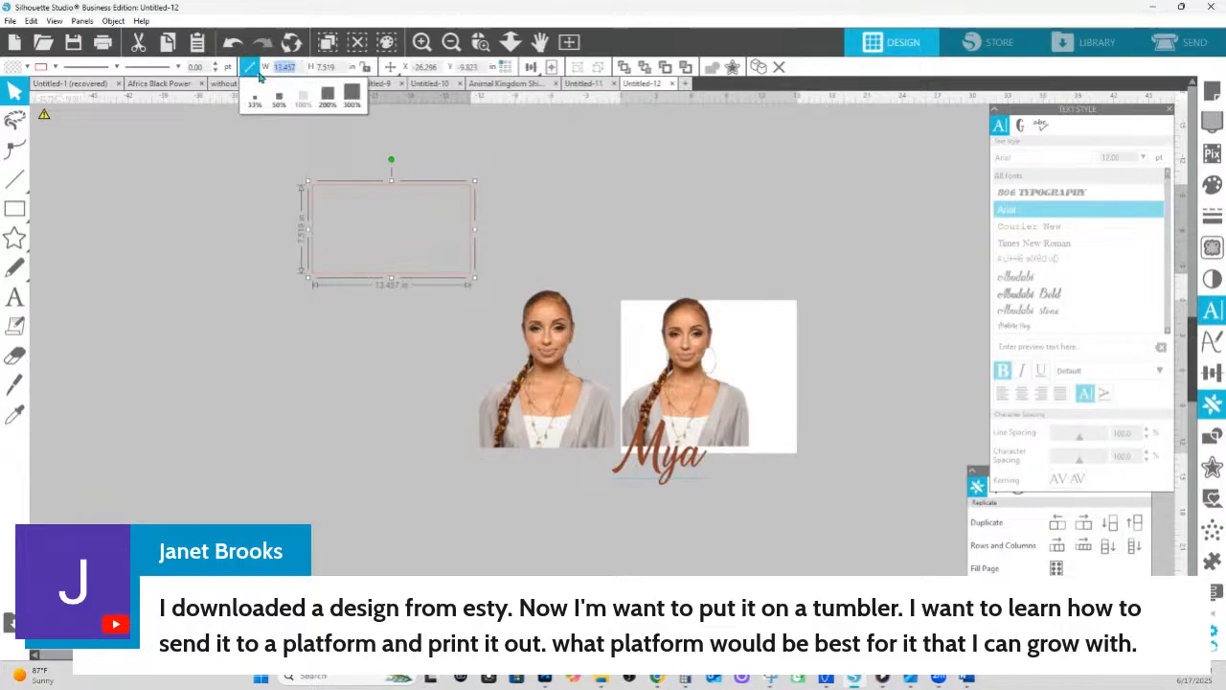
type("9.35")
key("Tab")
type("8.25")
key("Return")
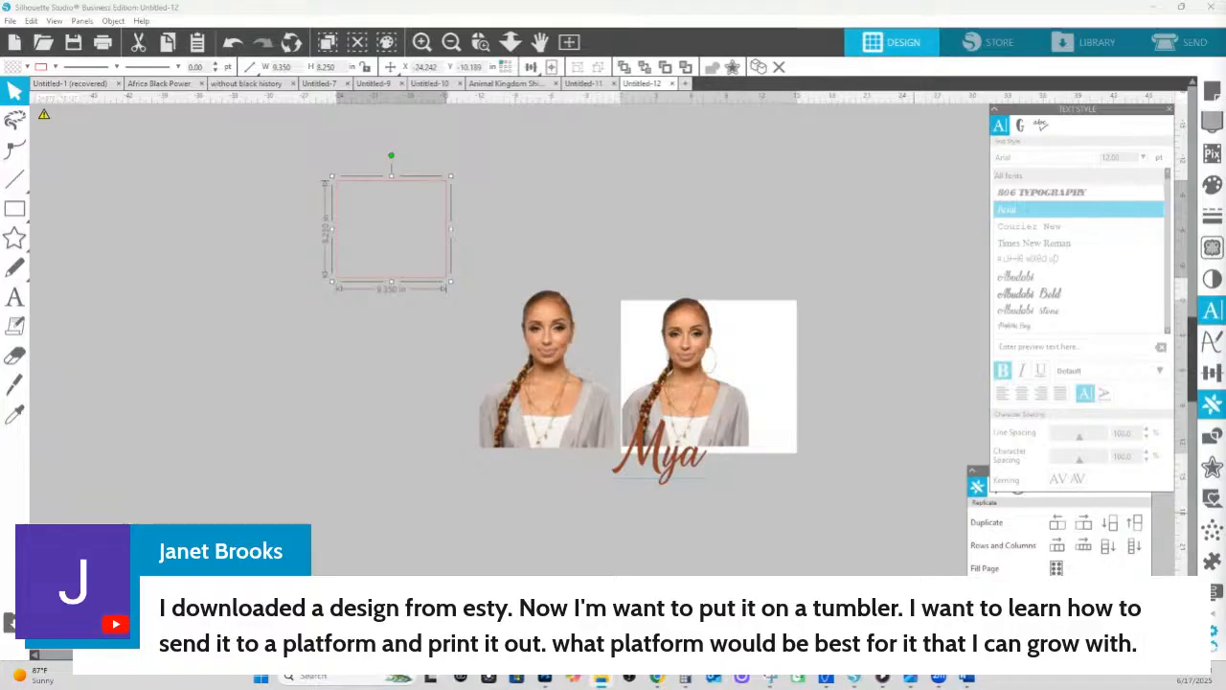
Find the HS INK Digital Though Shall Not Try Me 20oz Tumbler JPG among the wrap files and place it in the design
left_click_drag(1225, 123, 590, 32)
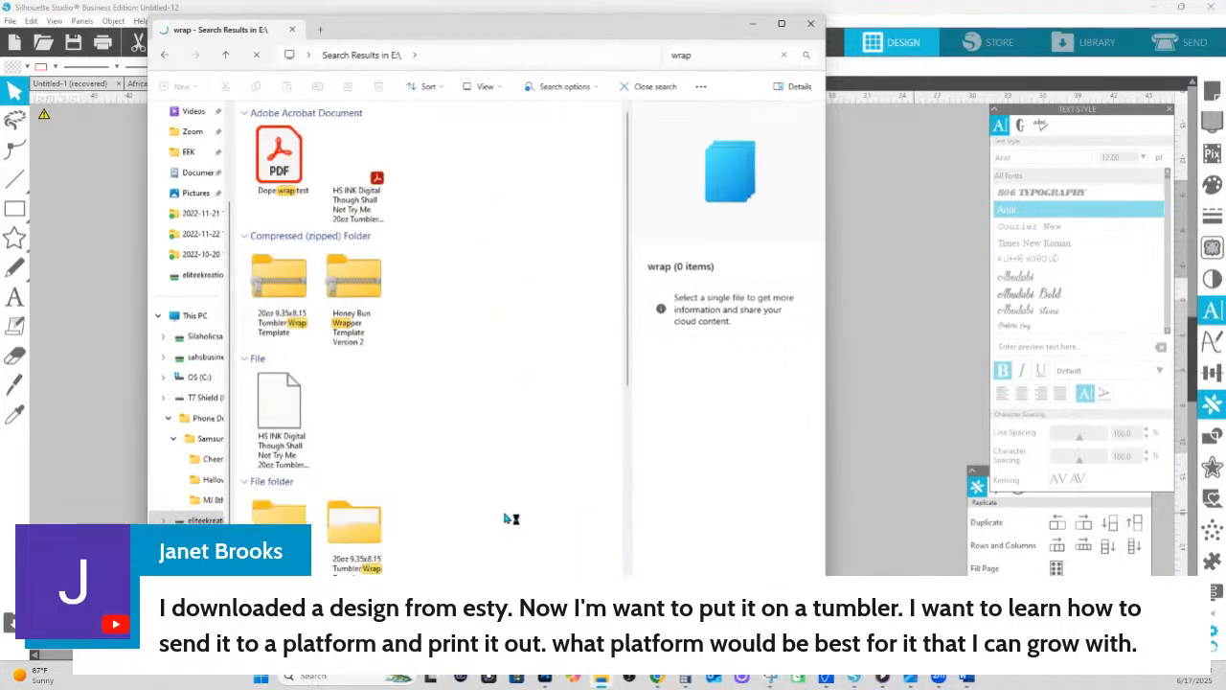
scroll(507, 518, "down", 5)
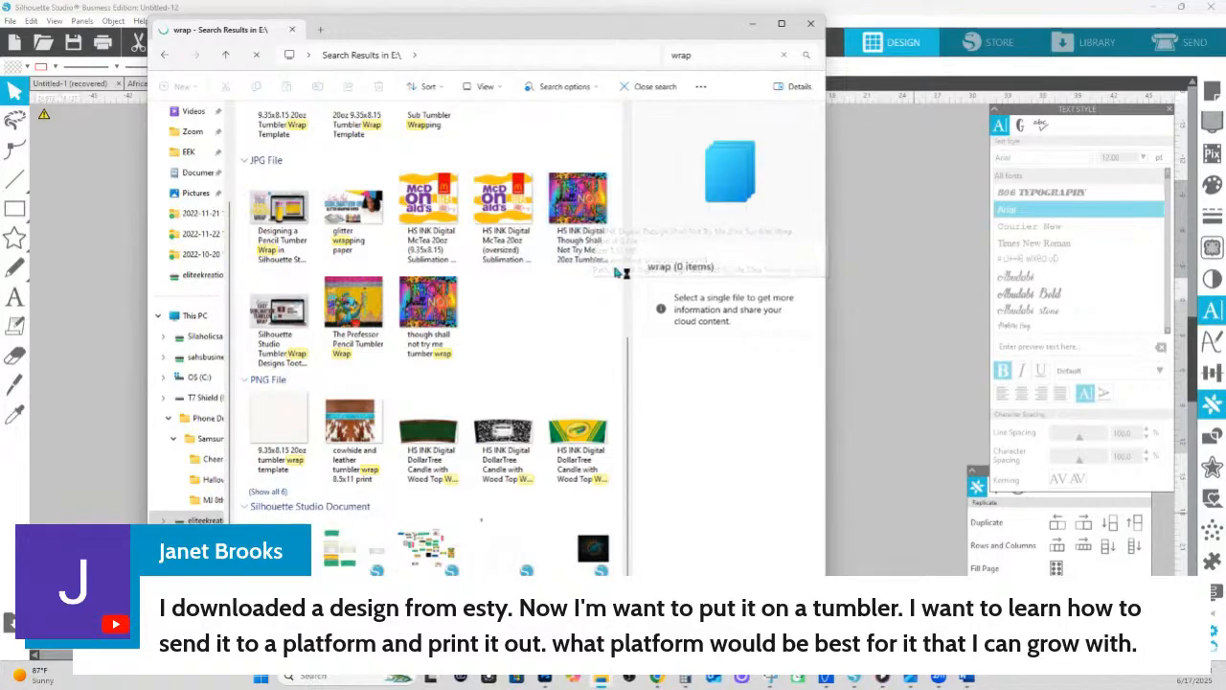
scroll(583, 198, "down", 2)
scroll(535, 199, "up", 4)
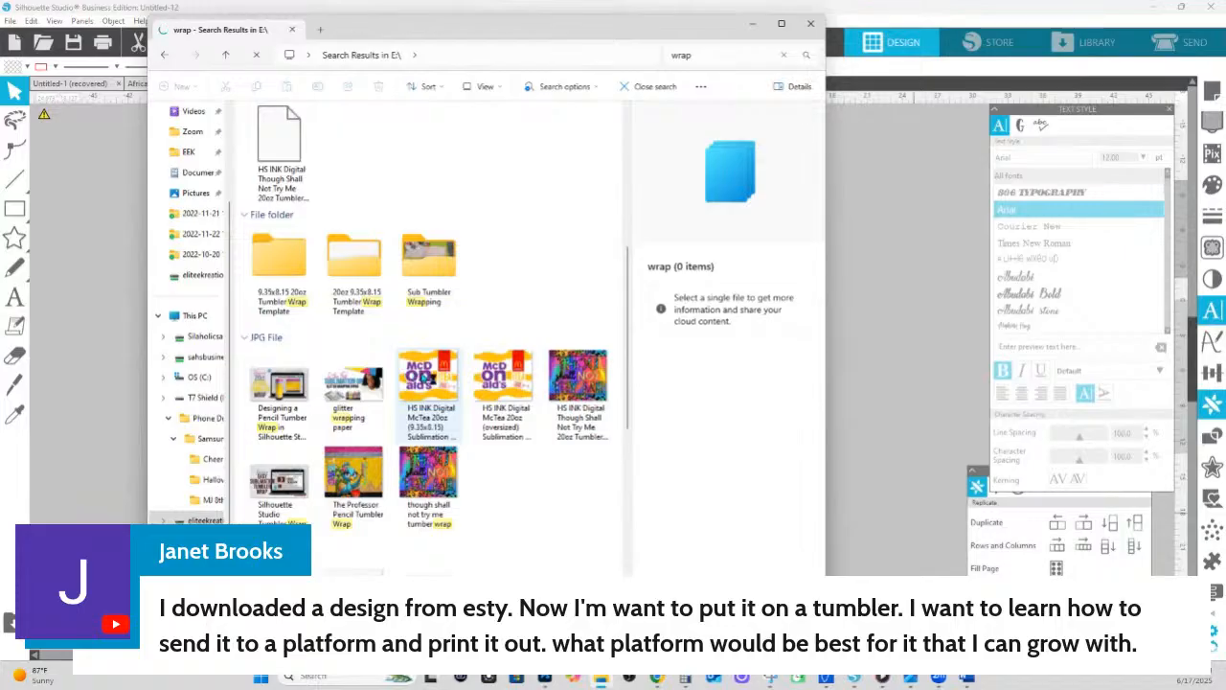
left_click_drag(586, 389, 898, 337)
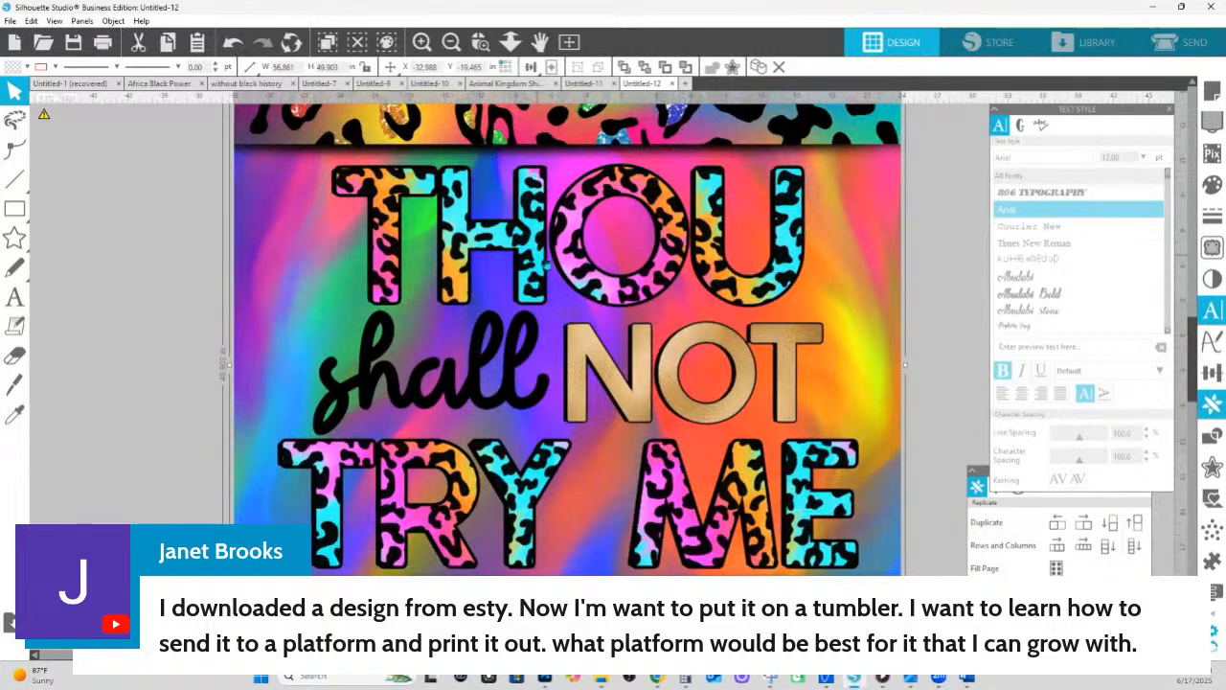
Lock the tumbler wrap image's proportions and set its width to 9.35 in
scroll(567, 336, "down", 1)
left_click(259, 68)
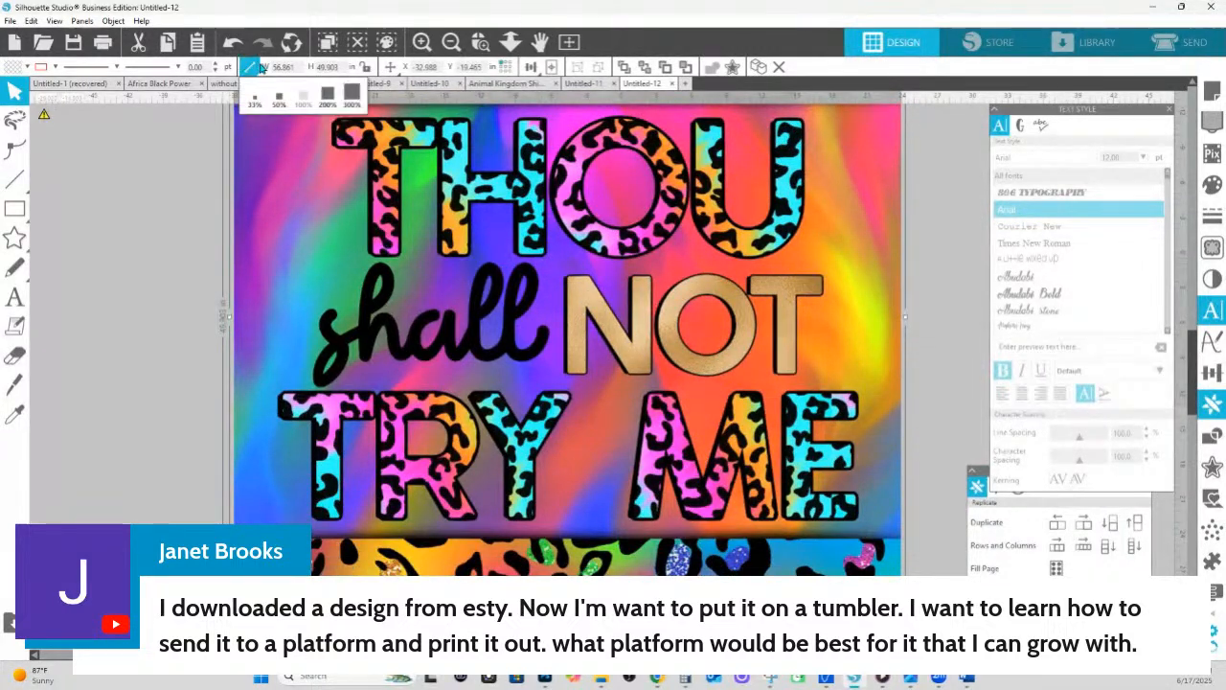
left_click(368, 69)
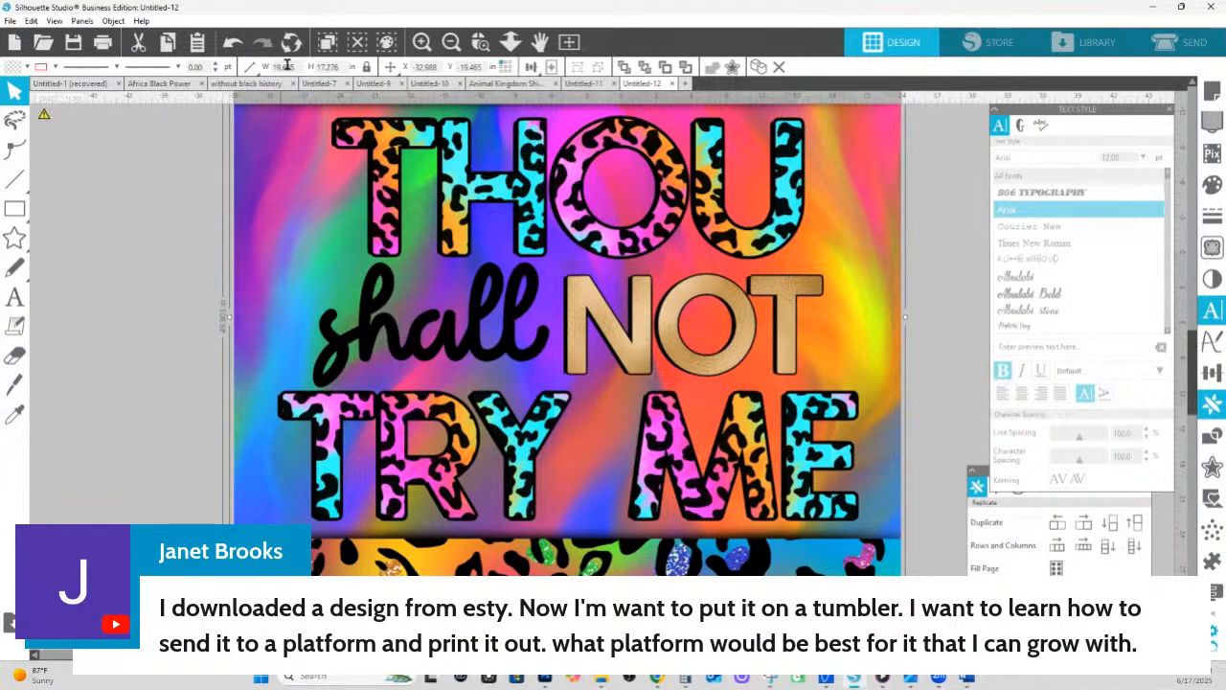
left_click_drag(296, 64, 271, 61)
key("BackSpace")
type("9.35")
key("Return")
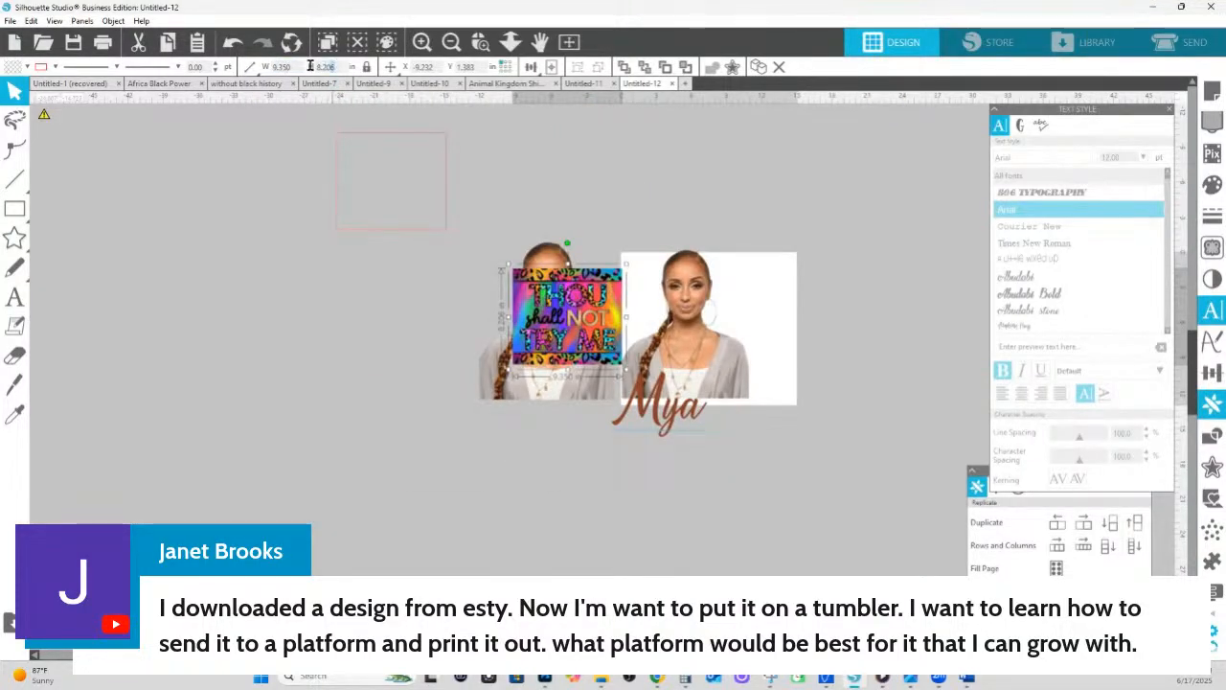
Set the tumbler wrap image's height to 8.25 in with its proportions locked
left_click_drag(335, 65, 317, 65)
type("8.25")
key("Return")
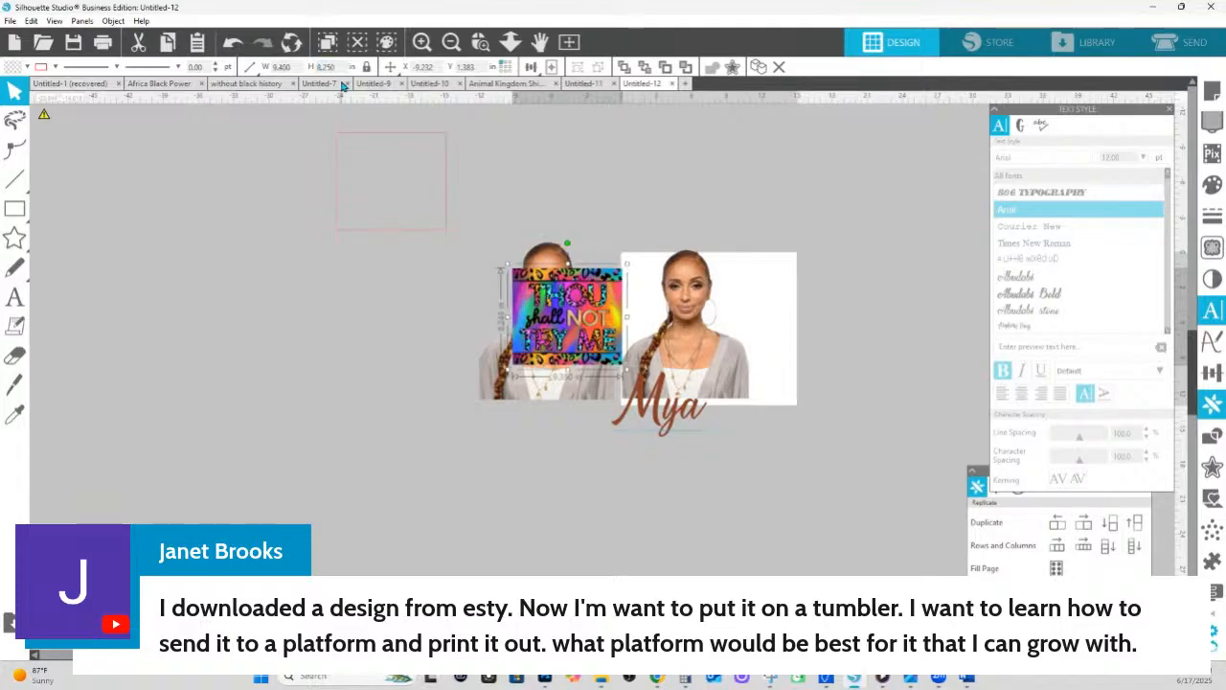
Move the tumbler wrap image over the empty sizing rectangle at the upper left of the design area
left_click(498, 315)
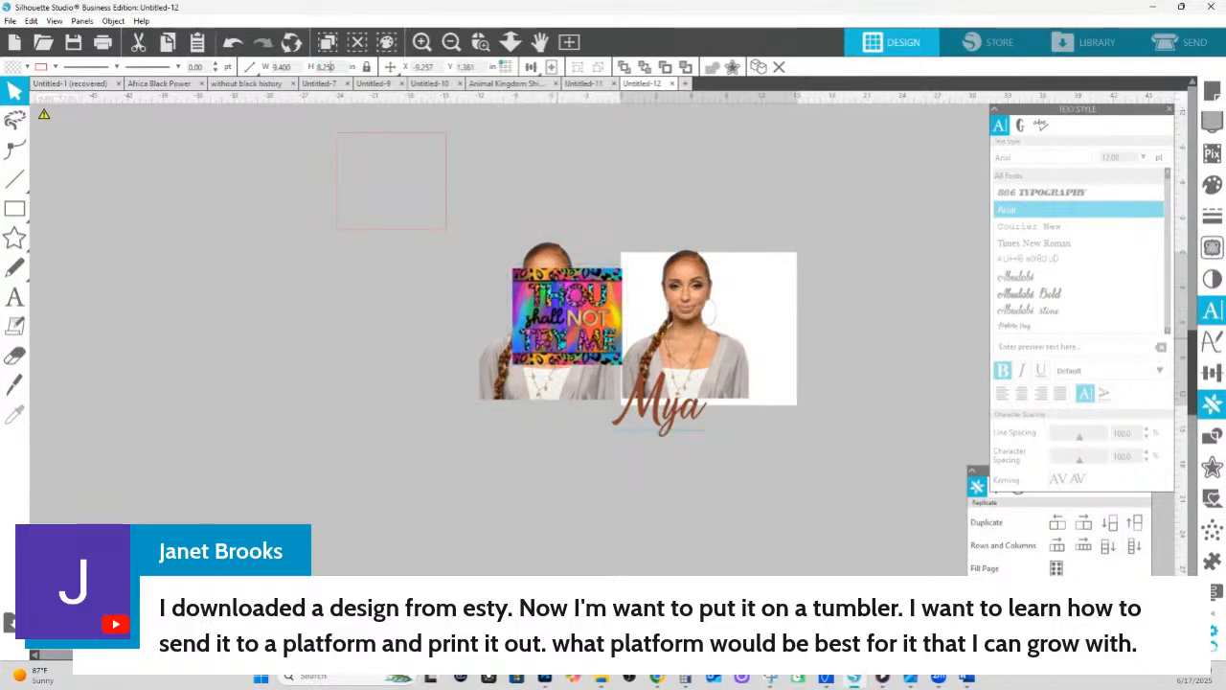
left_click_drag(566, 317, 384, 187)
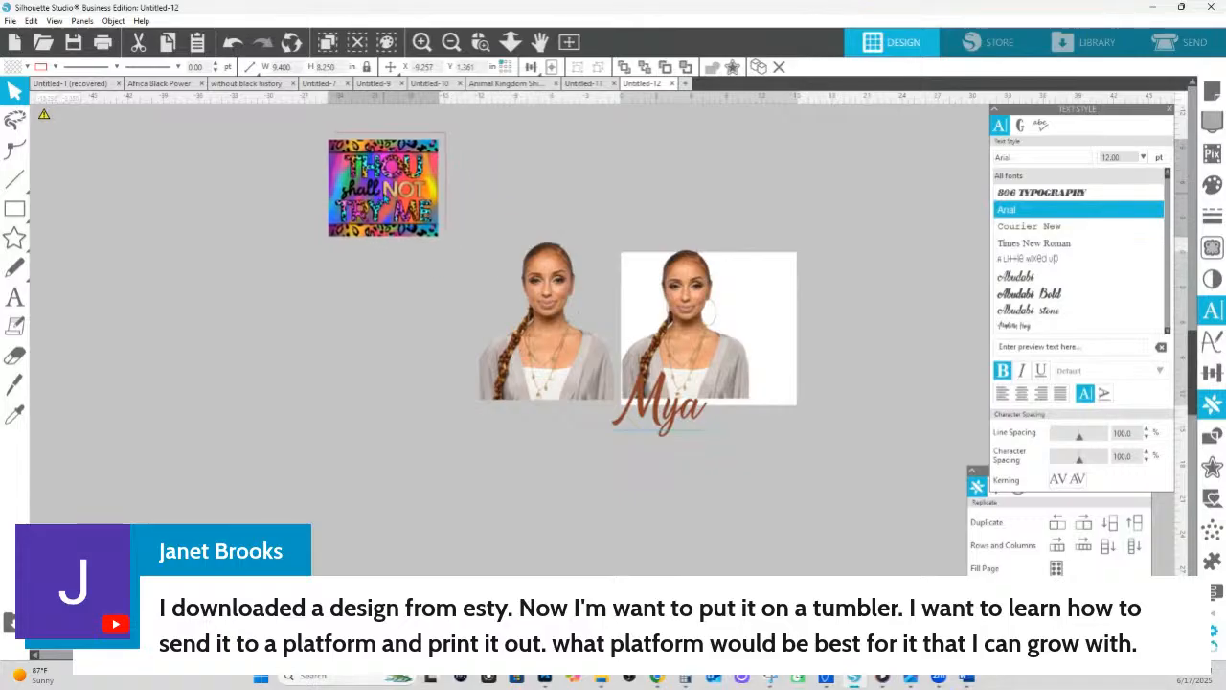
left_click(486, 44)
left_click_drag(270, 116, 524, 240)
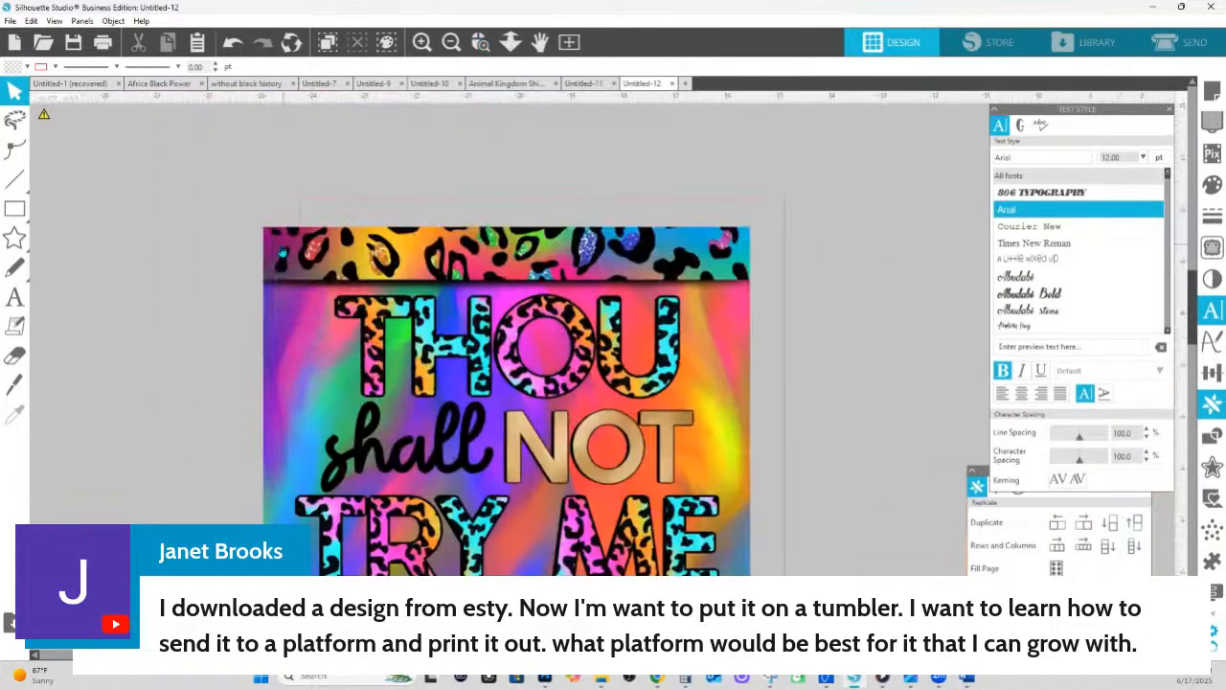
Enlarge the wrap image to about 9.61 by 8.44 in, position it over the sizing rectangle and send it to the back
left_click(643, 259)
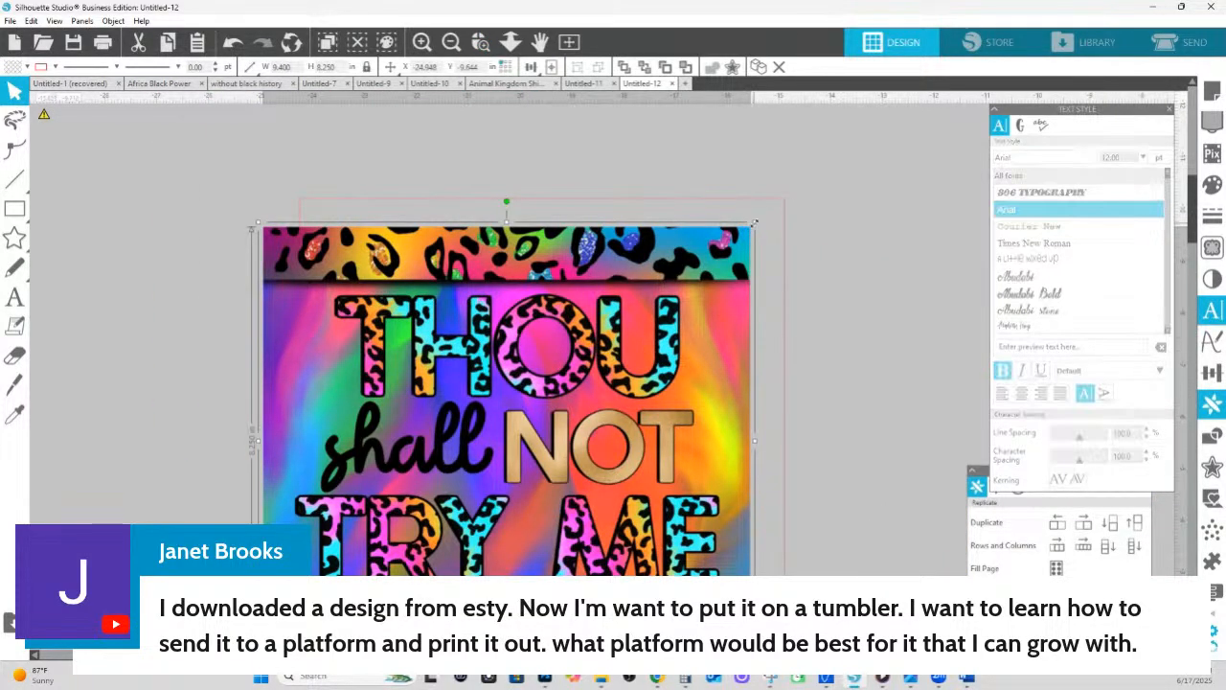
left_click_drag(754, 223, 772, 226)
left_click_drag(660, 307, 686, 275)
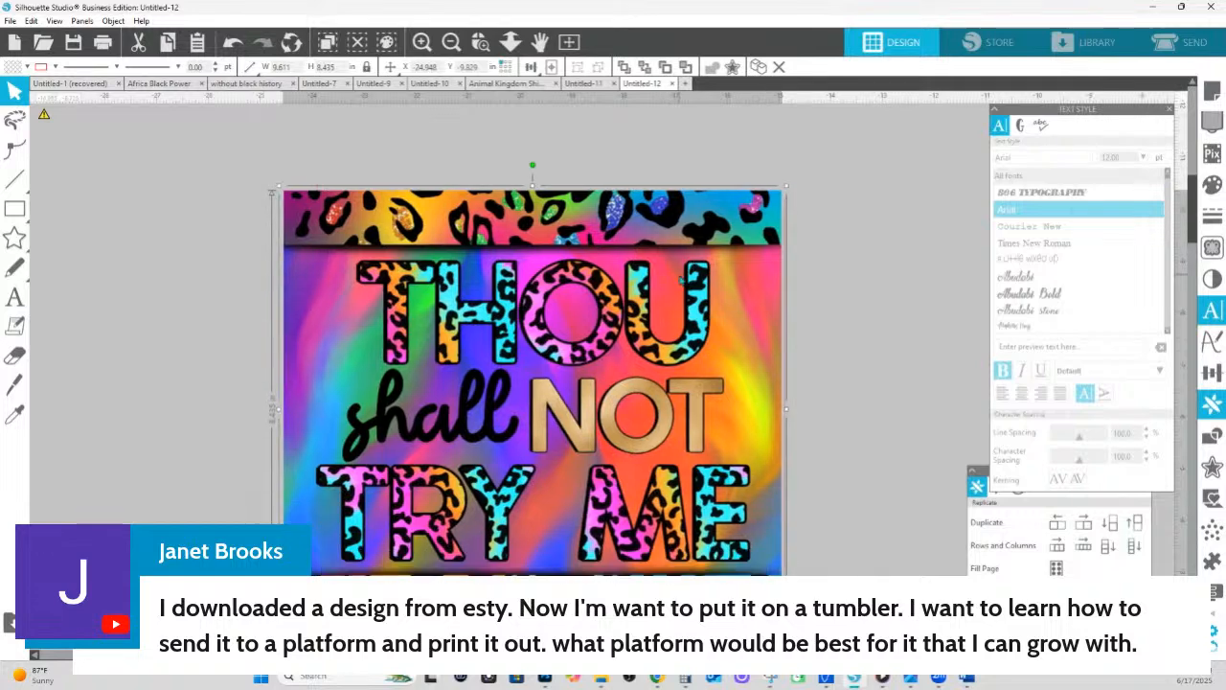
right_click(692, 273)
left_click(739, 524)
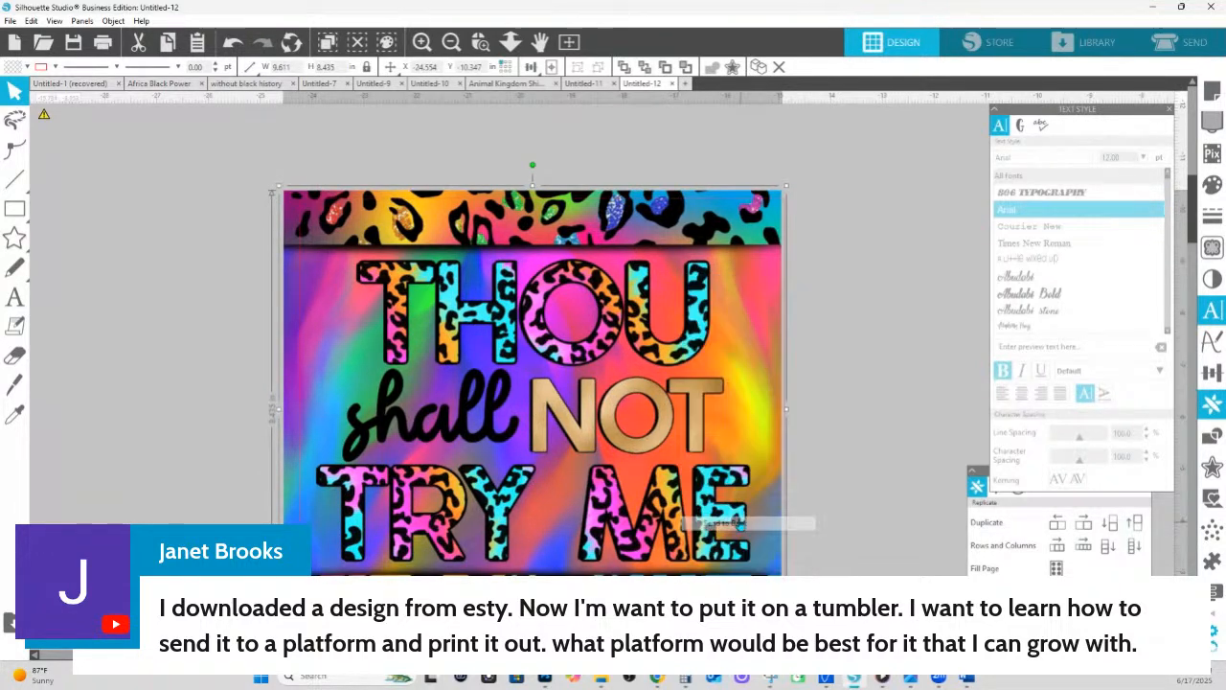
Change the sizing rectangle's outline colour to yellow
left_click(785, 209)
left_click(55, 67)
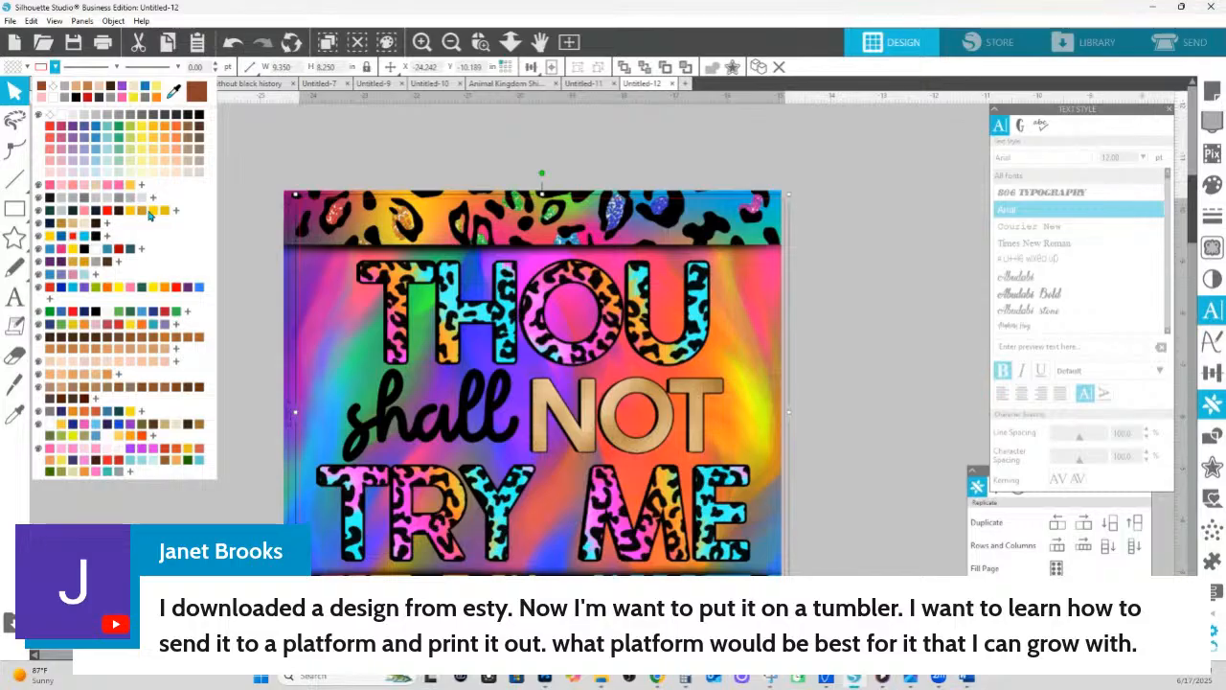
left_click(153, 214)
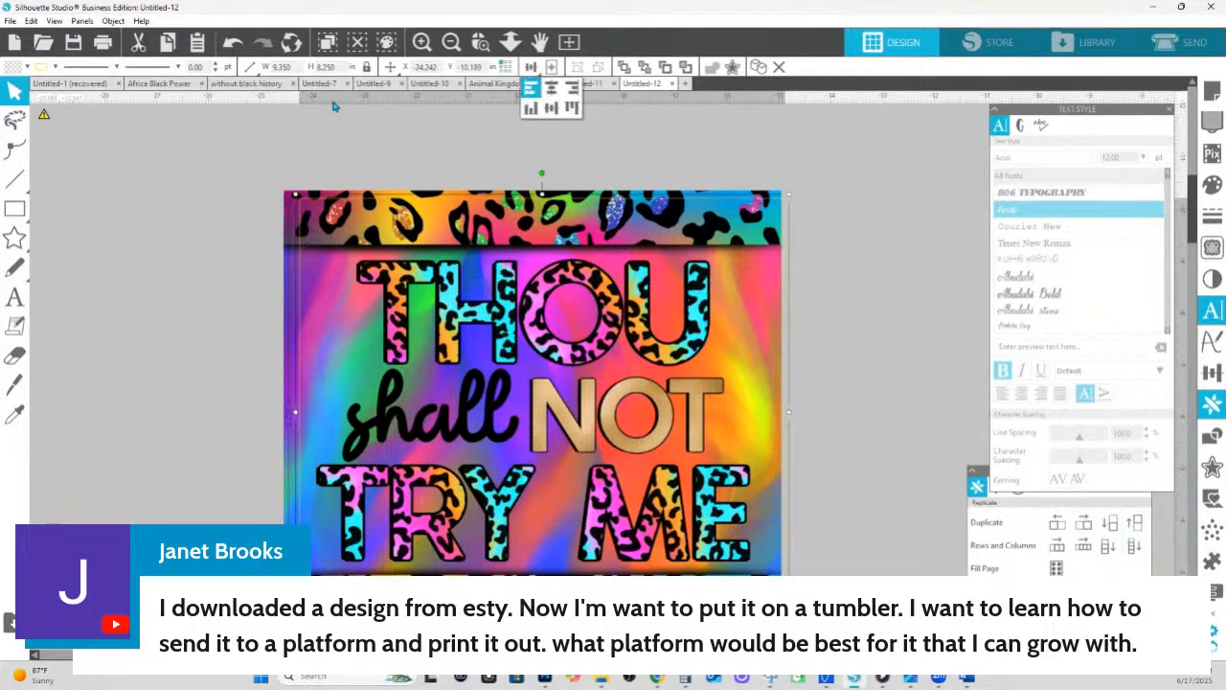
Draw a larger rectangle of about 13.02 by 11.73 in around the wrap image
left_click(14, 210)
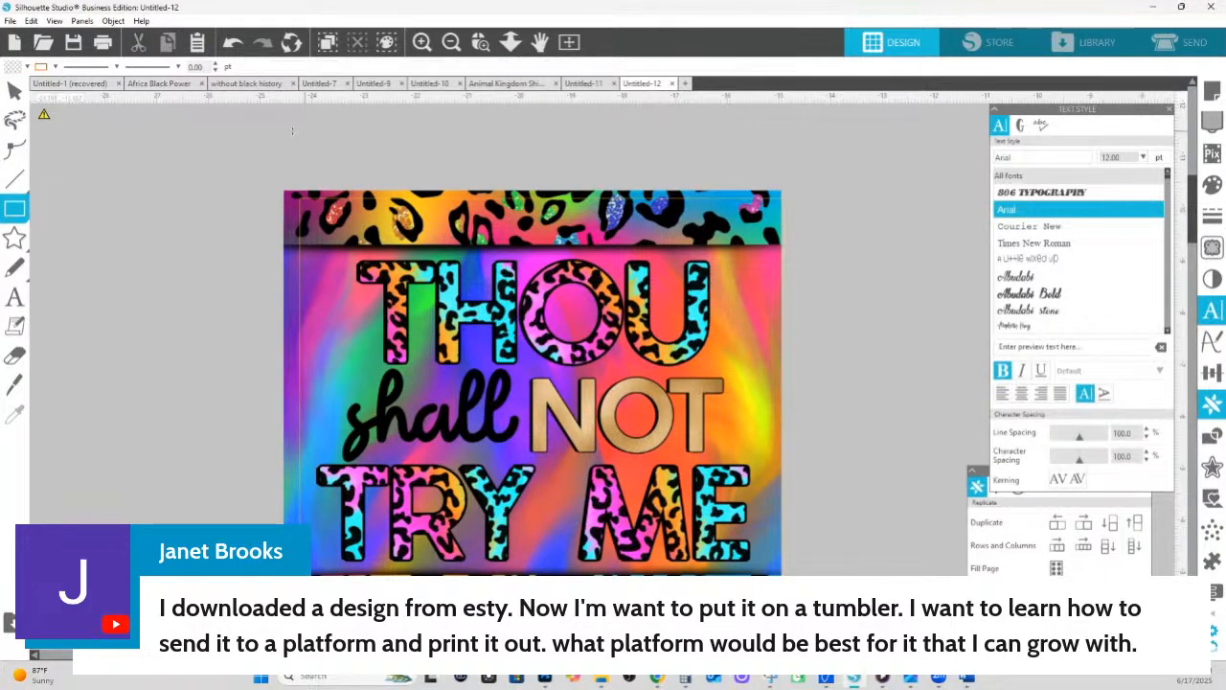
left_click_drag(796, 453, 869, 650)
left_click(14, 92)
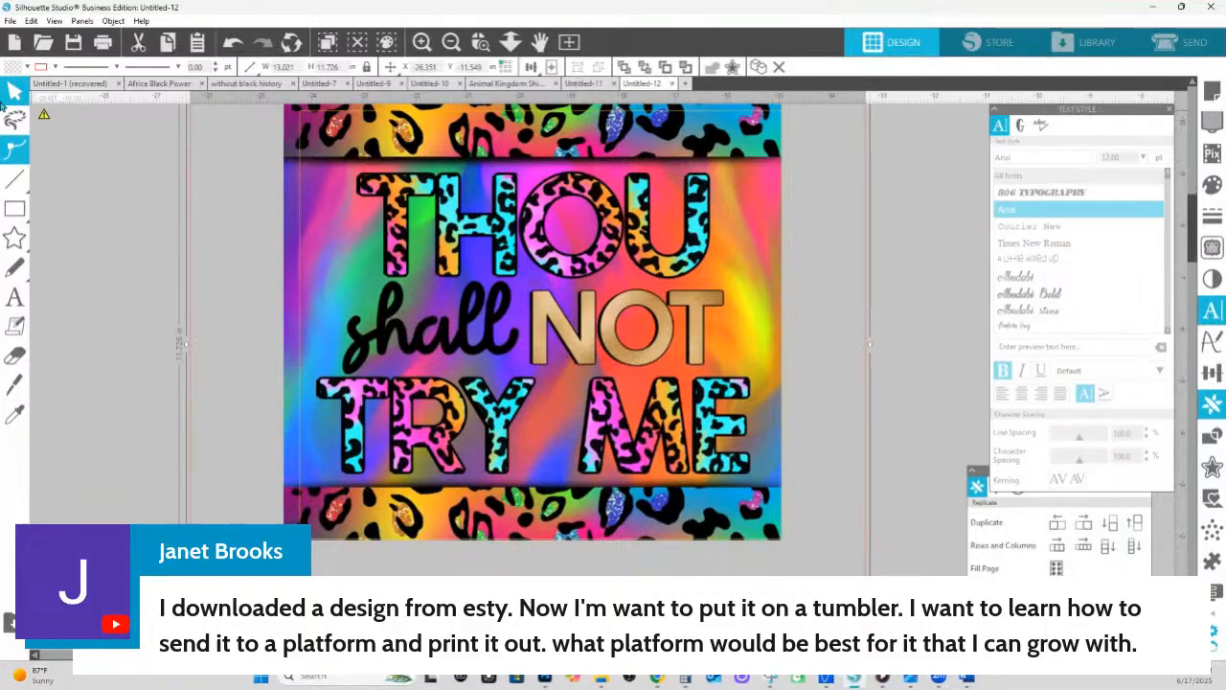
Fill the larger rectangle with black and send it to the back as a backdrop behind the wrap image
left_click(13, 42)
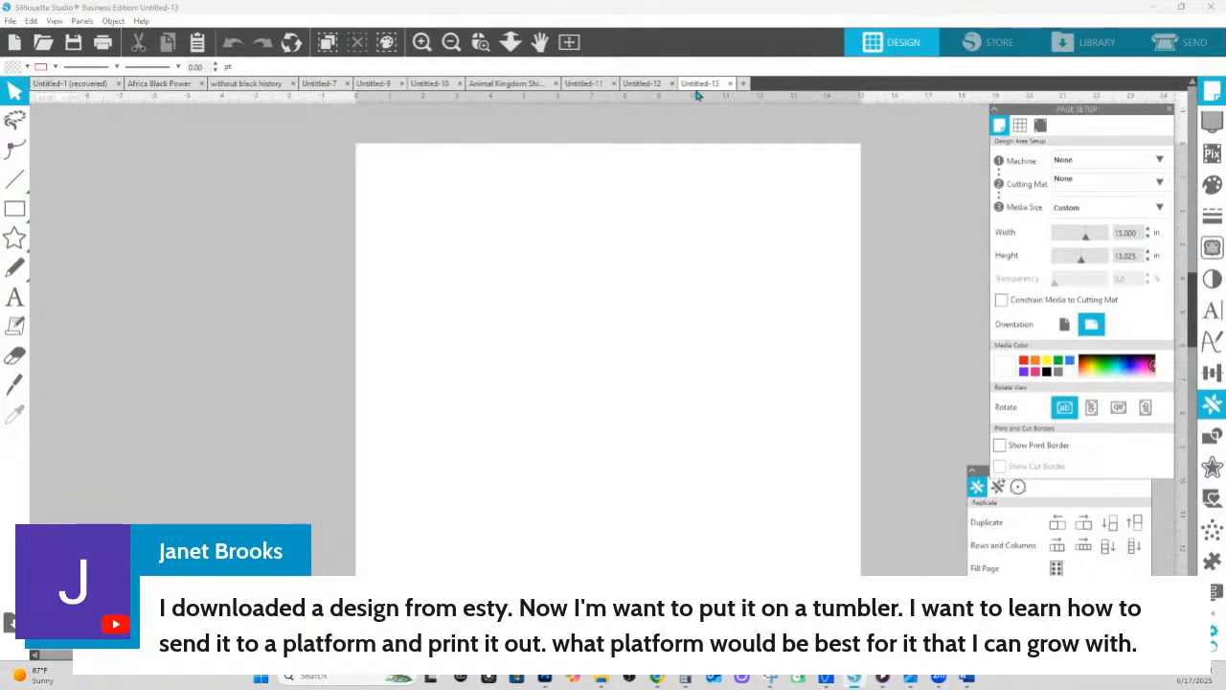
left_click(642, 84)
left_click(27, 67)
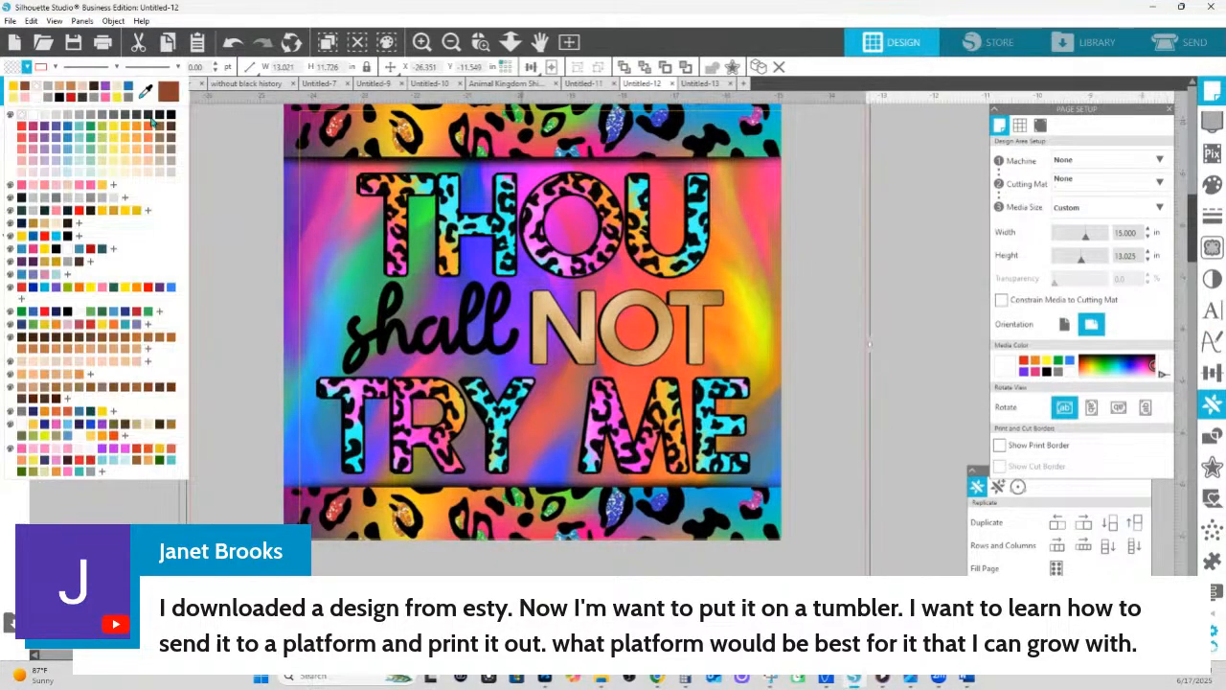
left_click(161, 116)
right_click(314, 272)
left_click(369, 520)
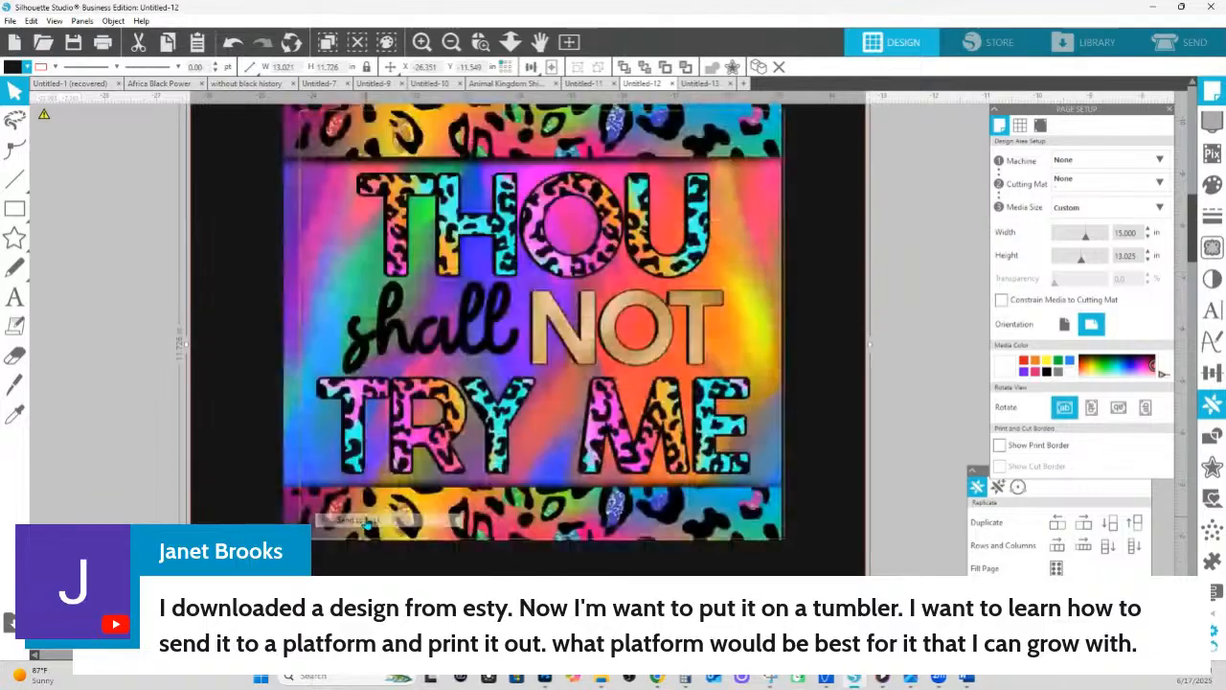
Shift the wrap image so it overlaps the sizing outline evenly on all sides
scroll(340, 353, "up", 1)
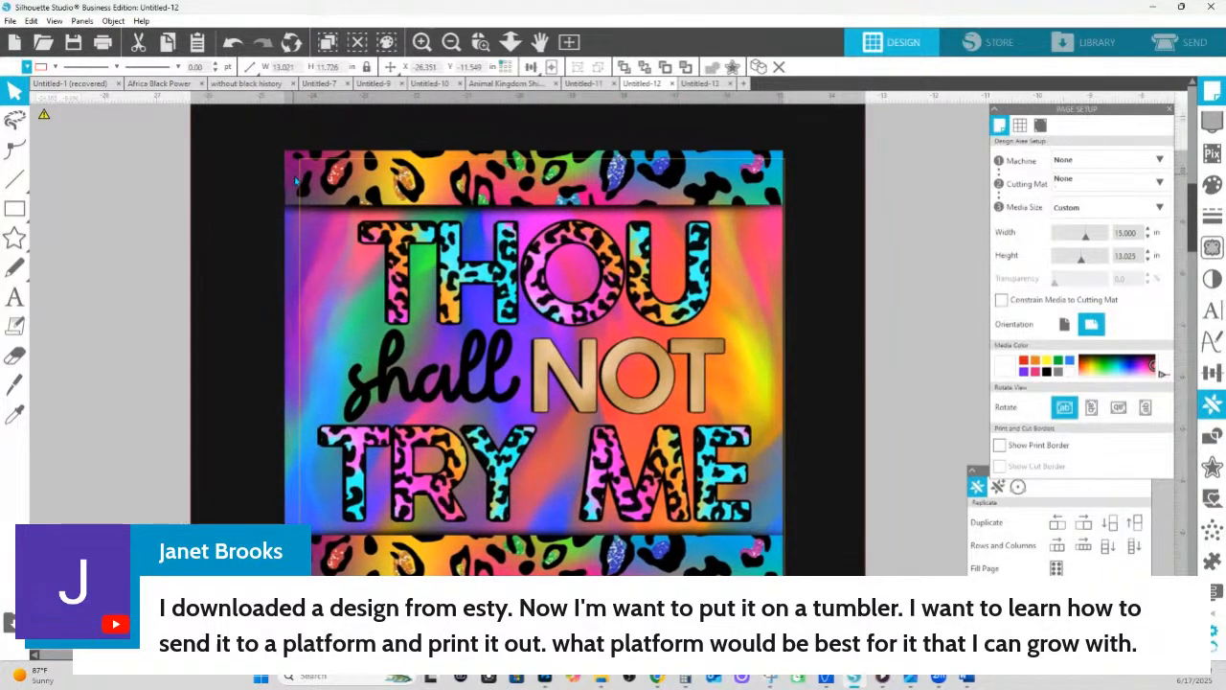
left_click_drag(292, 182, 305, 187)
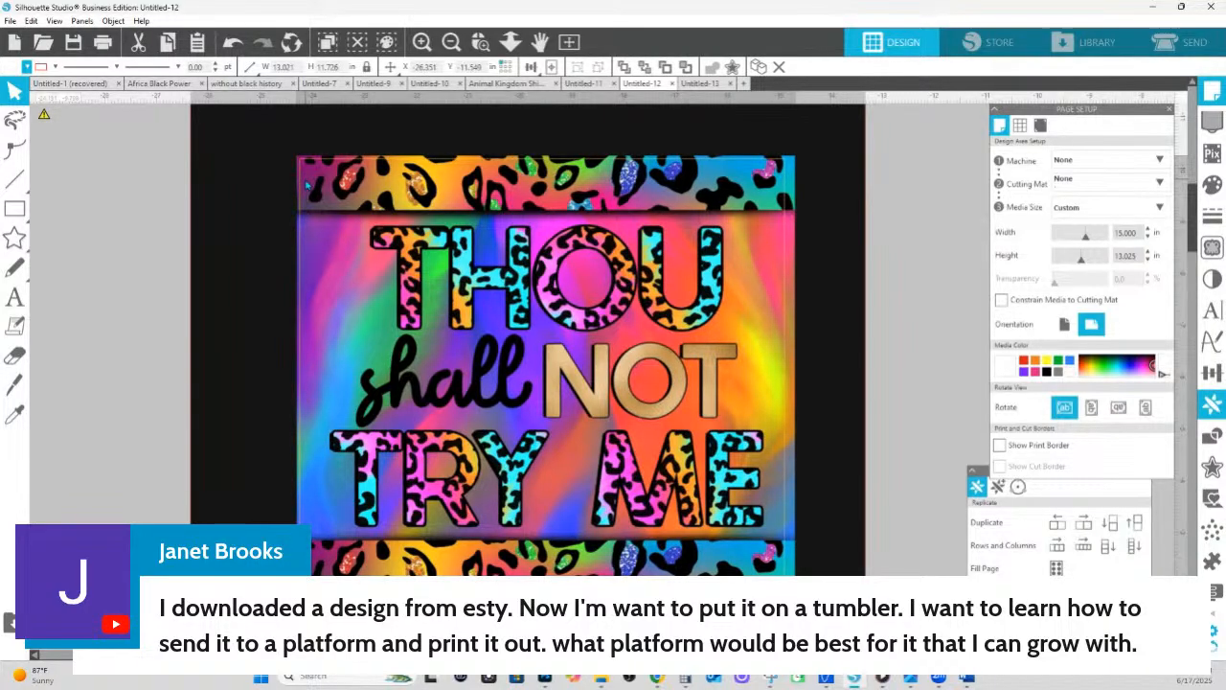
left_click_drag(307, 187, 303, 182)
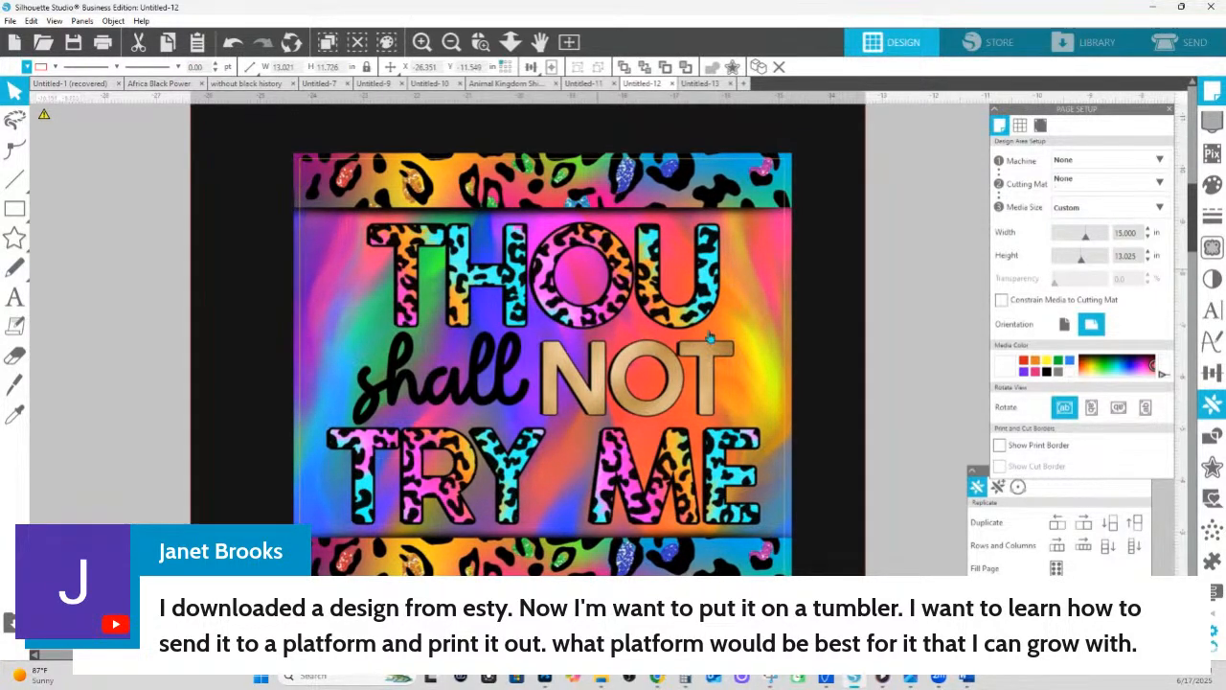
left_click(579, 113)
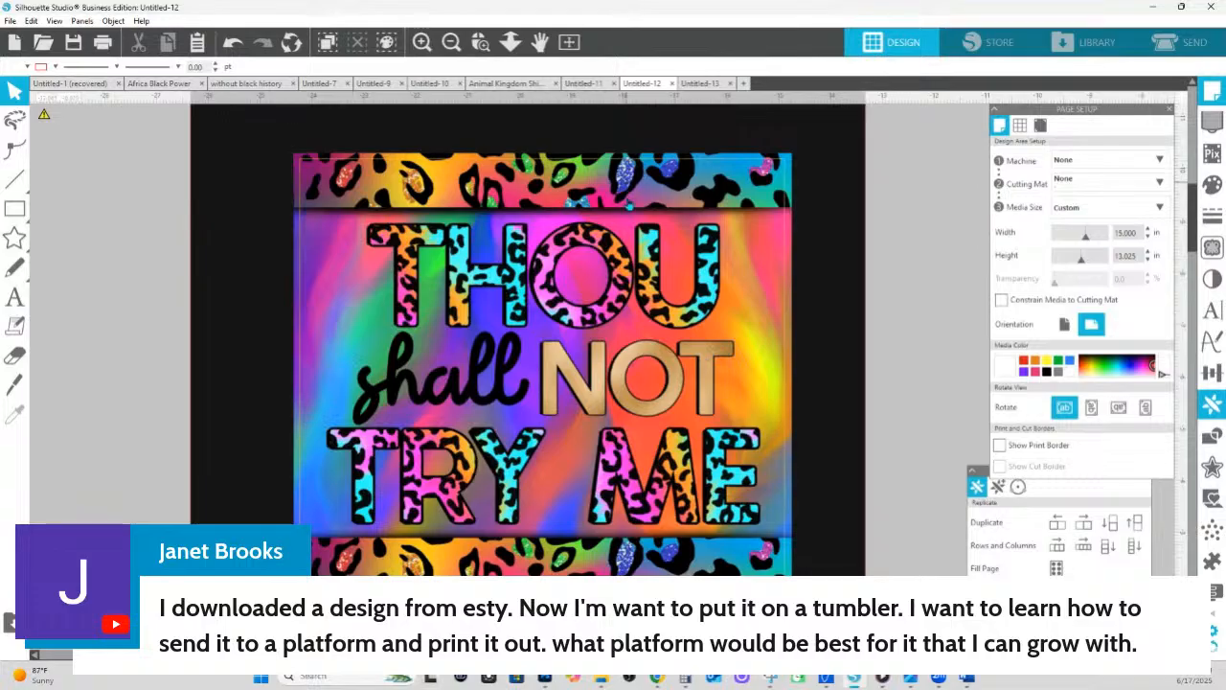
Delete the black backdrop rectangle behind the wrap image
left_click(481, 42)
left_click_drag(199, 173, 929, 563)
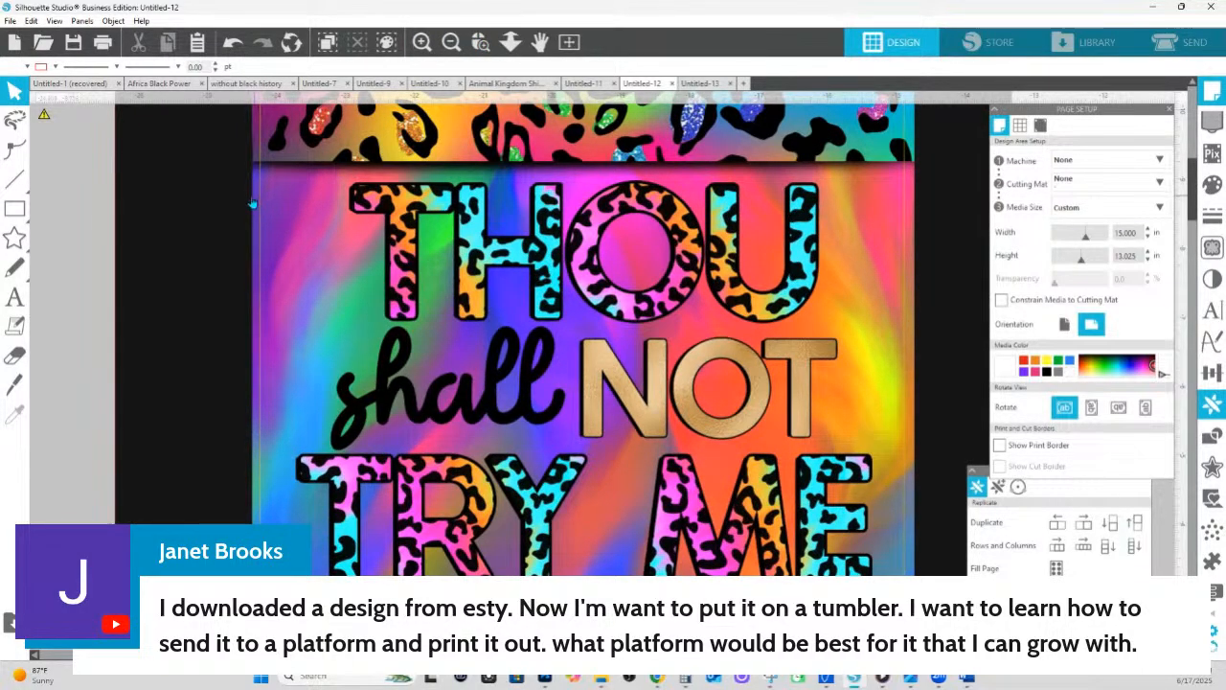
left_click(165, 183)
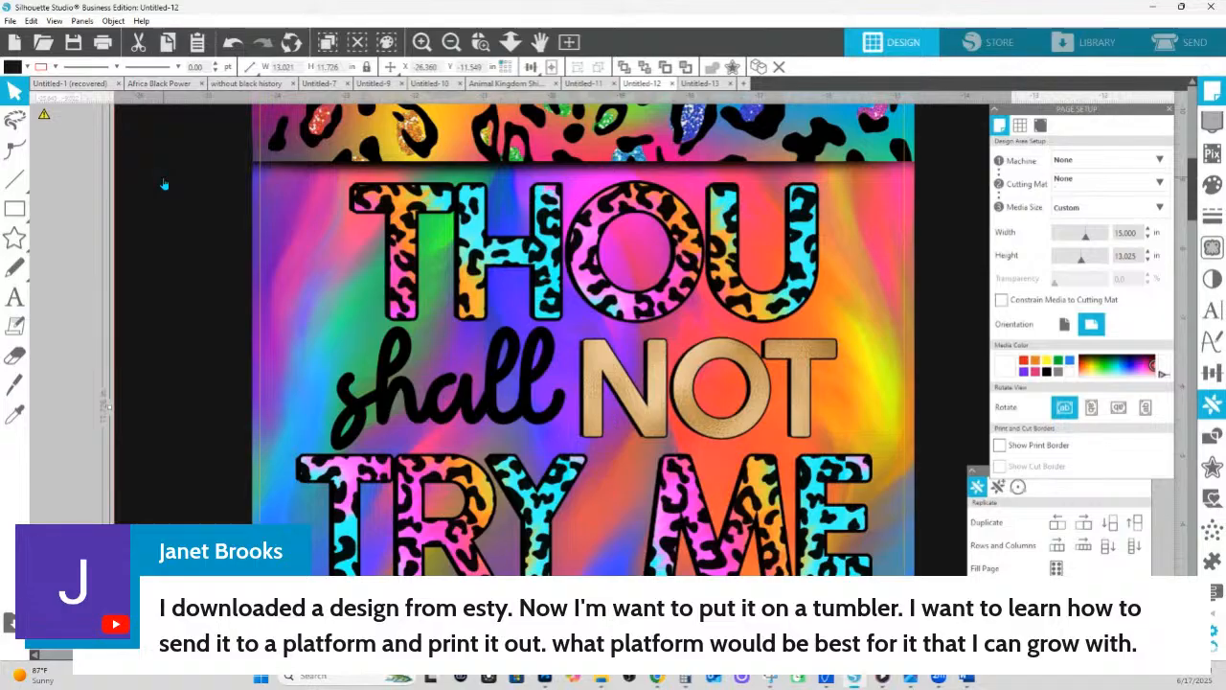
left_click(164, 184)
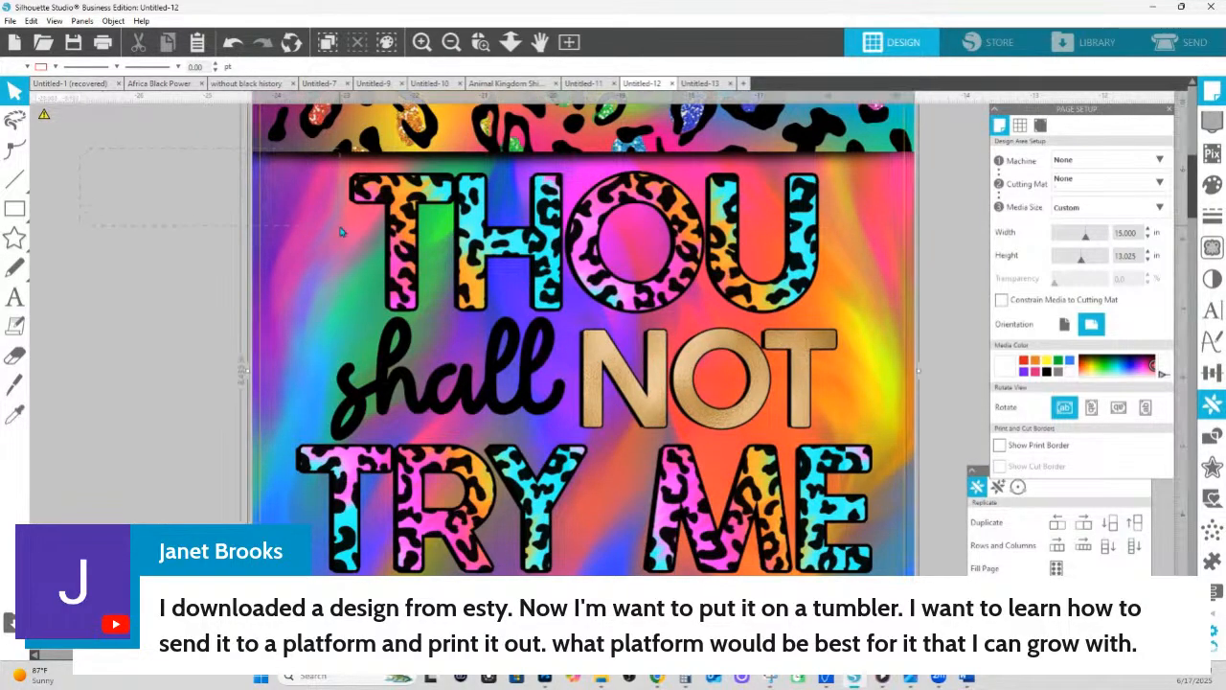
Select the wrap image together with the sizing outline and crop the image to that outline
left_click(340, 231)
left_click(1211, 434)
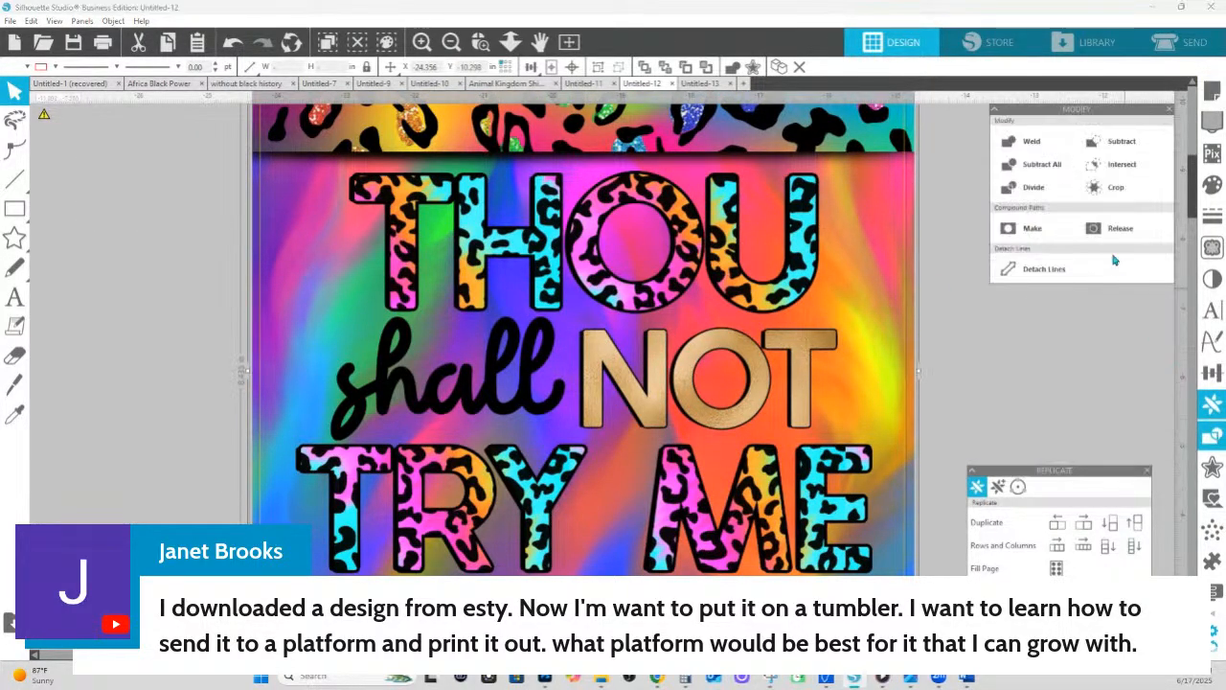
left_click(1115, 188)
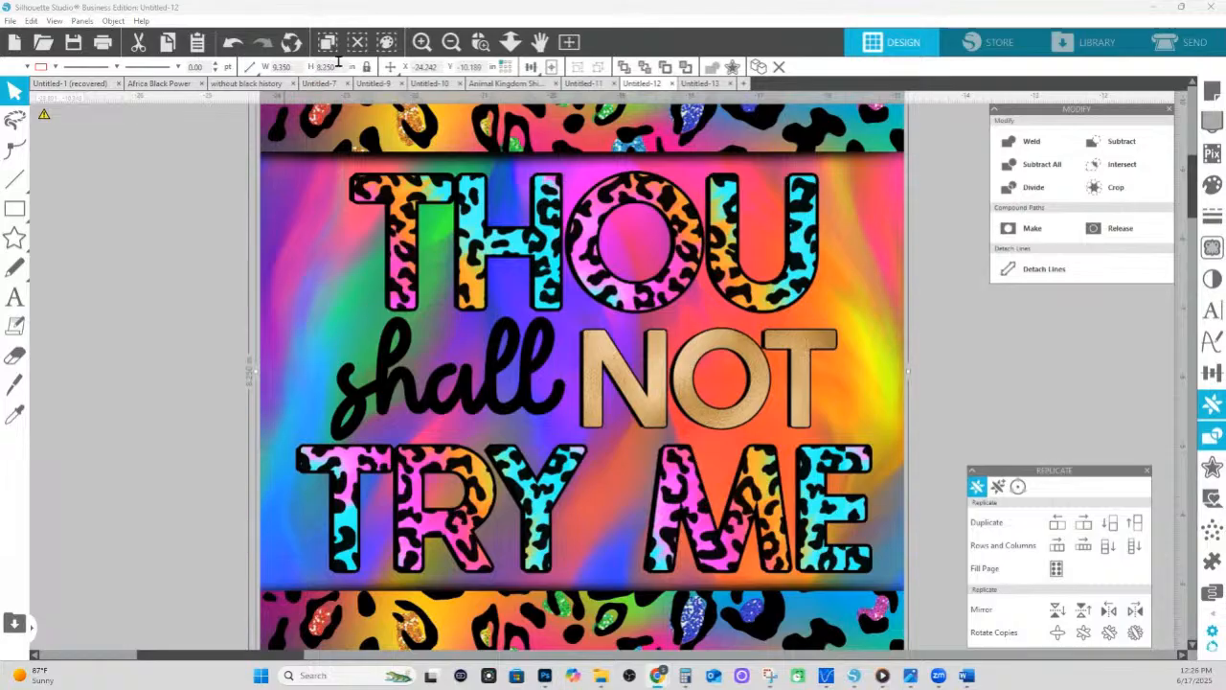
Move the two photos and the name text together off the page to the lower left
left_click(511, 41)
left_click_drag(487, 109, 487, 113)
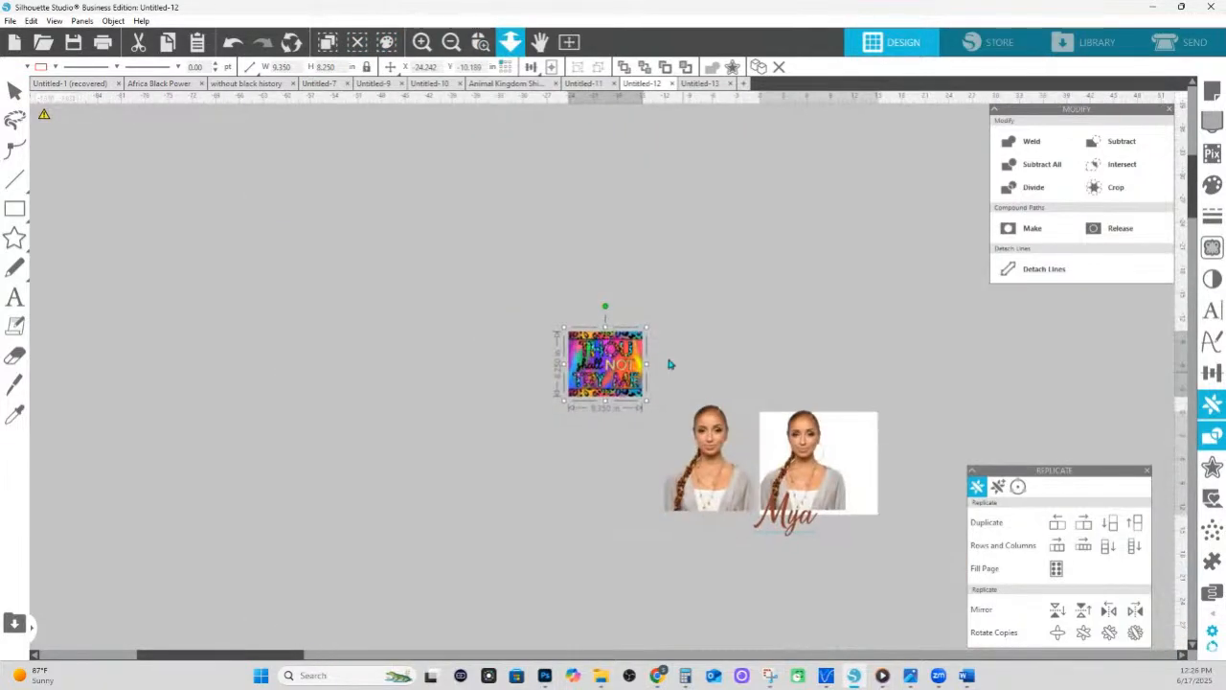
left_click_drag(669, 360, 900, 611)
left_click_drag(787, 505, 501, 622)
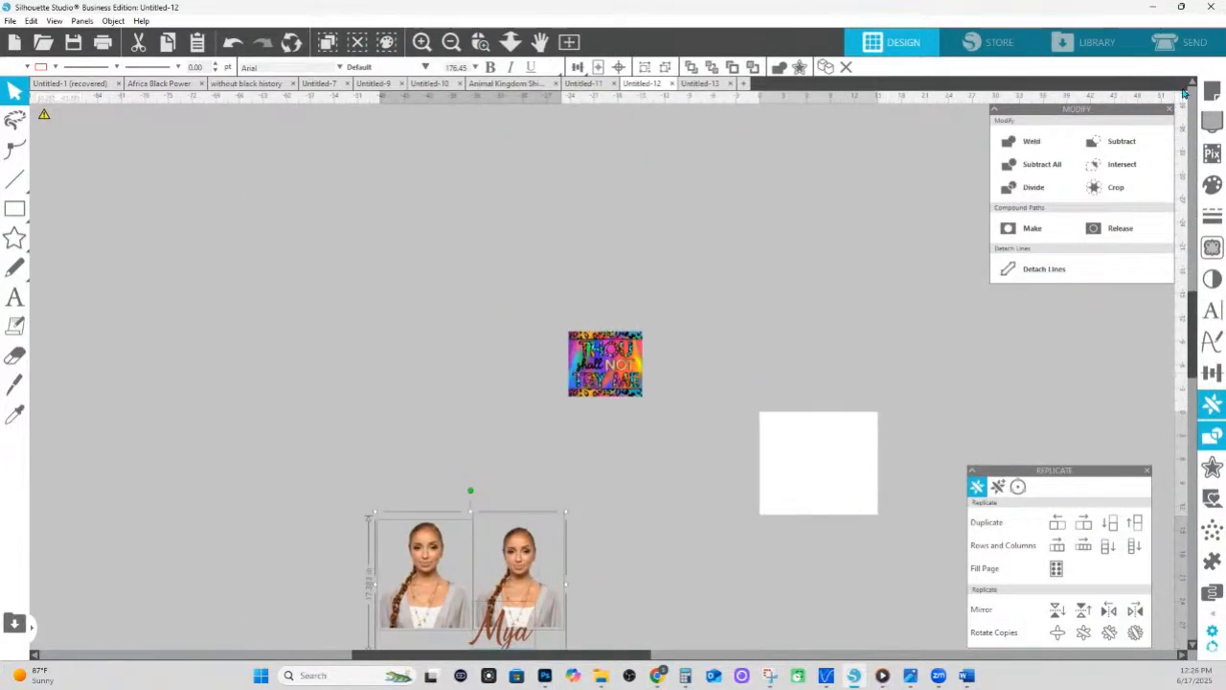
Set the page to 8.5 in wide and 11 in high
left_click(1212, 91)
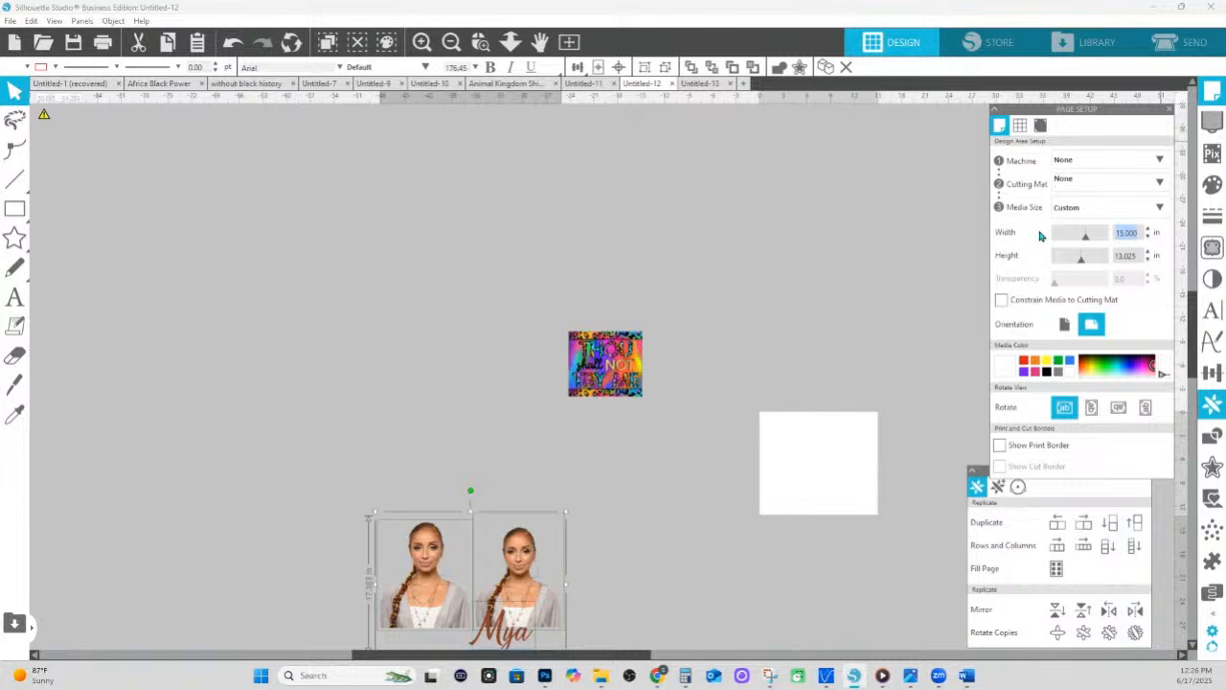
type("8.5")
key("Tab")
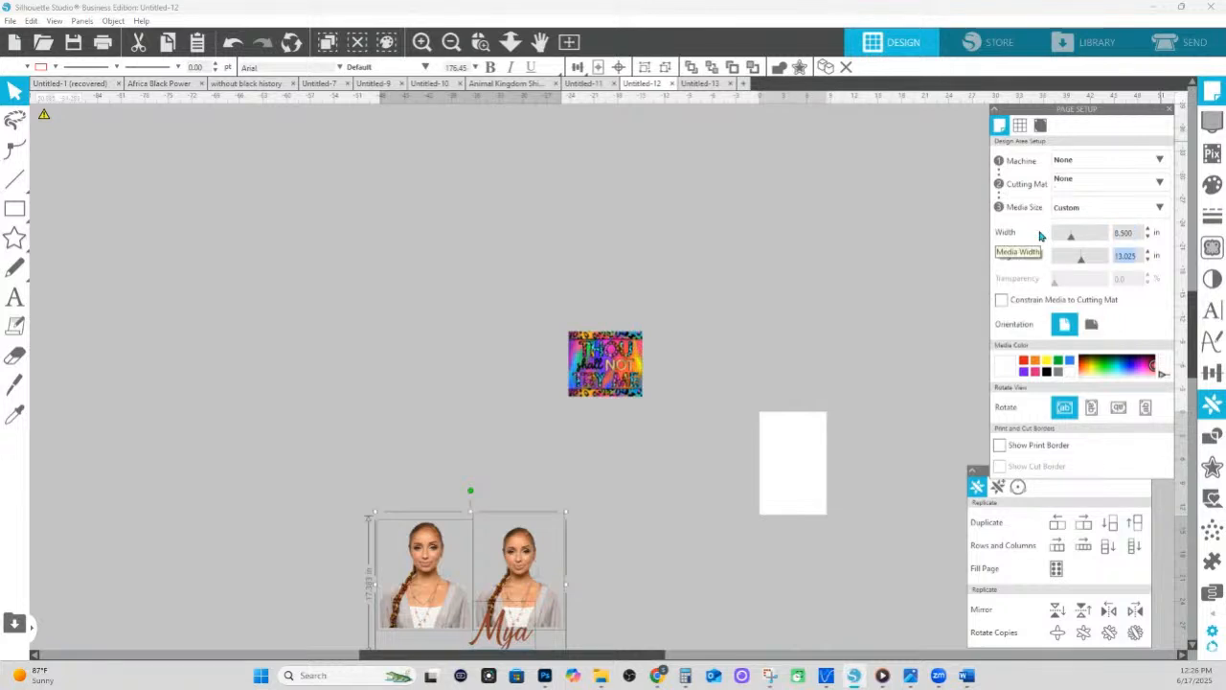
type("11")
key("Return")
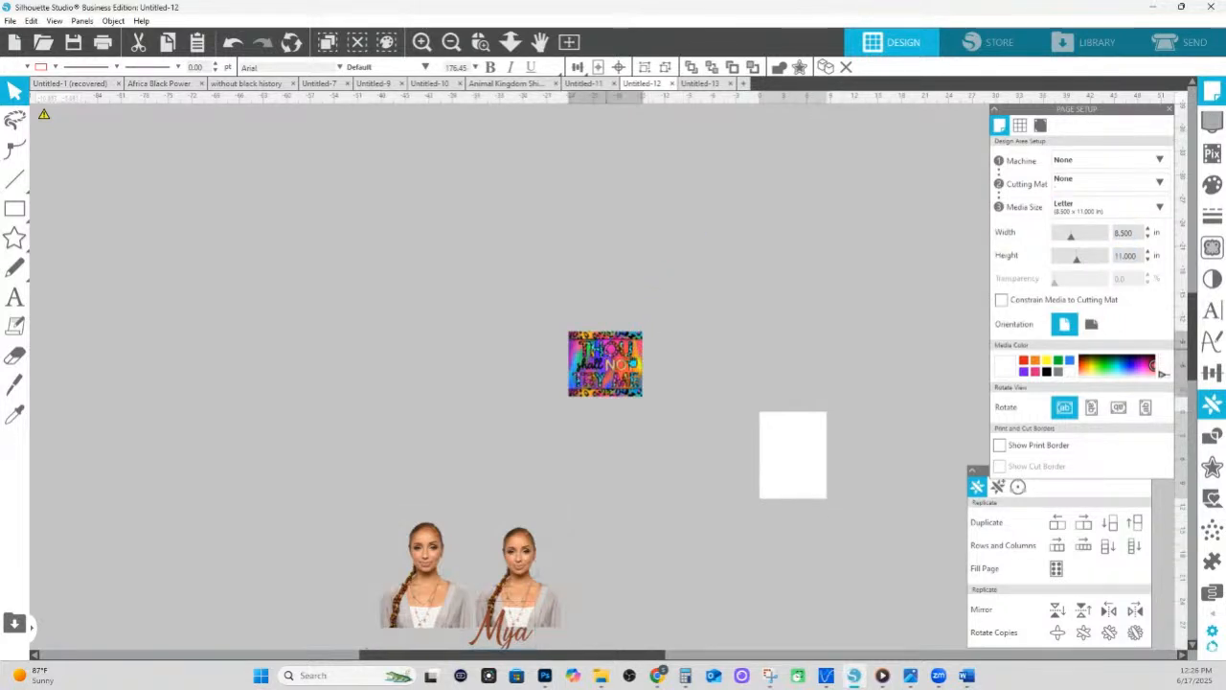
Move the cropped wrap onto the page and rotate it to exactly 90°
left_click_drag(624, 353, 819, 452)
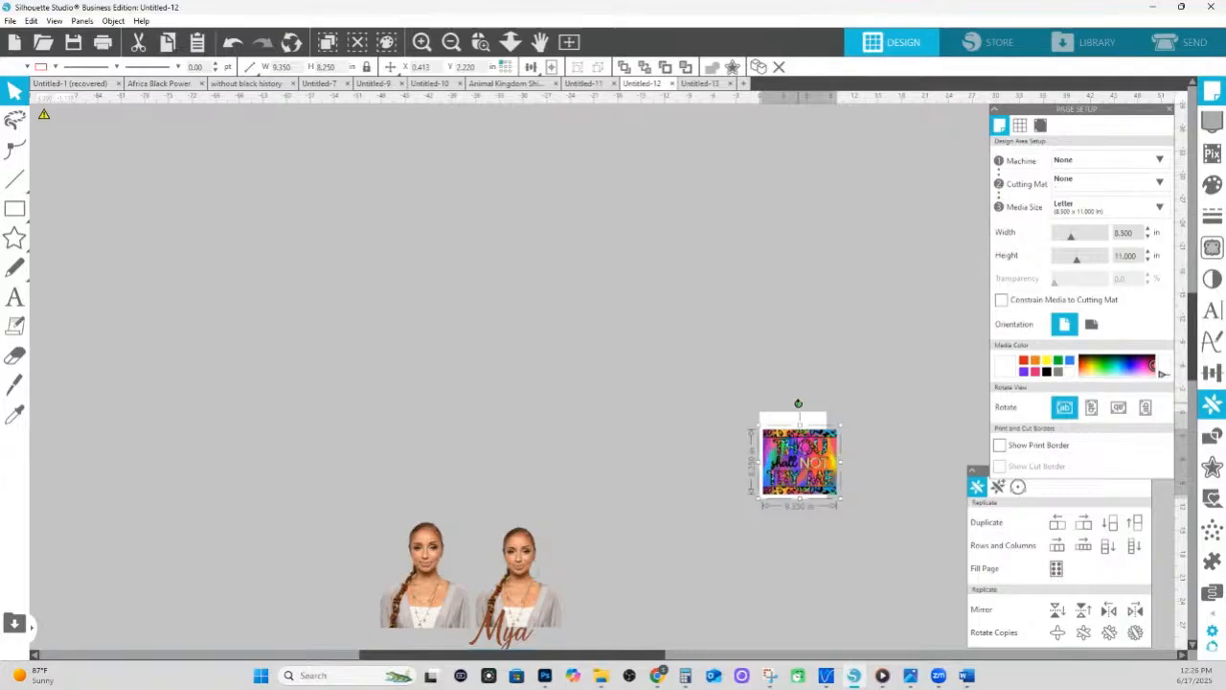
left_click_drag(798, 404, 938, 452)
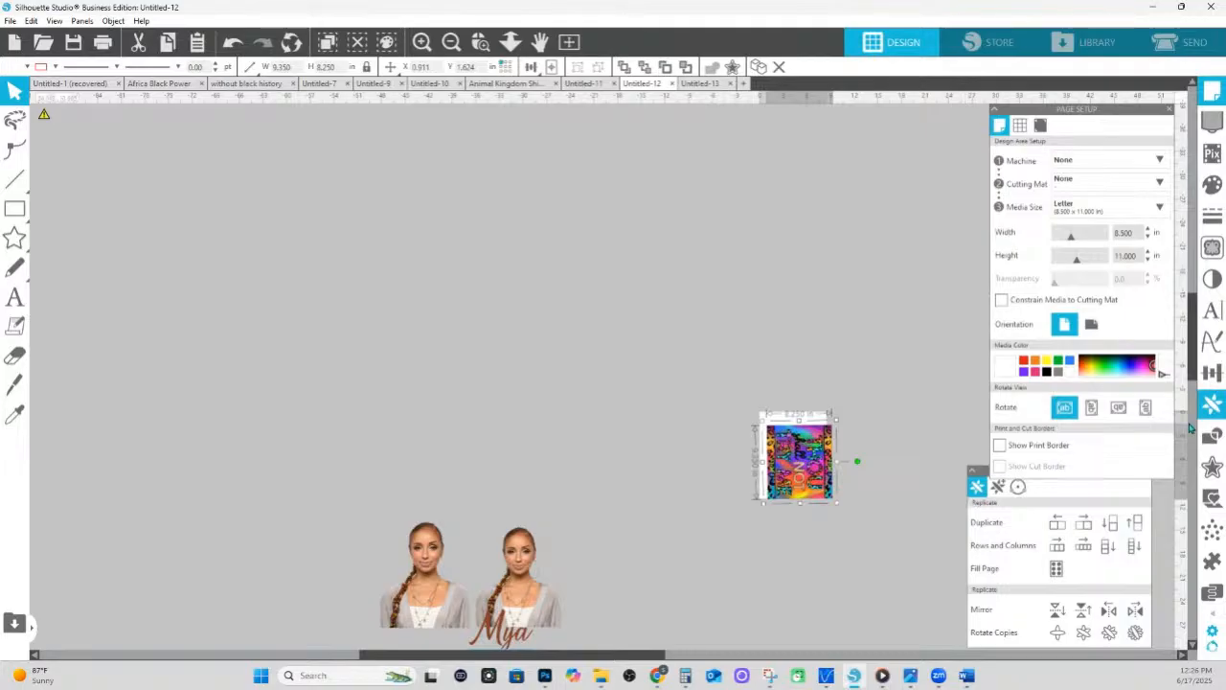
left_click(1214, 375)
left_click(1041, 125)
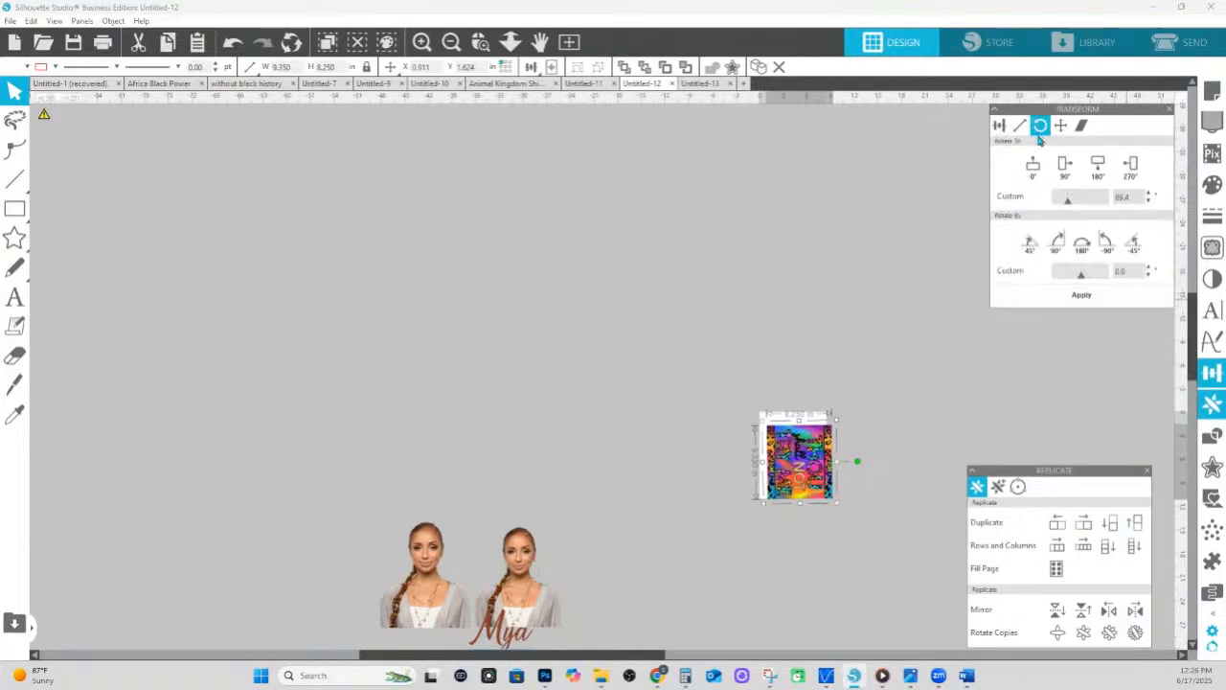
left_click(1066, 173)
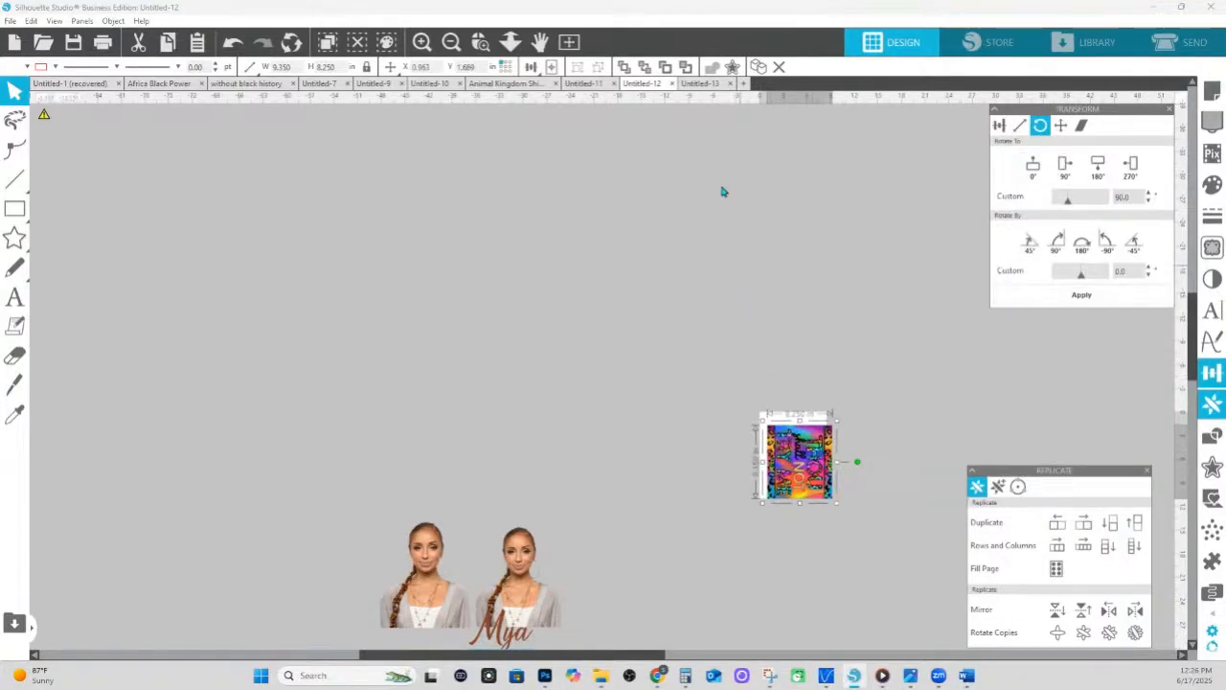
Center the wrap on the page and shift it up close to the page's upper edge
left_click(551, 67)
left_click(551, 68)
left_click(481, 42)
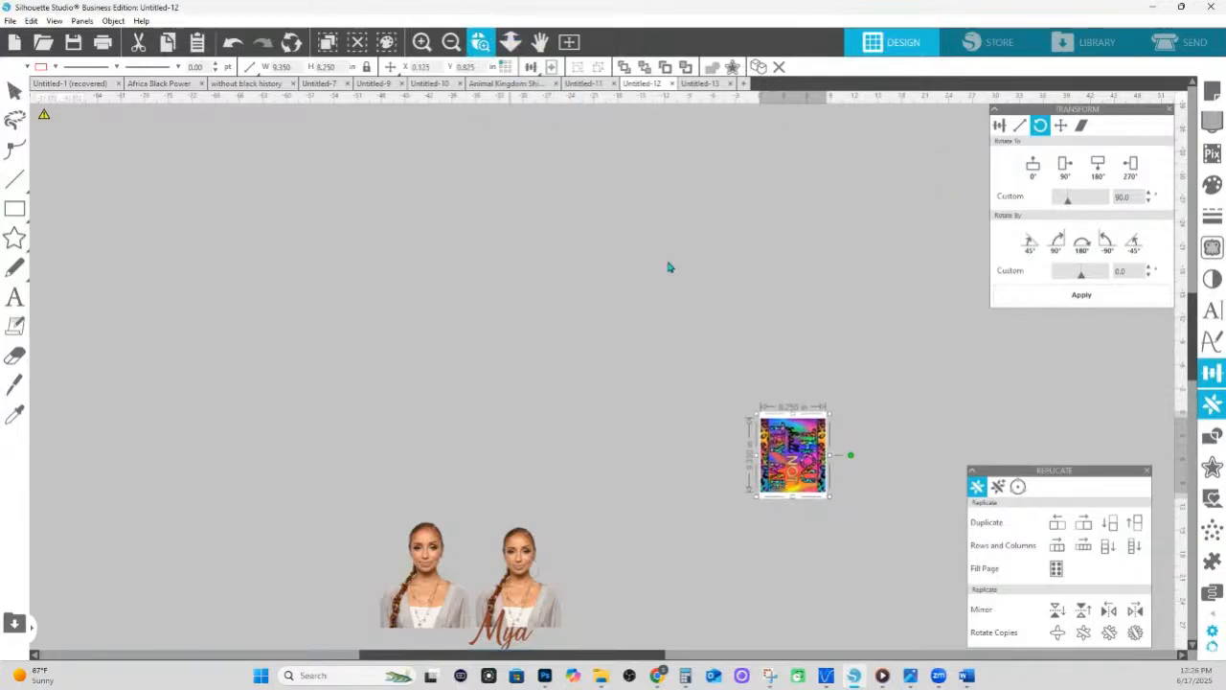
left_click_drag(701, 387, 885, 502)
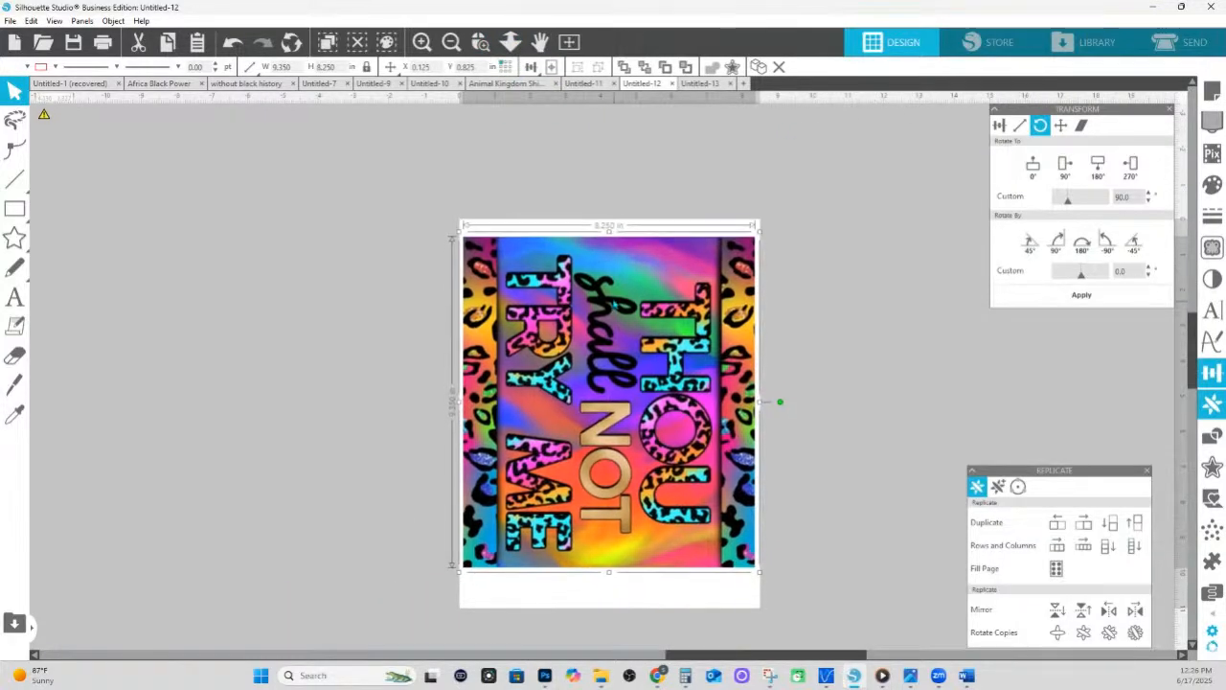
left_click_drag(614, 300, 613, 296)
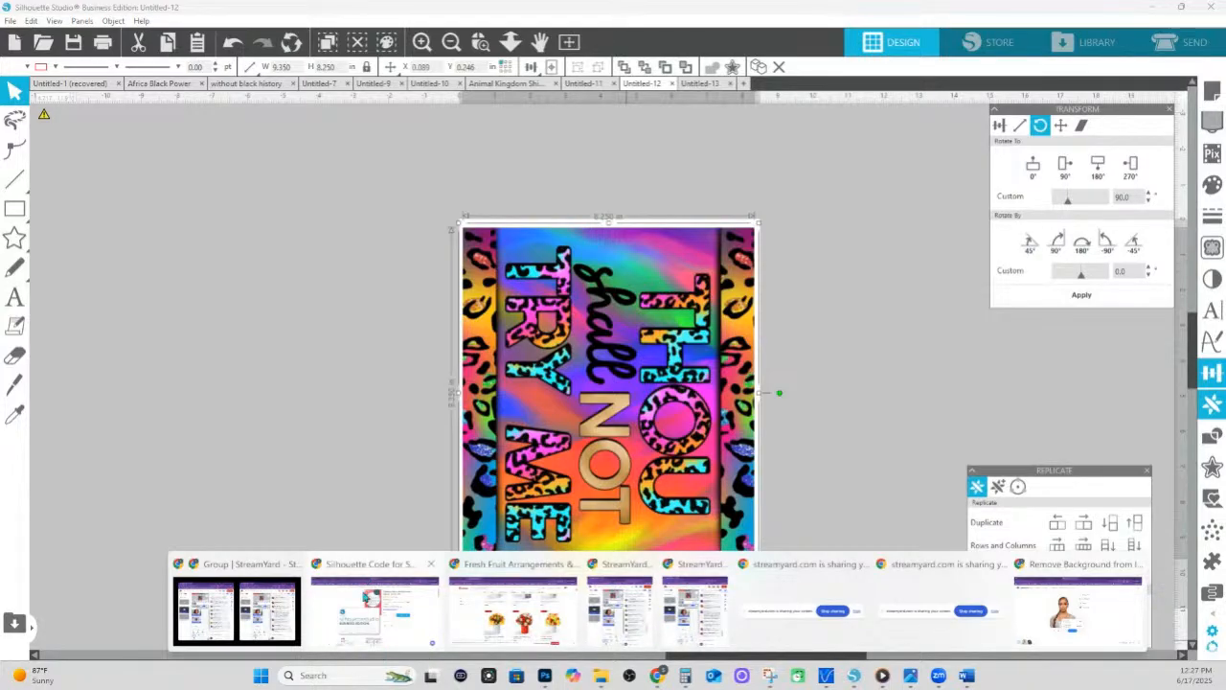
left_click(387, 555)
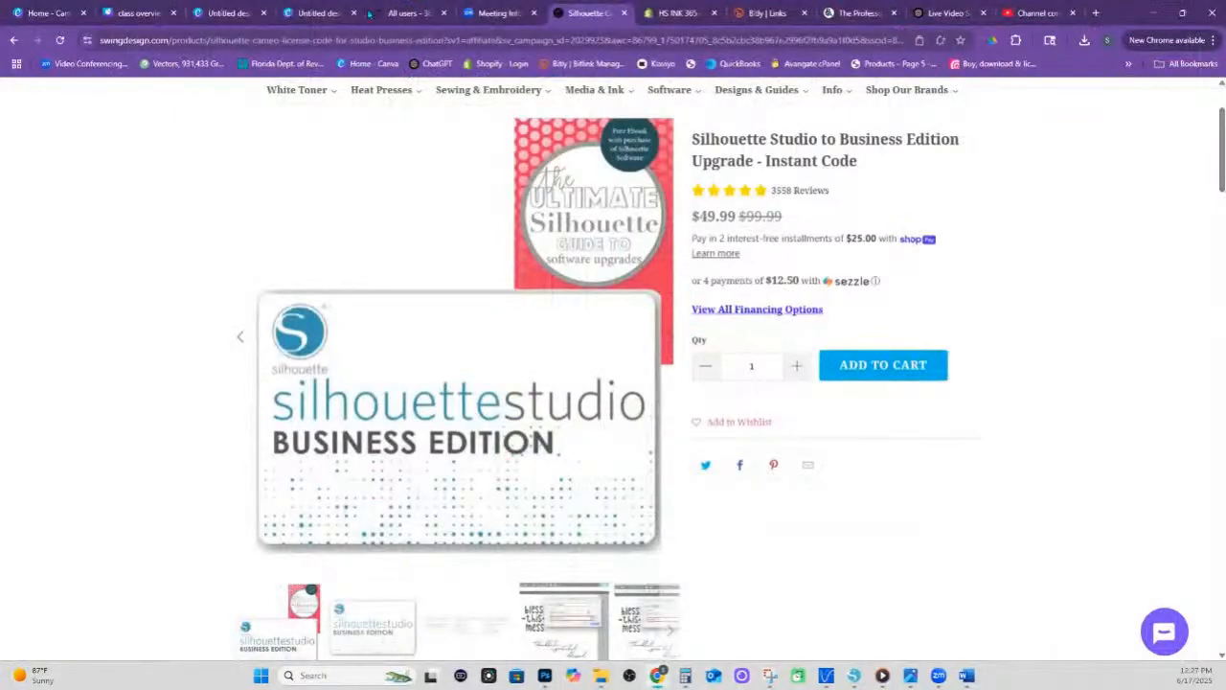
left_click(316, 13)
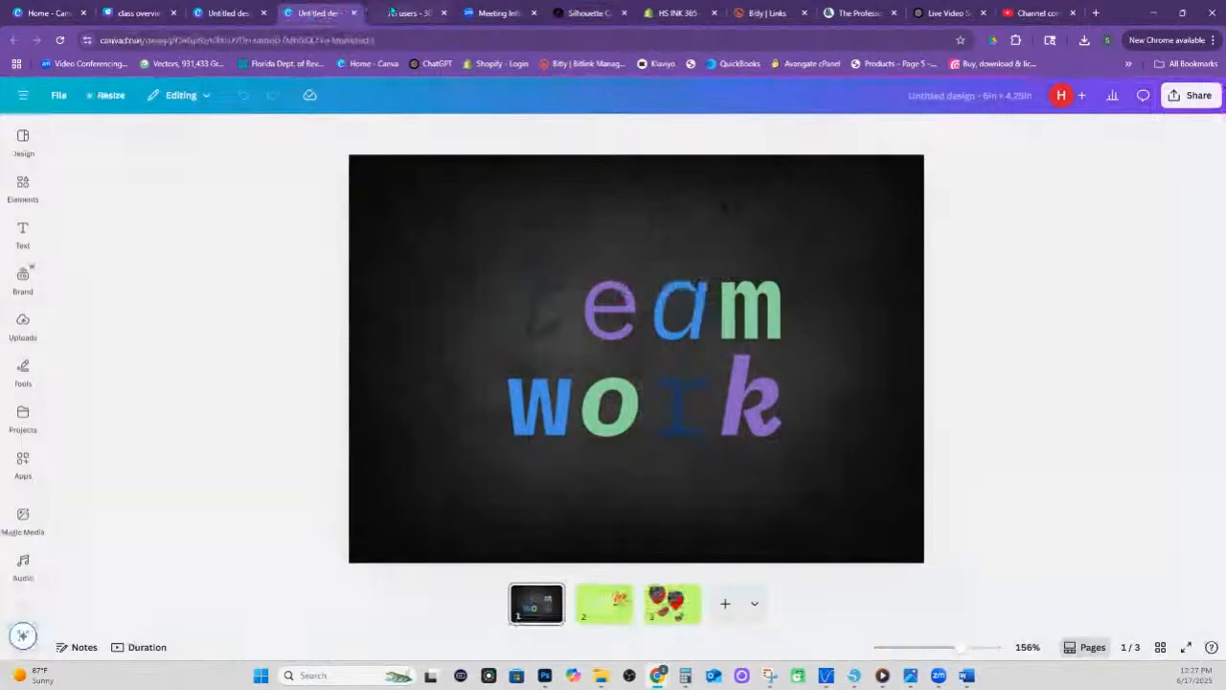
left_click(230, 13)
left_click(157, 16)
left_click(46, 13)
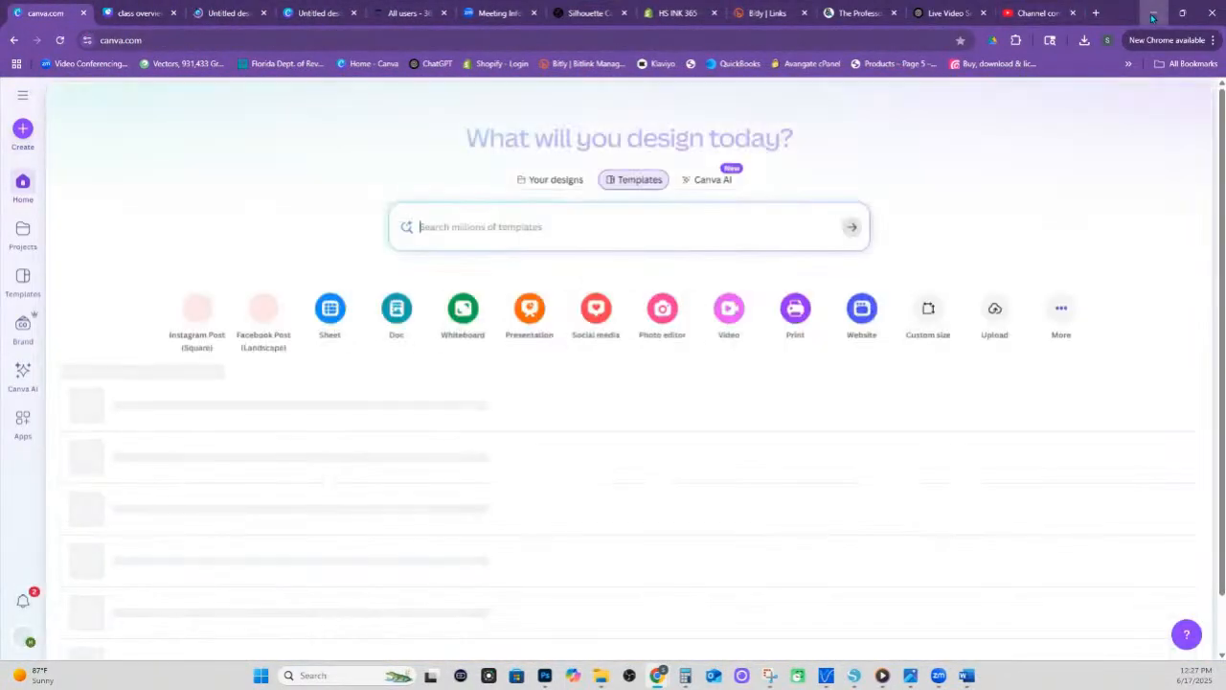
left_click(1152, 14)
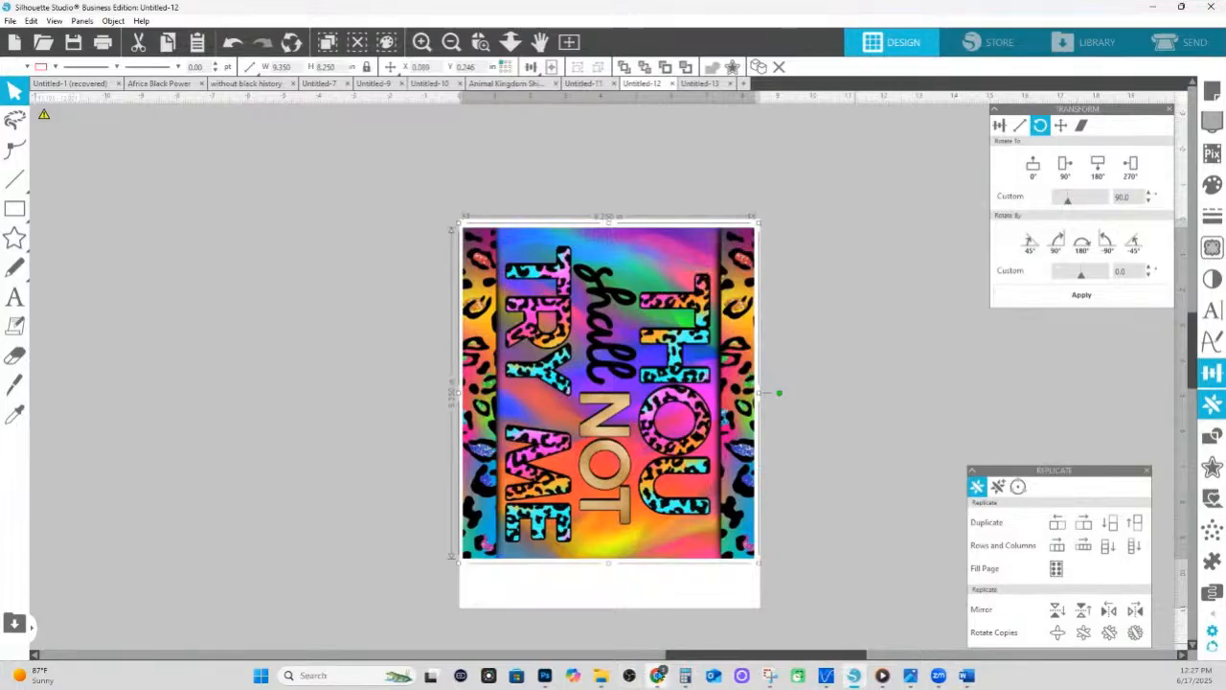
Switch to the 8.5 × 11 in Canva design in the browser and delete the woman's photo from the page
mouse_move(657, 676)
left_click(1078, 603)
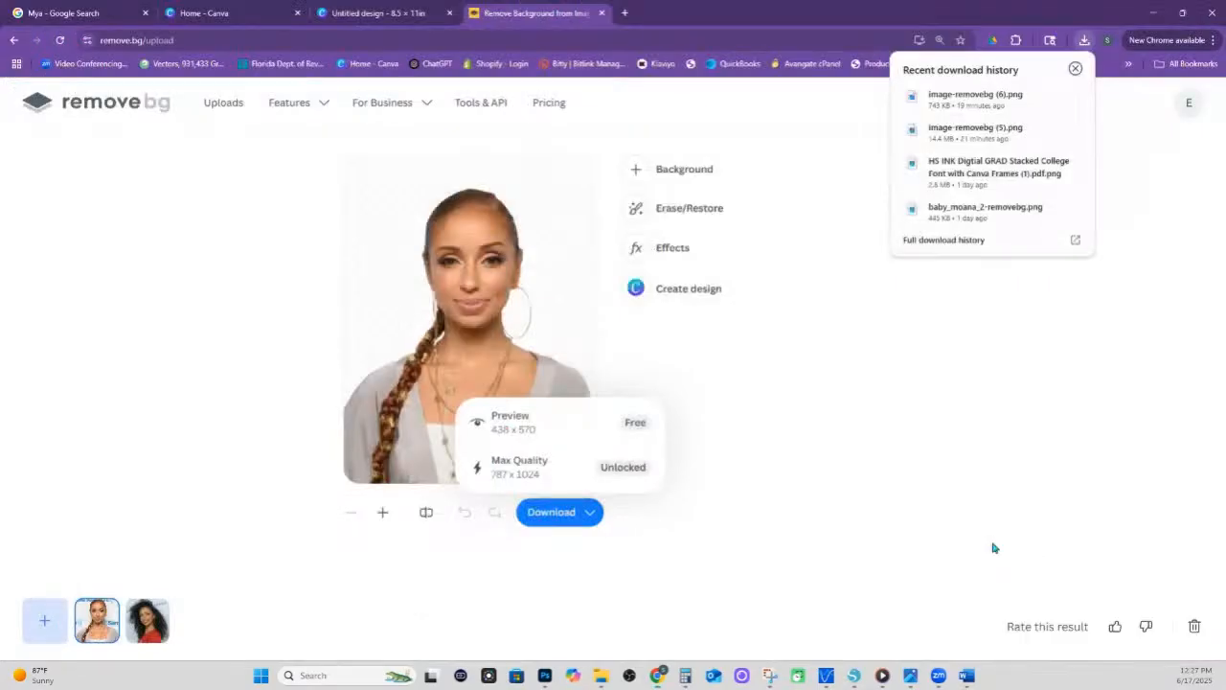
left_click(358, 13)
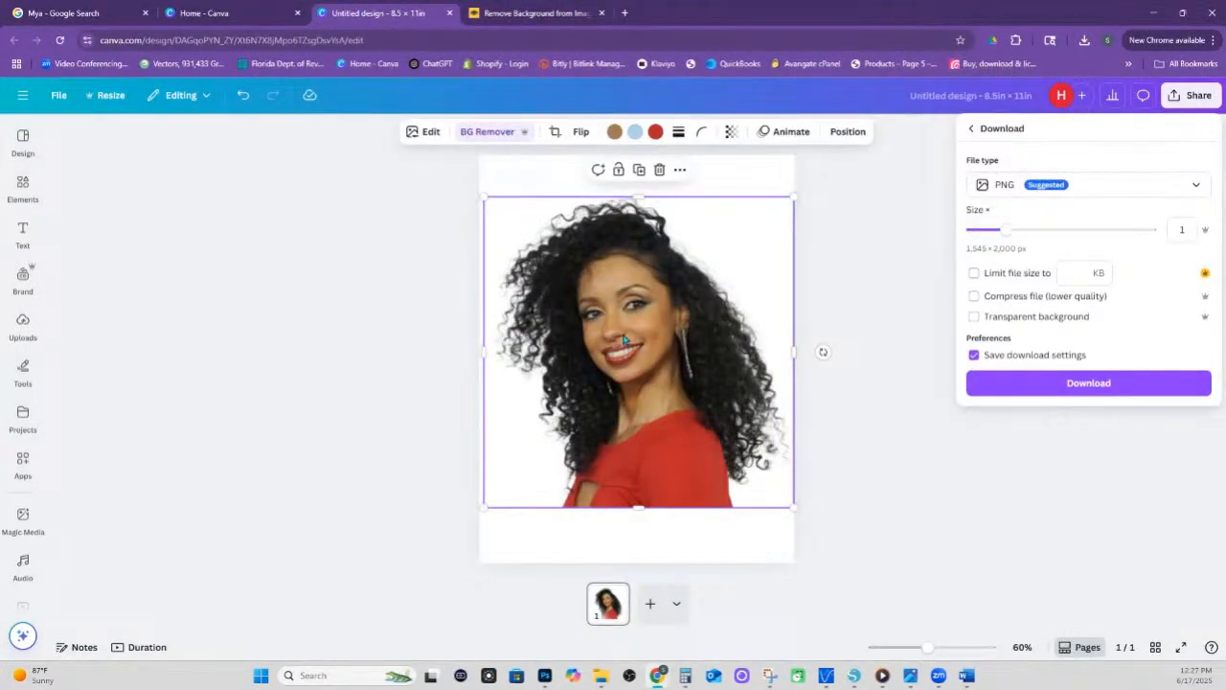
left_click(881, 494)
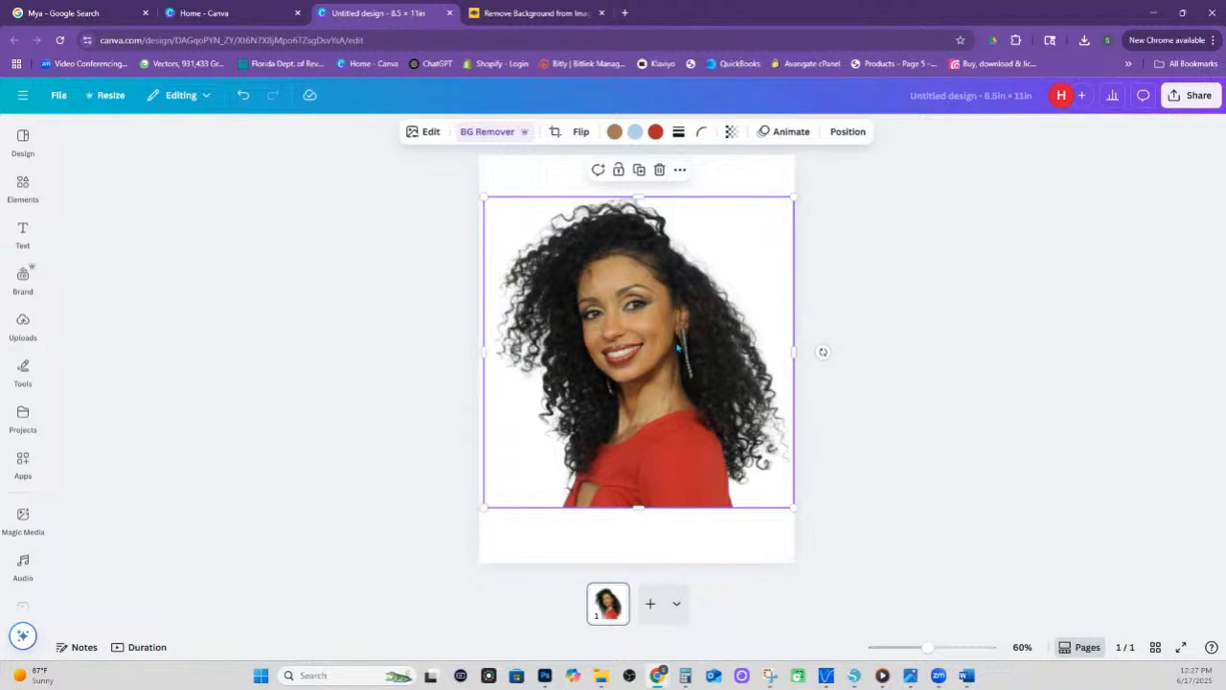
key("Delete")
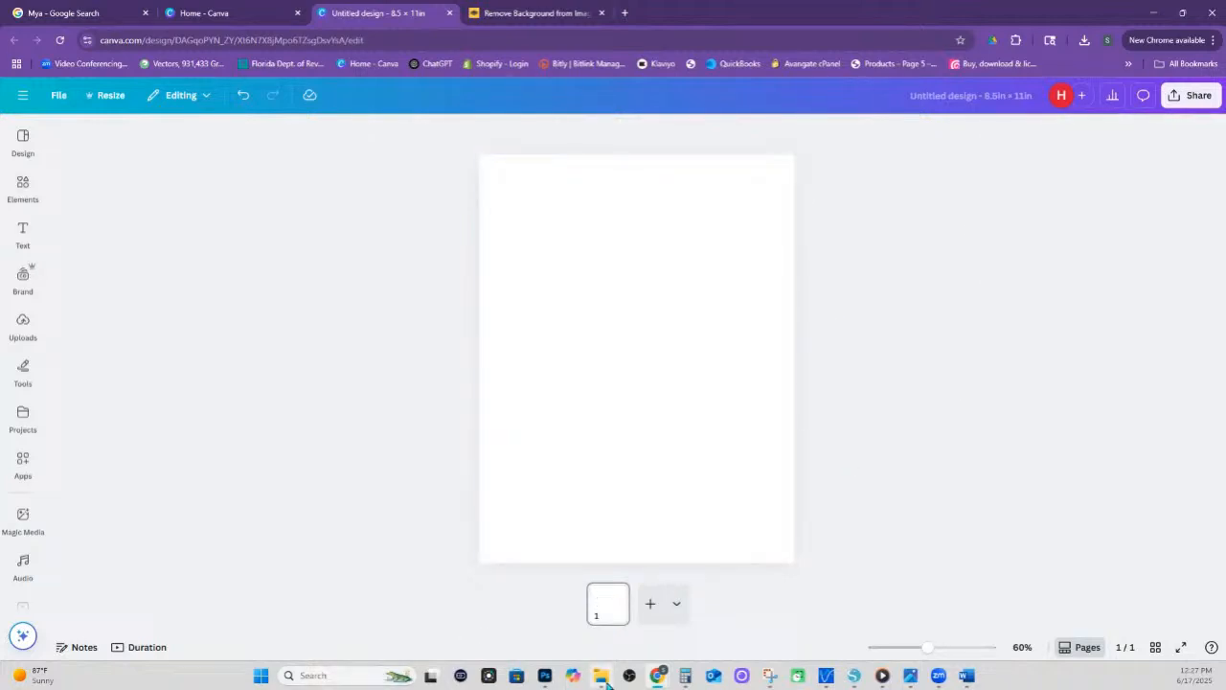
Add the image file HS INK Digital Though Shall Not Try Me 20oz Tumbler Wrap from File Explorer to the blank page
left_click(600, 676)
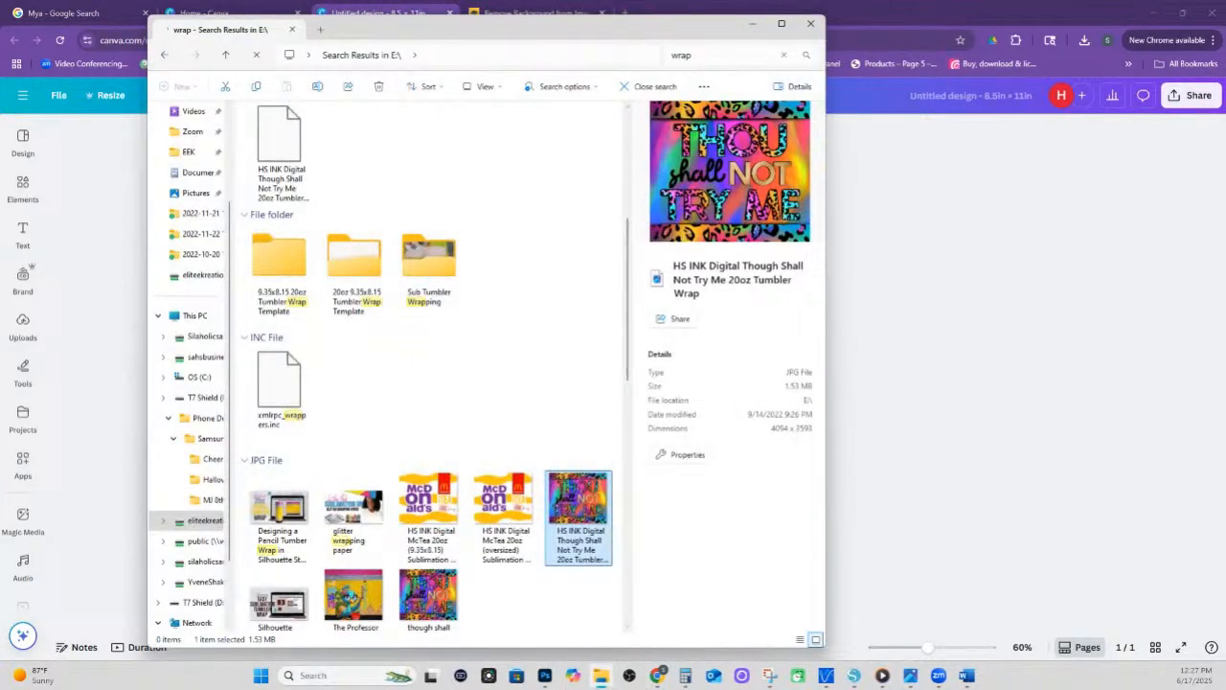
left_click_drag(534, 55, 474, 343)
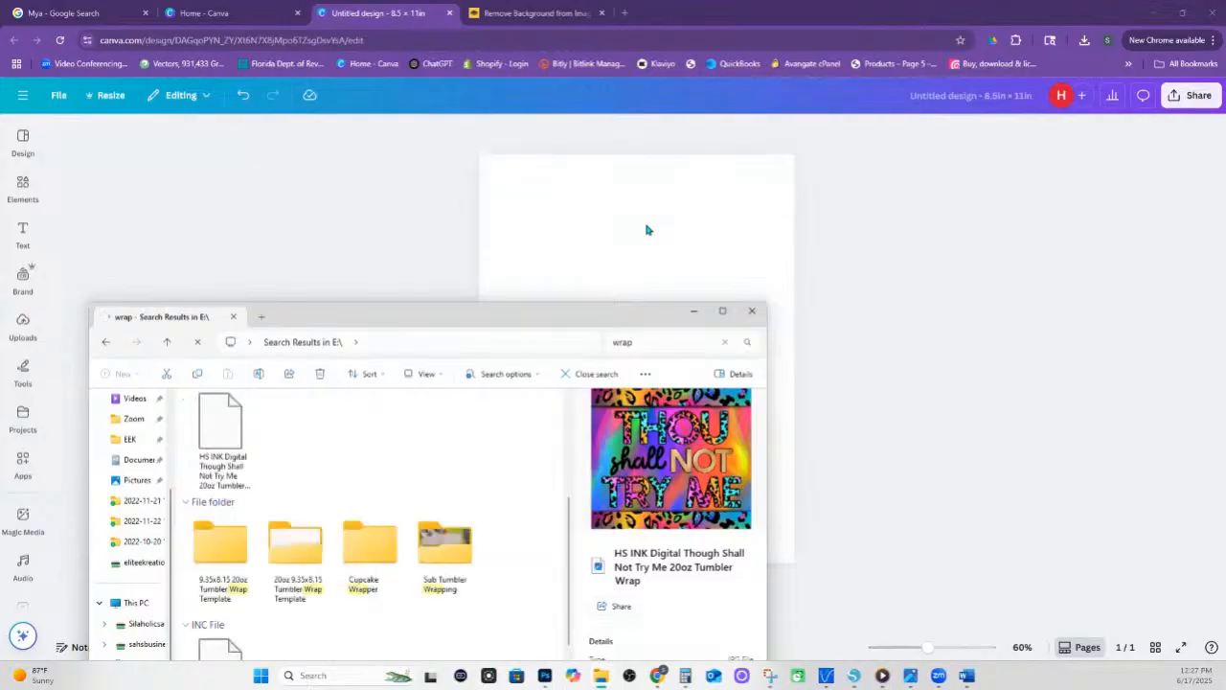
left_click_drag(575, 311, 382, 88)
left_click(283, 647)
left_click_drag(421, 476, 670, 348)
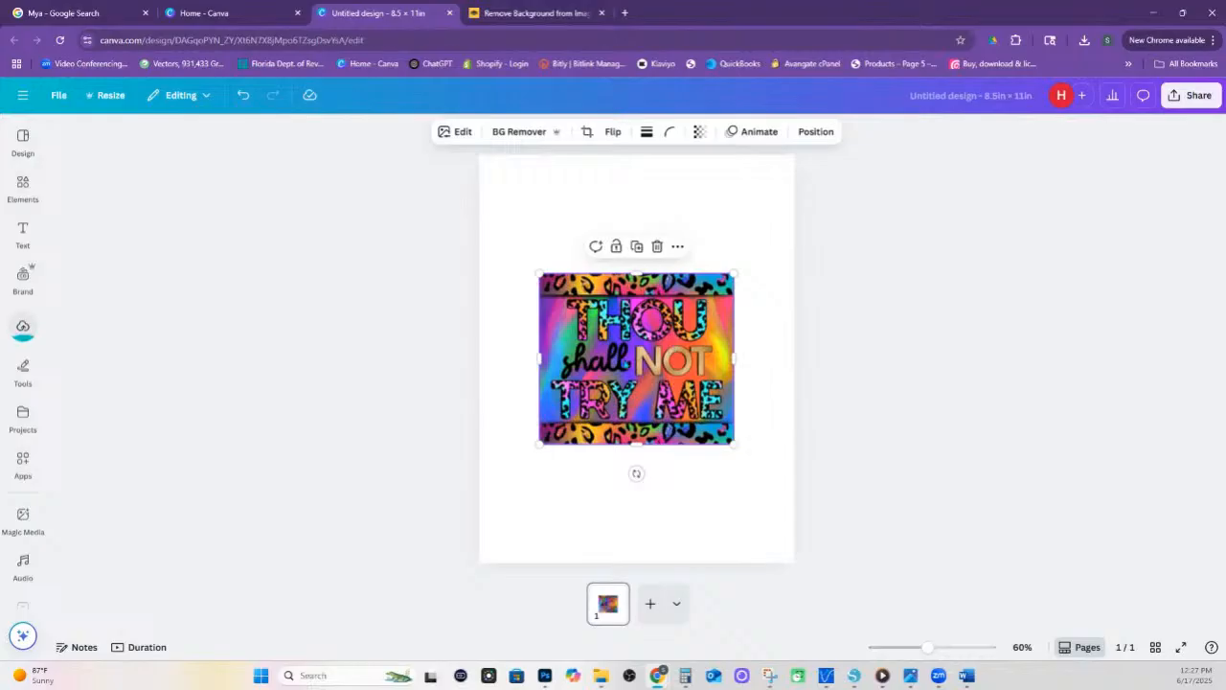
Place the same wrap image on the page a second time and delete the first copy
left_click(601, 675)
left_click_drag(727, 302, 668, 442)
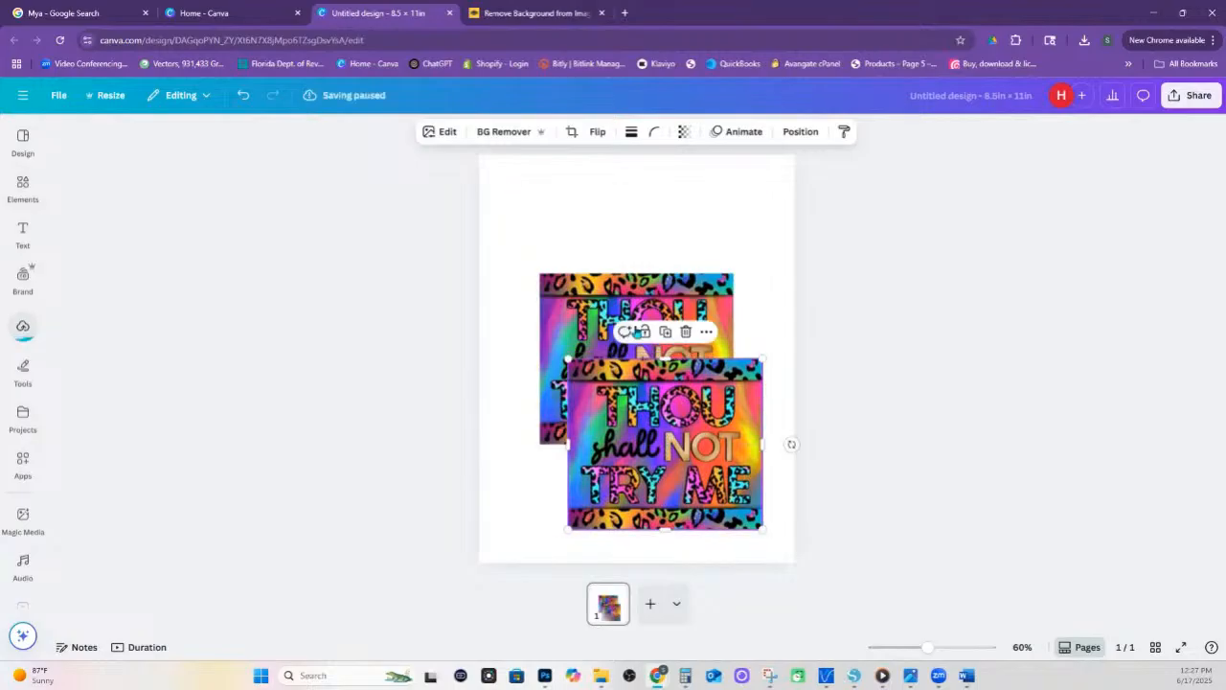
left_click_drag(627, 326, 608, 257)
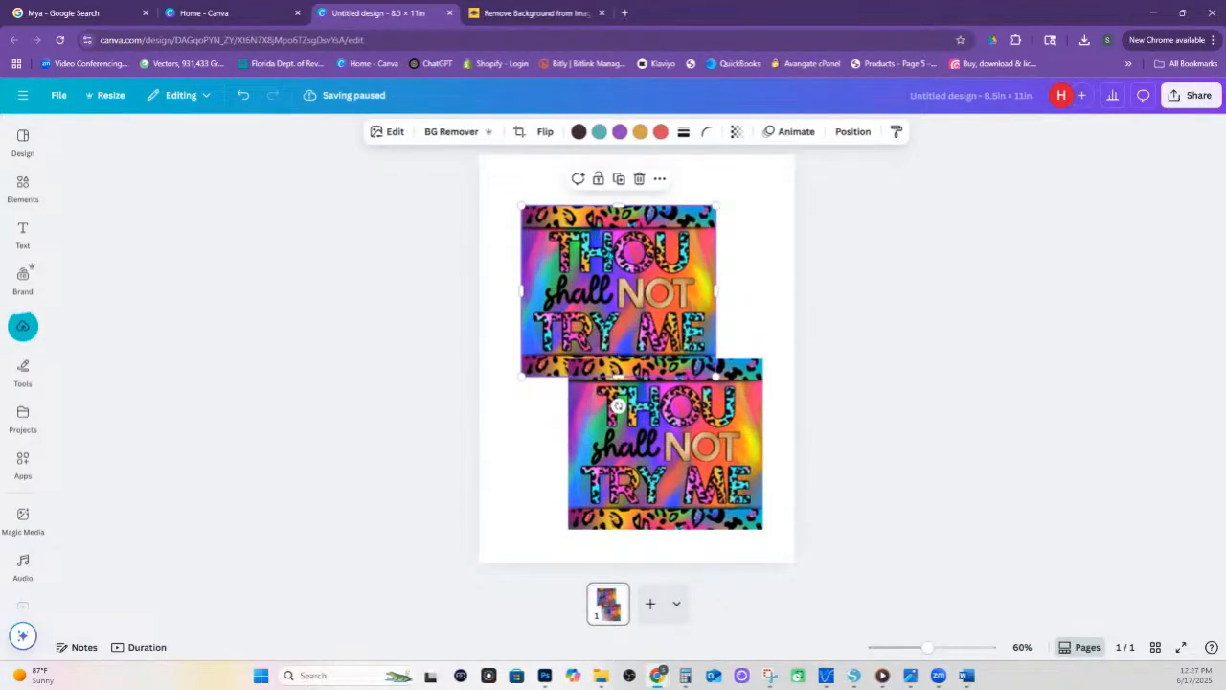
key("Delete")
Lock the wrap's aspect ratio and set its height to 8.25 in
left_click(664, 443)
left_click_drag(665, 443, 653, 357)
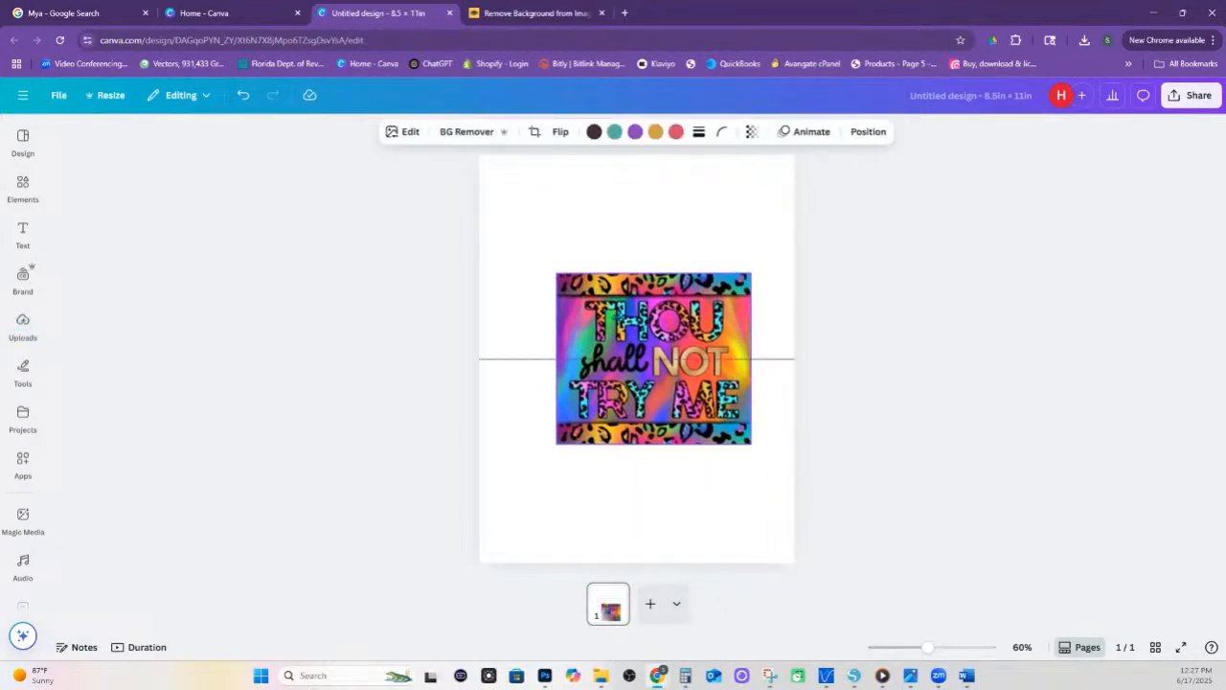
left_click(868, 132)
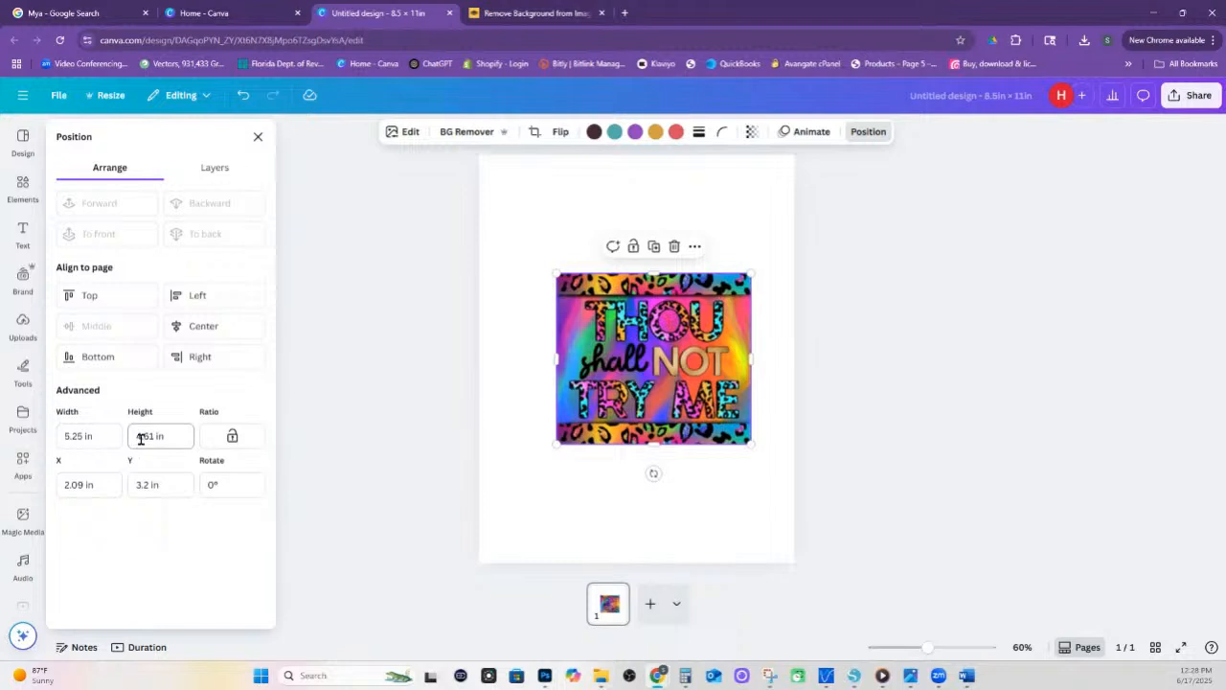
left_click(231, 436)
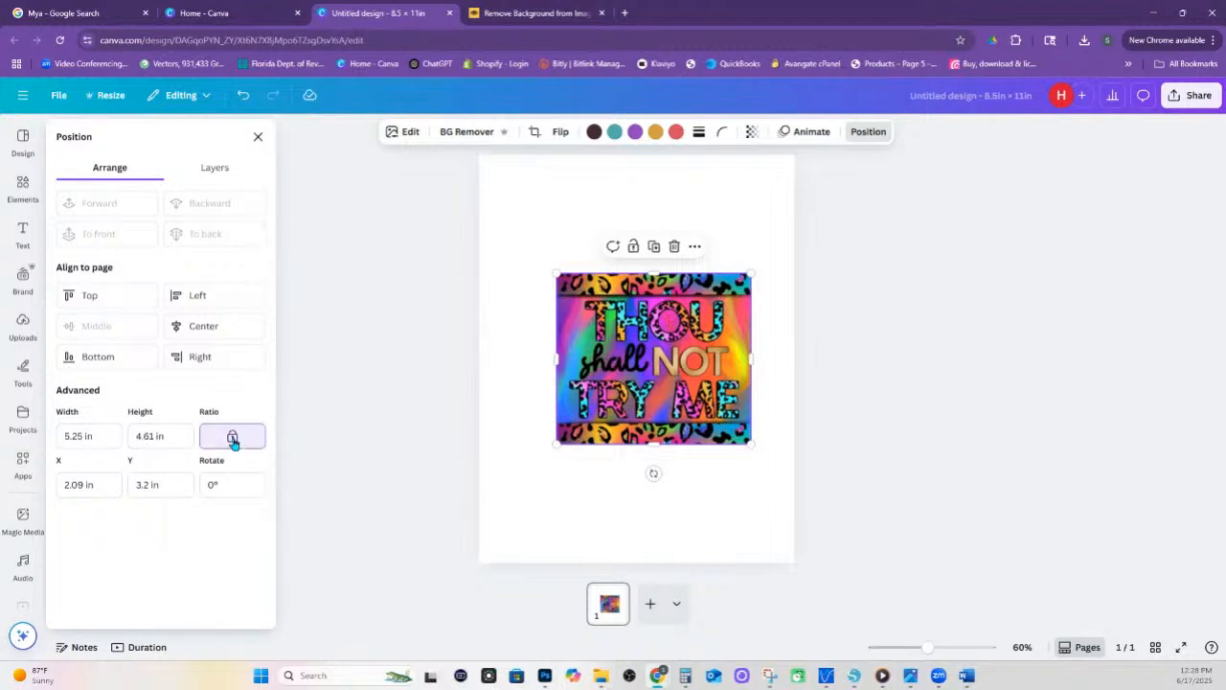
left_click(172, 438)
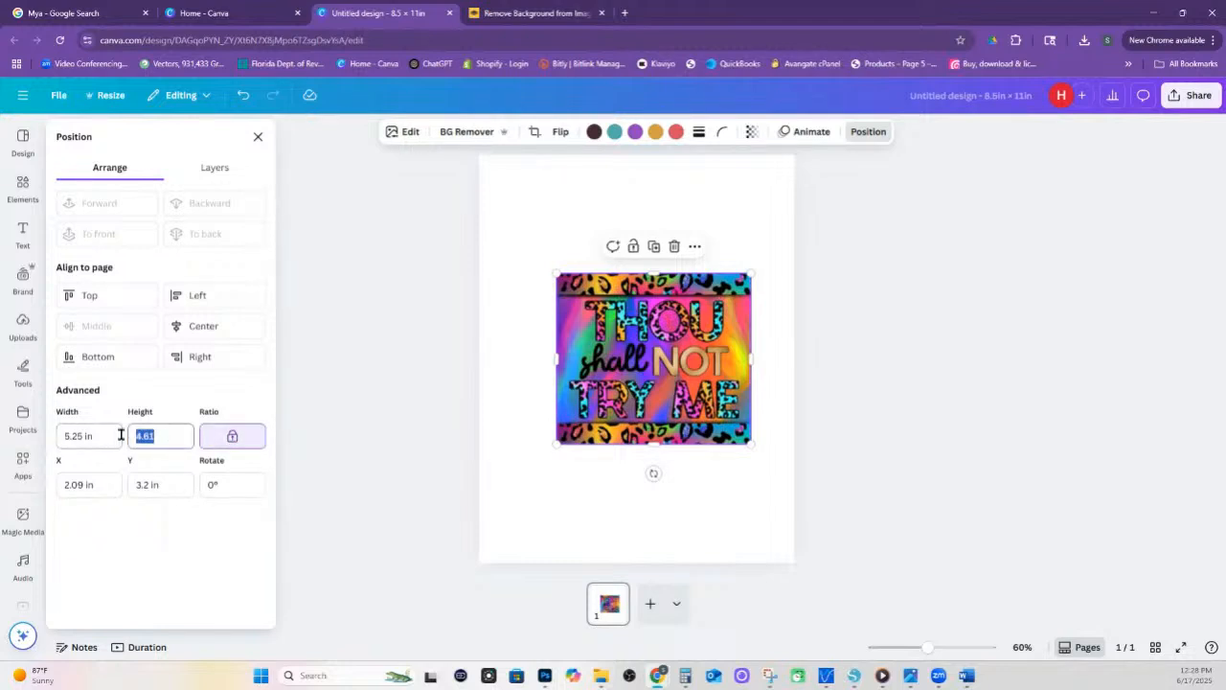
type("8.25")
key("Return")
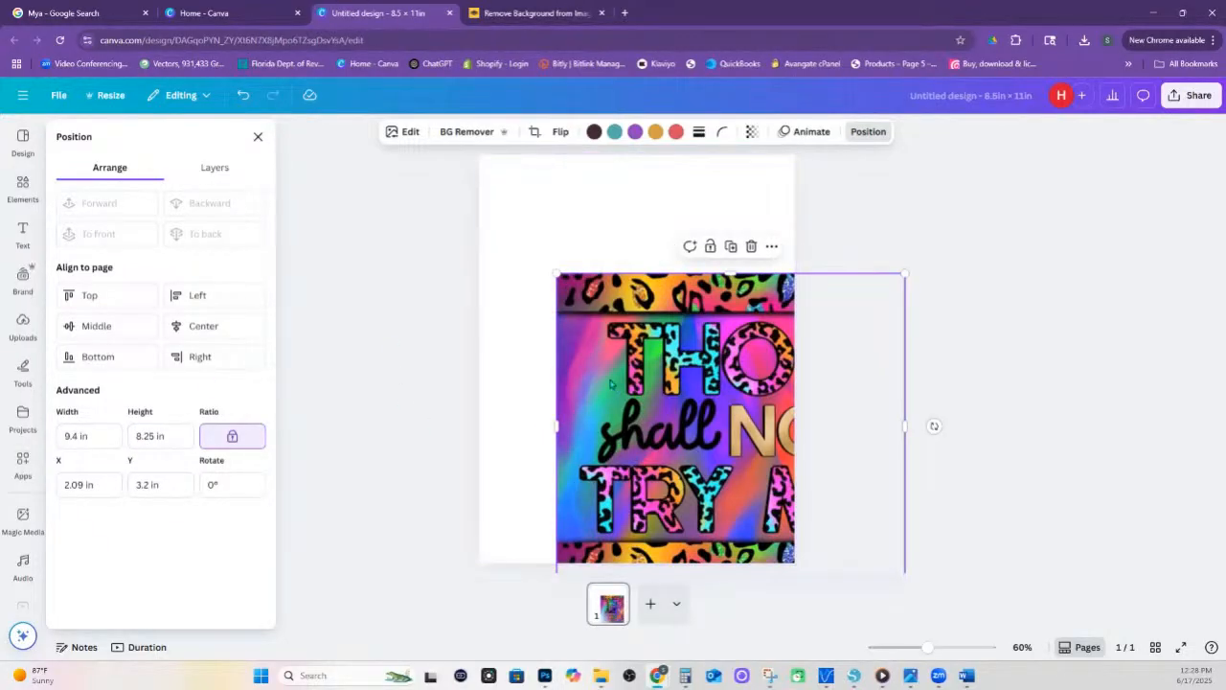
Rotate the wrap to 90° and center it horizontally, about 0.36 in below the page's upper edge
left_click_drag(613, 383, 563, 351)
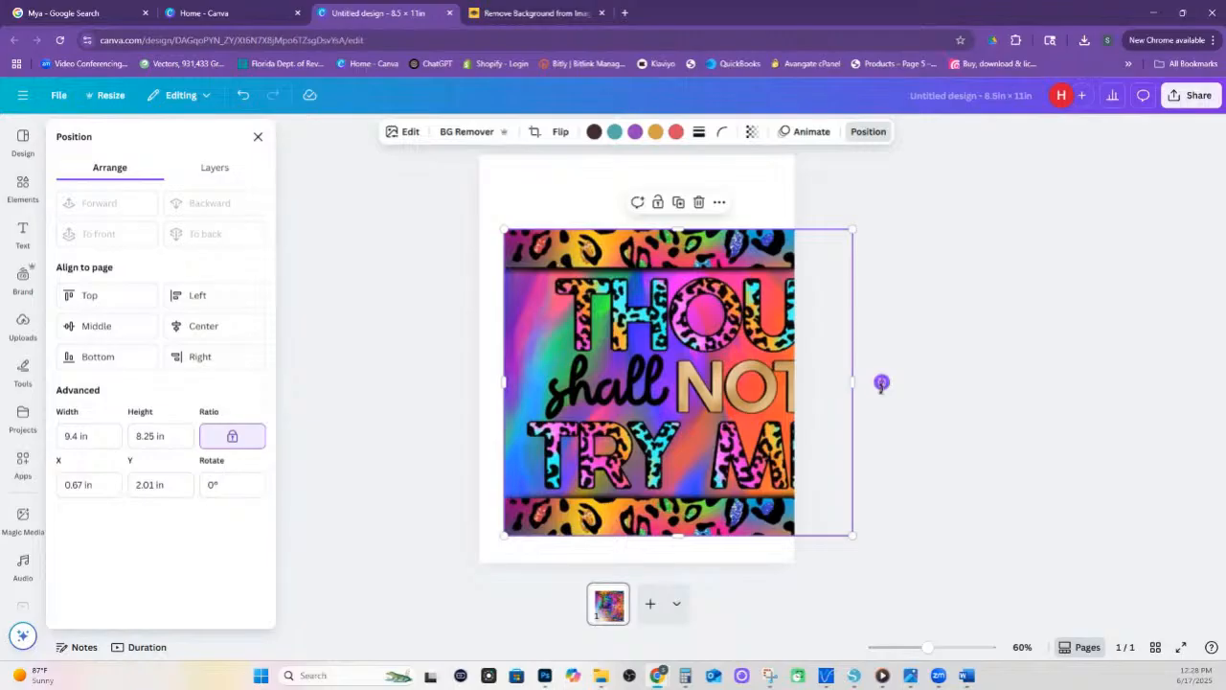
left_click_drag(881, 384, 670, 538)
left_click_drag(723, 273, 696, 258)
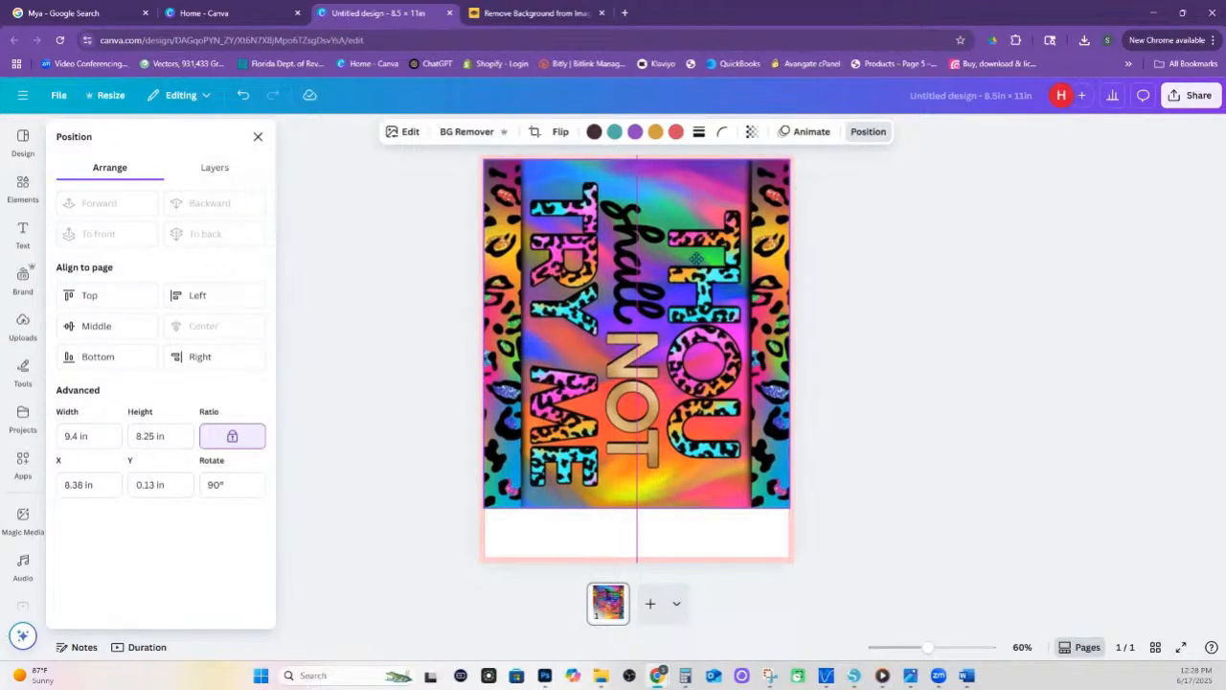
left_click_drag(696, 259, 696, 268)
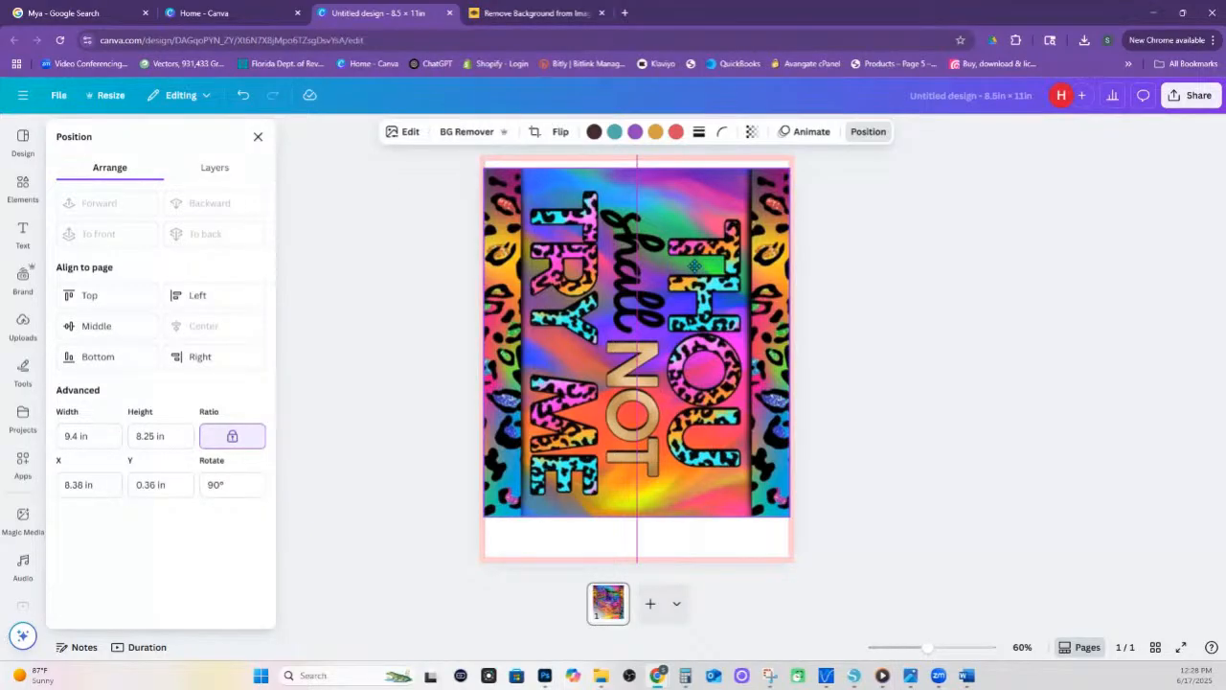
left_click_drag(694, 265, 697, 271)
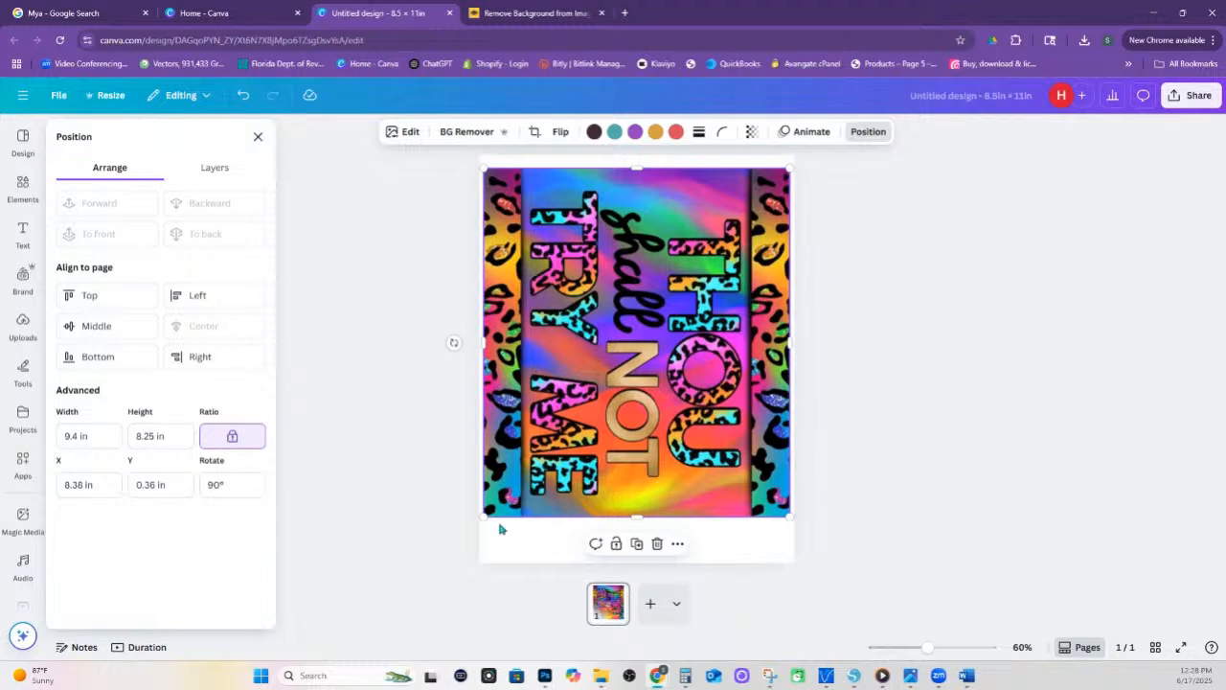
Move the wrap slightly down to about 0.41 in below the page's upper edge, keeping it horizontally centered
left_click_drag(483, 518, 485, 514)
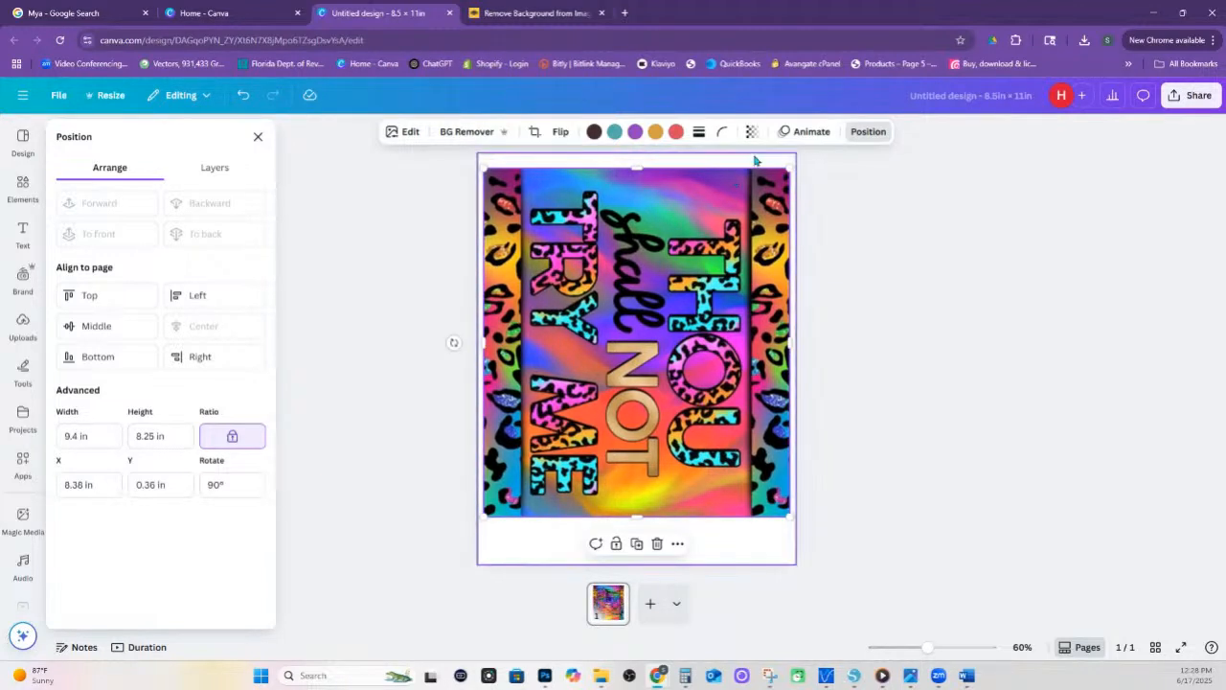
left_click_drag(930, 648, 943, 648)
left_click_drag(791, 432, 794, 428)
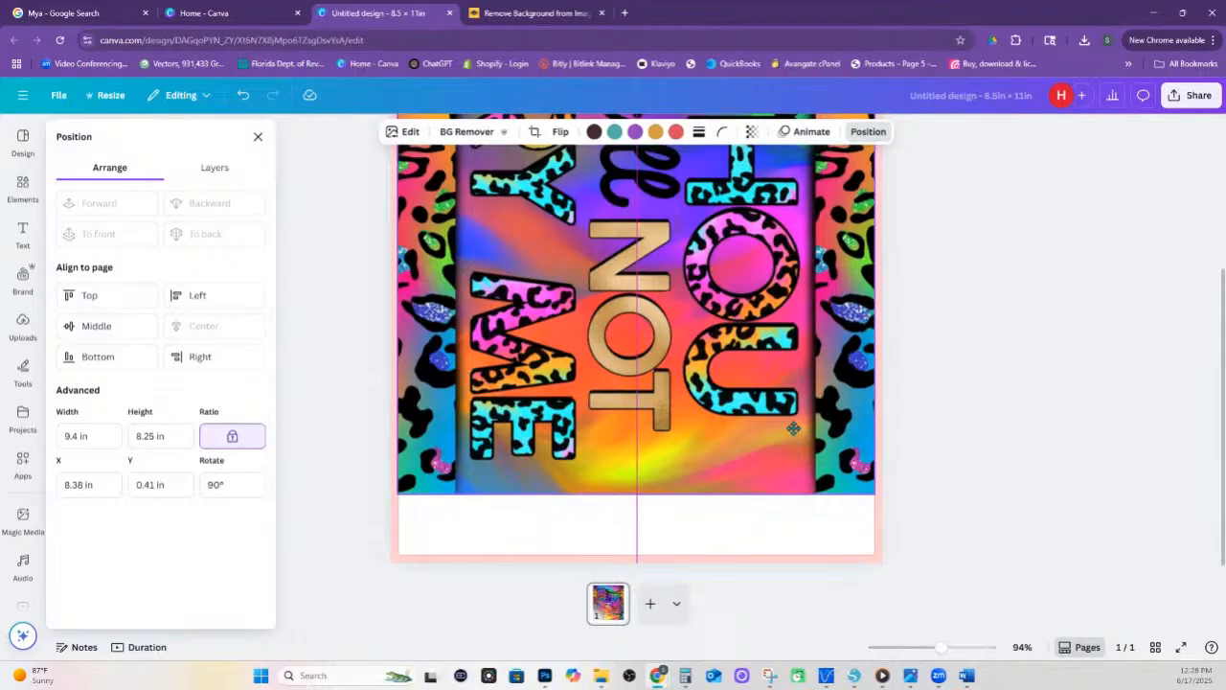
scroll(793, 428, "up", 3)
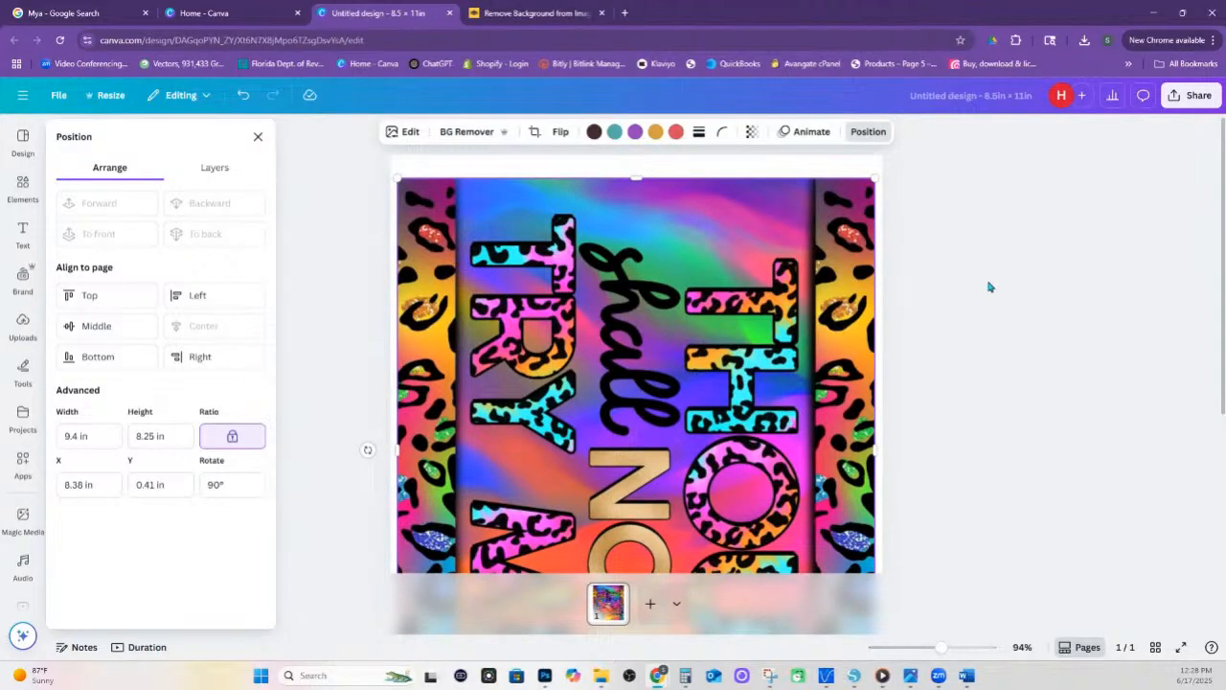
Flip the wrap horizontally so its text is mirrored for printing
left_click(1197, 95)
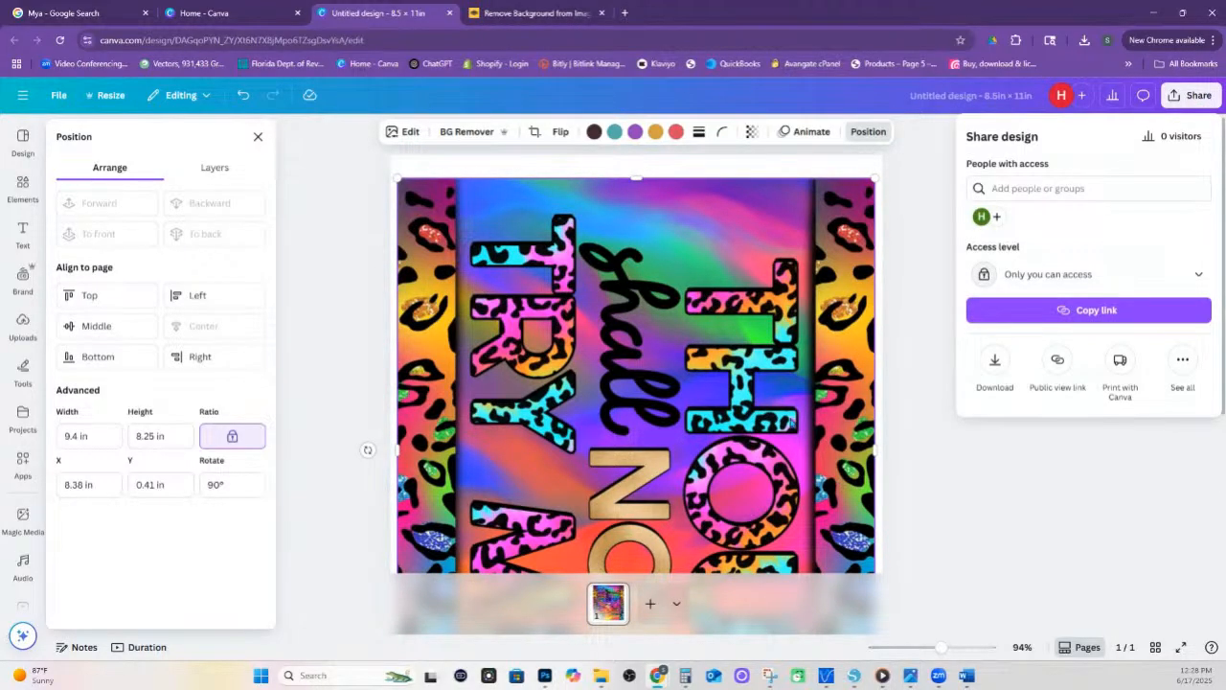
right_click(791, 95)
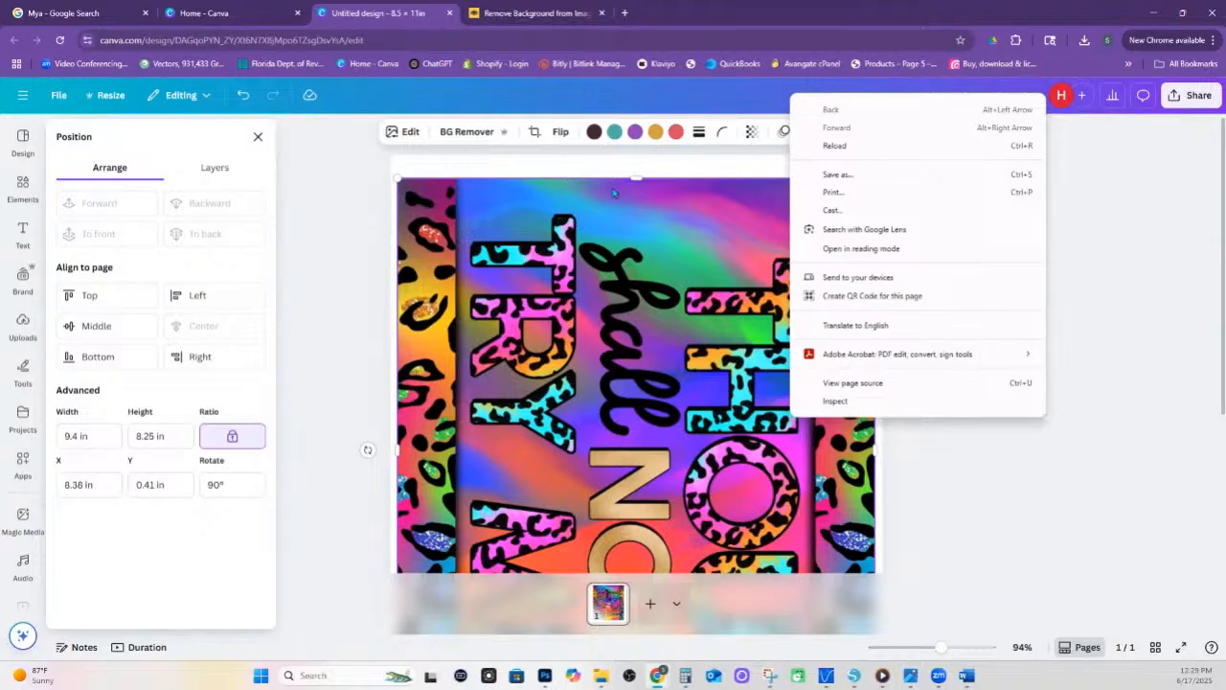
left_click(562, 134)
left_click(563, 165)
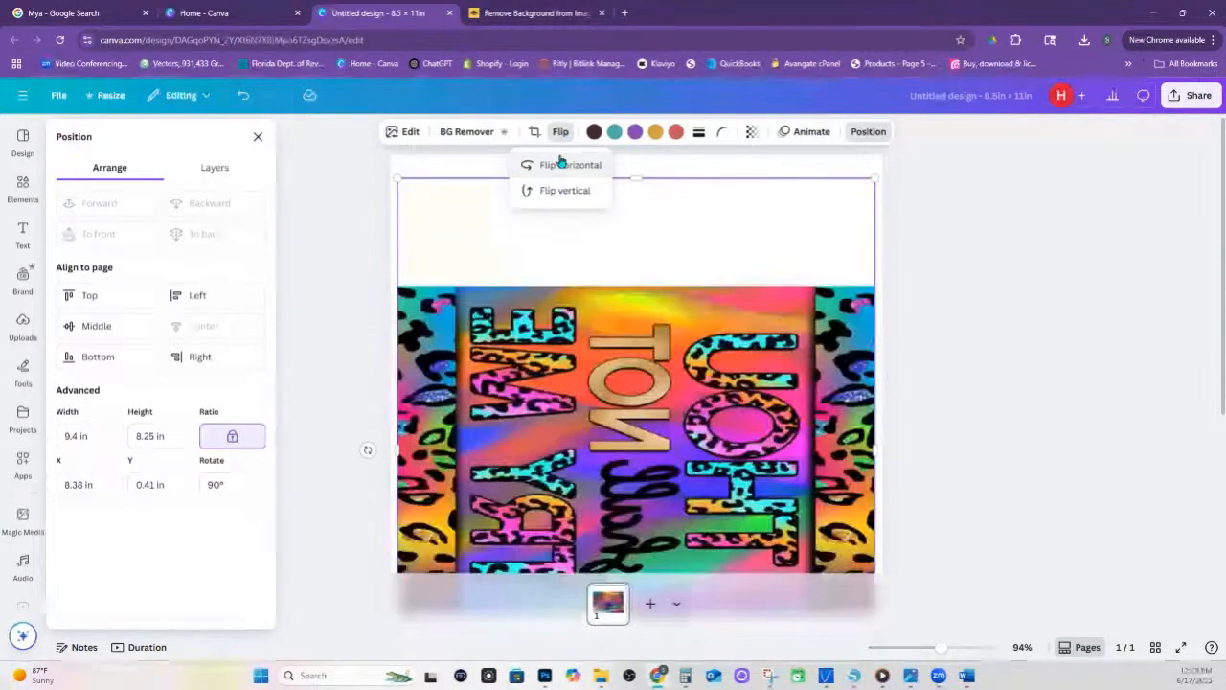
Download the mirrored wrap page as a JPG file
left_click(1188, 96)
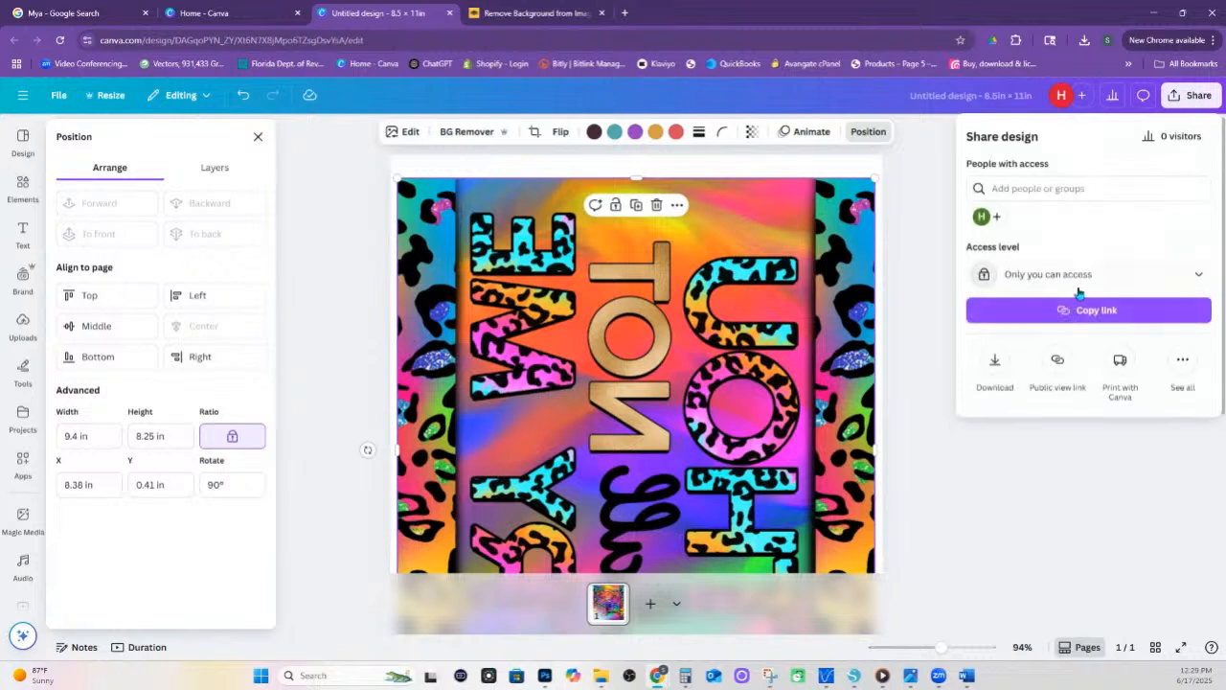
left_click(1004, 369)
left_click(1027, 185)
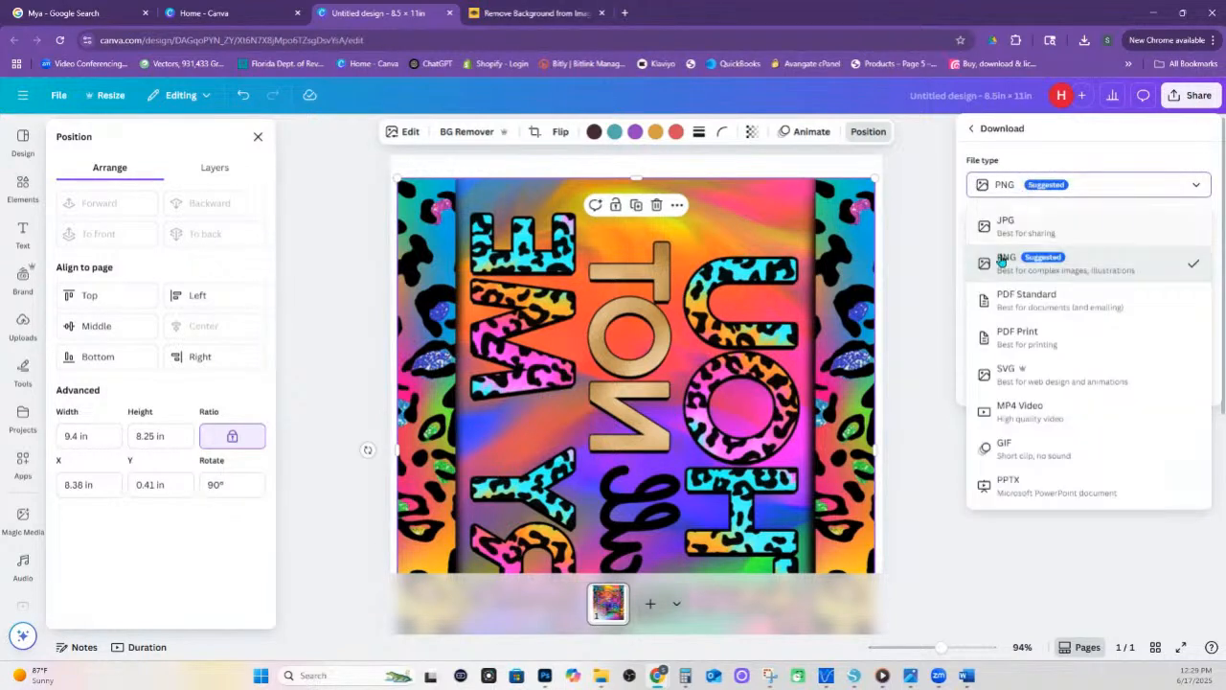
left_click(1004, 227)
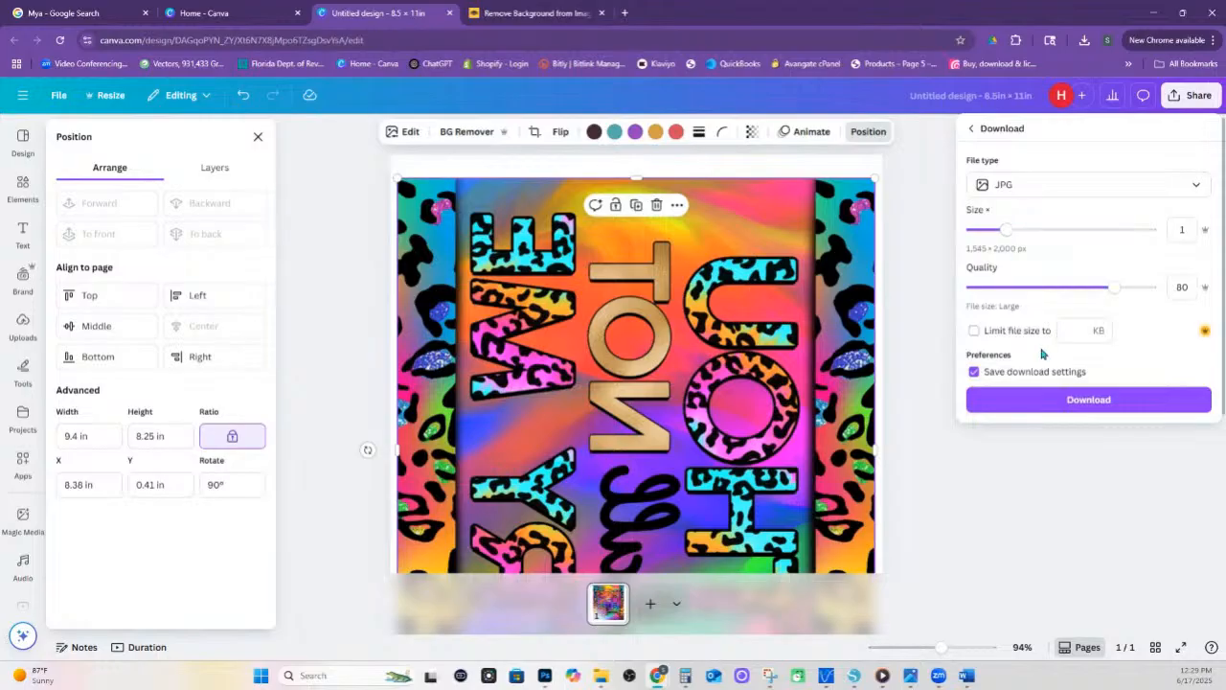
left_click(1053, 412)
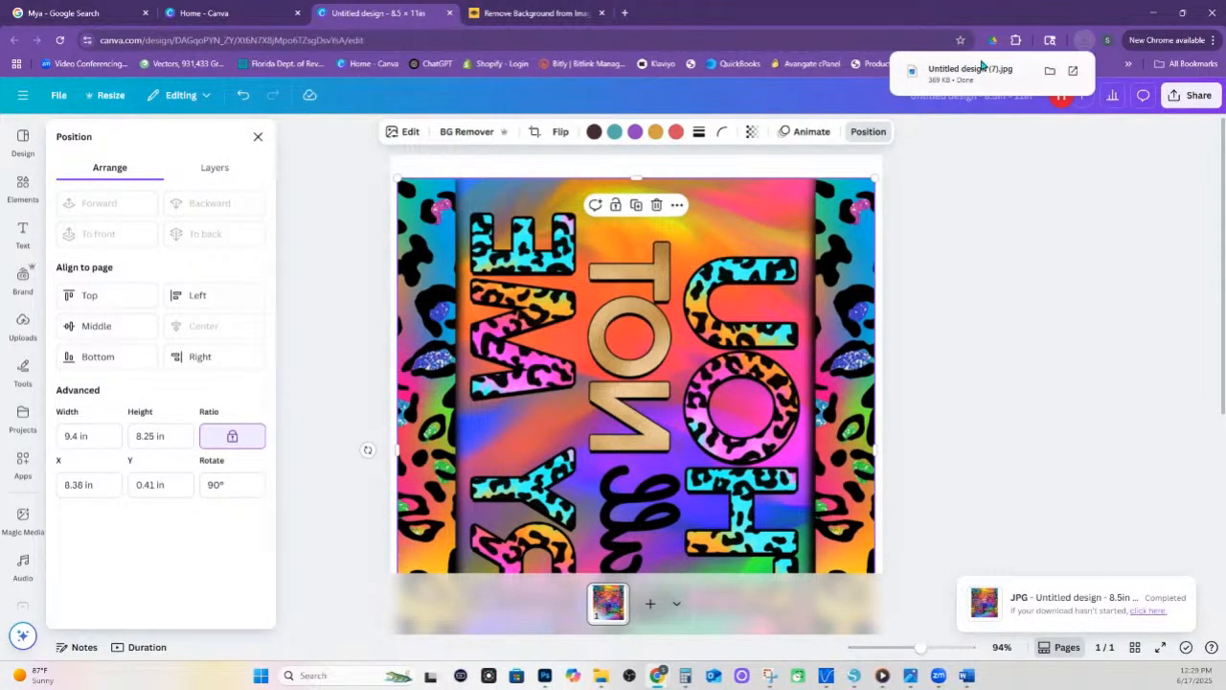
Bring the downloaded Untitled design (7).jpg into the Silhouette Studio document and move the old wrap off the page to the left
left_click_drag(967, 75, 893, 351)
left_click_drag(636, 322, 33, 294)
left_click(813, 220)
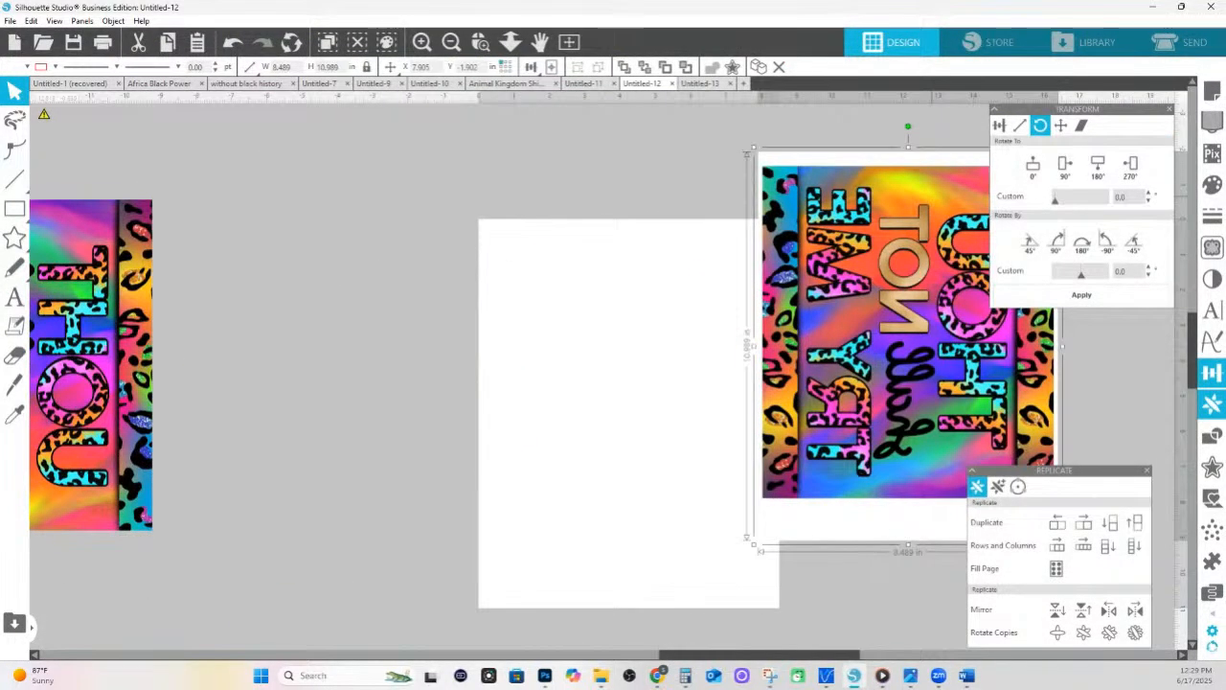
Center the imported mirrored design on the page and open the print settings
left_click(536, 71)
left_click(551, 68)
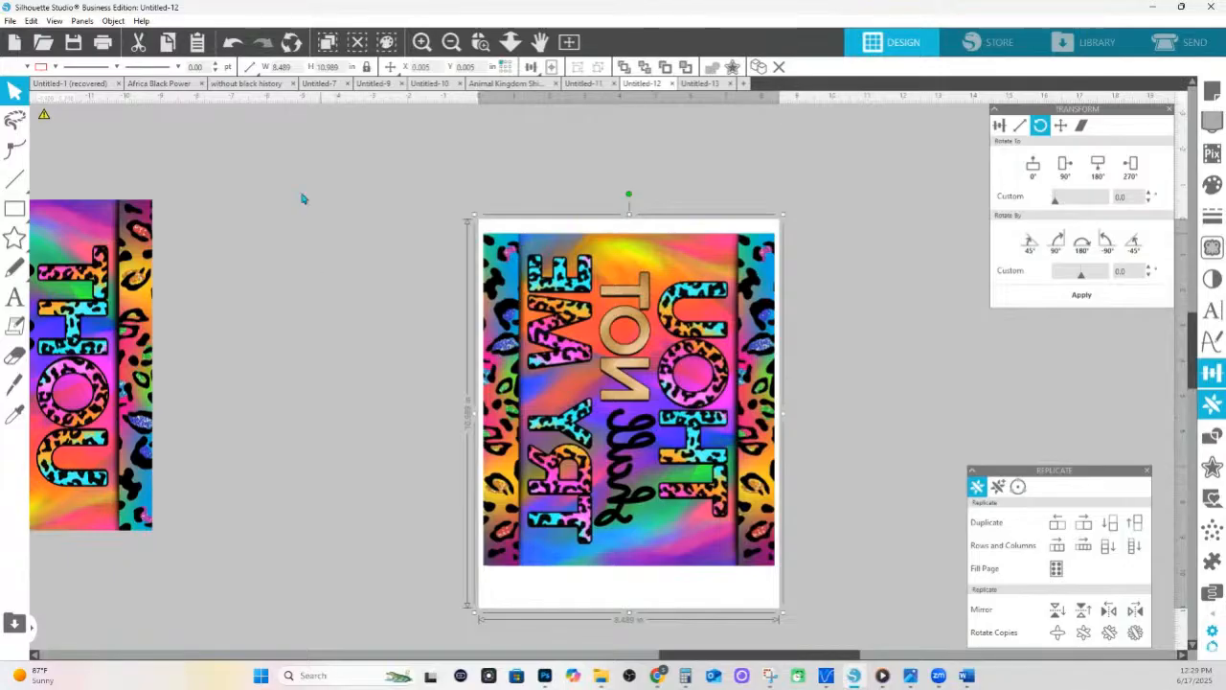
left_click(102, 43)
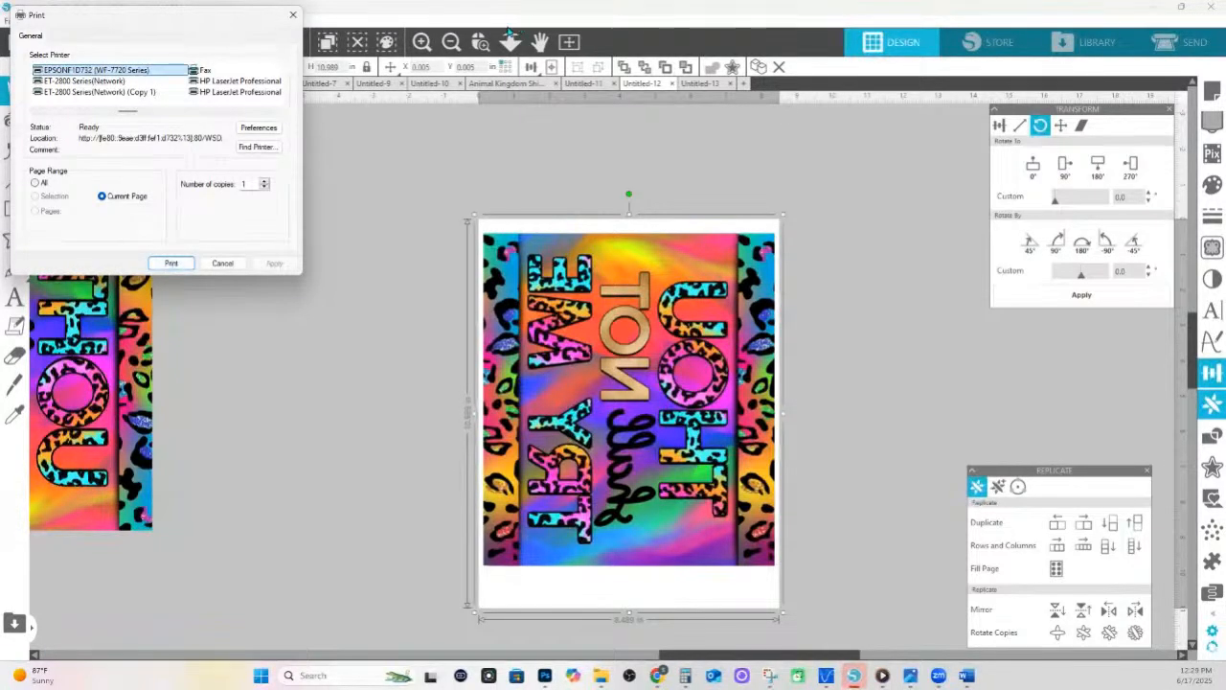
Turn off Mirror Image in the printer's preferences and cancel both the preferences and the print job
left_click(258, 127)
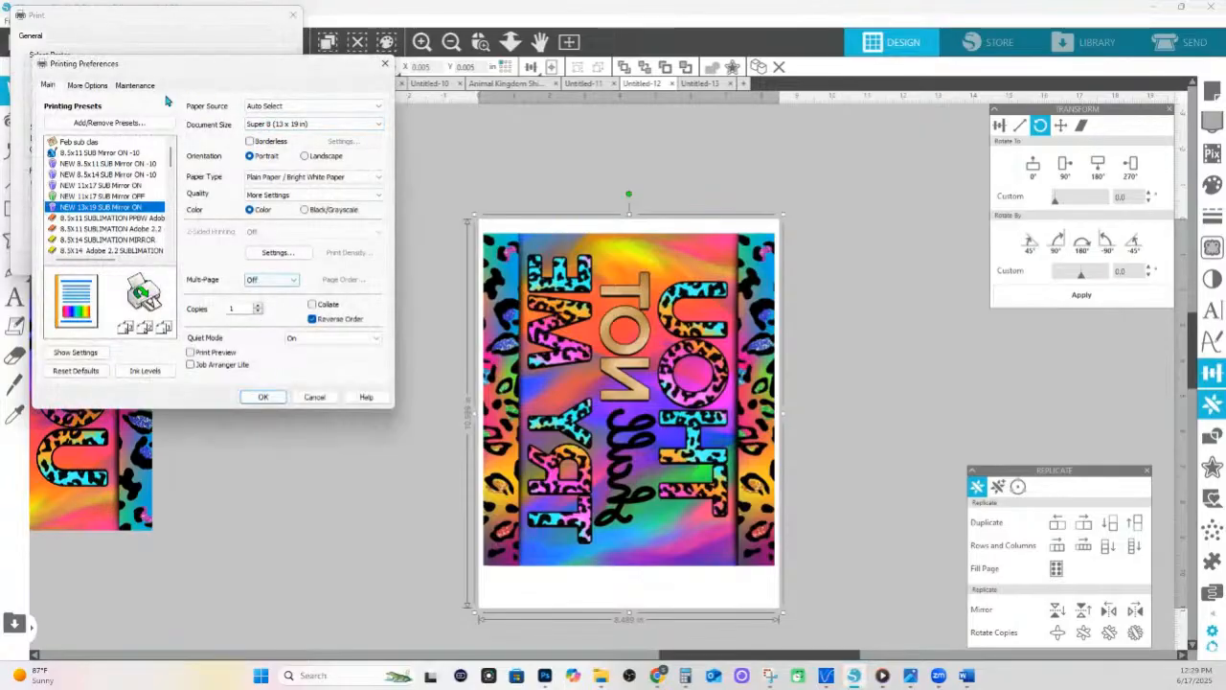
left_click(102, 86)
left_click(199, 327)
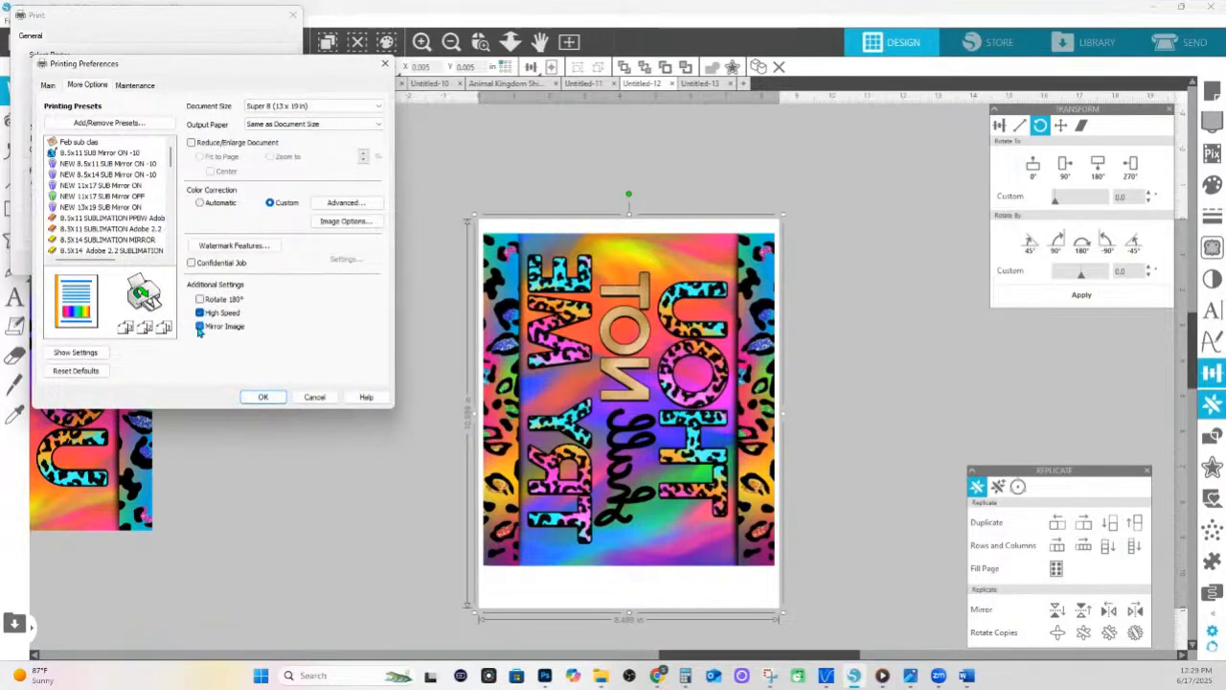
left_click(199, 327)
left_click(129, 489)
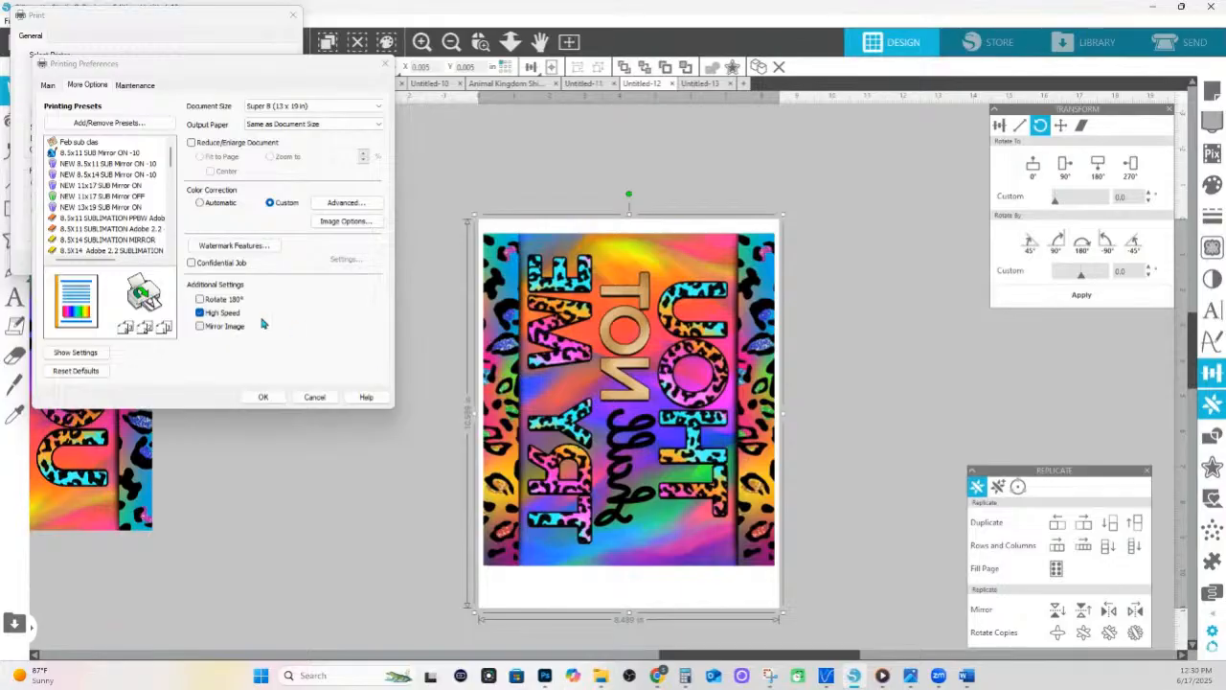
left_click(305, 397)
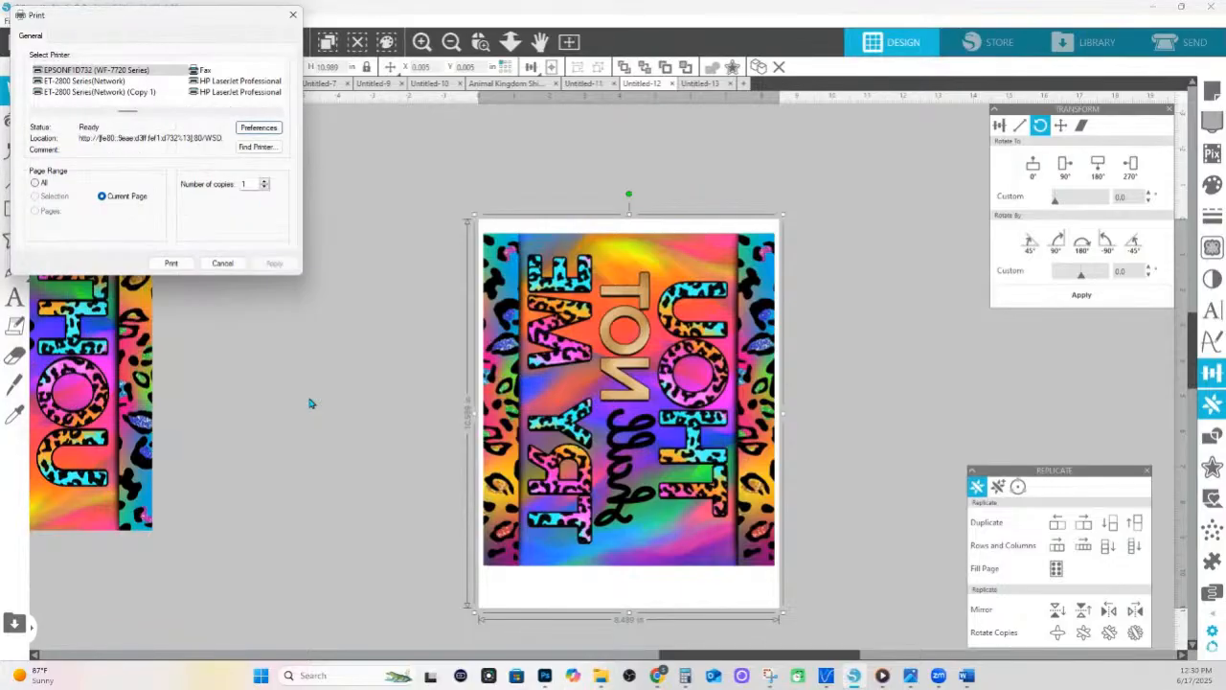
left_click(226, 264)
Switch to the remove.bg page in the browser and download the cut-out portrait in Preview quality, 438 x 570
left_click(807, 398)
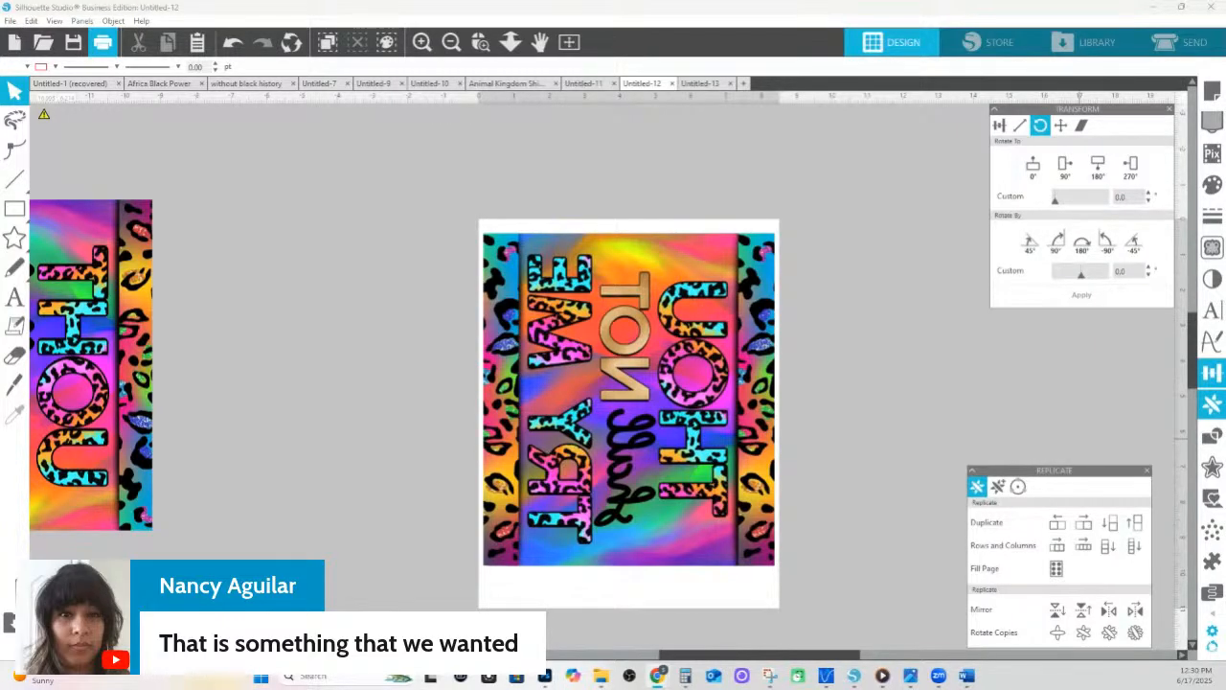
left_click(1152, 7)
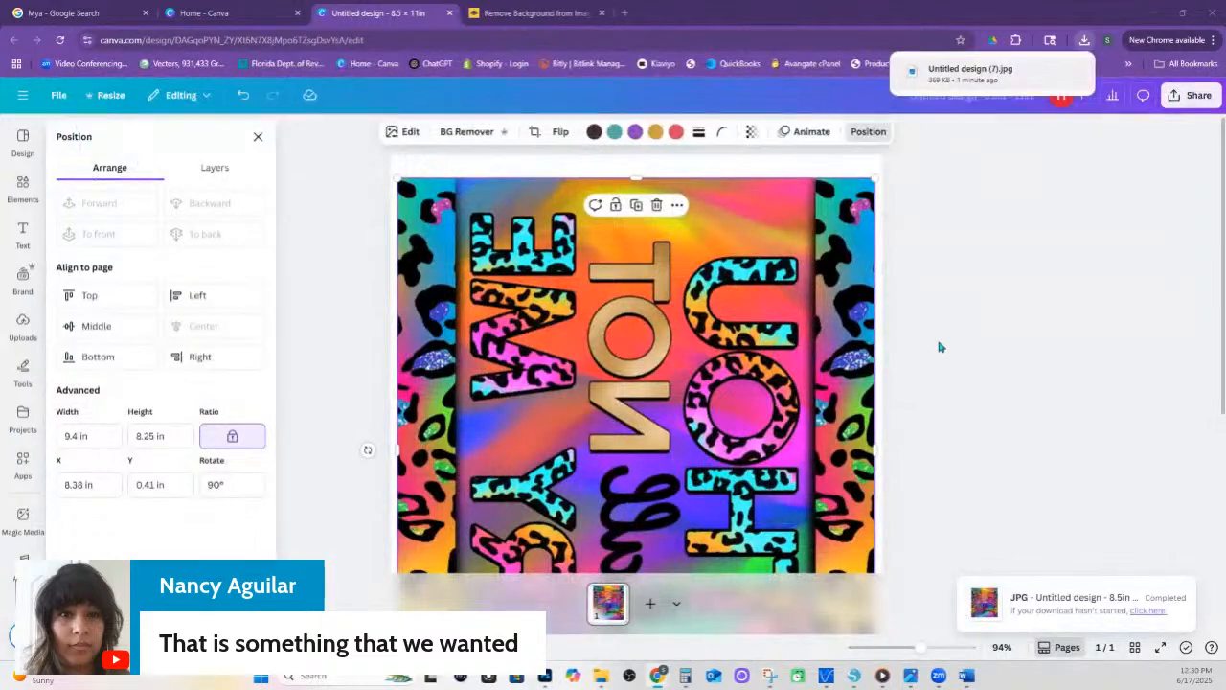
left_click(536, 12)
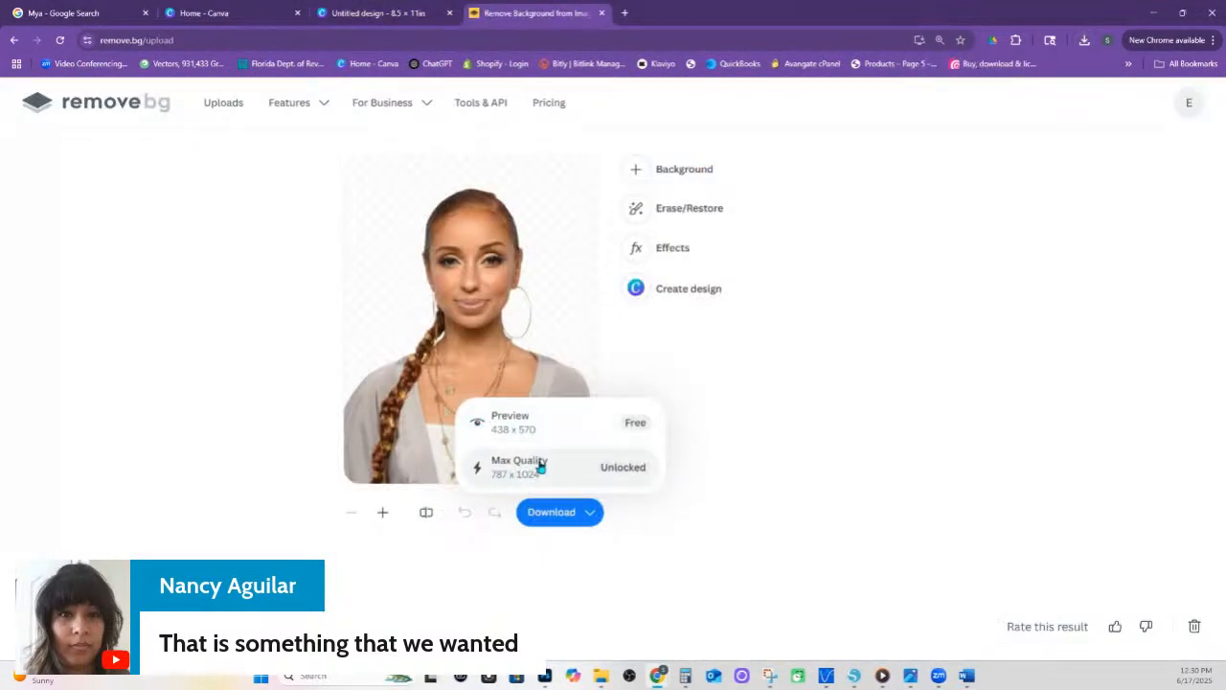
left_click(530, 433)
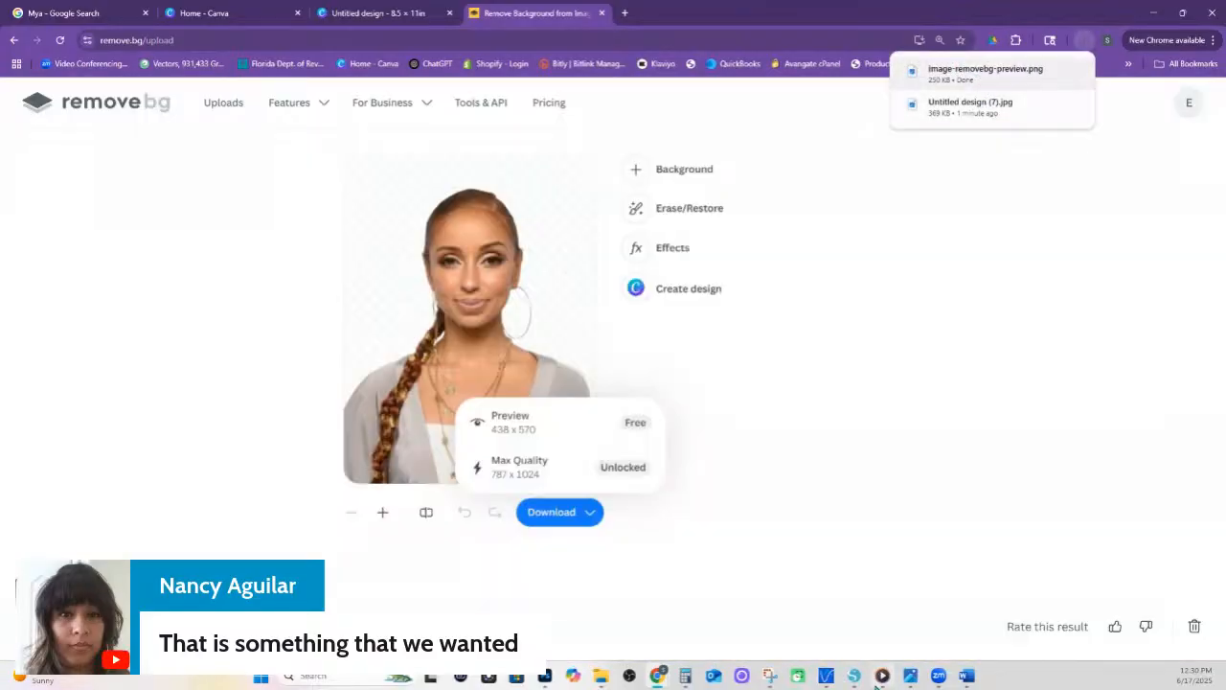
Bring image-removebg-preview.png into the Untitled-12 document in Silhouette Studio, placing it between the two wraps
left_click_drag(878, 681, 372, 448)
left_click(602, 85)
left_click(686, 84)
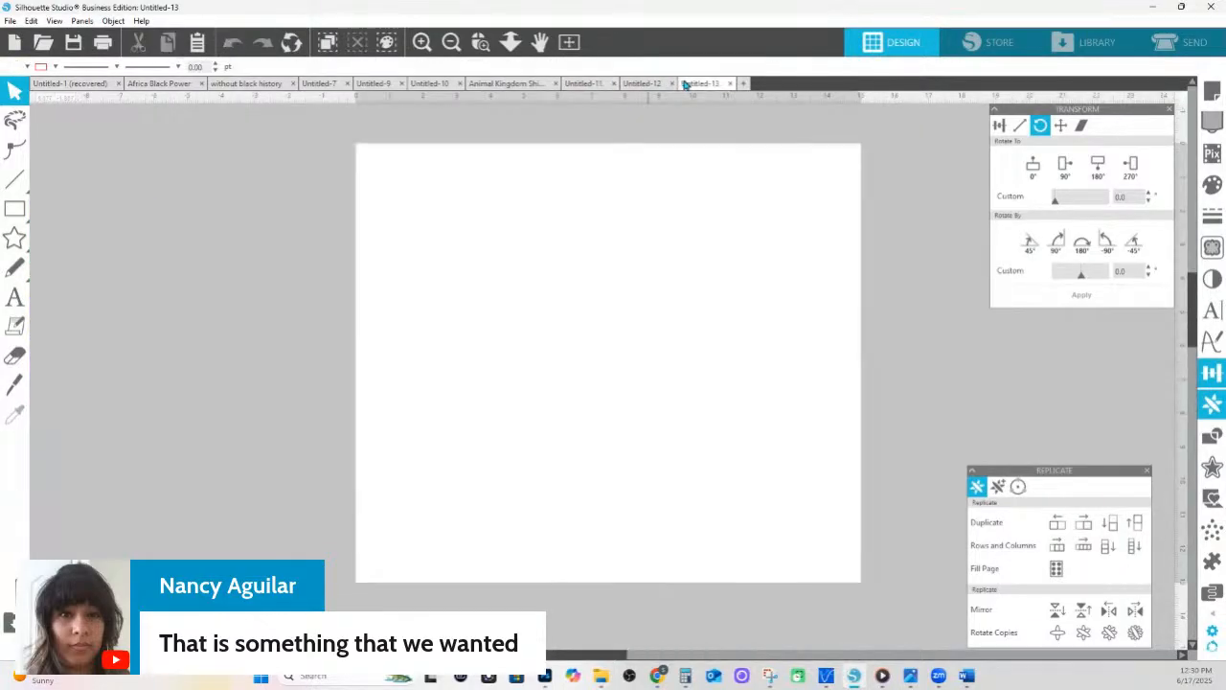
left_click(657, 84)
Enlarge the preview photo to 10.848 x 14.118 in and place it beside the two existing portraits
left_click(511, 45)
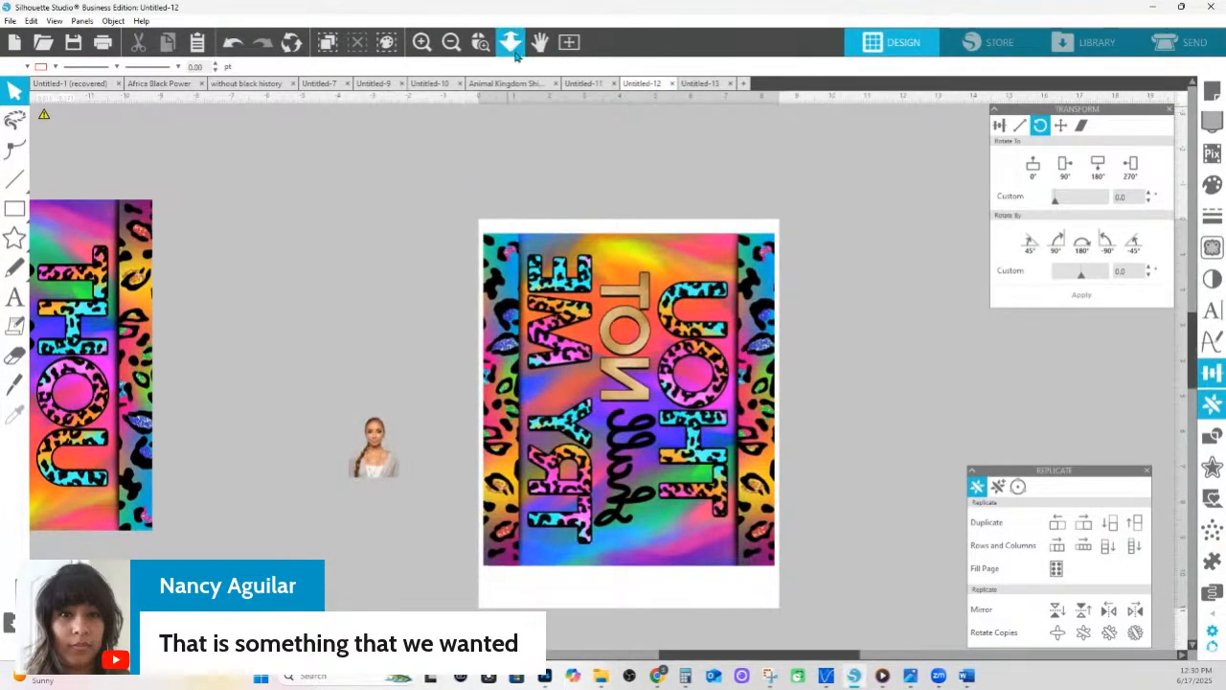
left_click_drag(466, 253, 387, 545)
left_click(541, 388)
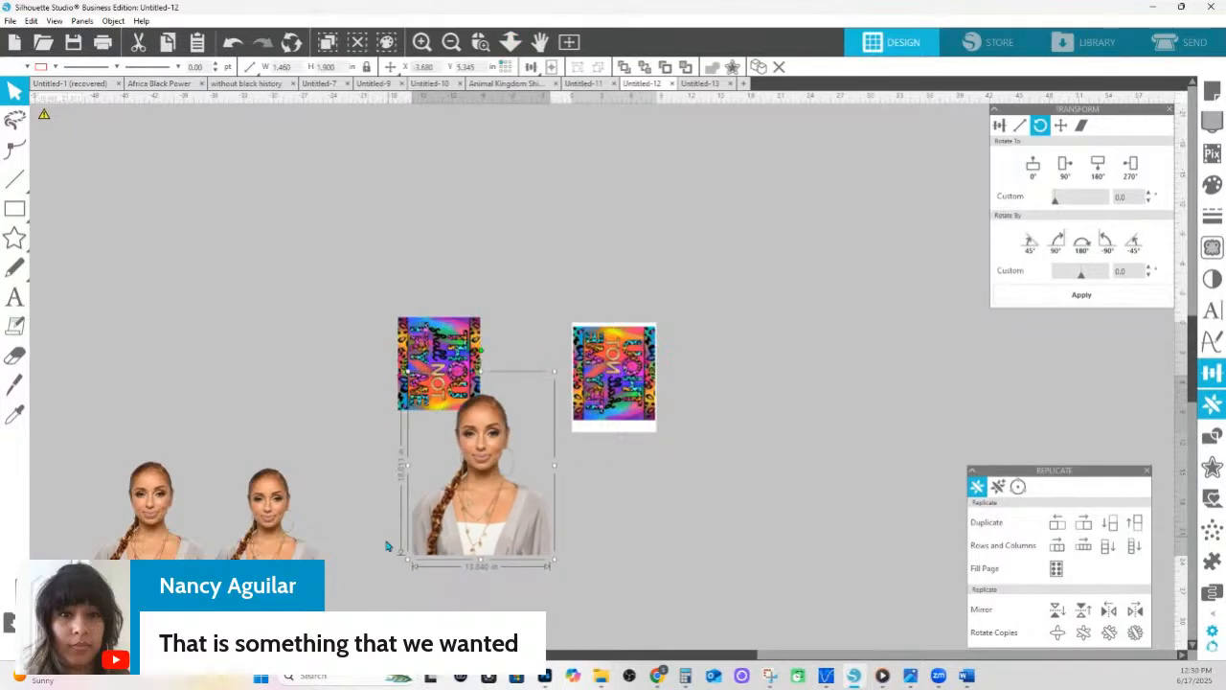
left_click_drag(471, 483, 378, 522)
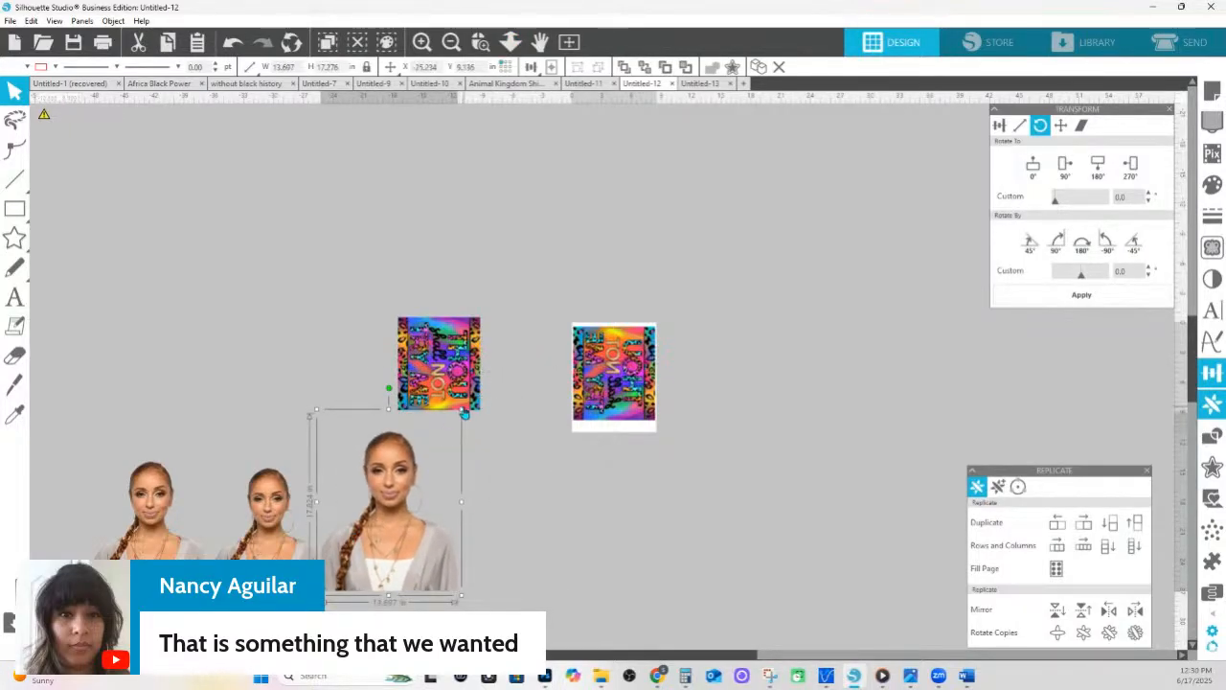
left_click_drag(461, 410, 437, 453)
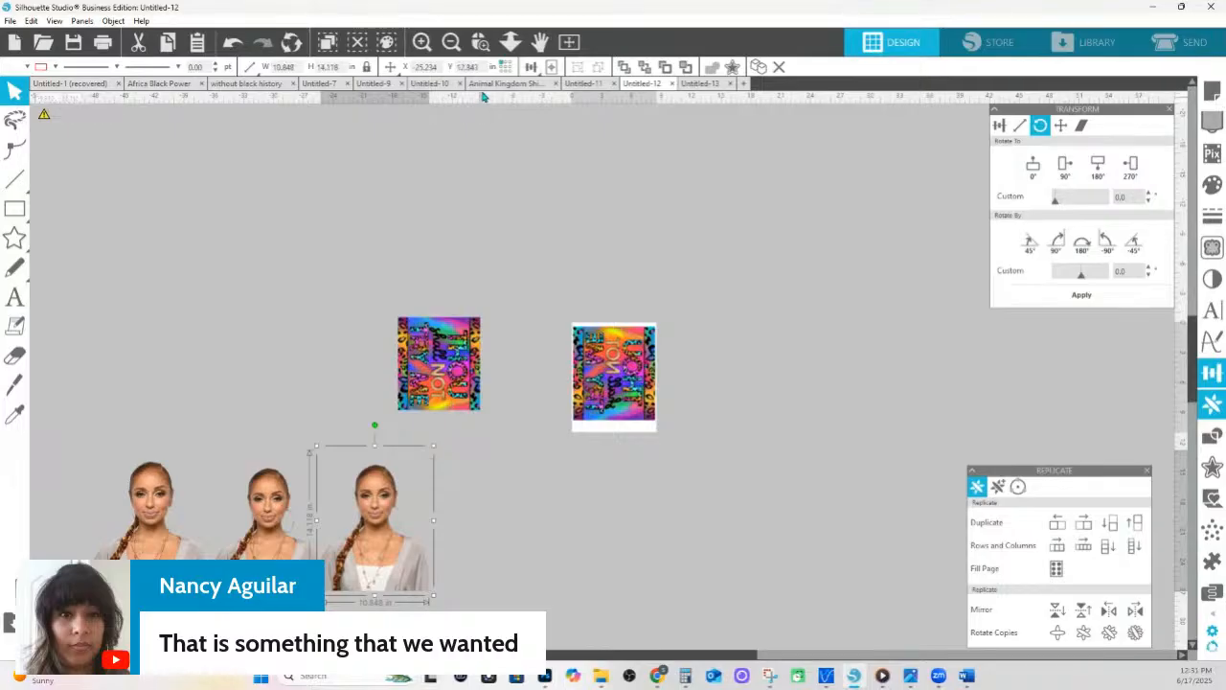
Move the preview photo against the neighbouring portrait and compare their facial detail up close
left_click(480, 41)
left_click_drag(224, 422, 462, 555)
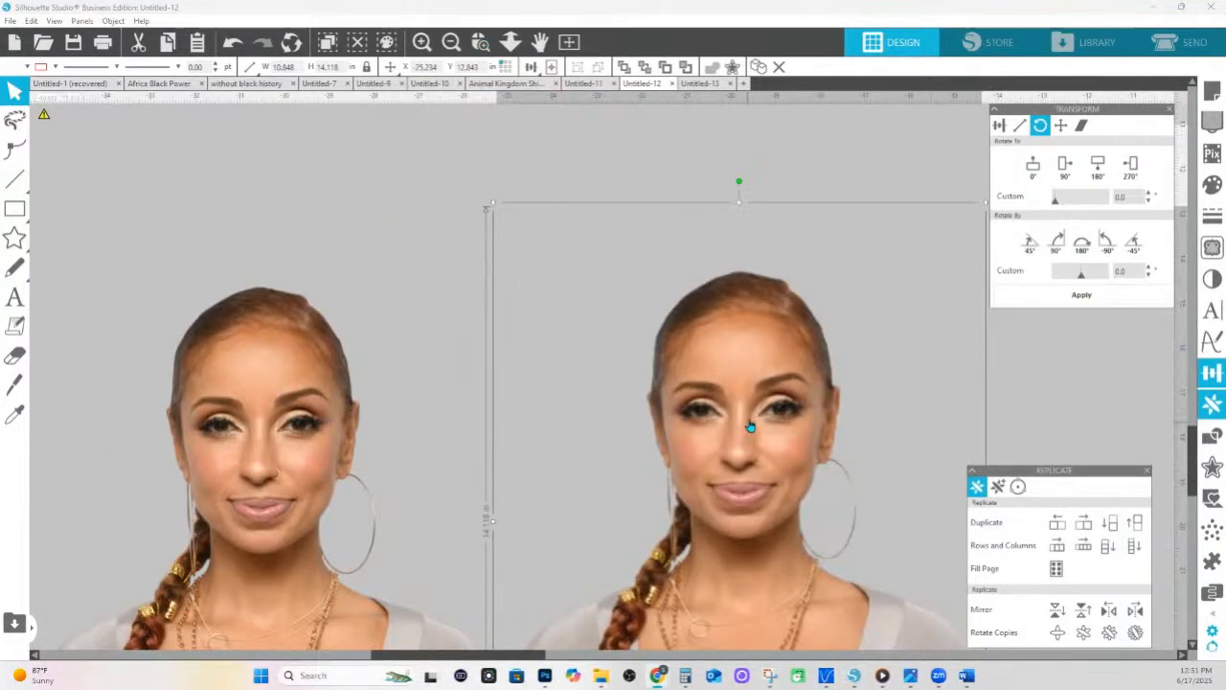
left_click_drag(750, 425, 467, 445)
left_click(480, 41)
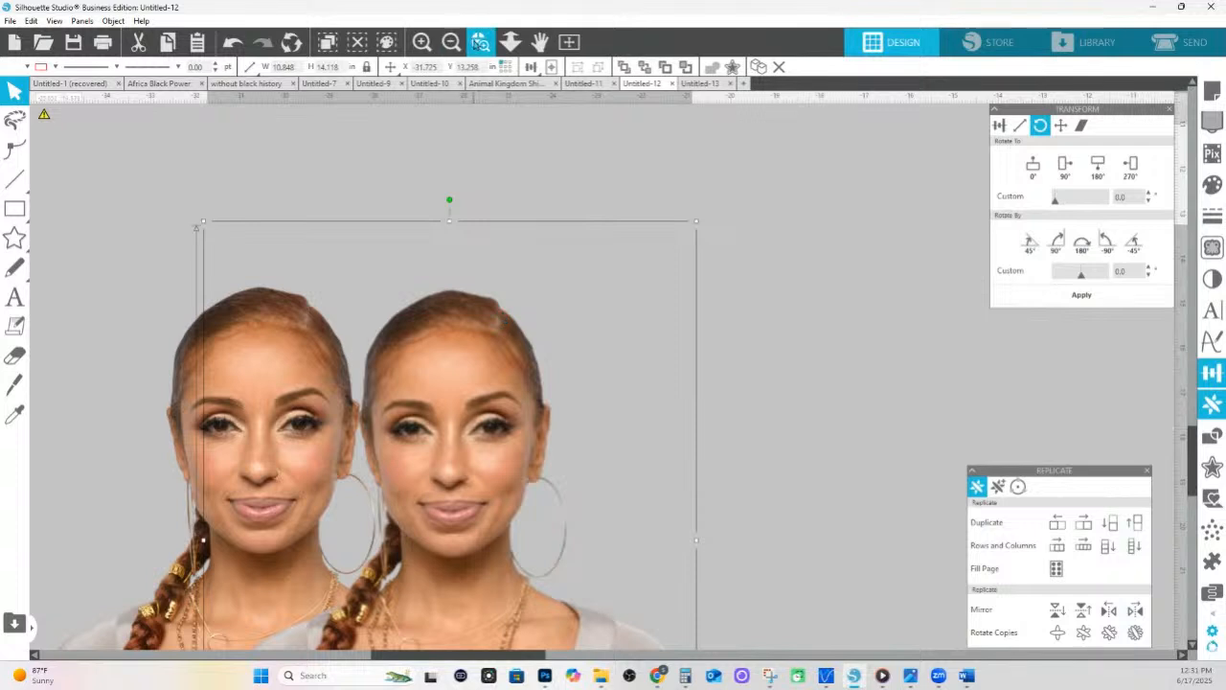
left_click_drag(136, 280, 720, 556)
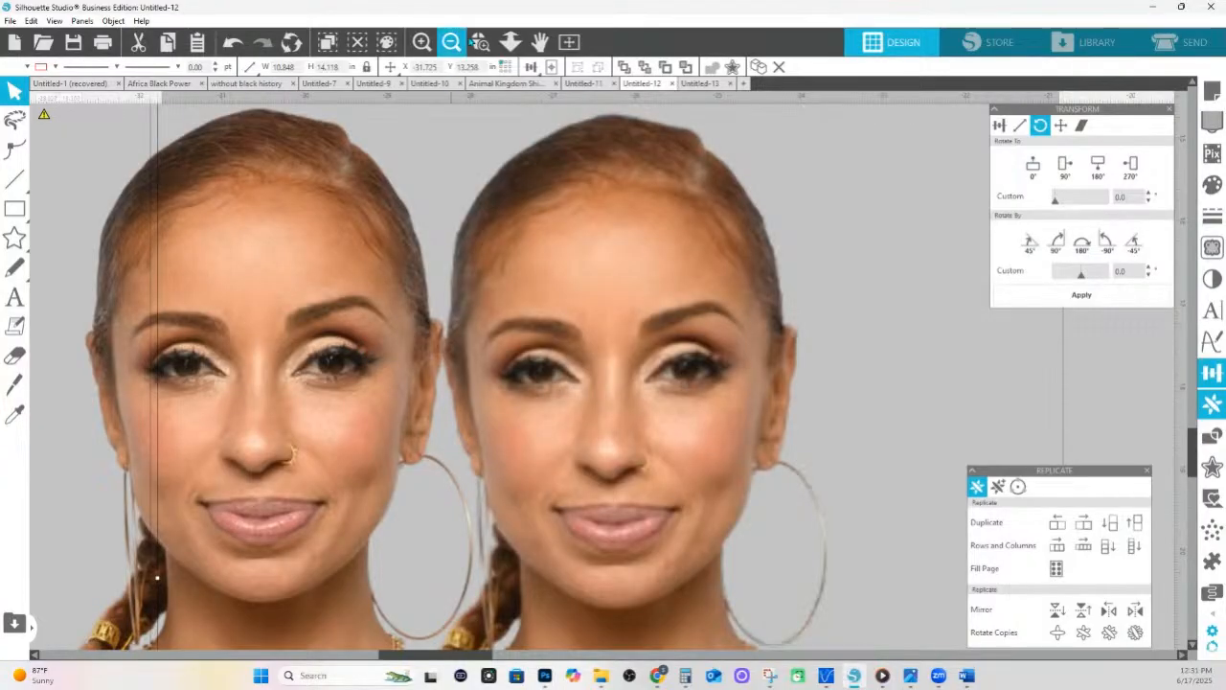
left_click(481, 41)
left_click_drag(956, 581, 1033, 601)
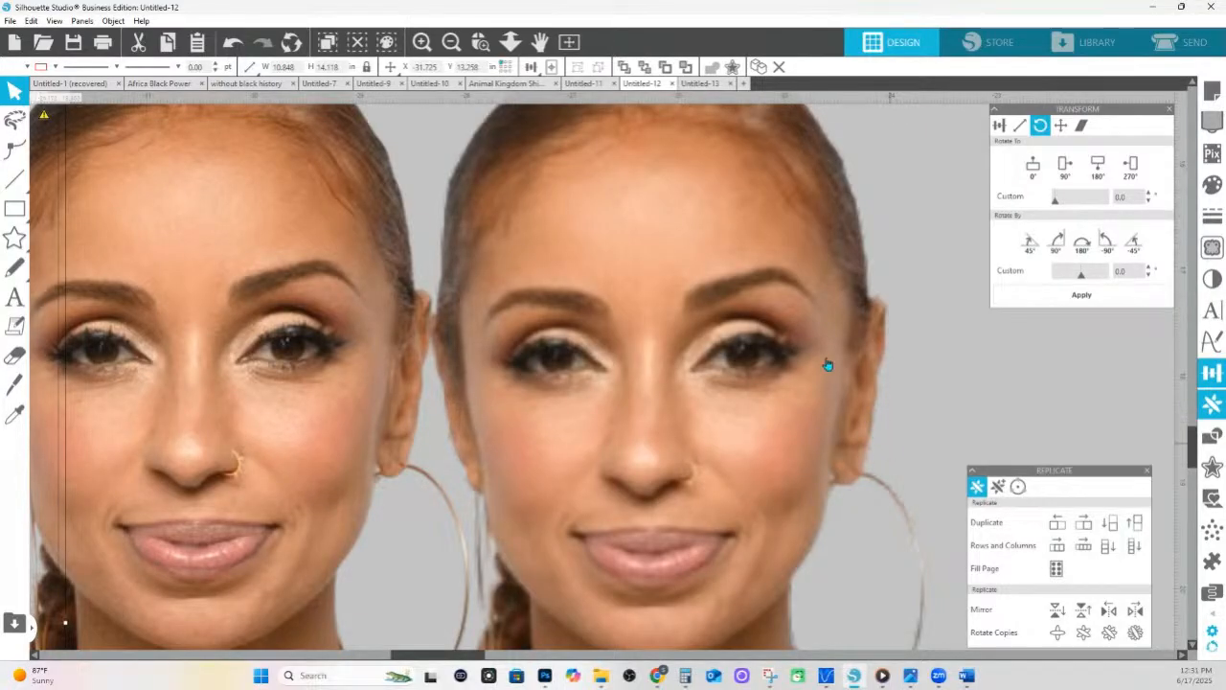
left_click(480, 42)
left_click_drag(382, 315, 923, 433)
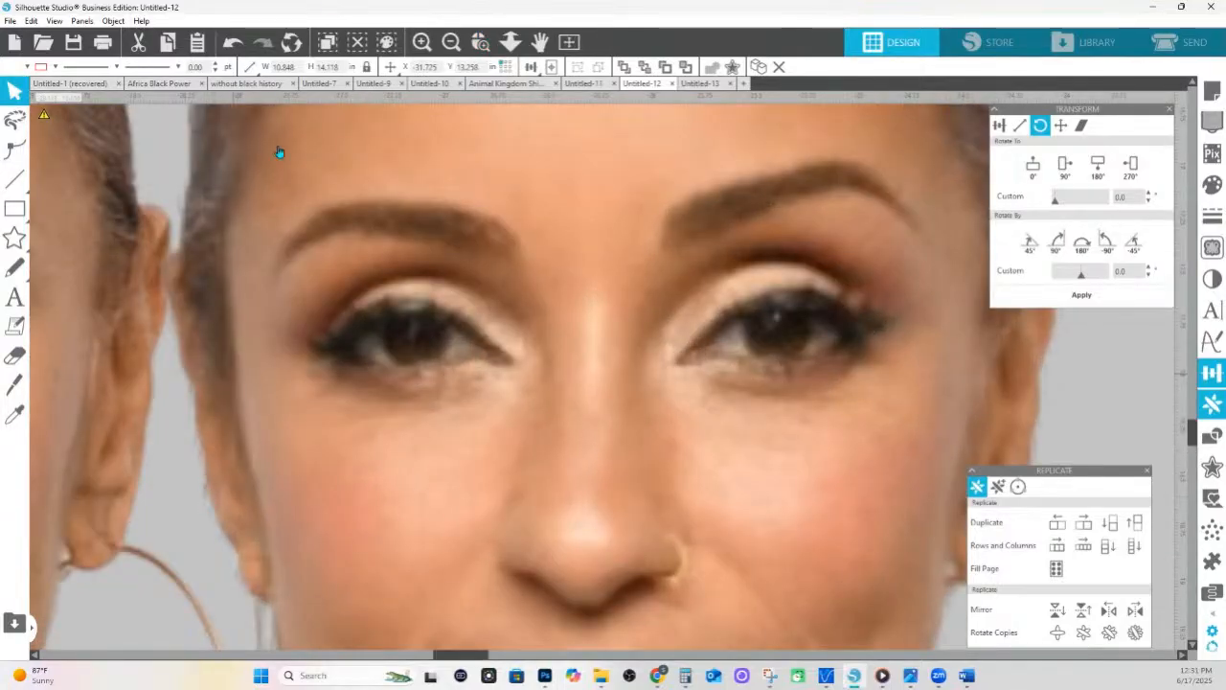
Move the preview photo clear of the neighbouring portrait and place a yellow-filled rectangle of its size behind it
left_click(509, 41)
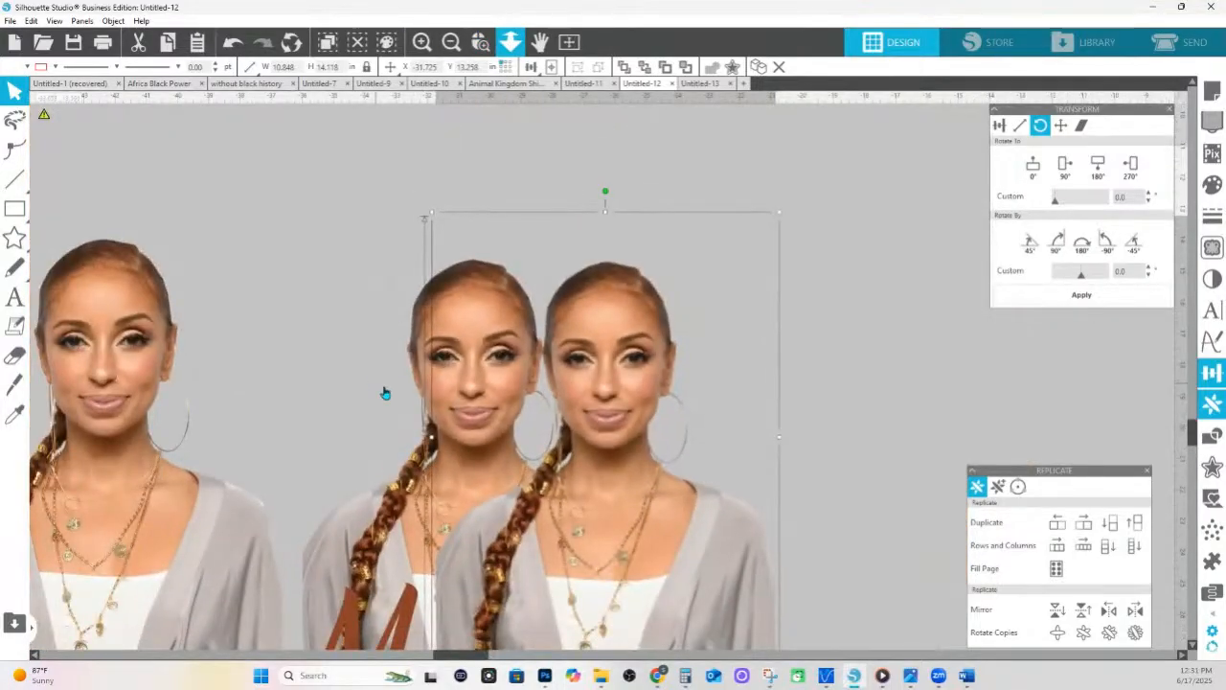
left_click_drag(447, 345, 678, 330)
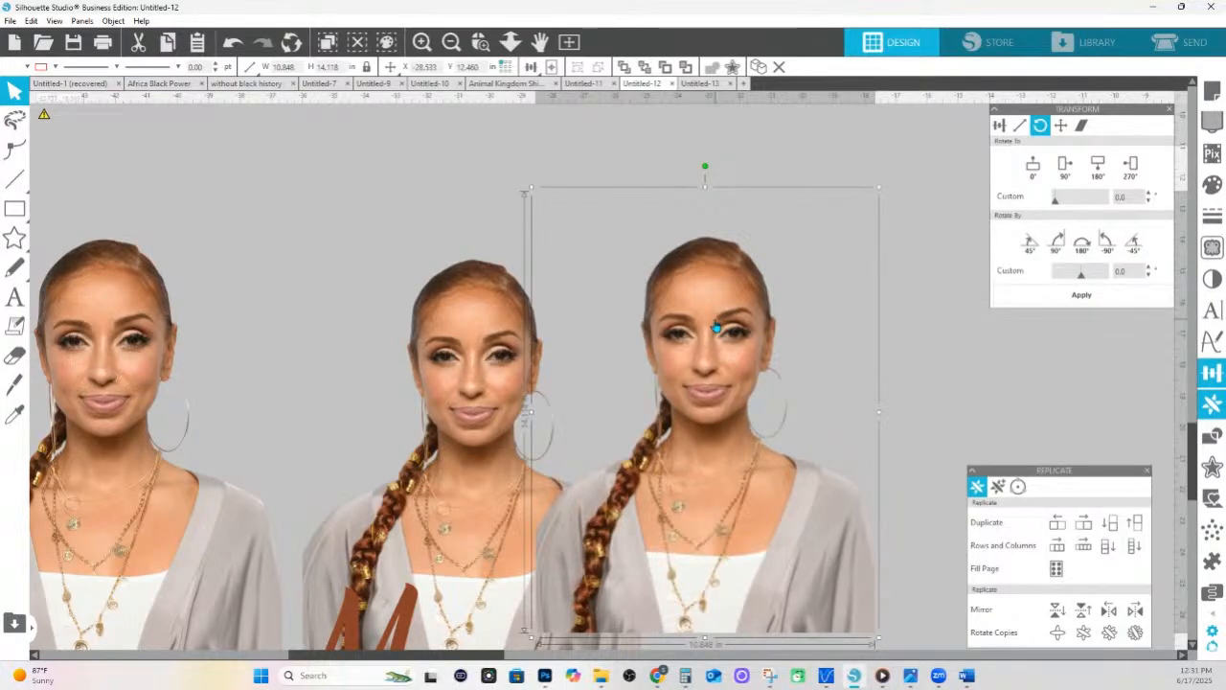
left_click(1213, 184)
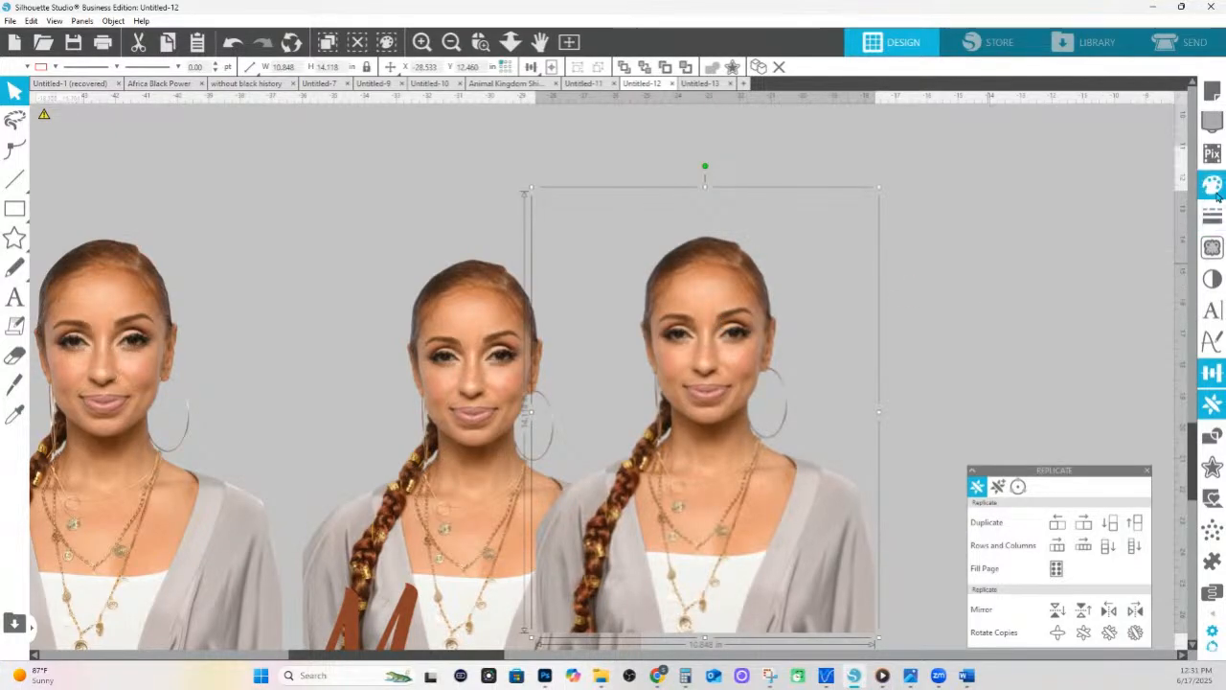
left_click(1101, 219)
right_click(737, 355)
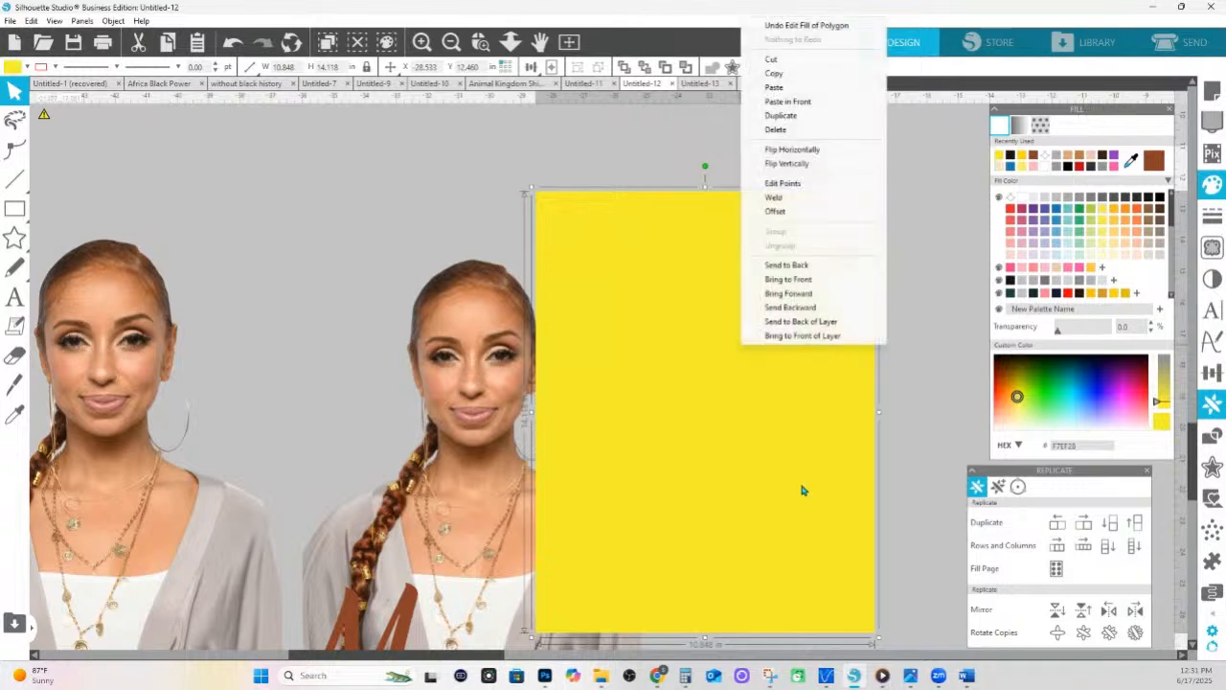
left_click(796, 279)
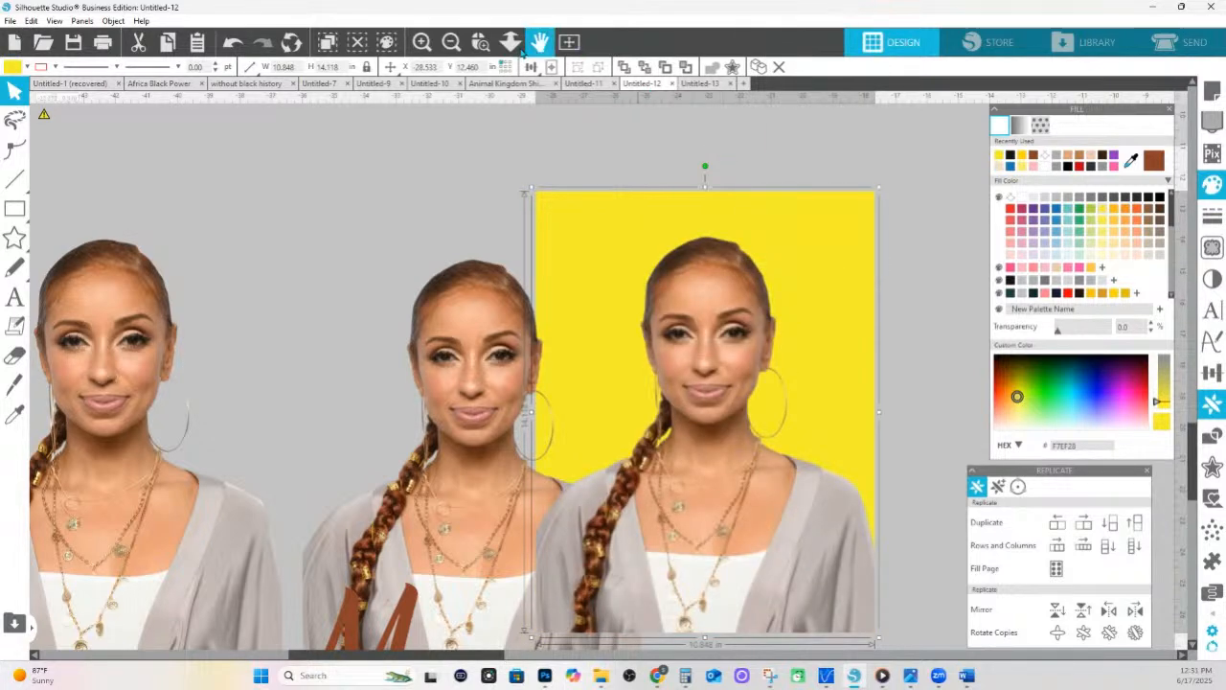
Examine the preview photo's facial detail and cut-out edges against the yellow backdrop
left_click(485, 48)
left_click_drag(673, 335, 888, 433)
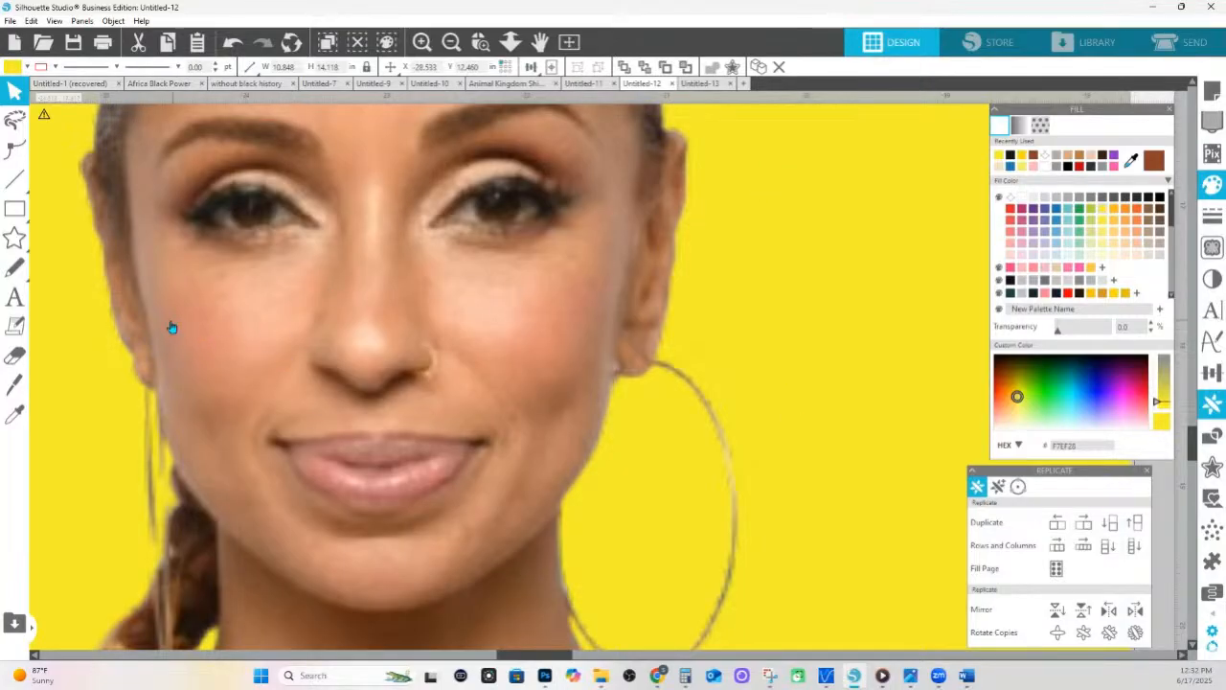
left_click_drag(170, 326, 556, 317)
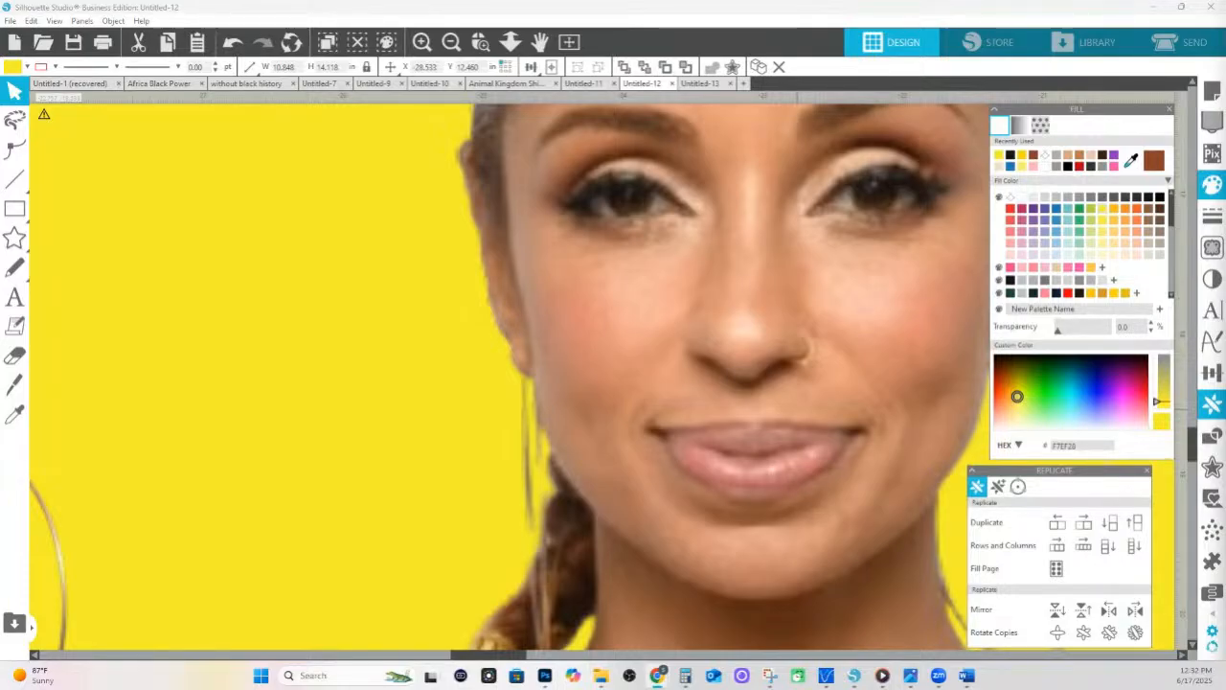
Move the preview photo off the yellow rectangle and shift the rectangle behind the neighbouring portrait
left_click(511, 42)
left_click_drag(506, 178, 493, 123)
key("v")
left_click_drag(554, 218, 877, 258)
left_click_drag(645, 195, 493, 202)
left_click(512, 139)
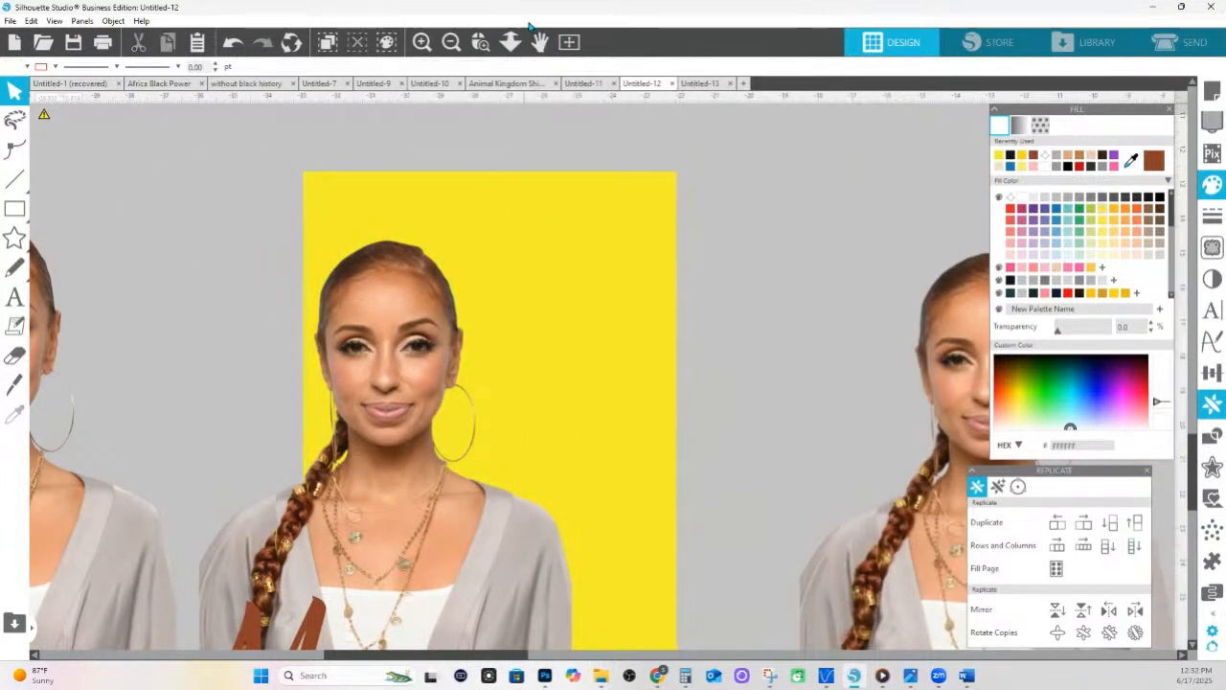
Examine the face, earrings and cut-out edges of the portrait that now has the yellow backdrop
left_click(480, 42)
left_click_drag(361, 273, 501, 380)
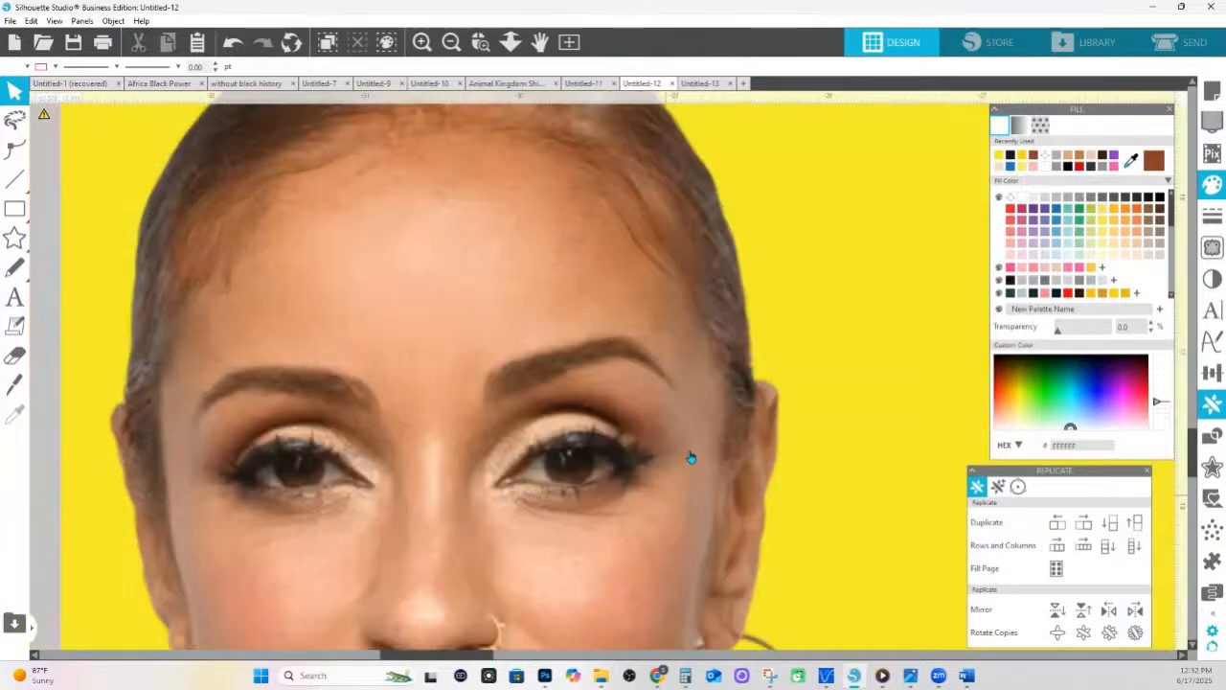
scroll(430, 373, "down", 3)
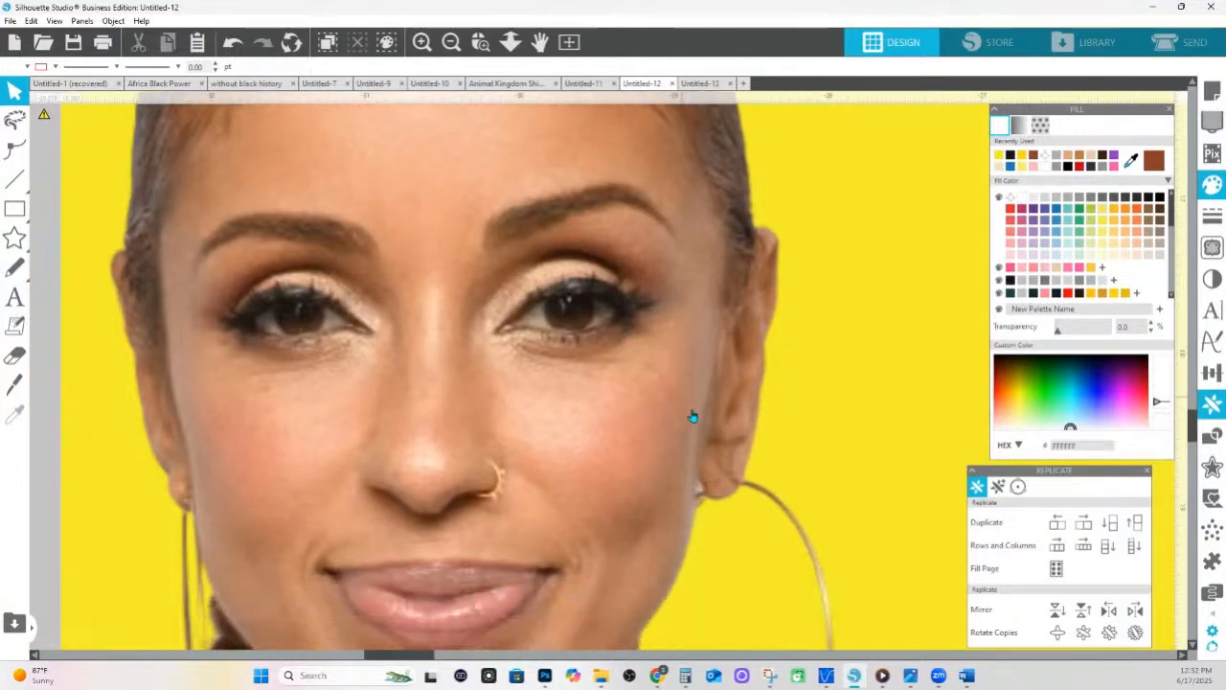
scroll(693, 415, "down", 4)
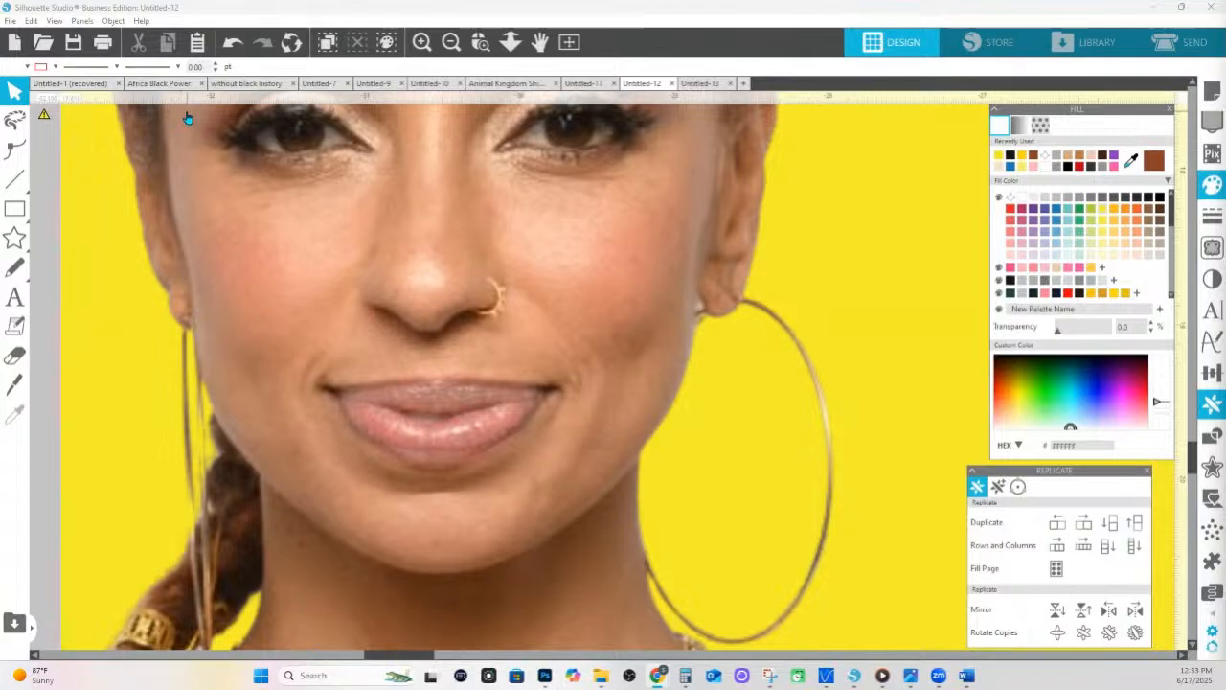
scroll(379, 112, "up", 1)
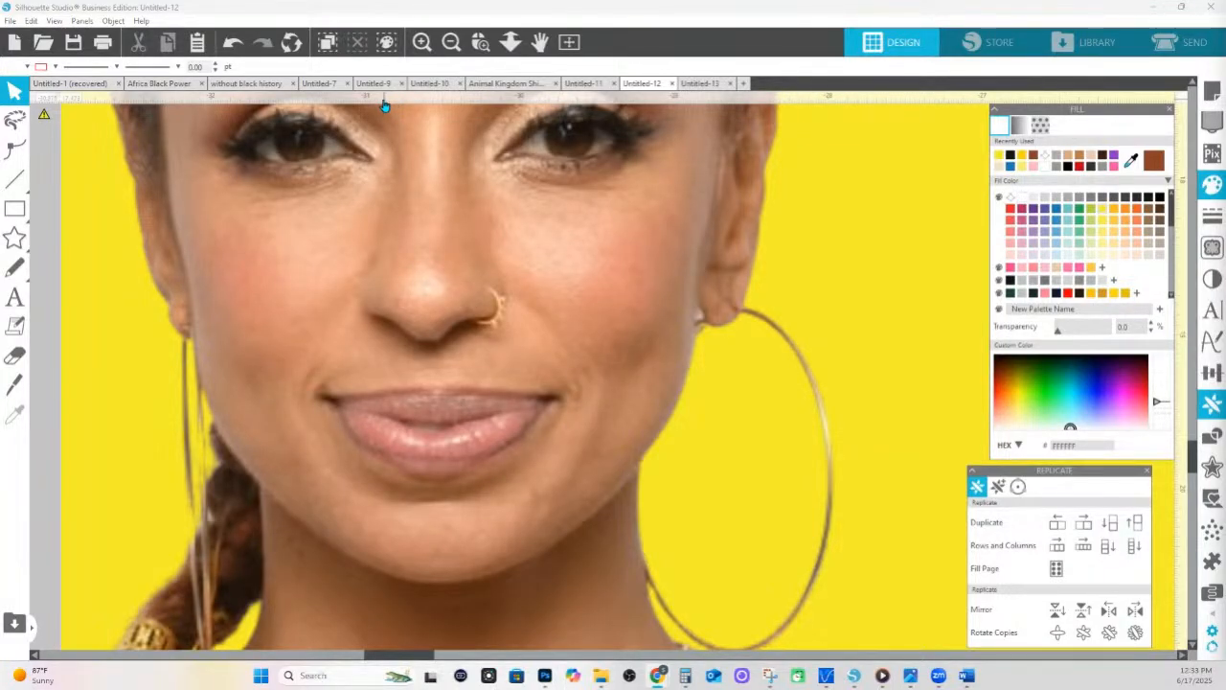
scroll(912, 306, "up", 1)
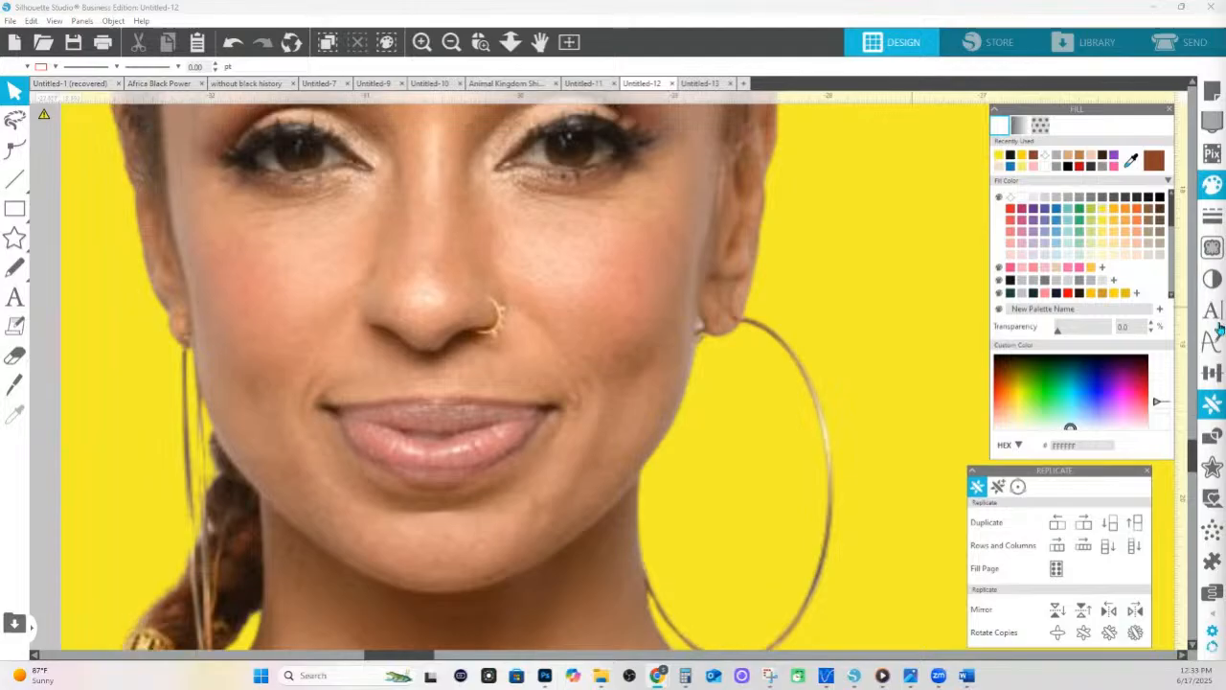
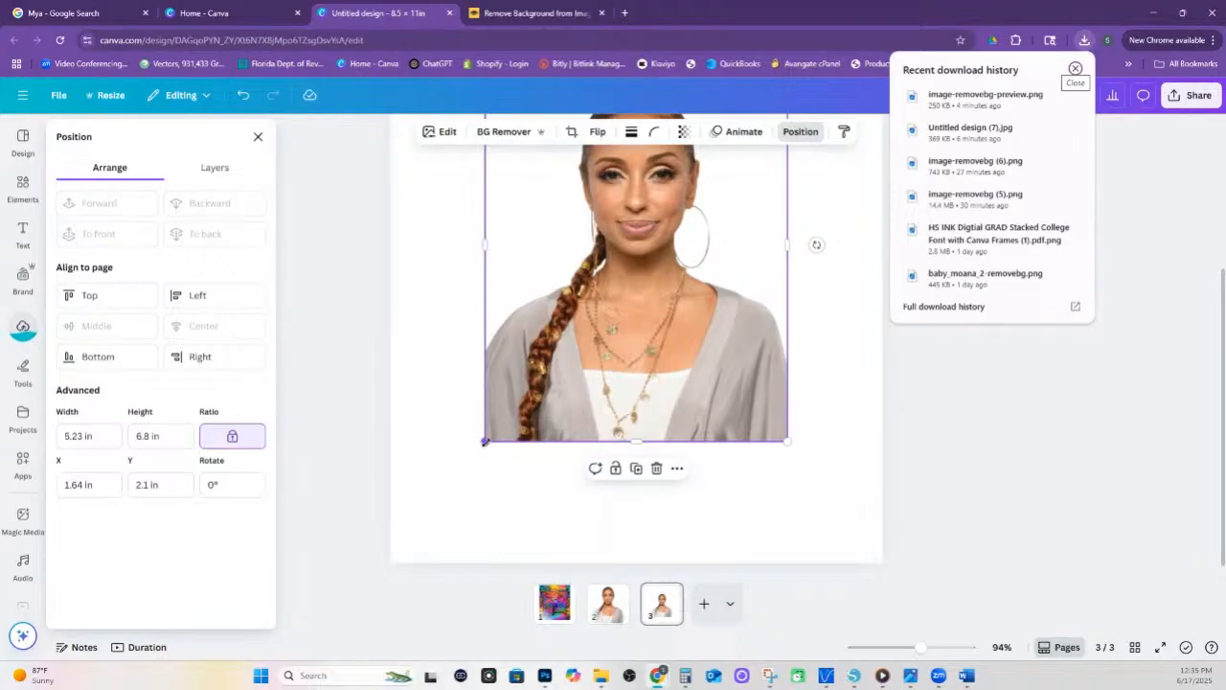
Enlarge the portrait on page 3 of the Canva design to 8.26 x 10.75 in so it nearly fills the page
left_click_drag(485, 433, 406, 553)
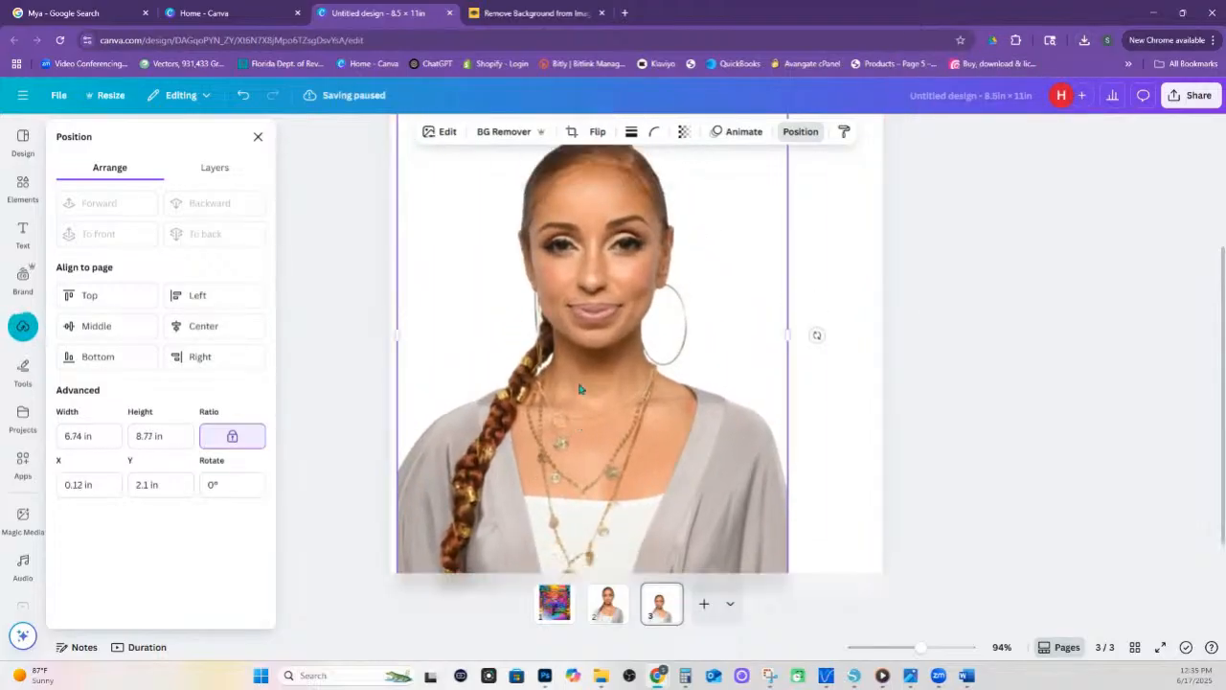
scroll(767, 326, "up", 3)
left_click_drag(787, 277, 875, 163)
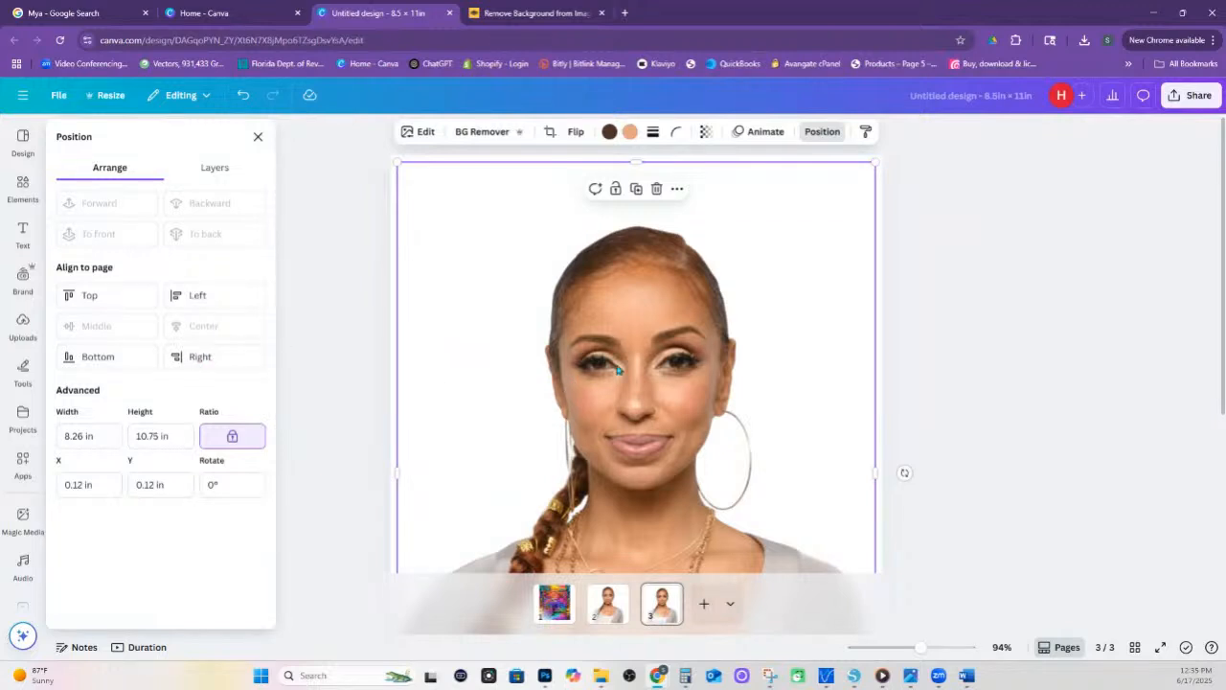
Select the portrait on page 2 of the design to compare it with the one on page 3
left_click(248, 13)
left_click(383, 13)
left_click(623, 604)
left_click(398, 369)
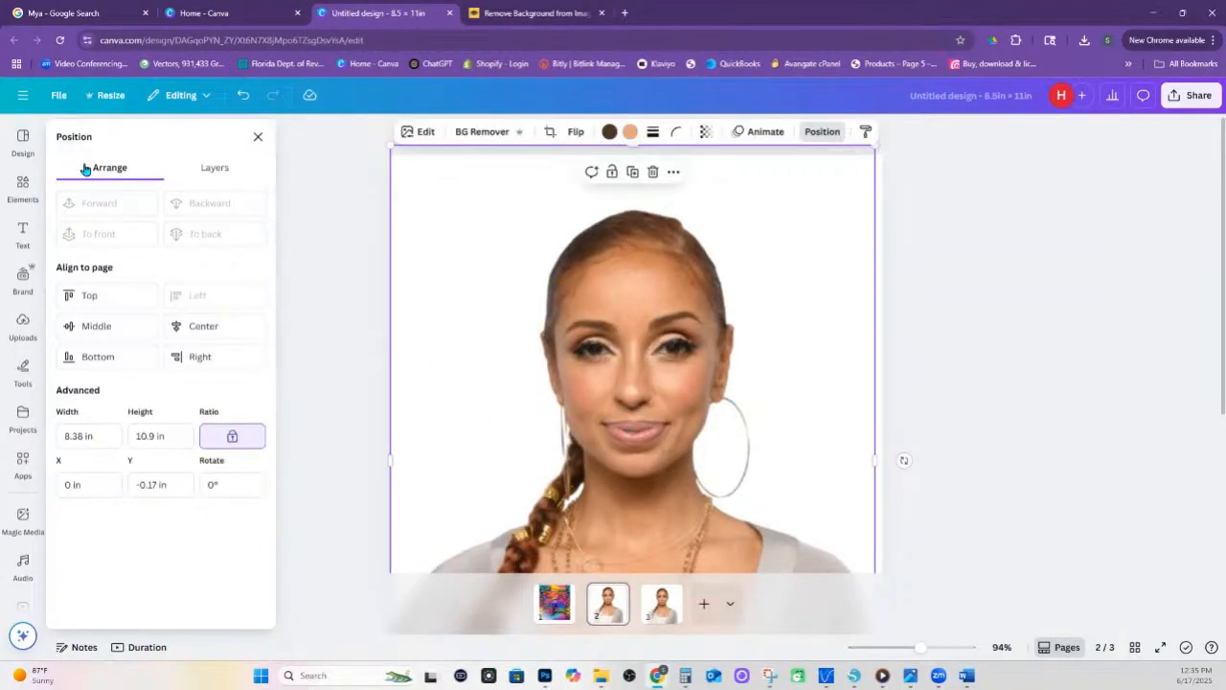
Find and open the Image Upscaler app for the portrait on page 2
left_click(257, 139)
left_click(23, 460)
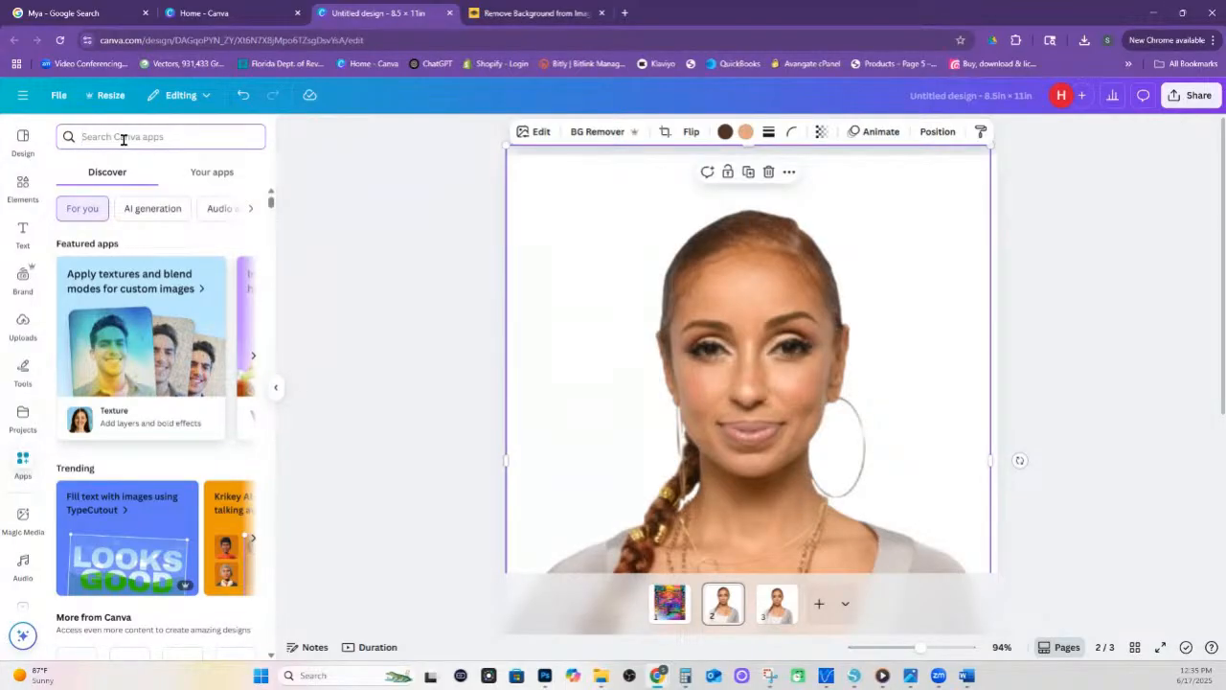
type("image ups")
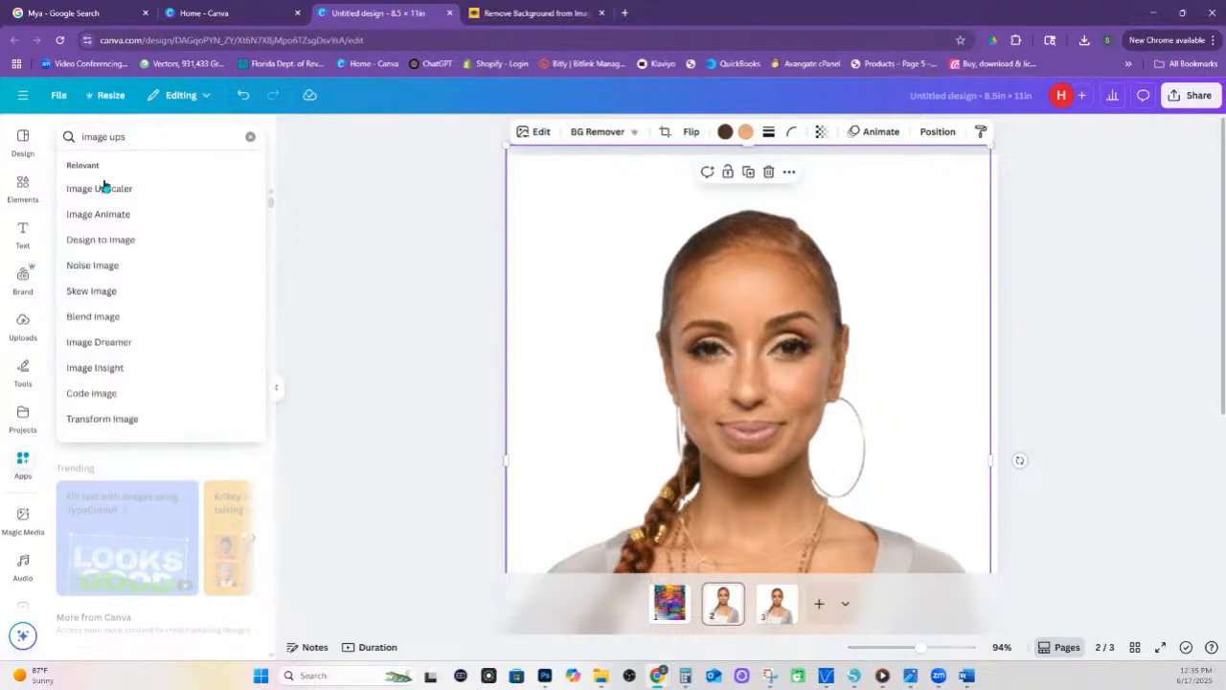
left_click(103, 188)
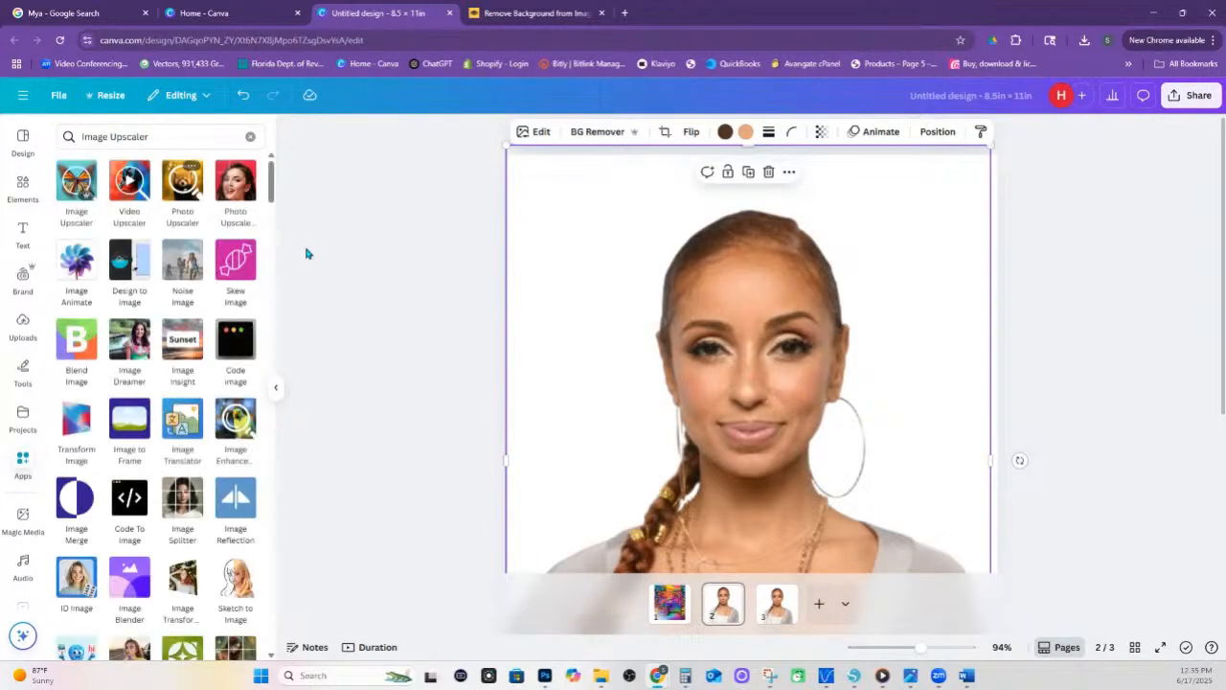
left_click(78, 182)
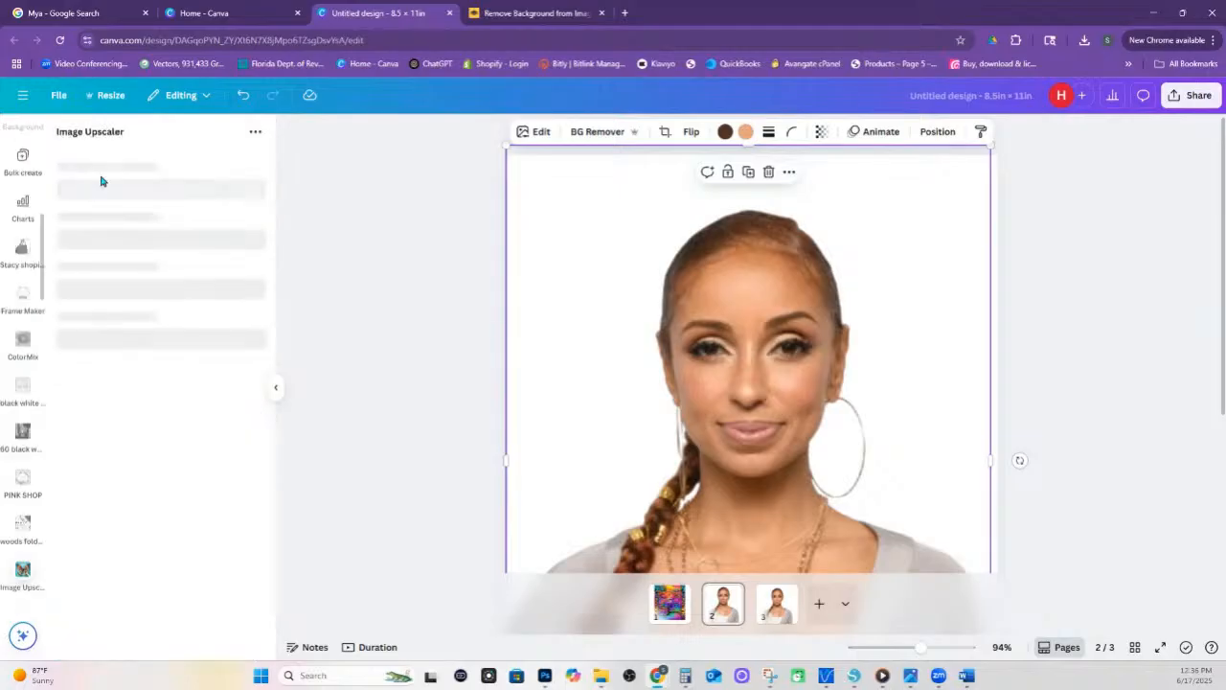
Upscale the page 2 portrait at 8x with Image Upscaler from its image editing options and replace the original with the enhanced version
left_click(539, 134)
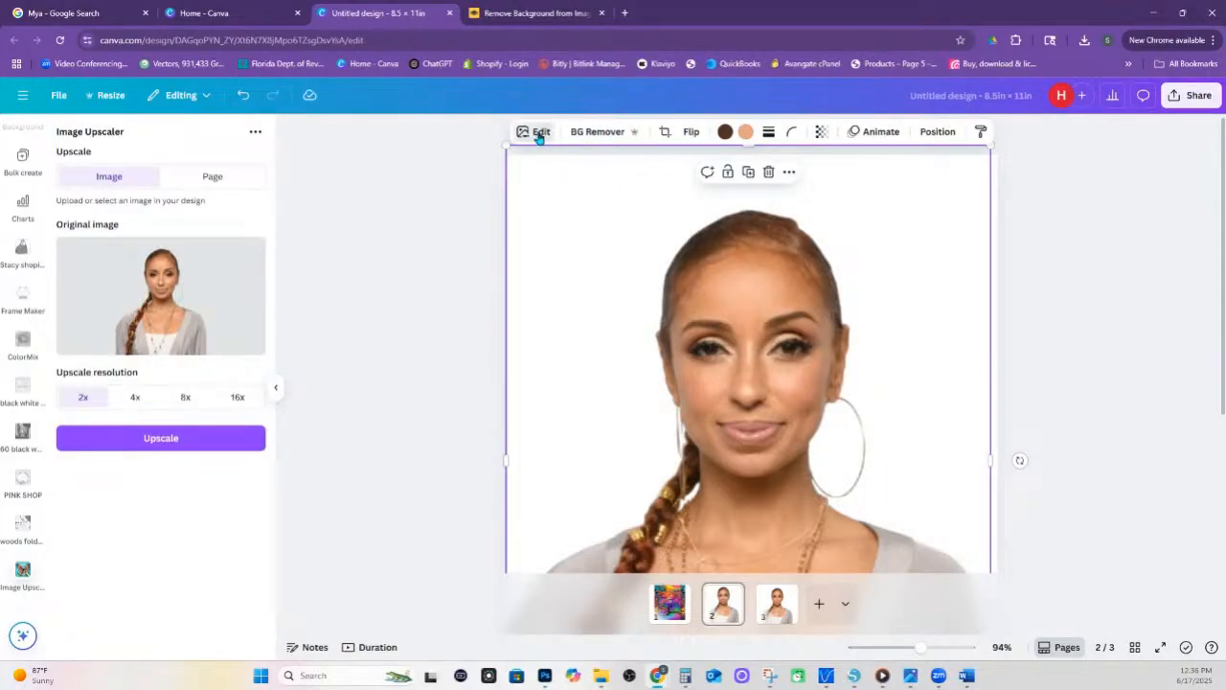
scroll(179, 530, "down", 1)
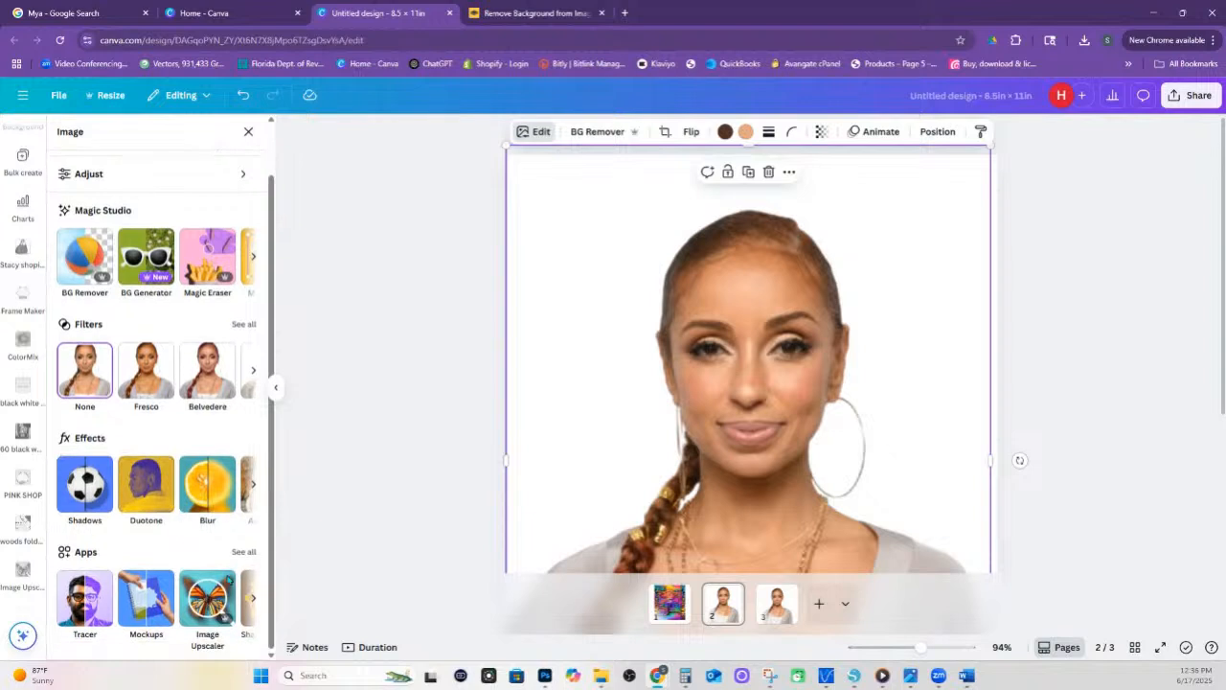
left_click(201, 594)
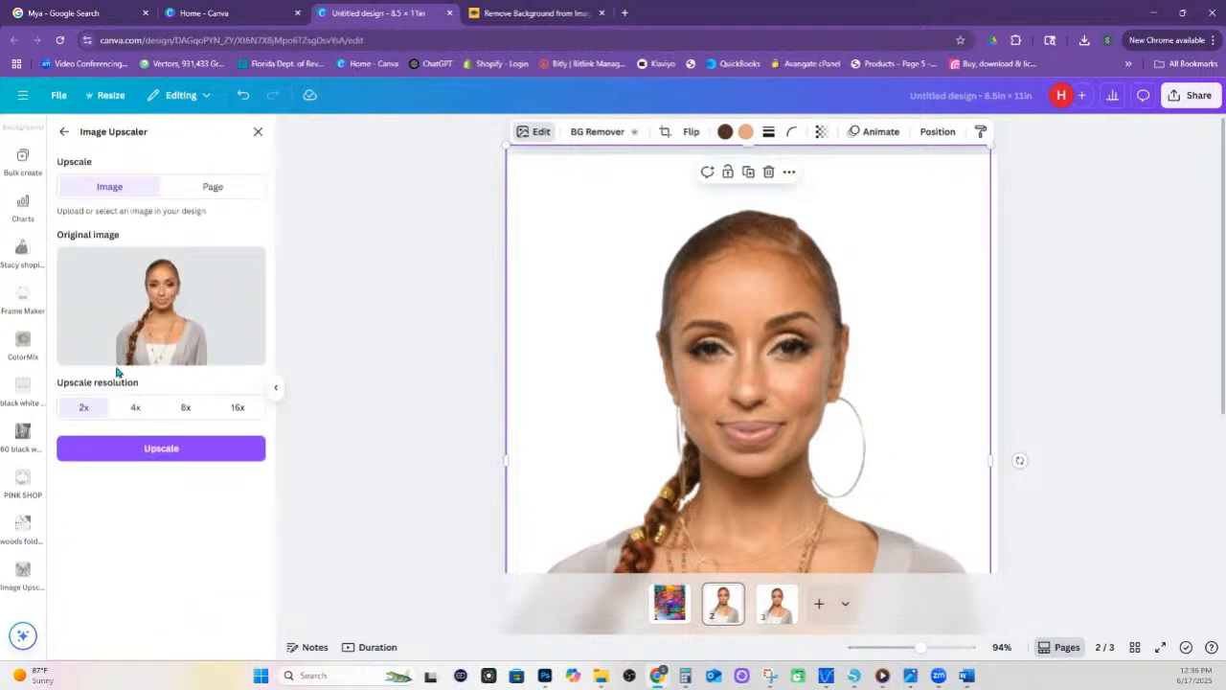
left_click(181, 408)
left_click(158, 458)
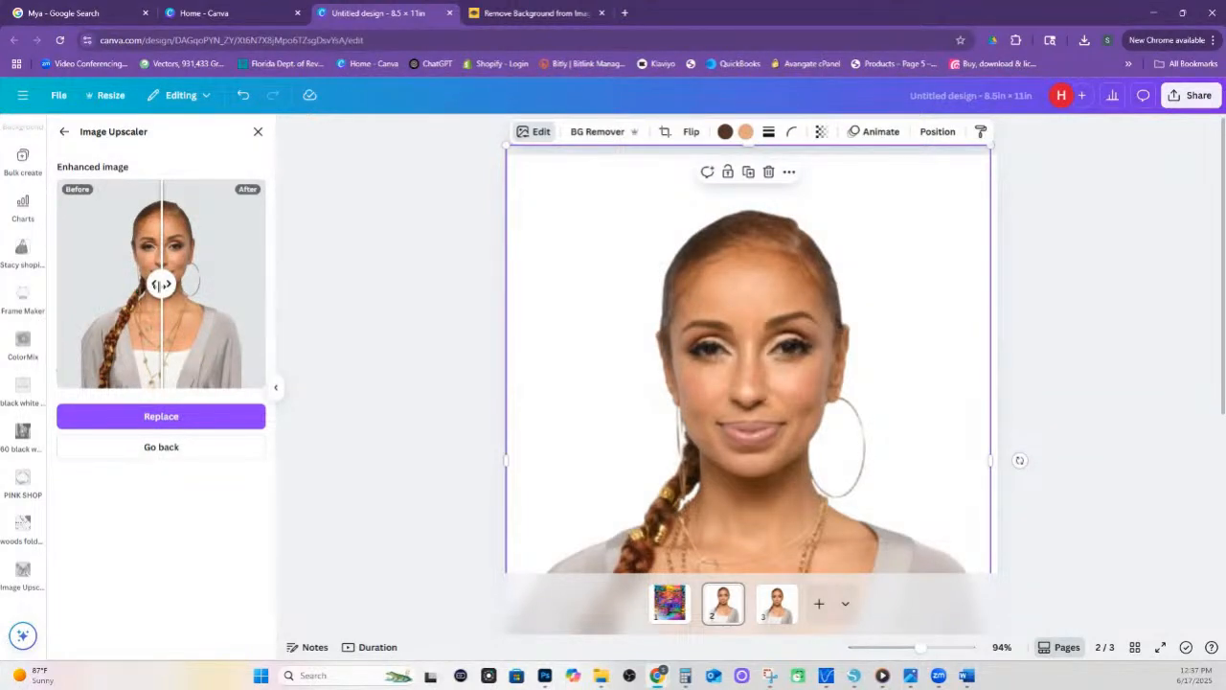
left_click(175, 418)
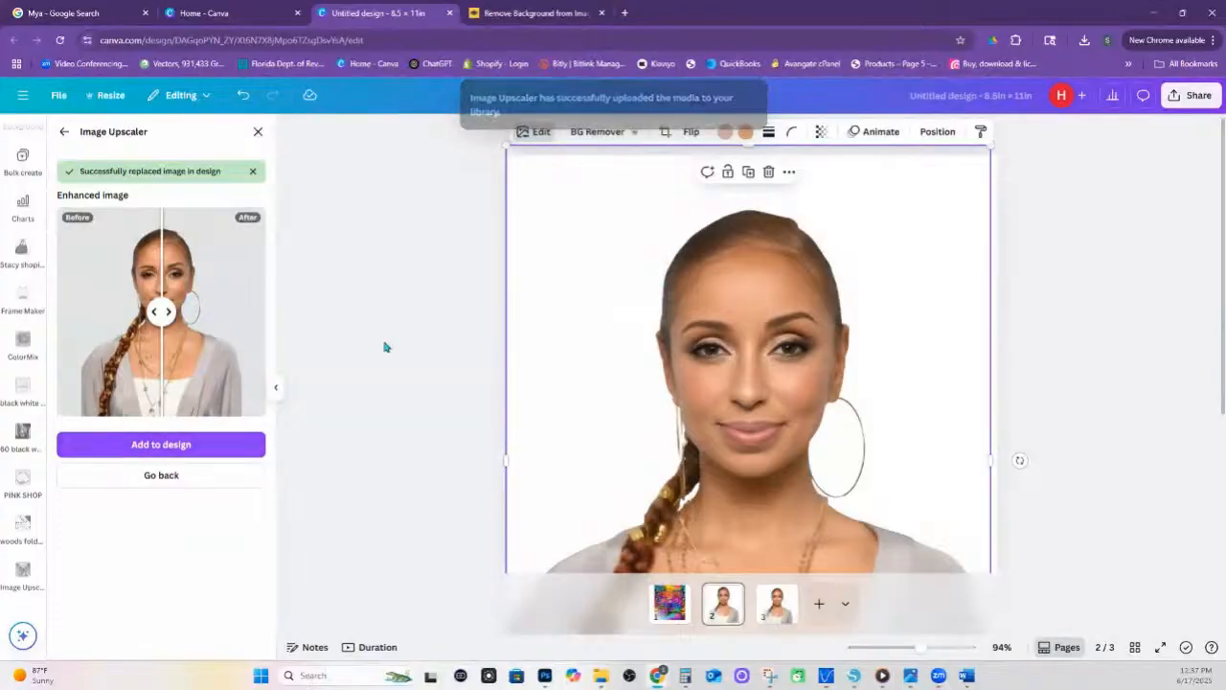
left_click(477, 394)
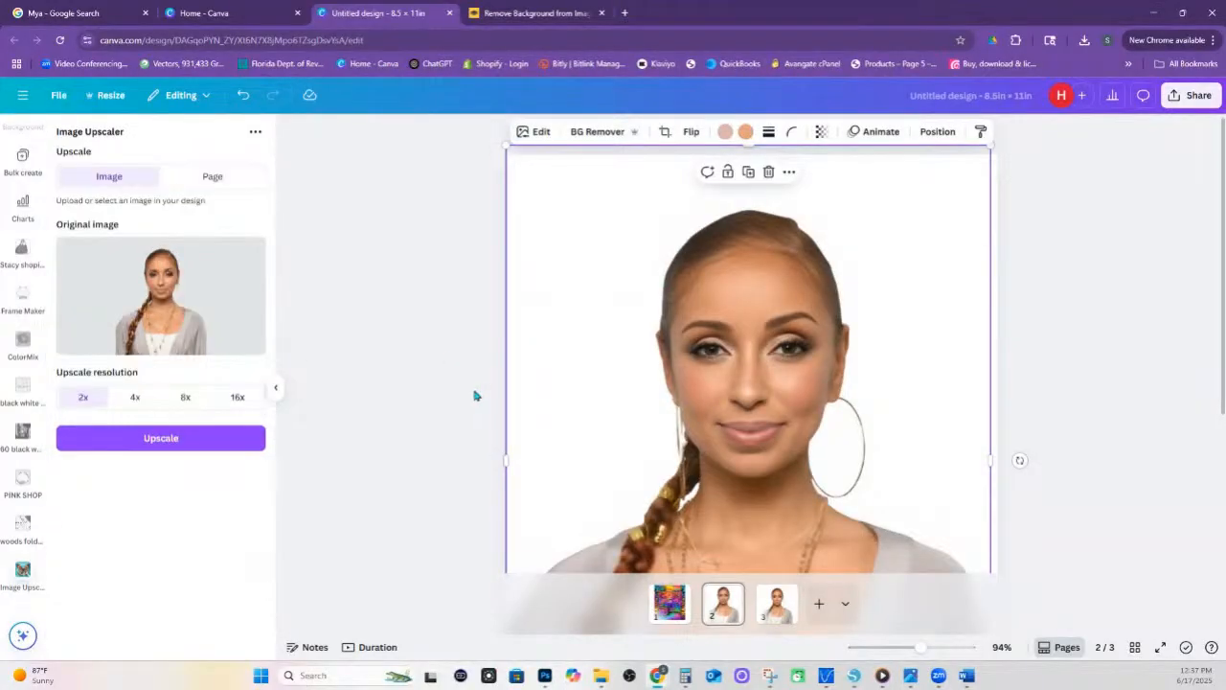
left_click(400, 403)
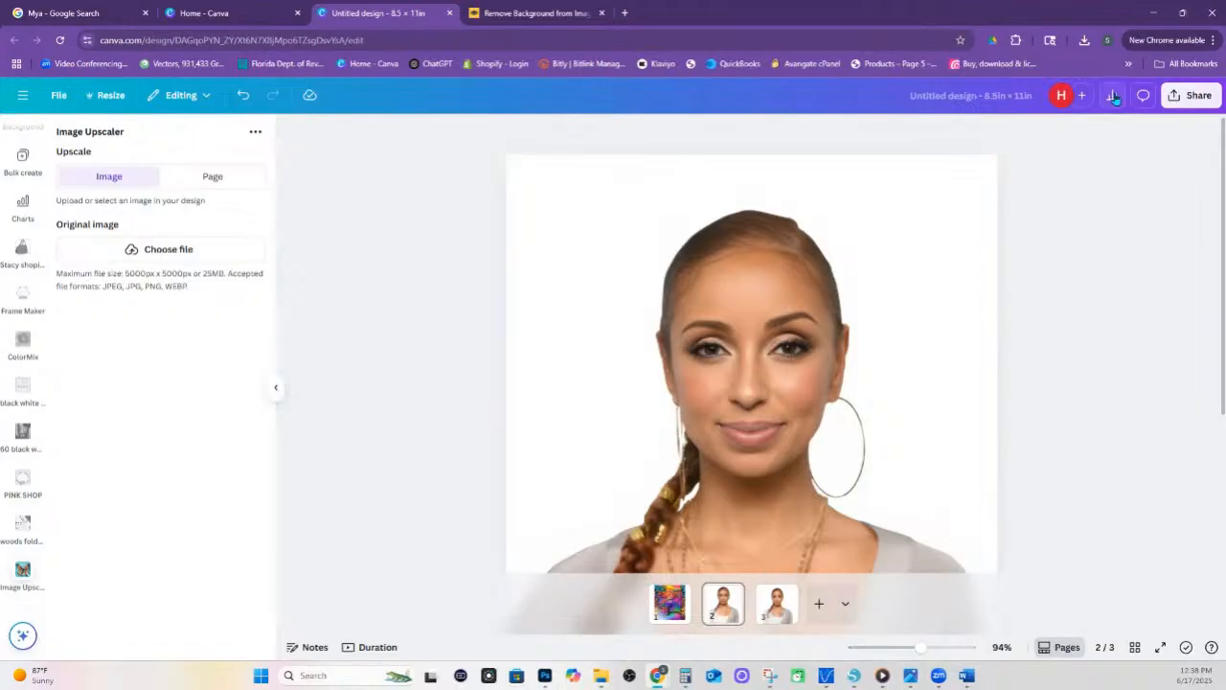
Add the downloaded portrait cut-out to page 2 and place it beside the upscaled portrait's face
left_click(1085, 40)
left_click_drag(986, 96, 786, 426)
left_click(1075, 69)
left_click_drag(765, 384, 609, 357)
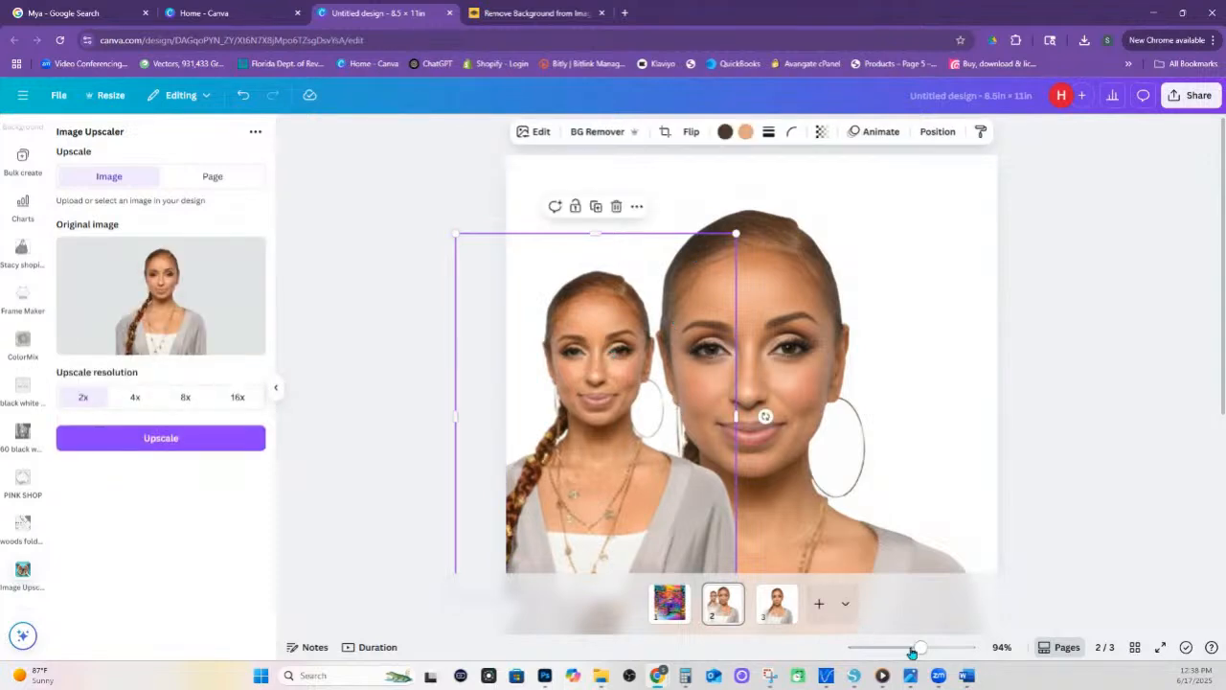
Compare the hair, face, earrings and necklace details of the two portraits at 154% zoom
mouse_move(917, 648)
left_mouse_down()
mouse_move(961, 652)
mouse_move(936, 651)
left_mouse_up()
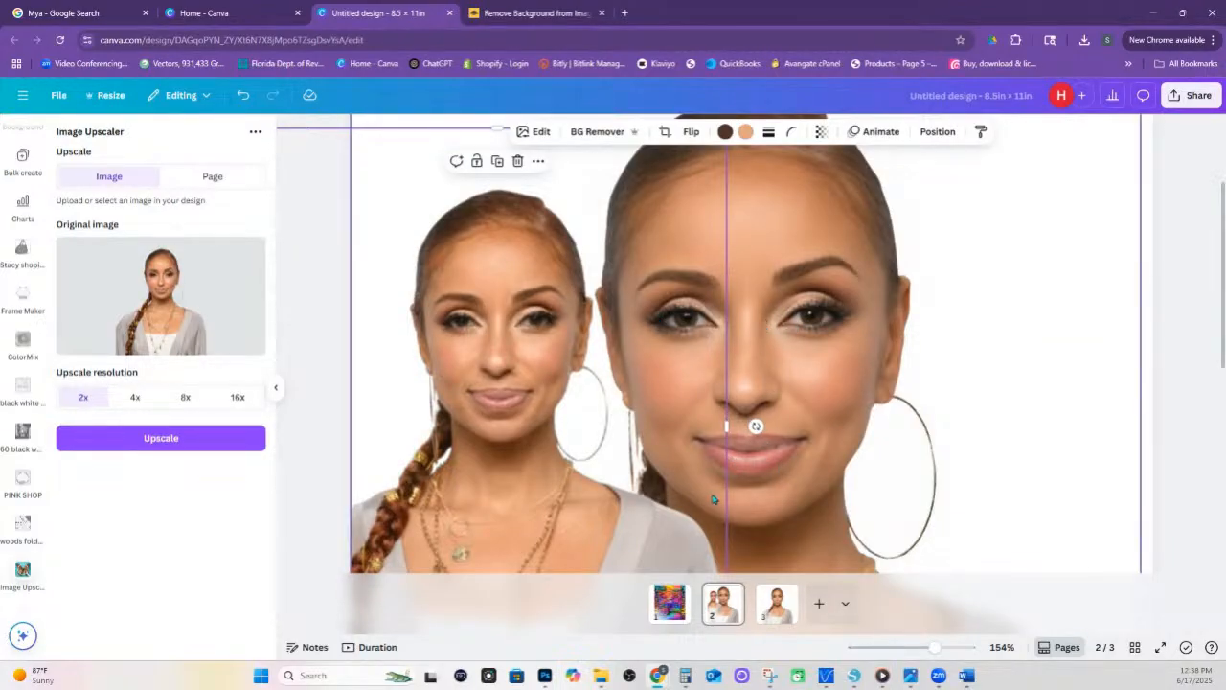
scroll(728, 397, "up", 3)
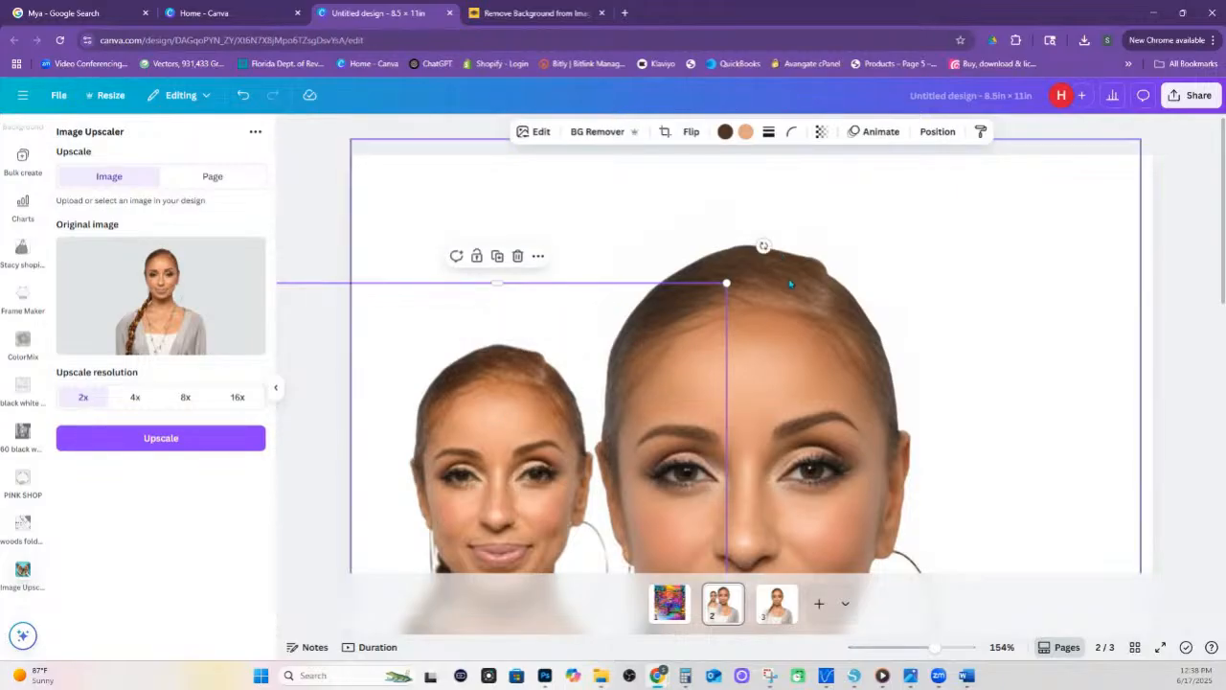
scroll(744, 410, "down", 7)
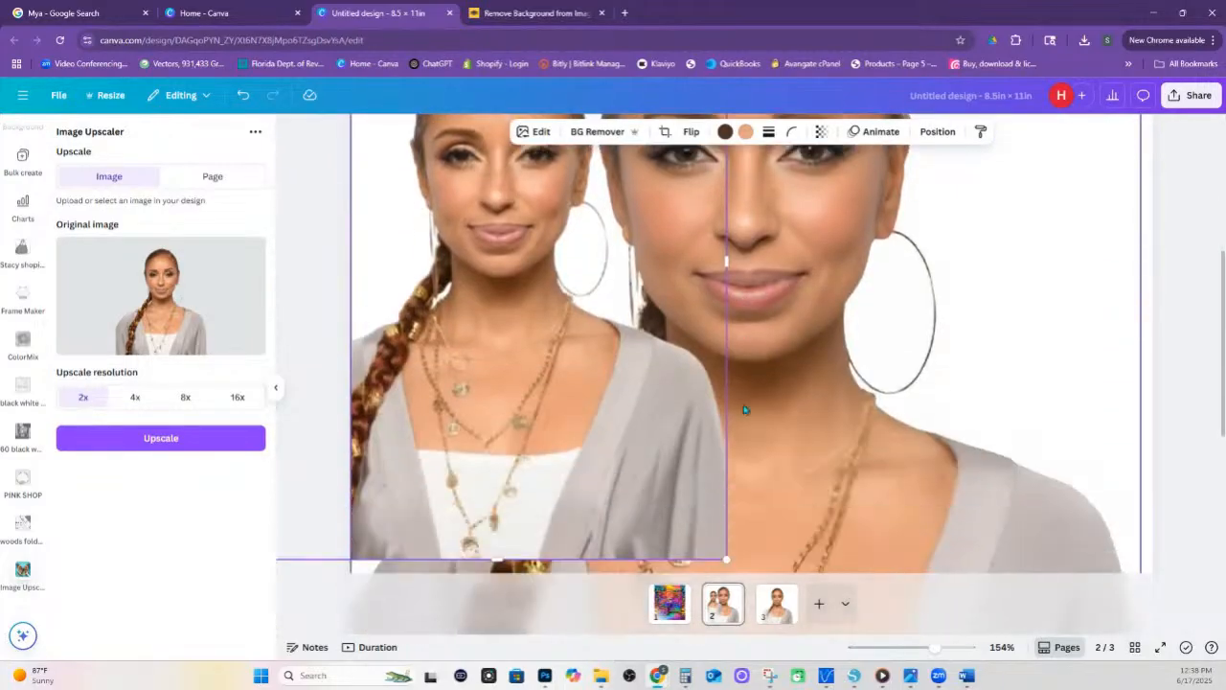
scroll(744, 410, "up", 6)
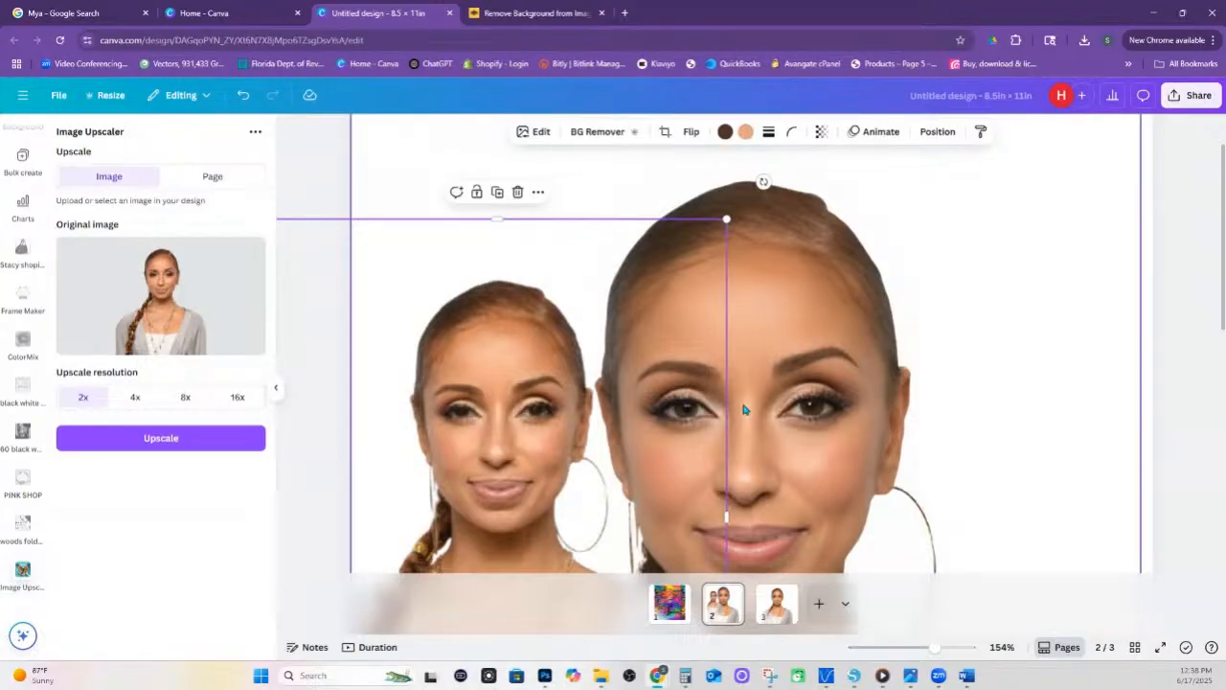
scroll(717, 411, "down", 4)
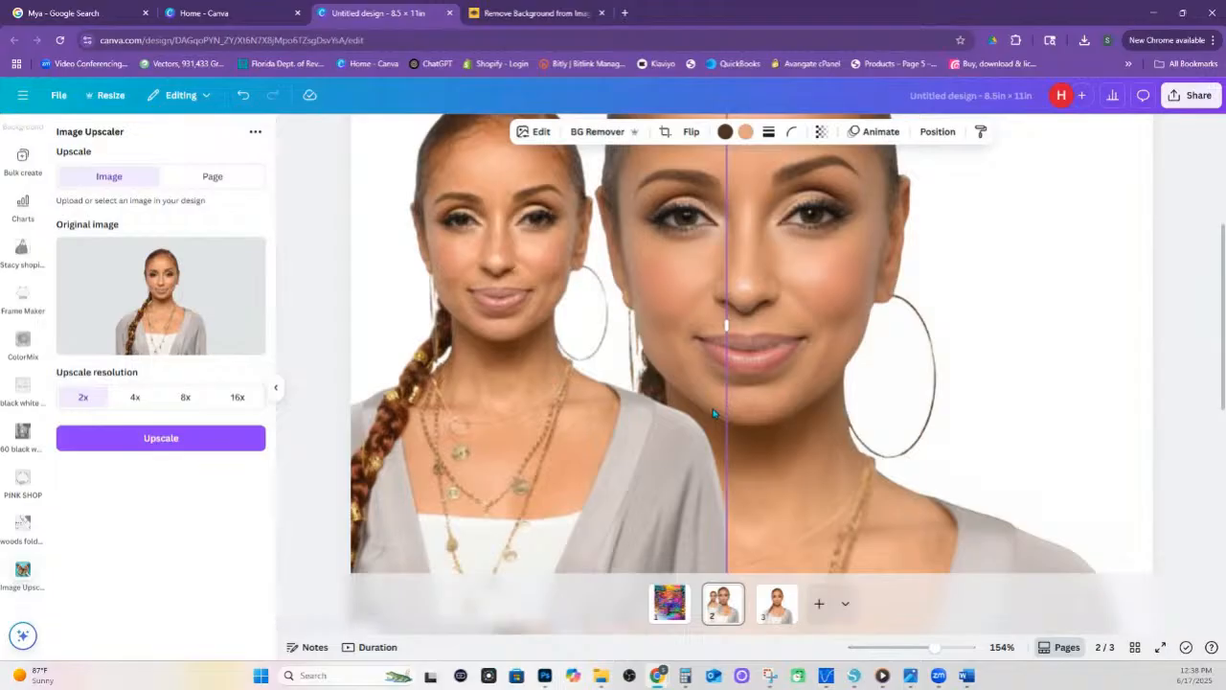
scroll(713, 412, "down", 6)
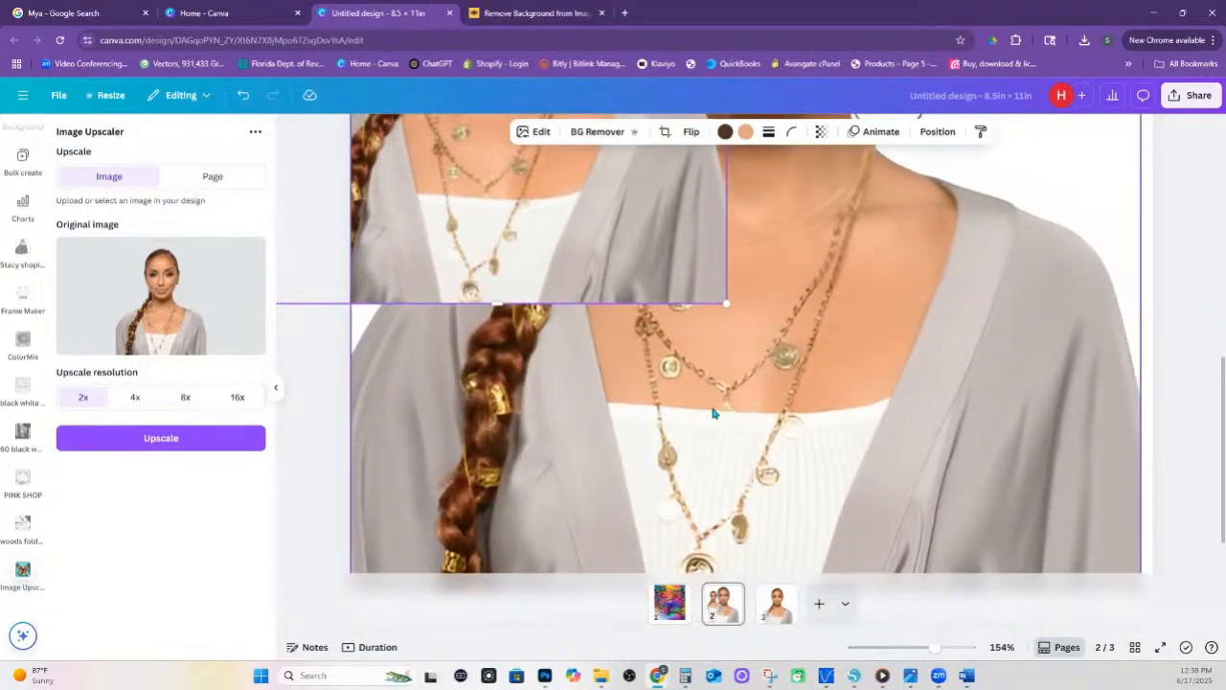
scroll(713, 414, "down", 1)
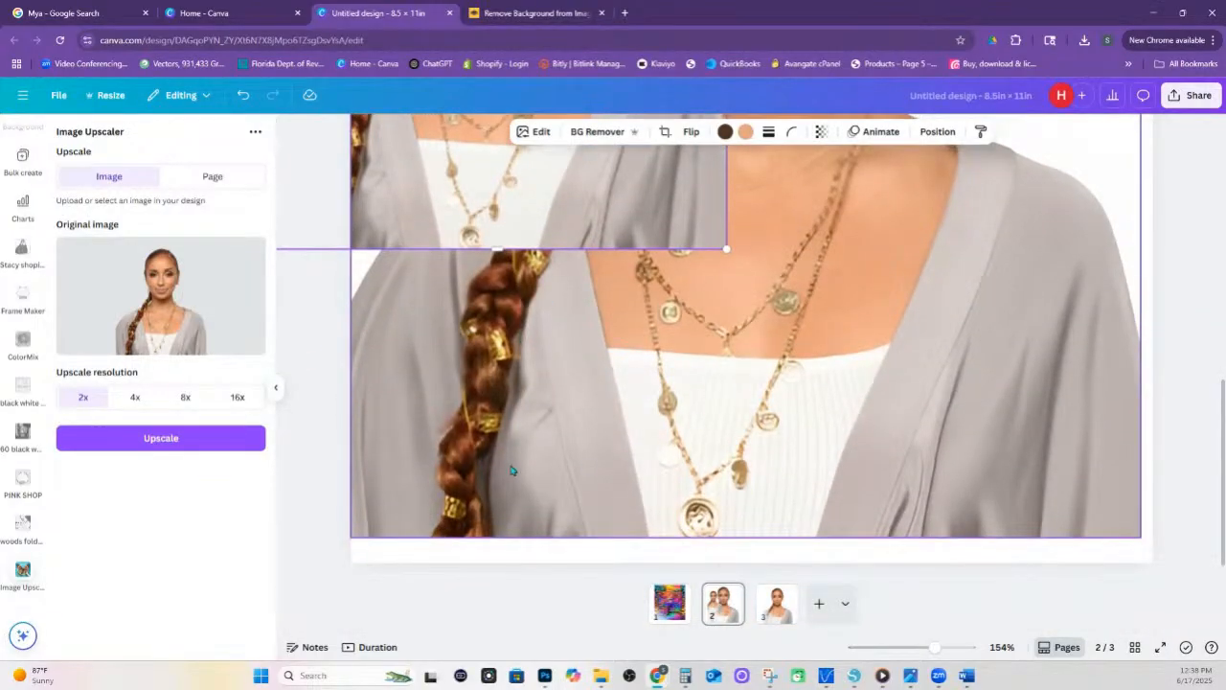
Move the smaller portrait over the lower right part of the upscaled portrait to compare their skin and hair
left_click_drag(494, 226, 892, 485)
scroll(592, 508, "up", 5)
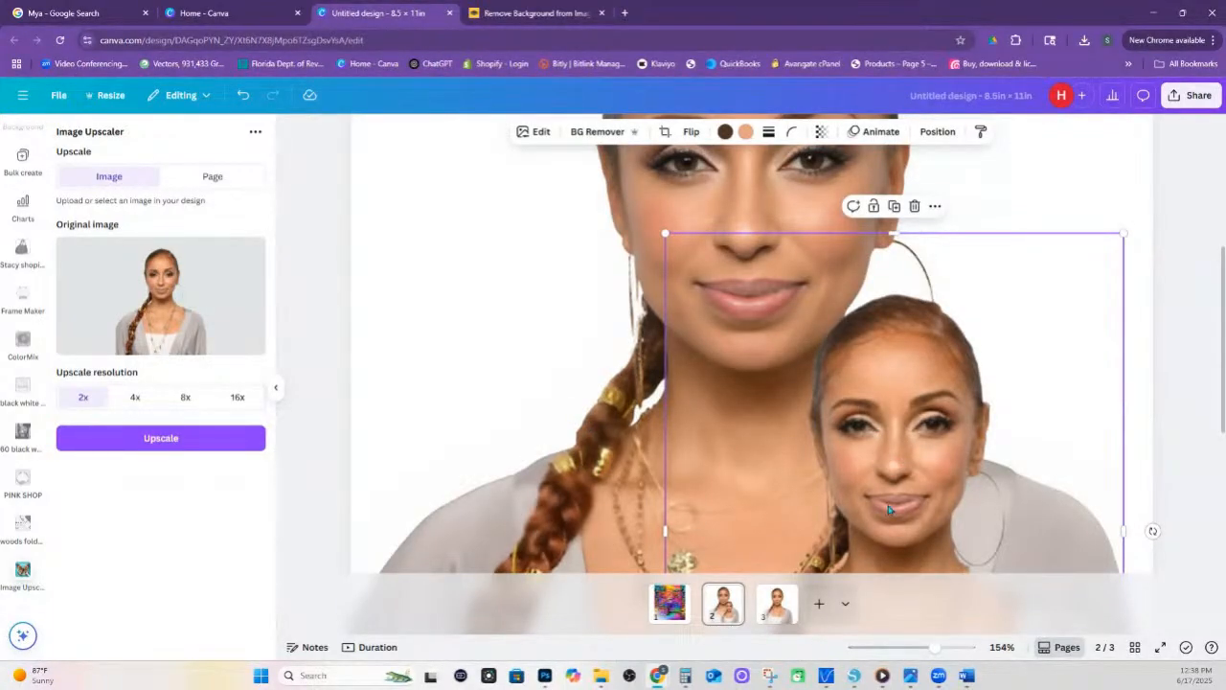
scroll(916, 462, "down", 2)
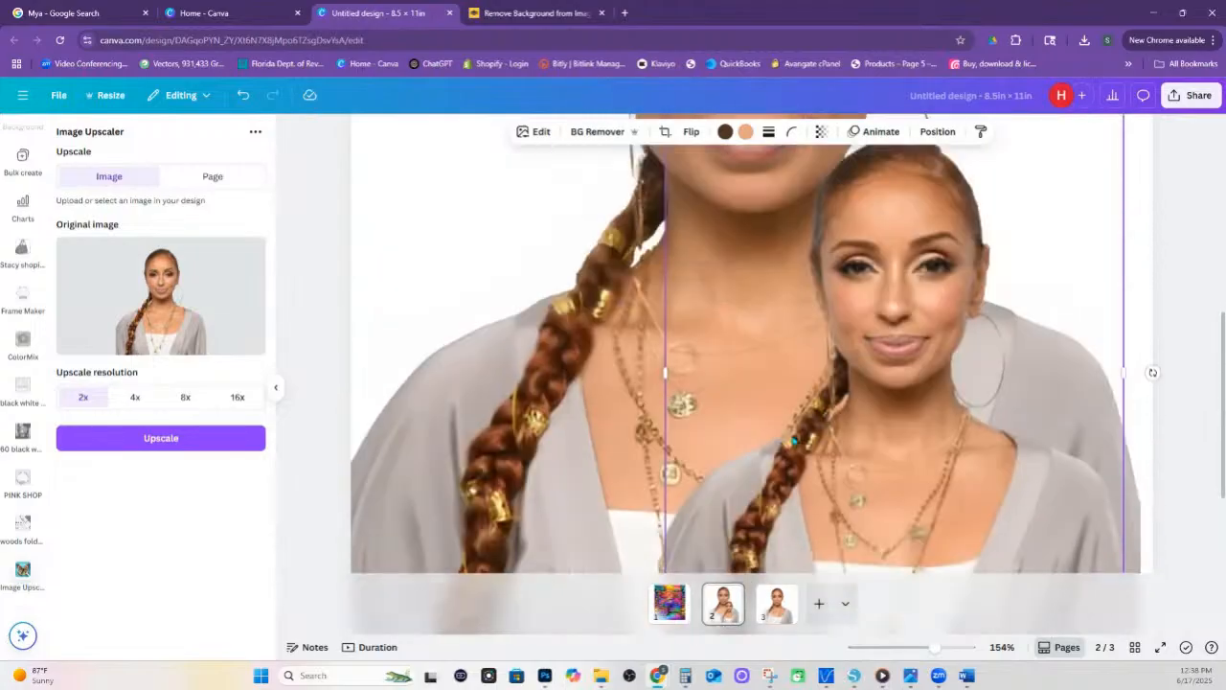
scroll(793, 439, "up", 3)
scroll(794, 439, "up", 1)
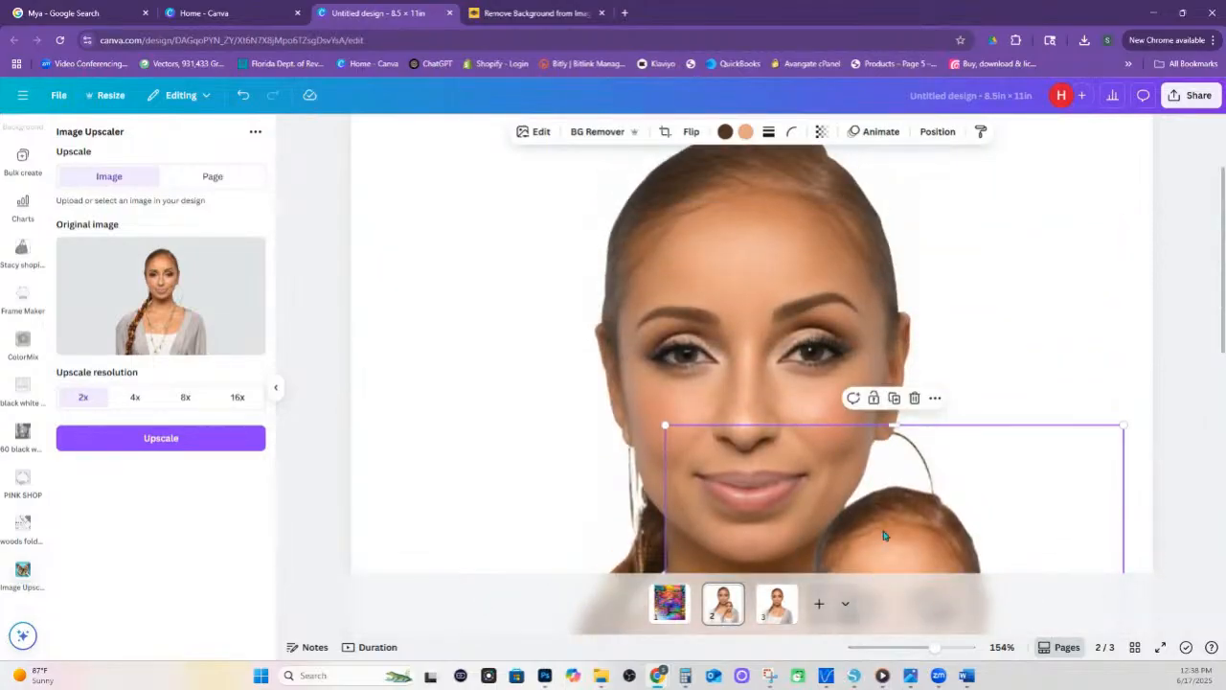
left_click_drag(886, 534, 871, 361)
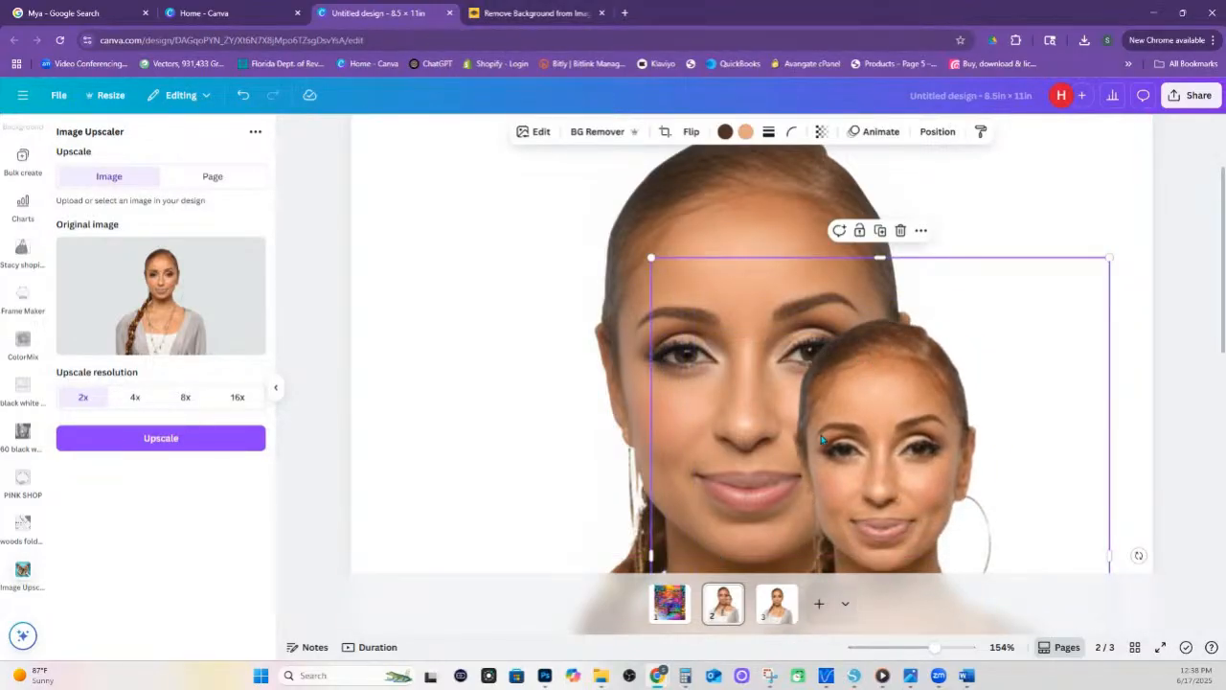
left_click_drag(801, 489, 825, 669)
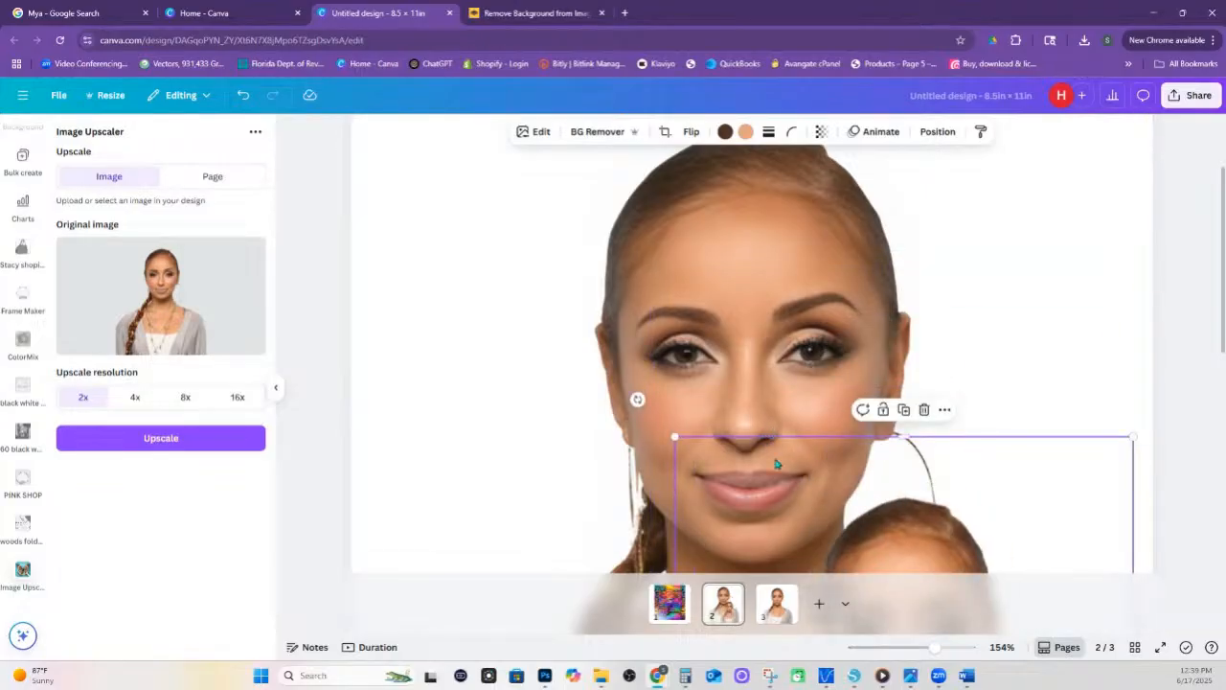
Move the smaller portrait to the left of the upscaled face and compare the two side by side
left_click_drag(919, 539, 638, 213)
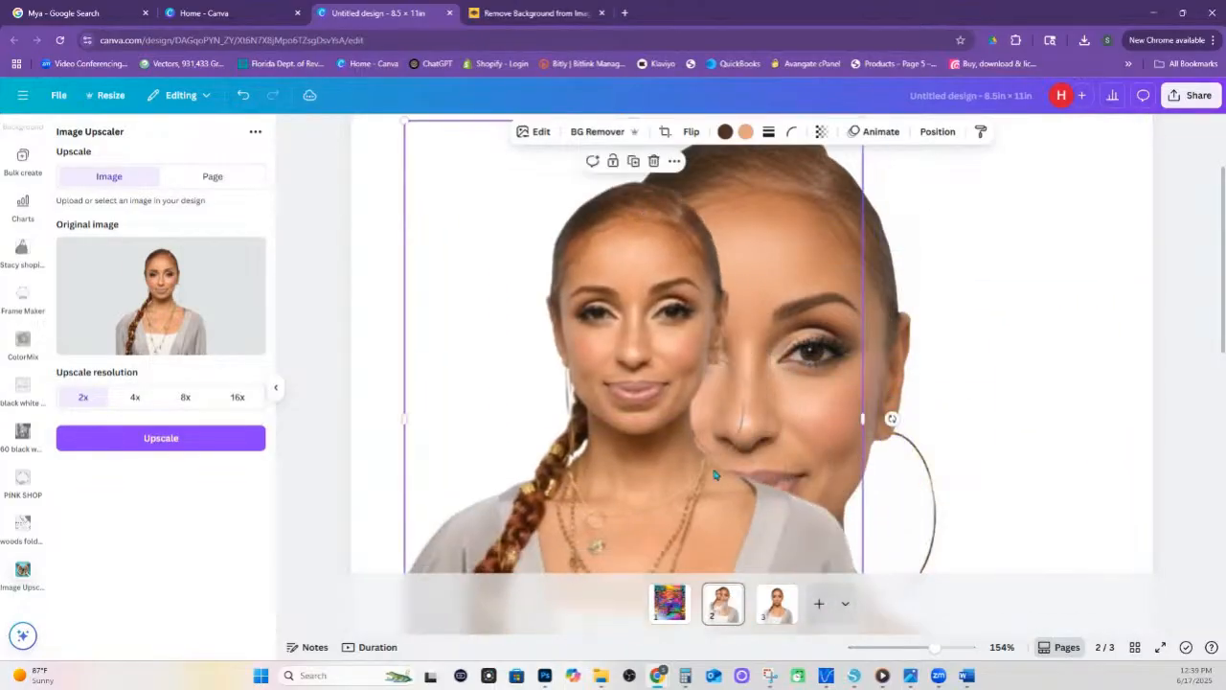
left_click_drag(660, 345, 637, 336)
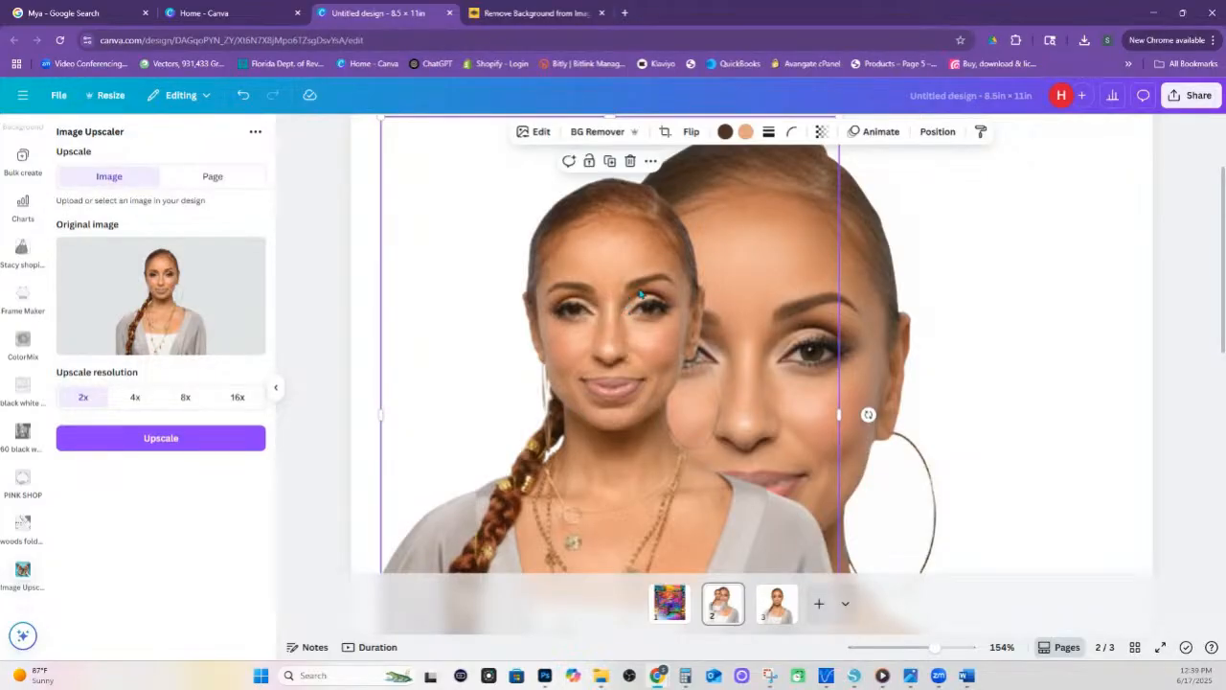
left_click_drag(578, 285, 499, 280)
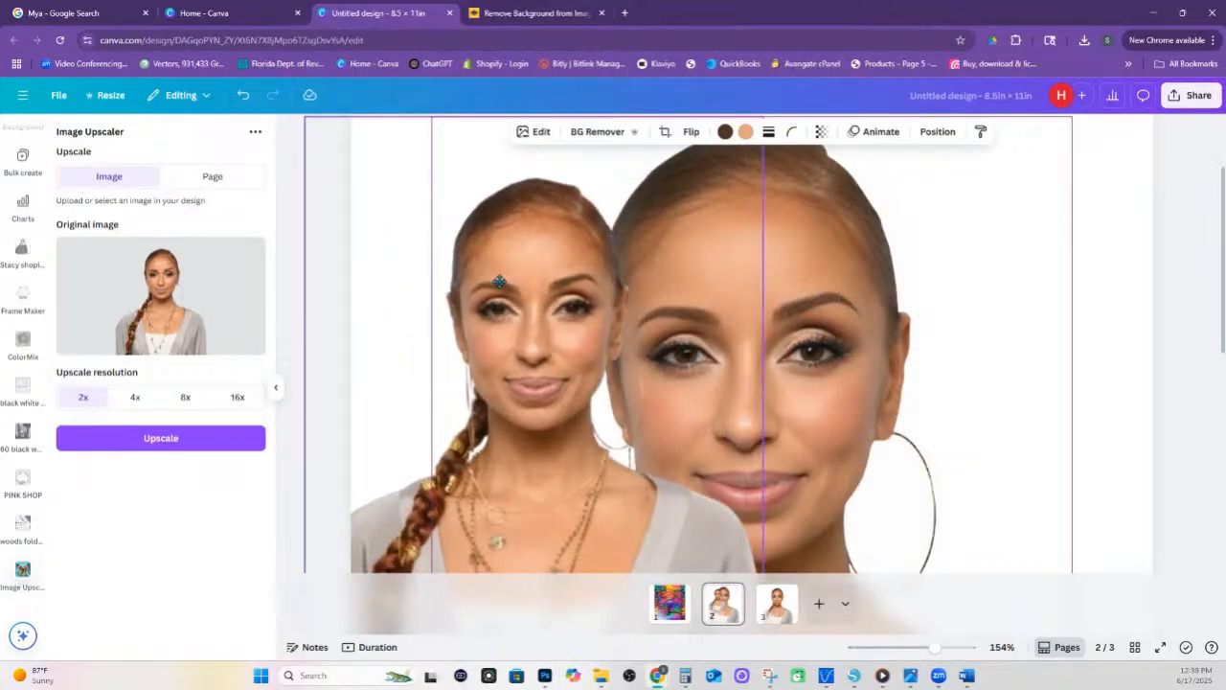
left_click_drag(499, 281, 436, 217)
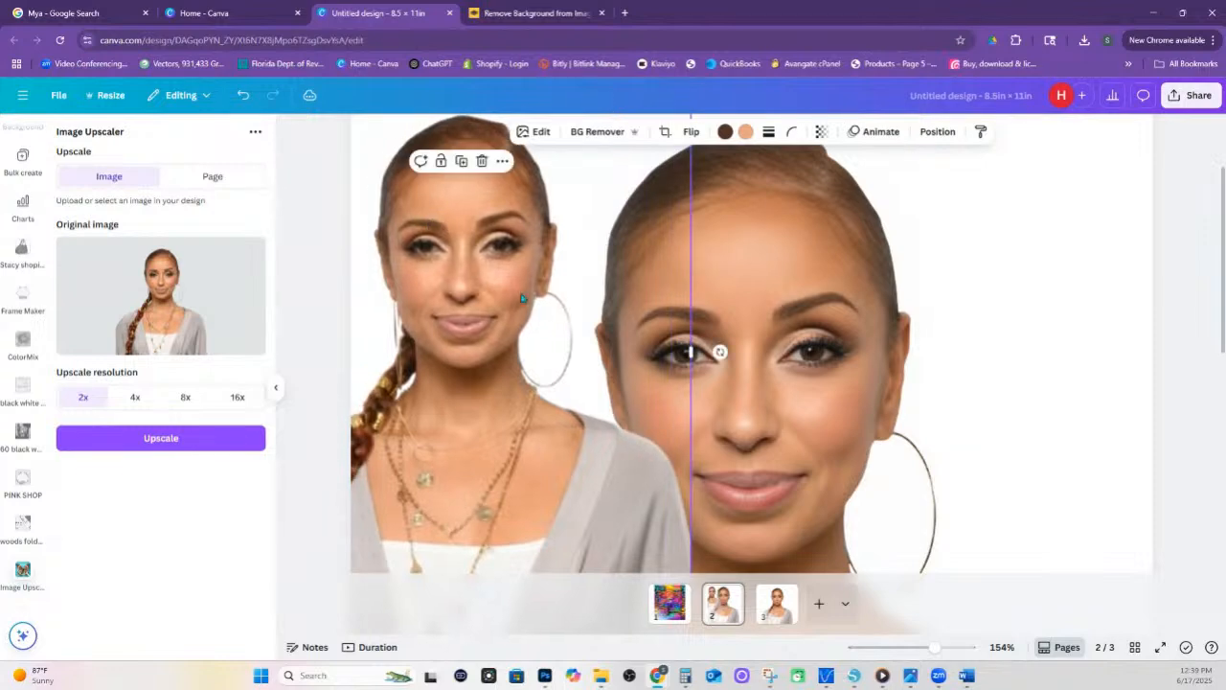
scroll(596, 357, "down", 5)
scroll(596, 358, "up", 4)
scroll(594, 360, "up", 1)
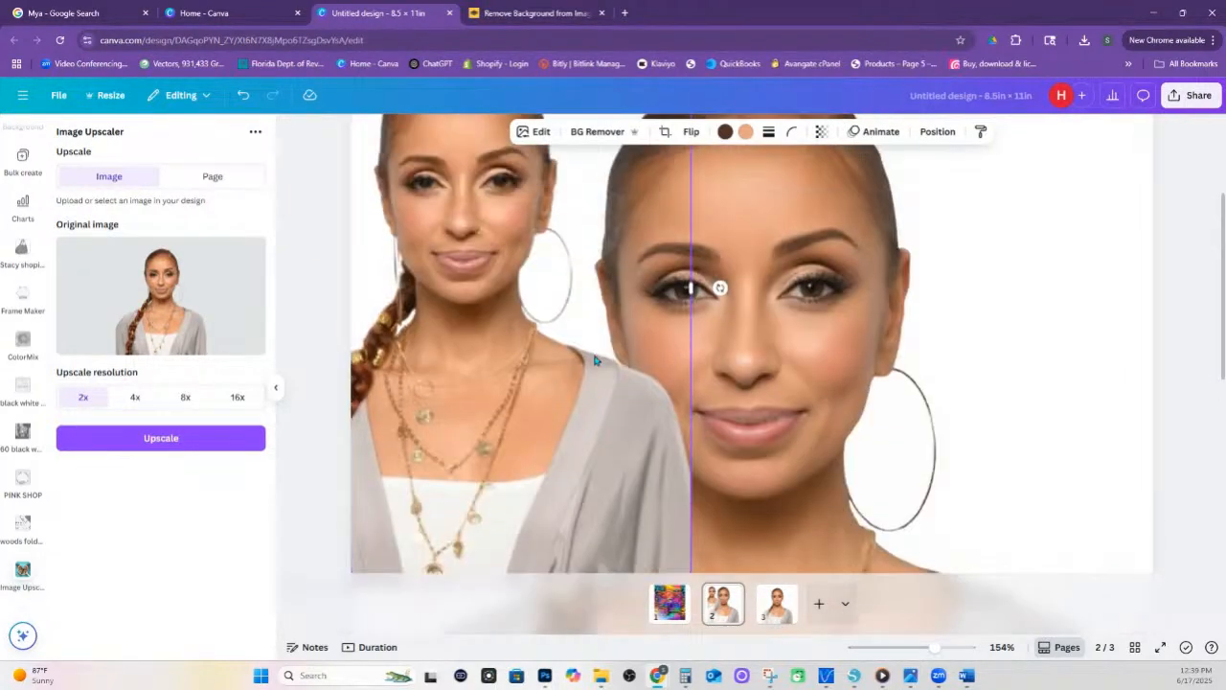
Enlarge the smaller portrait to about the upscaled portrait's size and place it to its right with the faces level
scroll(594, 360, "down", 5)
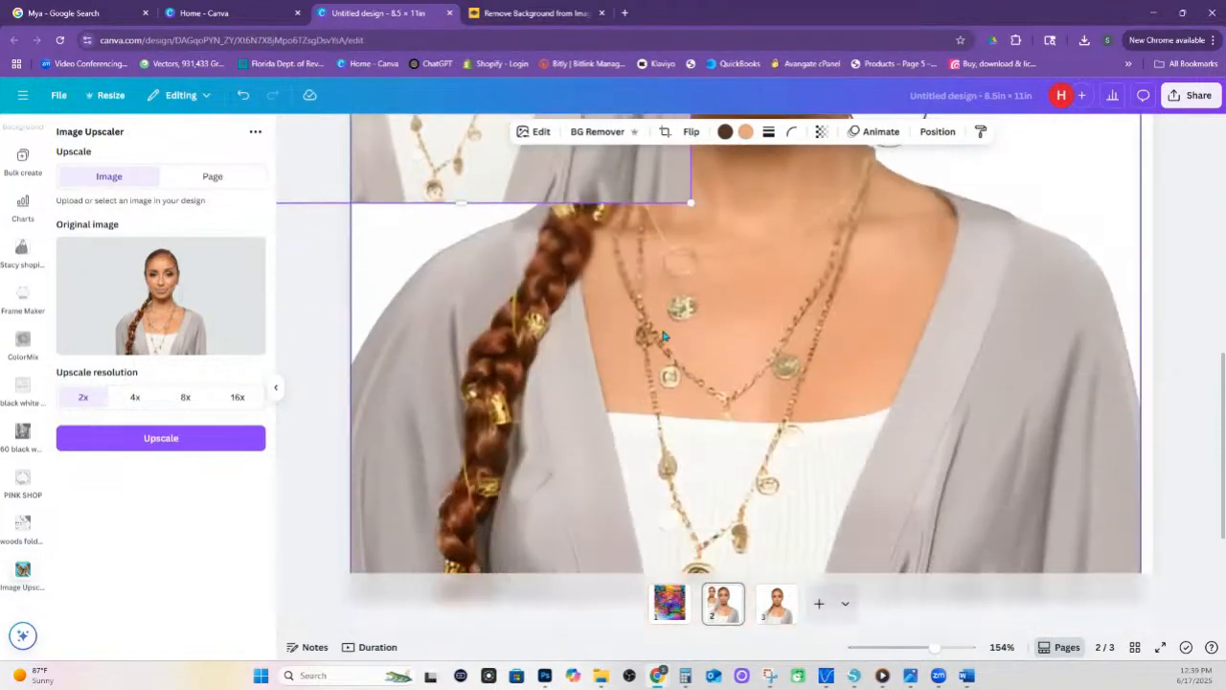
left_click_drag(690, 200, 1083, 565)
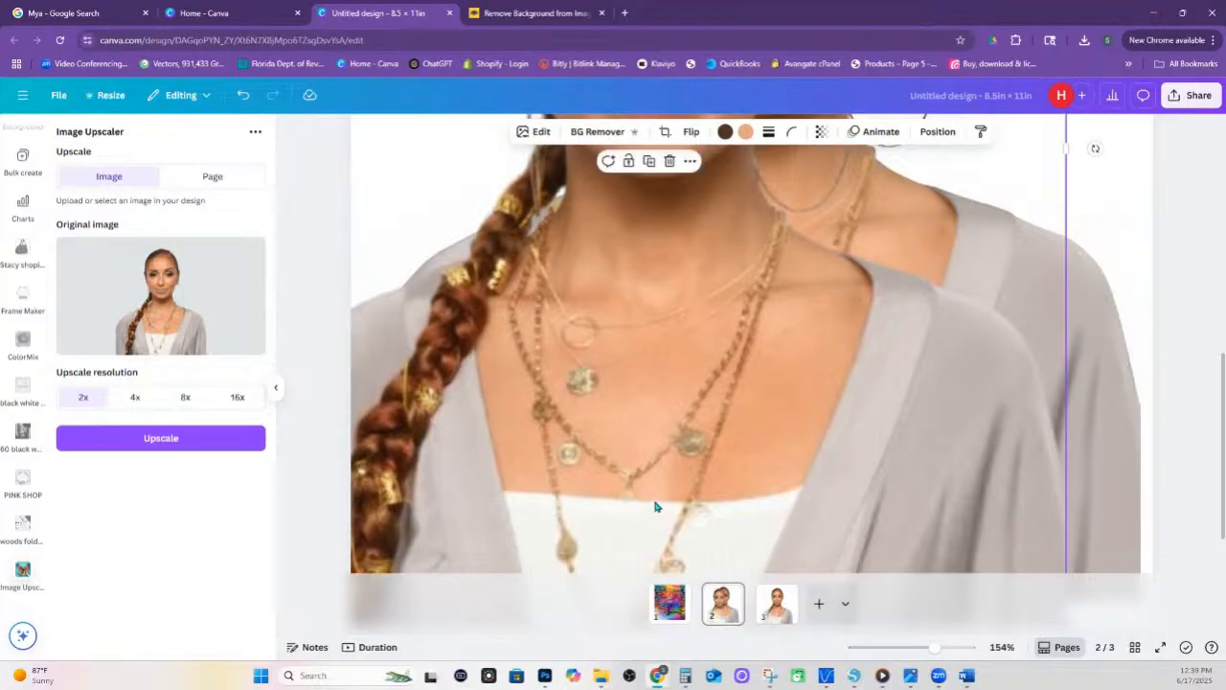
scroll(652, 493, "up", 5)
left_click_drag(632, 387, 921, 436)
scroll(860, 474, "up", 3)
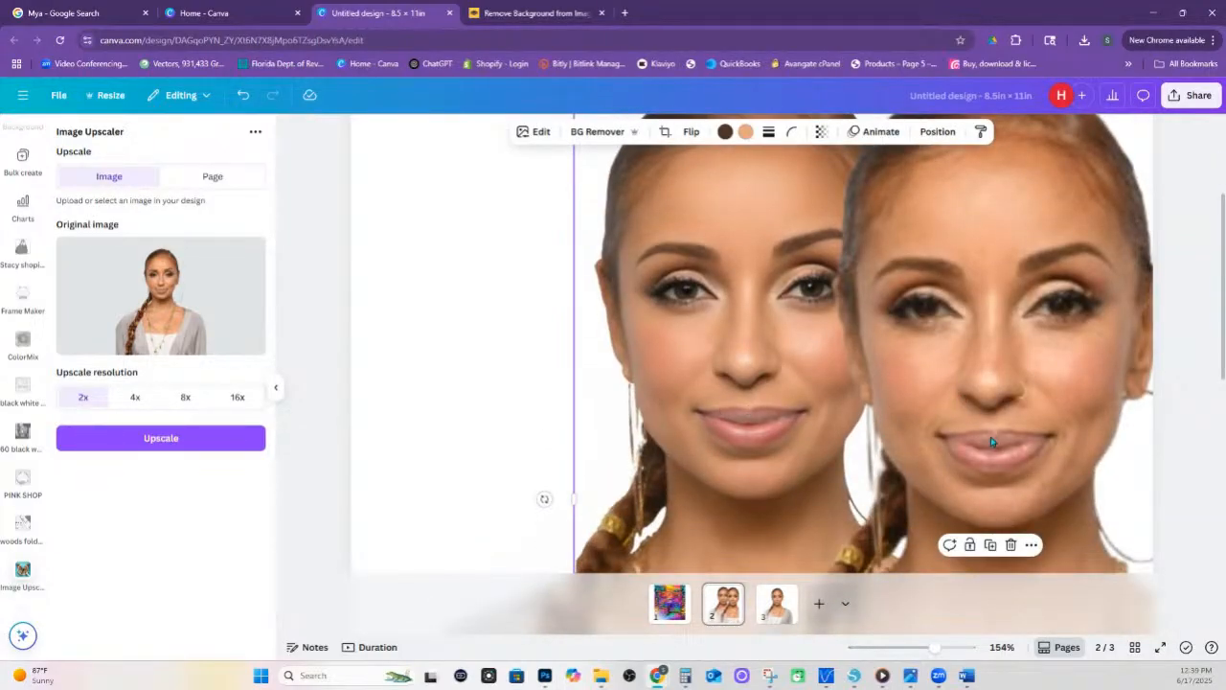
left_click_drag(992, 440, 999, 417)
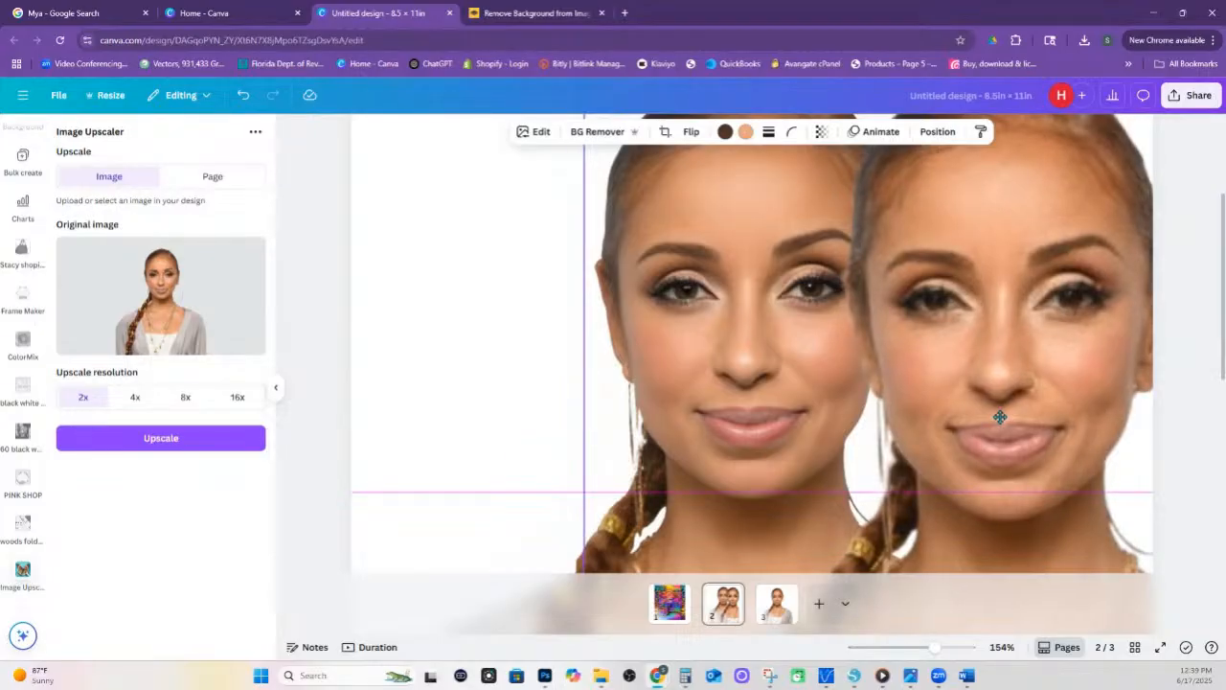
left_click_drag(1000, 417, 1016, 410)
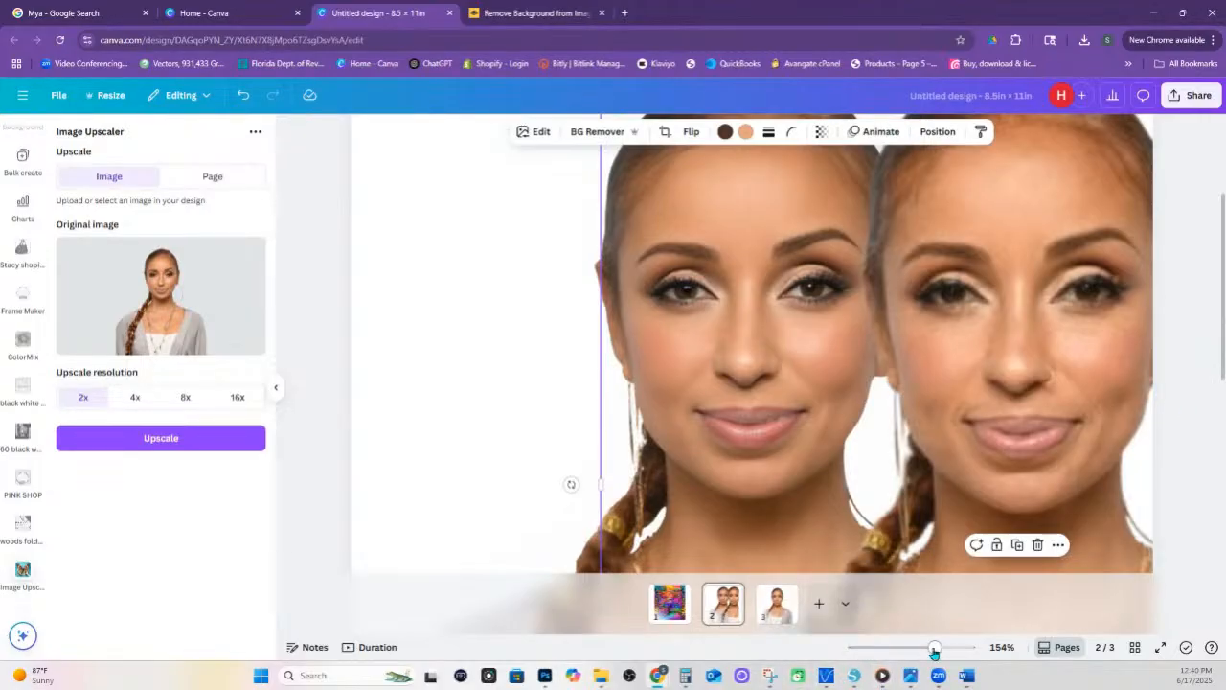
left_click_drag(934, 649, 915, 652)
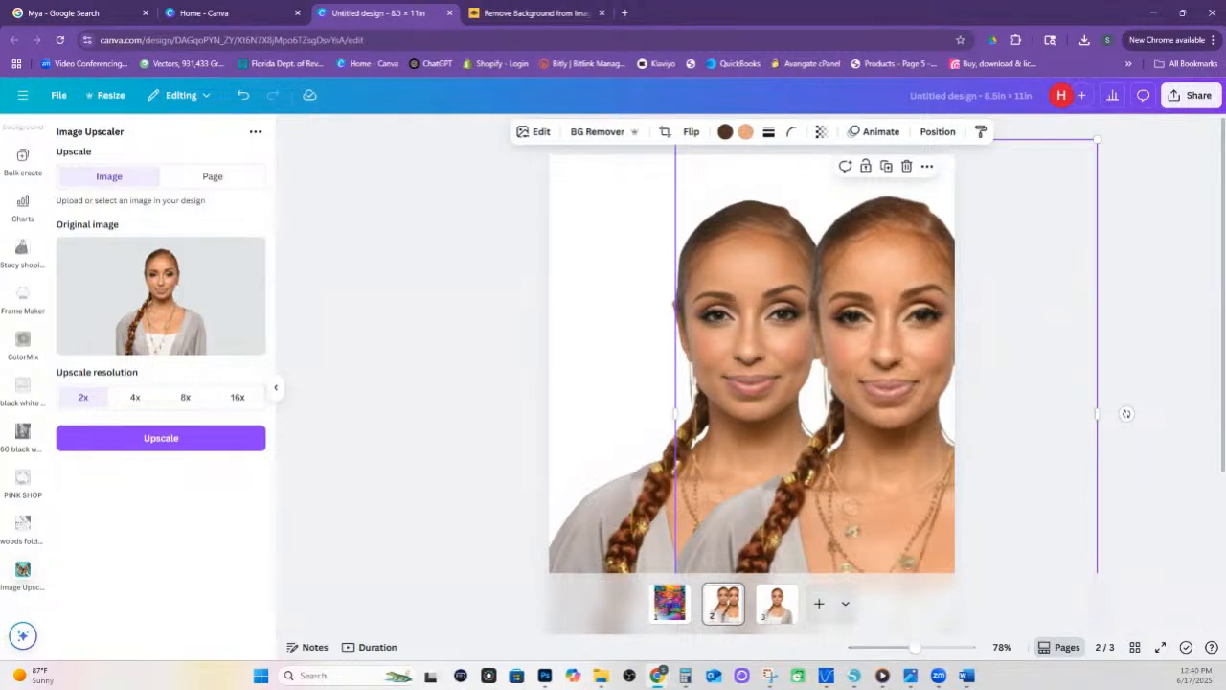
Open the image editing options for the right-hand portrait and look through the filters, effects and apps
left_click(550, 134)
scroll(192, 450, "down", 1)
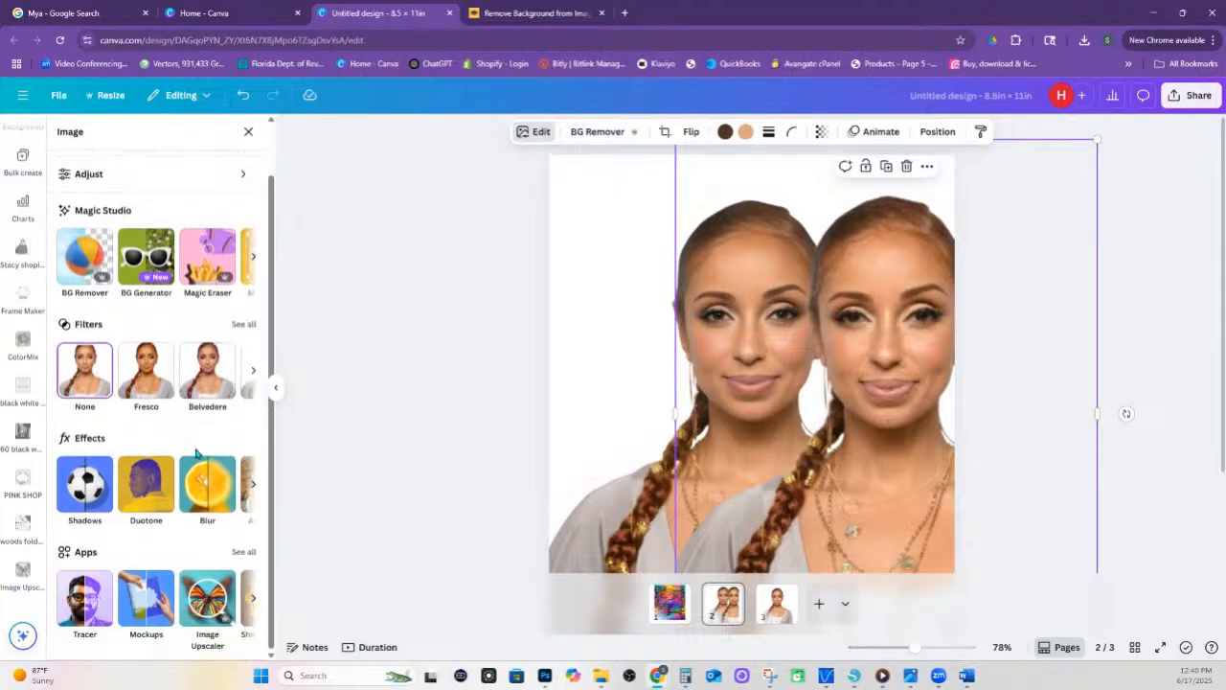
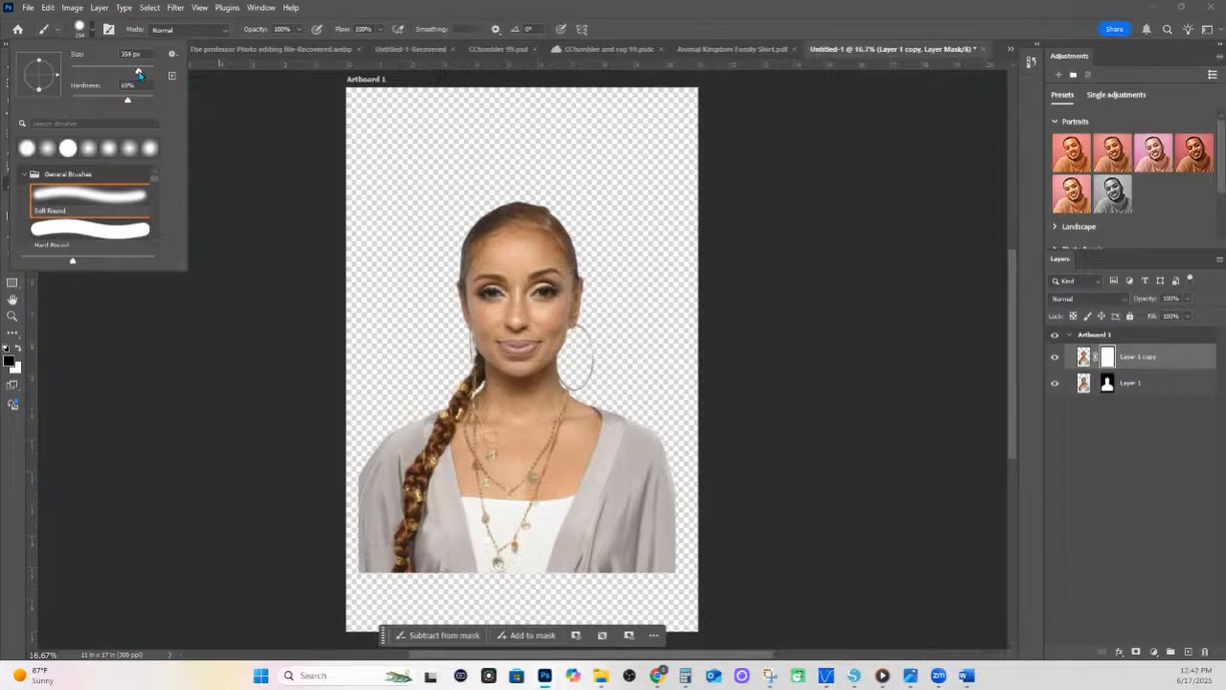
In Photoshop, mask out the bottom edge of Layer 1 copy with a 354 px brush at 69% hardness and hide Layer 1
left_click(296, 577)
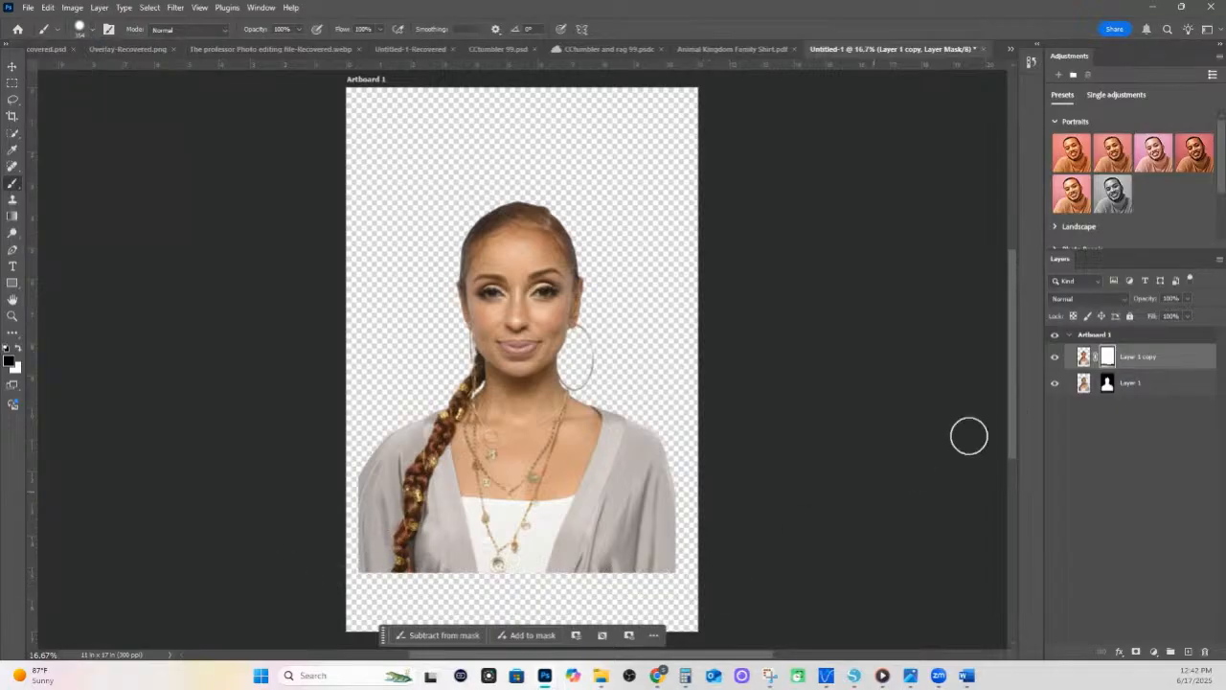
left_click(1055, 384)
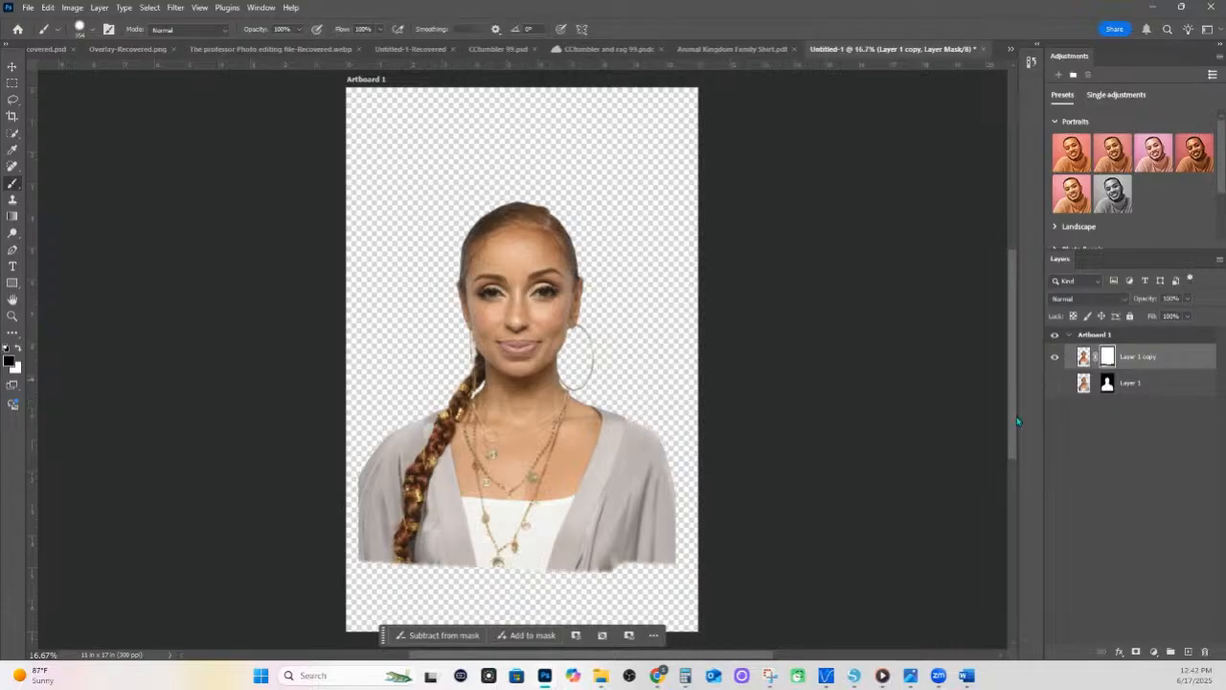
Set the brush hardness to 0%, fade the portrait's bottom edge on the mask, and enlarge the brush to soften the fade further
left_click(85, 32)
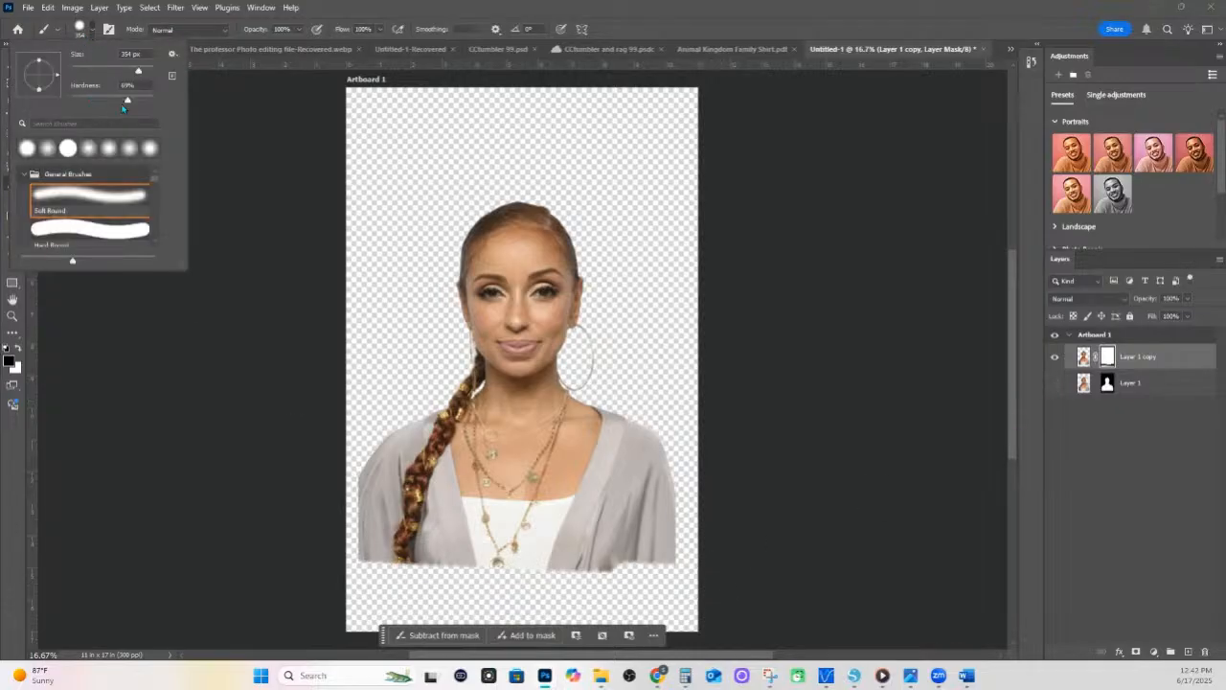
left_click_drag(127, 101, 73, 101)
mouse_move(360, 562)
left_mouse_down()
mouse_move(577, 559)
mouse_move(403, 569)
left_mouse_up()
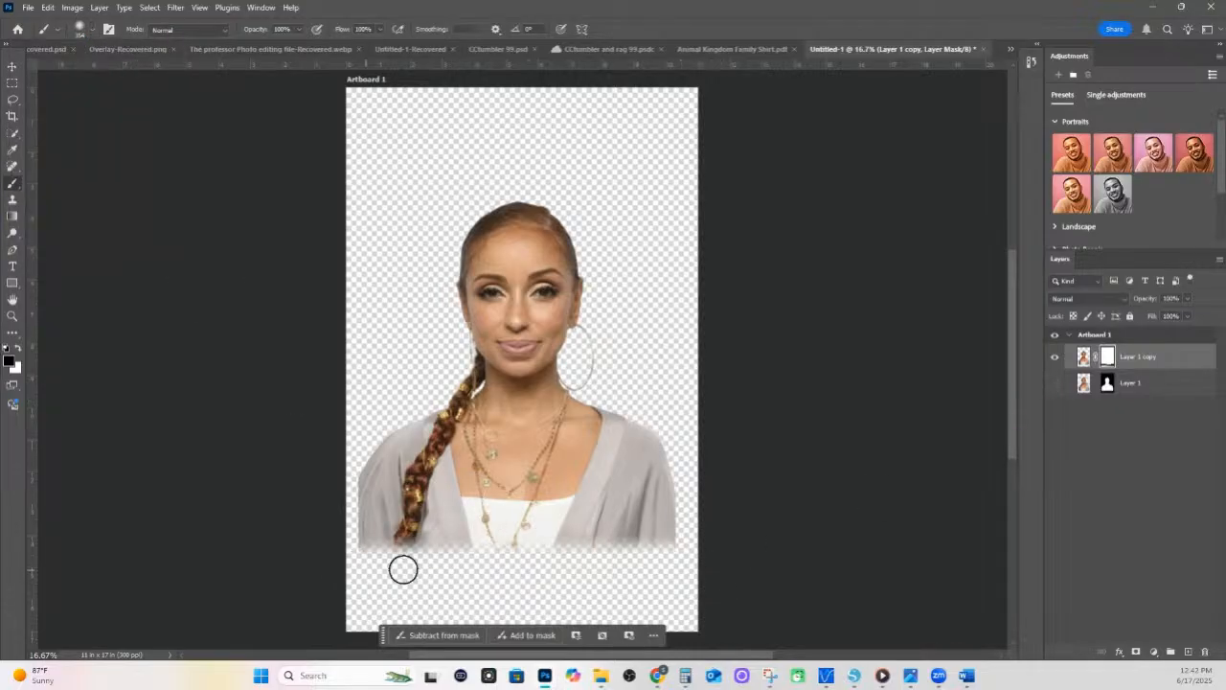
left_click(86, 36)
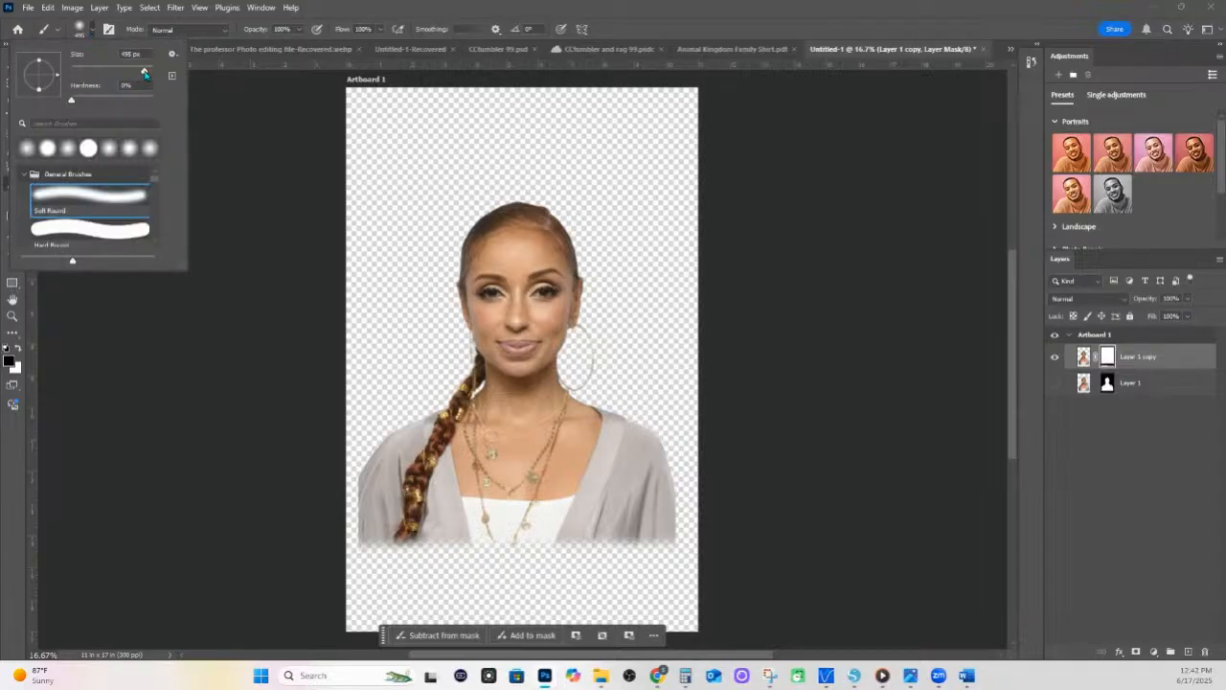
mouse_move(337, 555)
left_mouse_down()
mouse_move(652, 559)
mouse_move(182, 565)
left_mouse_up()
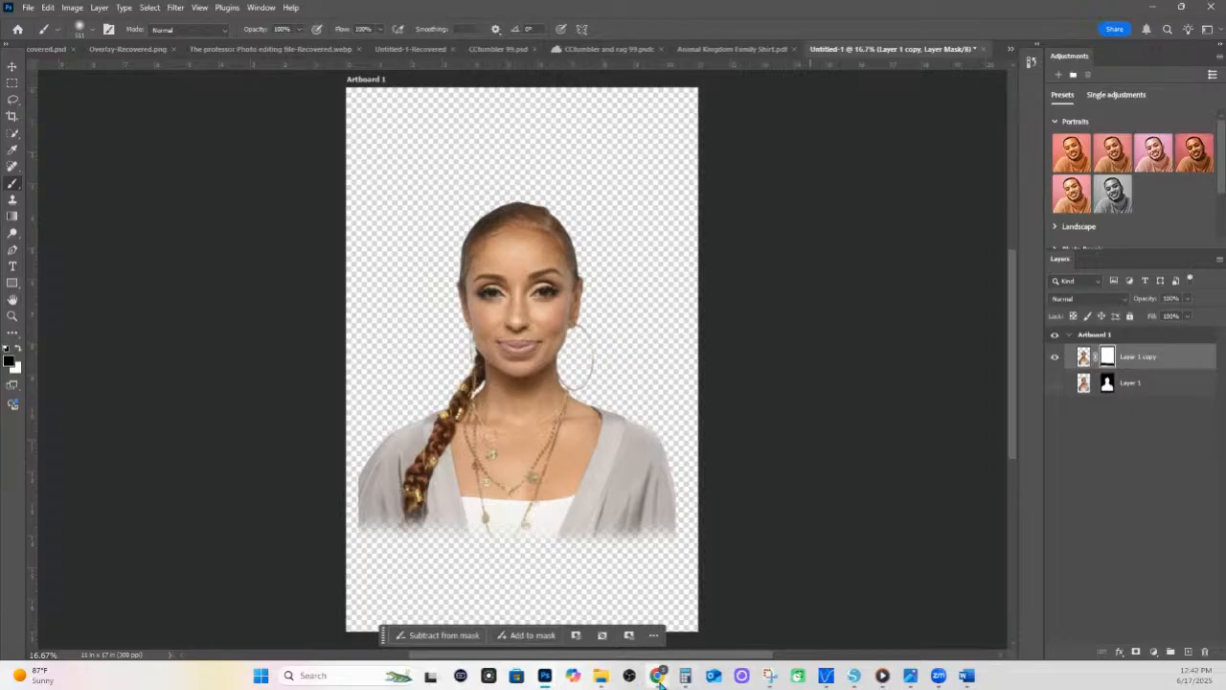
Switch to the Canva design in the browser and search the apps for Blend Image
mouse_move(659, 682)
left_click(1075, 608)
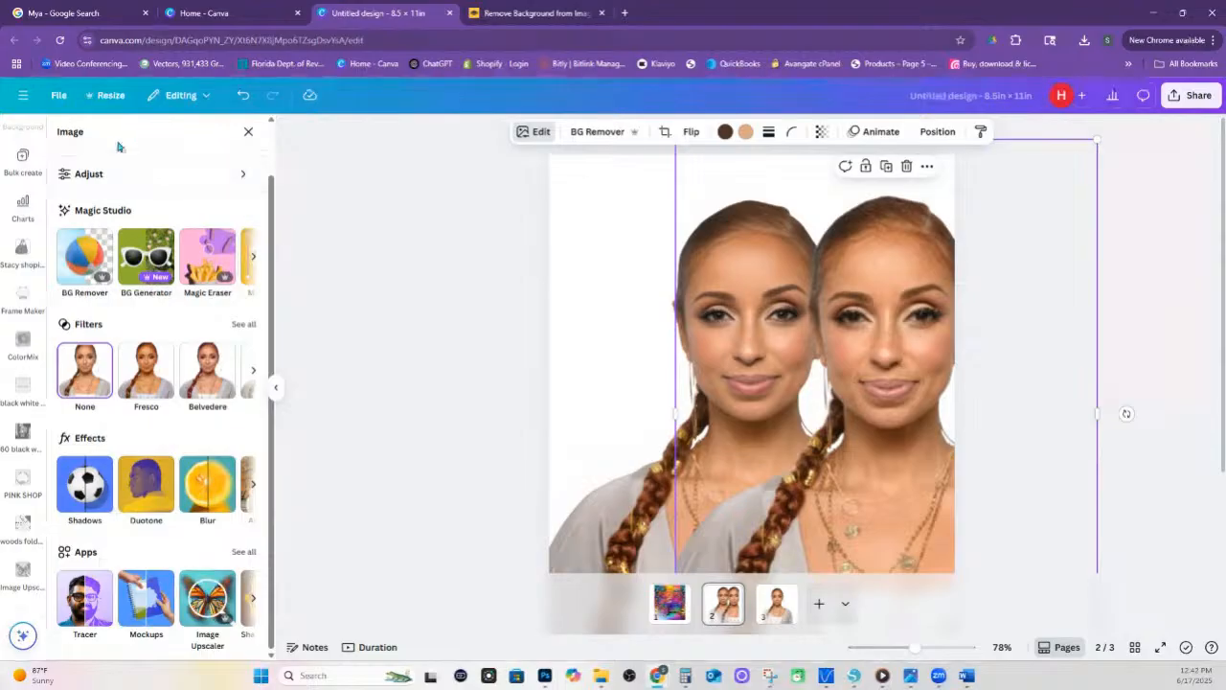
scroll(23, 460, "up", 3)
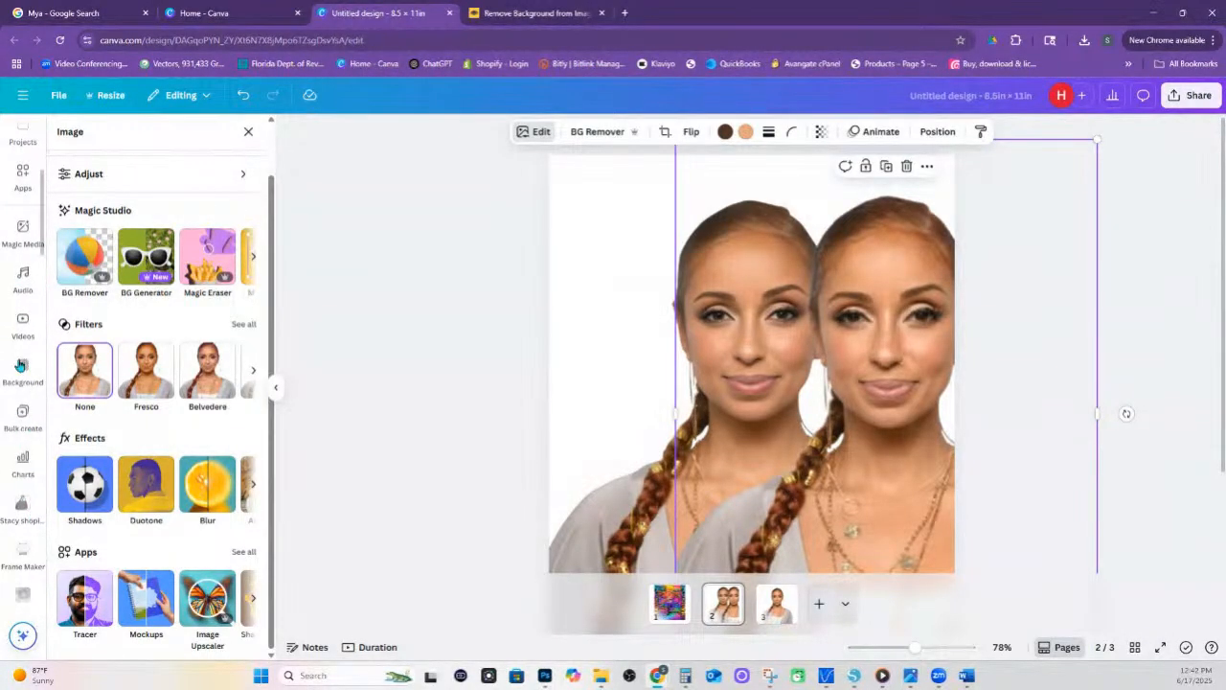
left_click(23, 180)
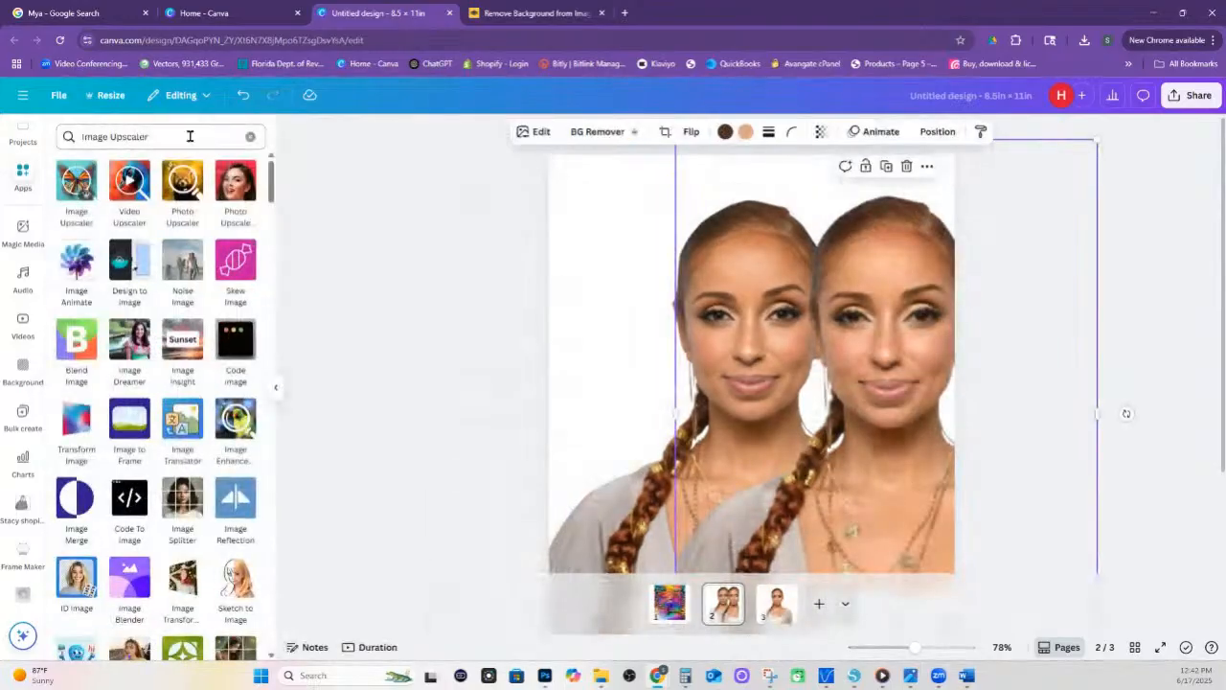
left_click(150, 136)
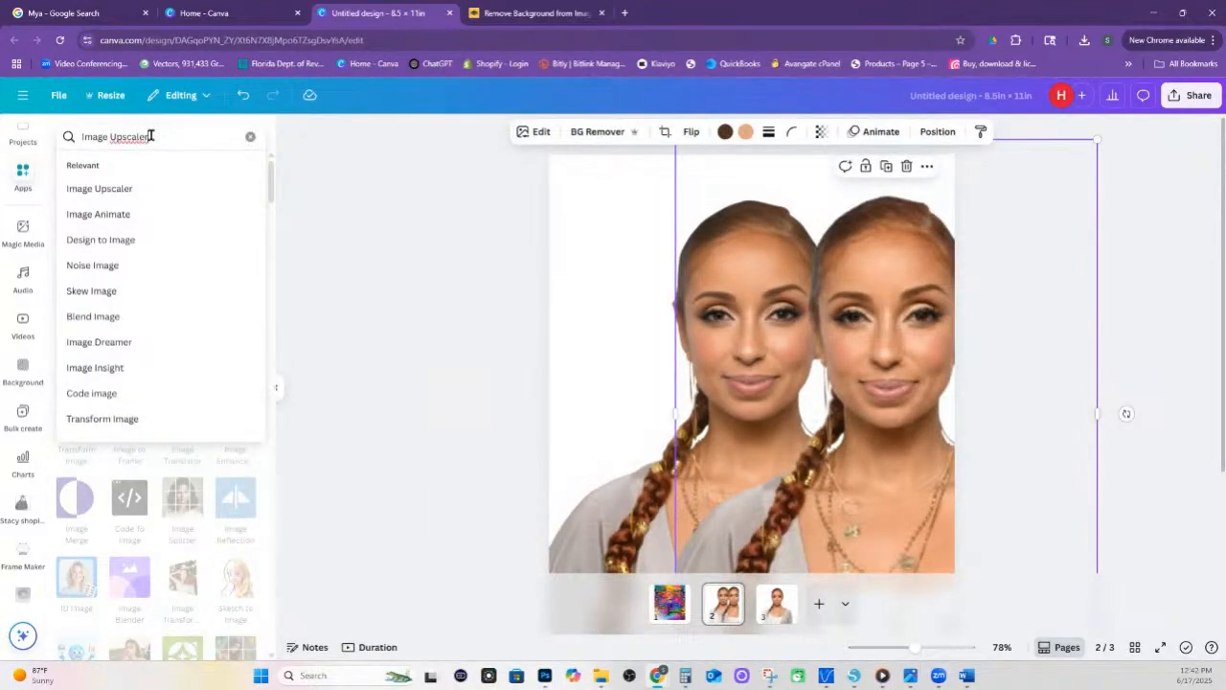
left_click(120, 318)
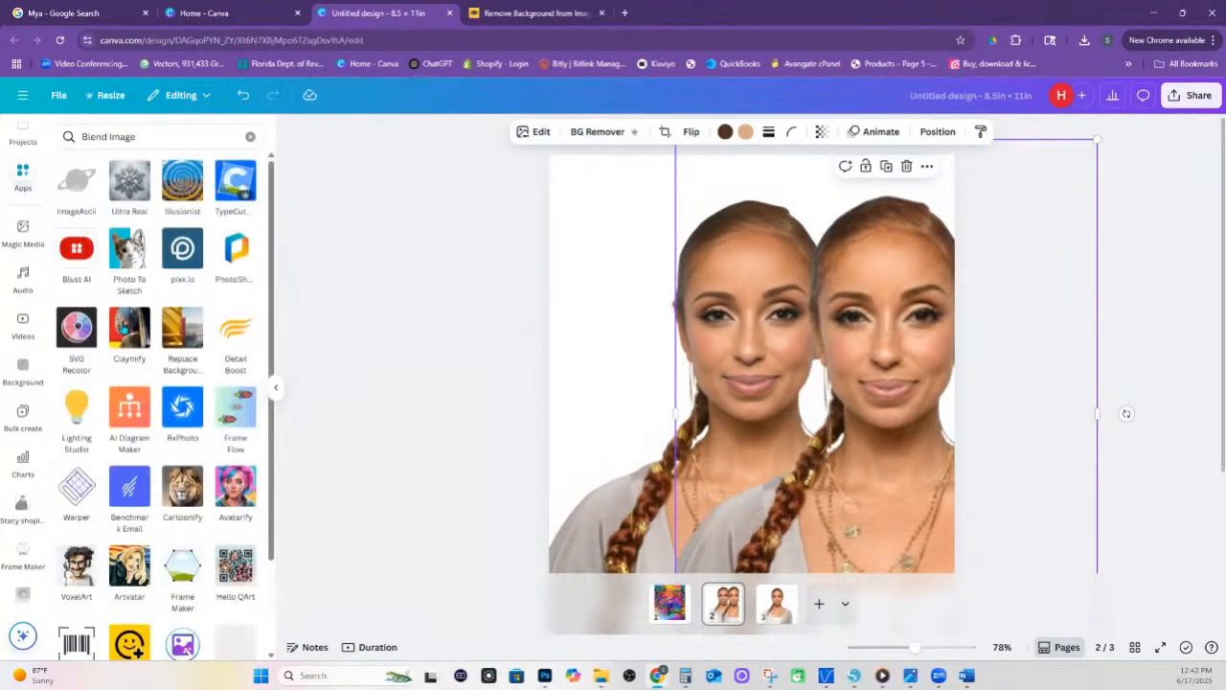
Search the Canva apps for "image blender"
left_click(148, 134)
key("Return")
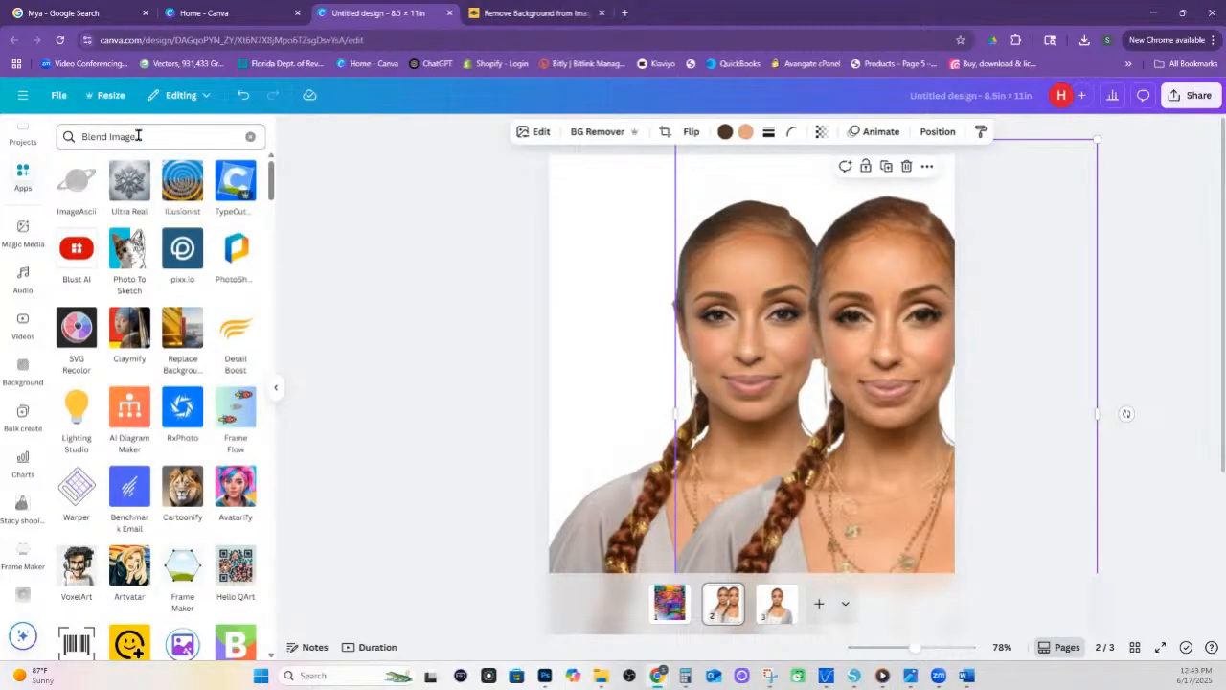
left_click(139, 135)
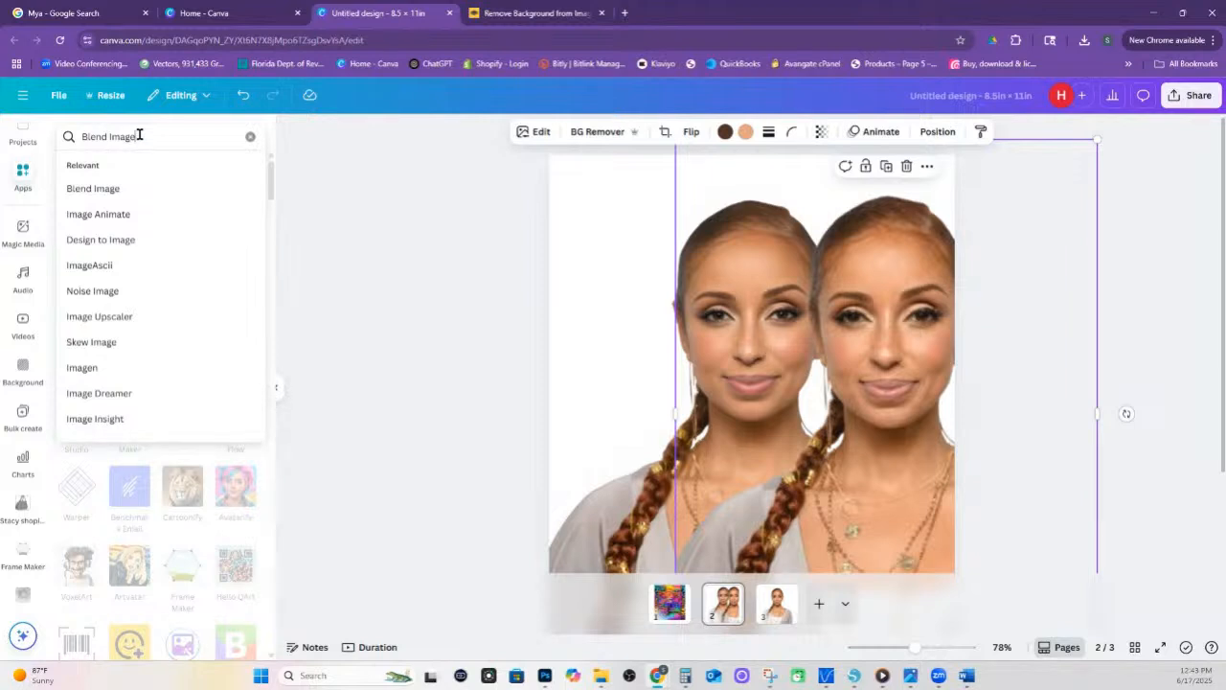
triple_click(134, 136)
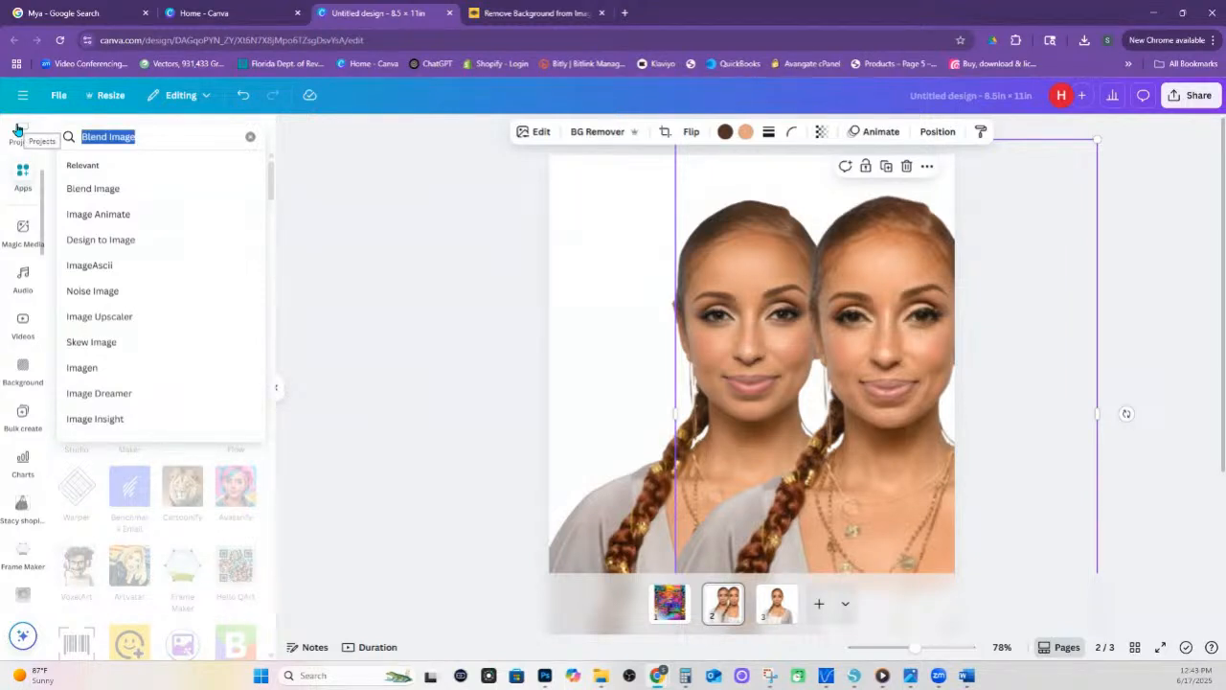
type("image ble")
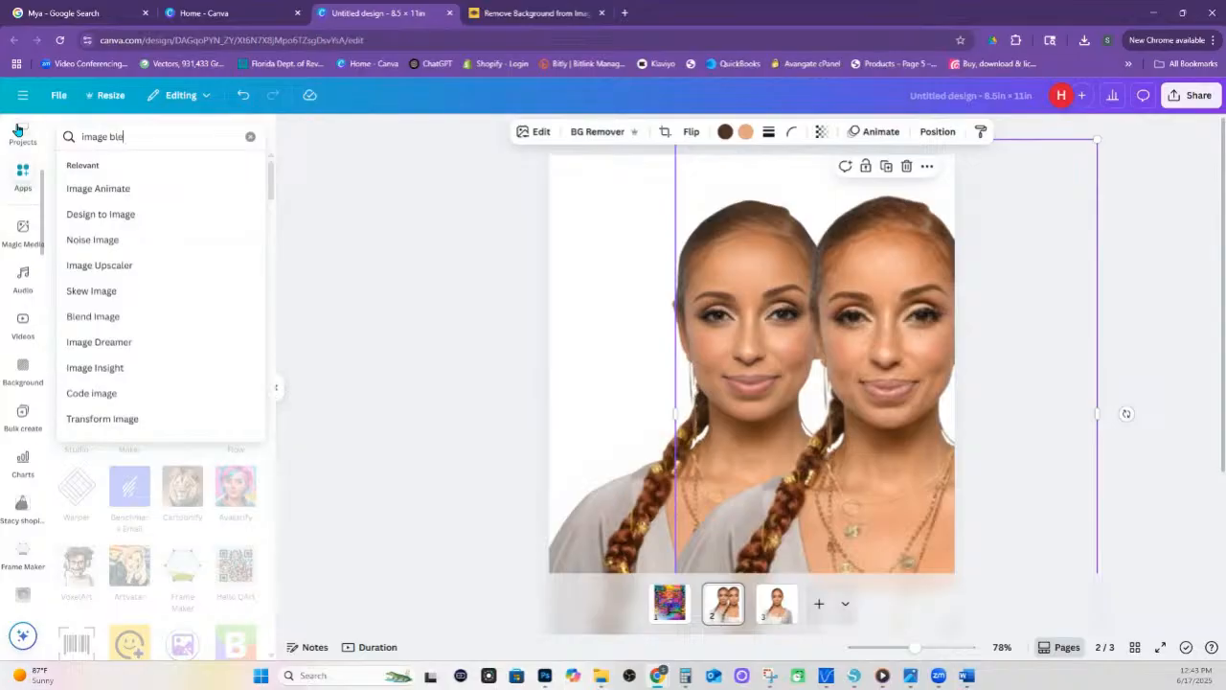
type("nder")
key("Return")
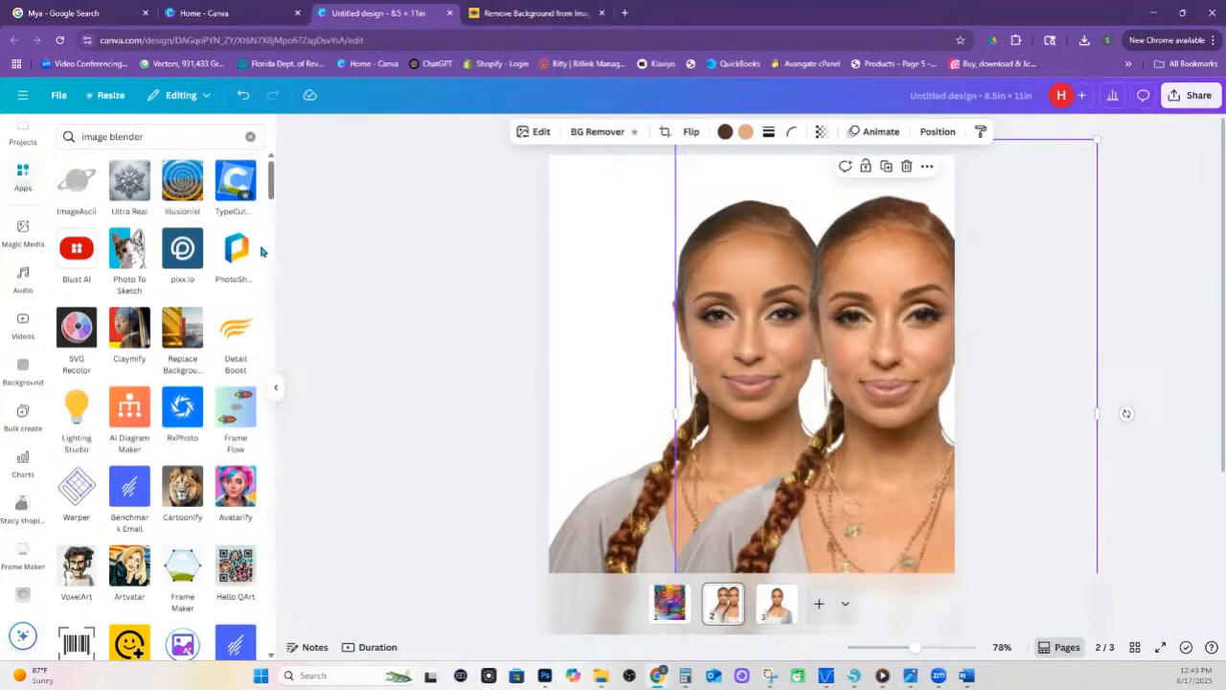
Clear the app search, search for "blend" instead and open the Blend Image app
left_click(250, 136)
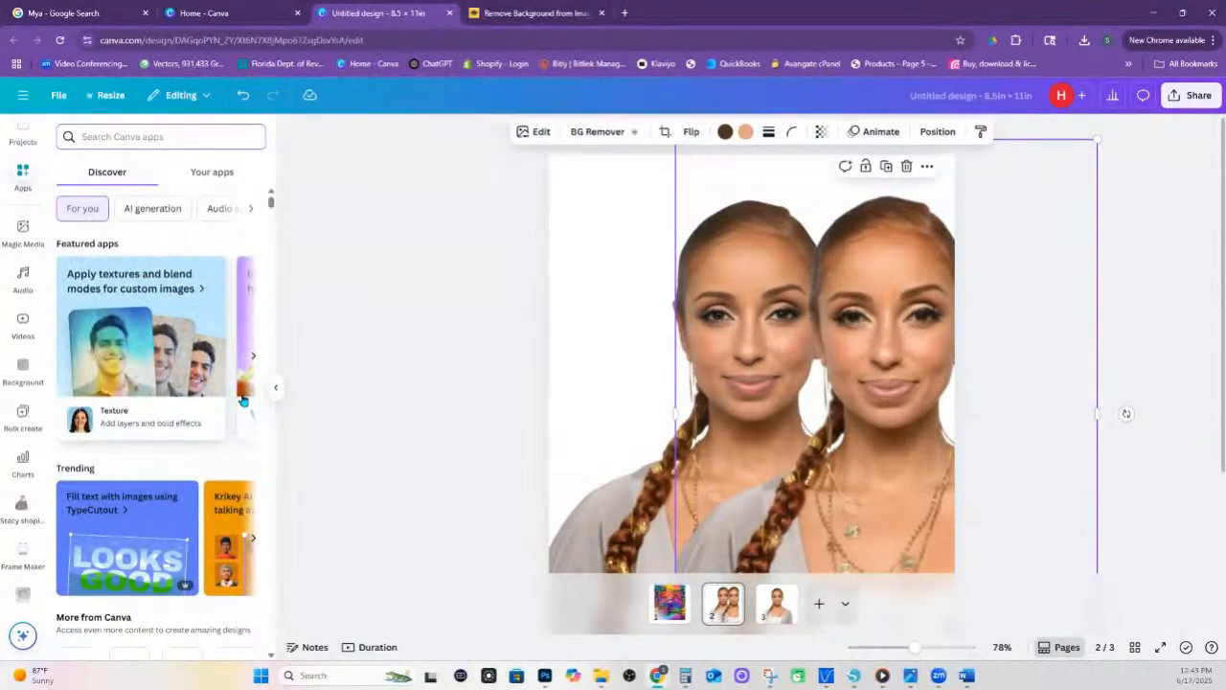
scroll(29, 240, "up", 3)
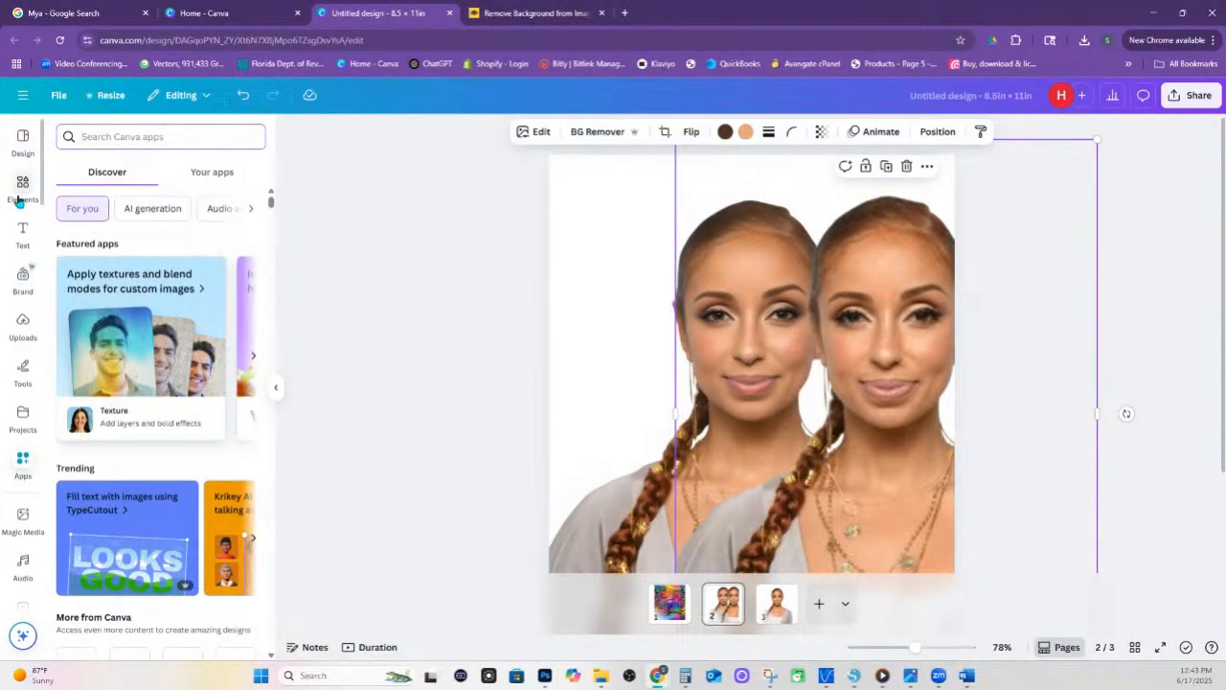
left_click(24, 464)
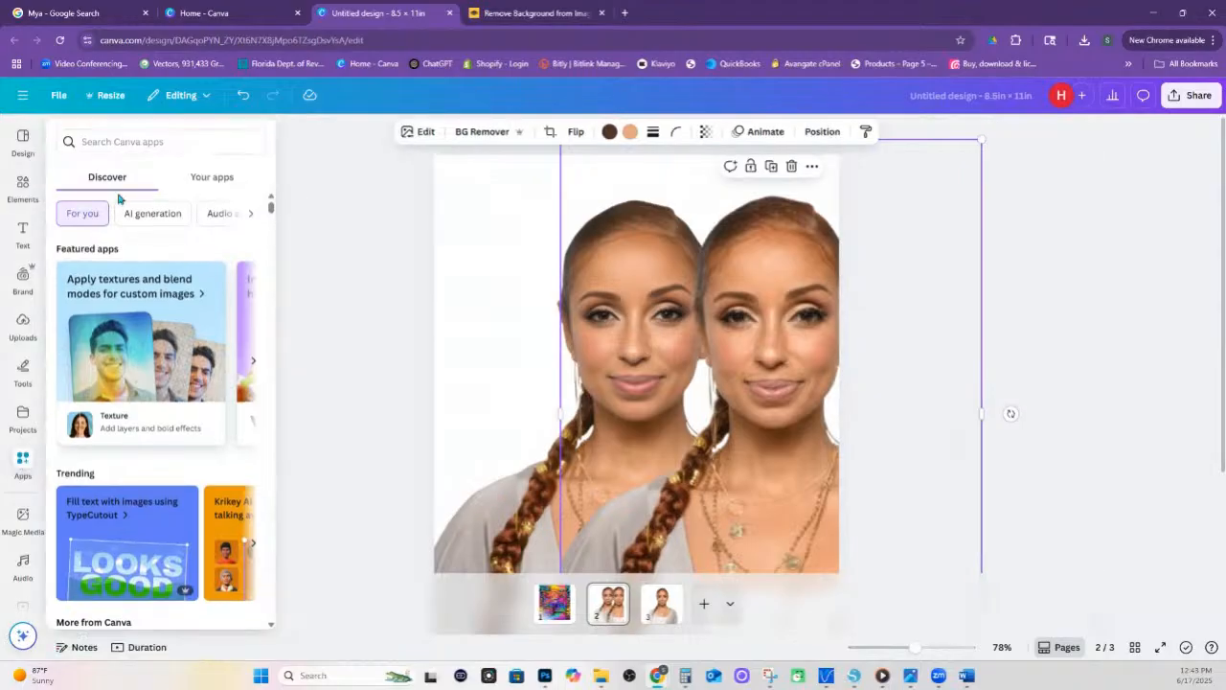
type("blend")
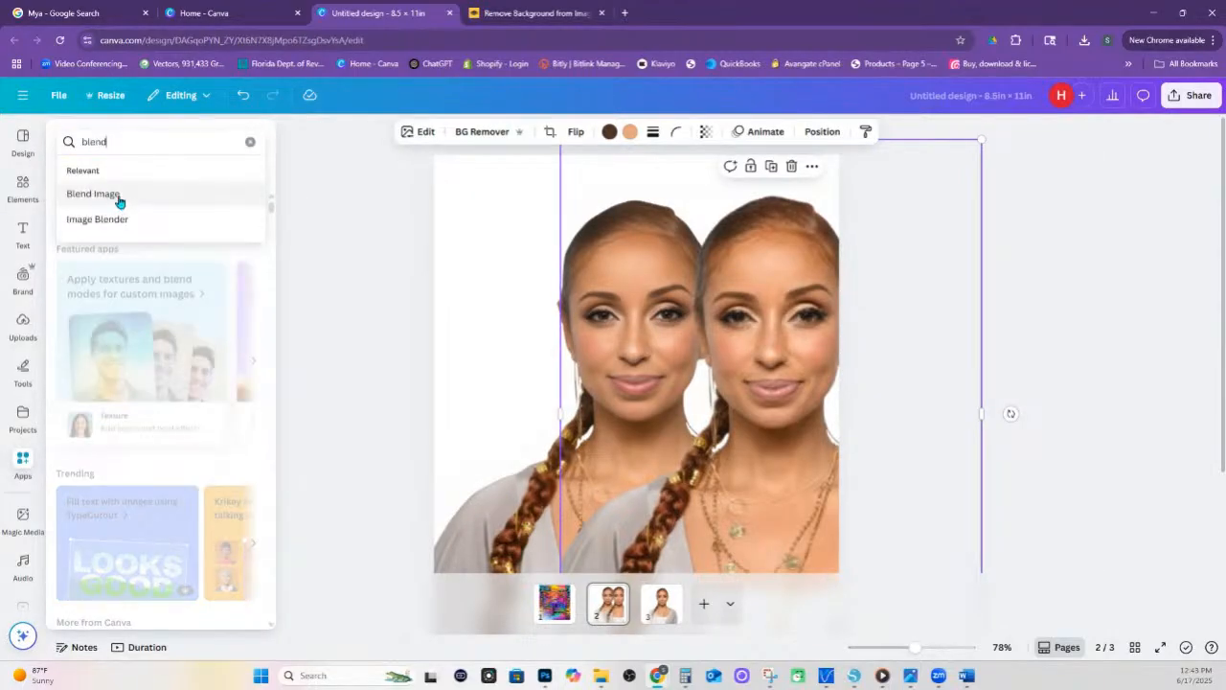
left_click(120, 196)
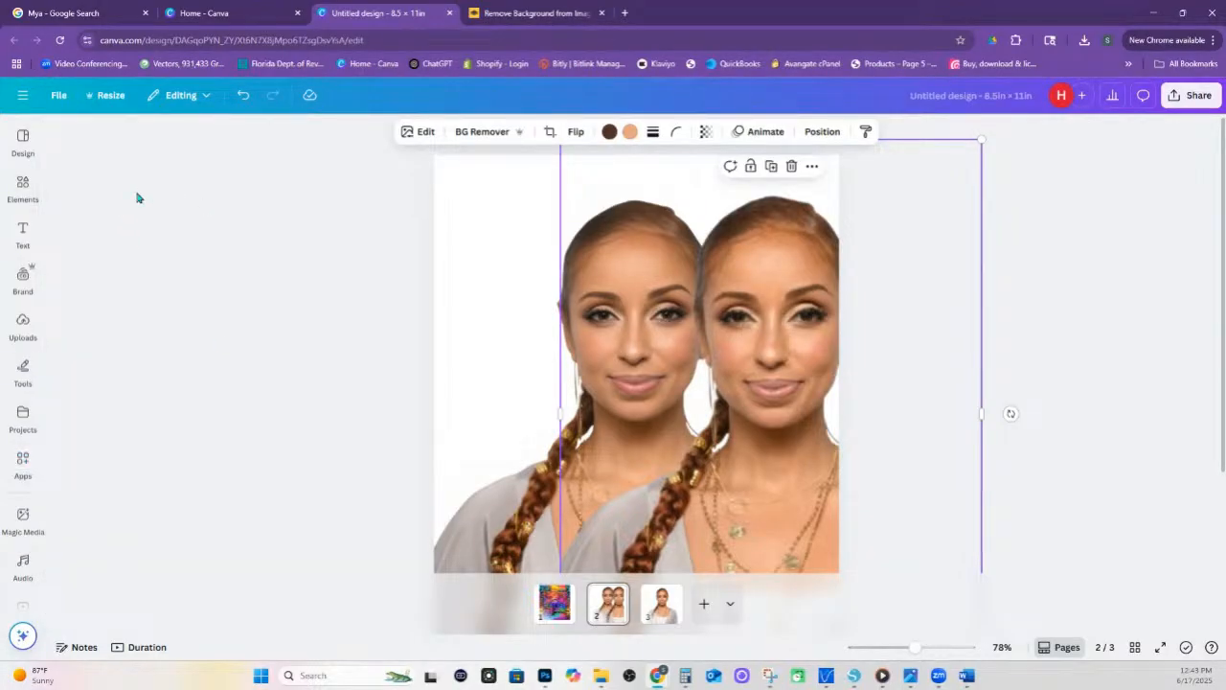
left_click(23, 462)
left_click(70, 185)
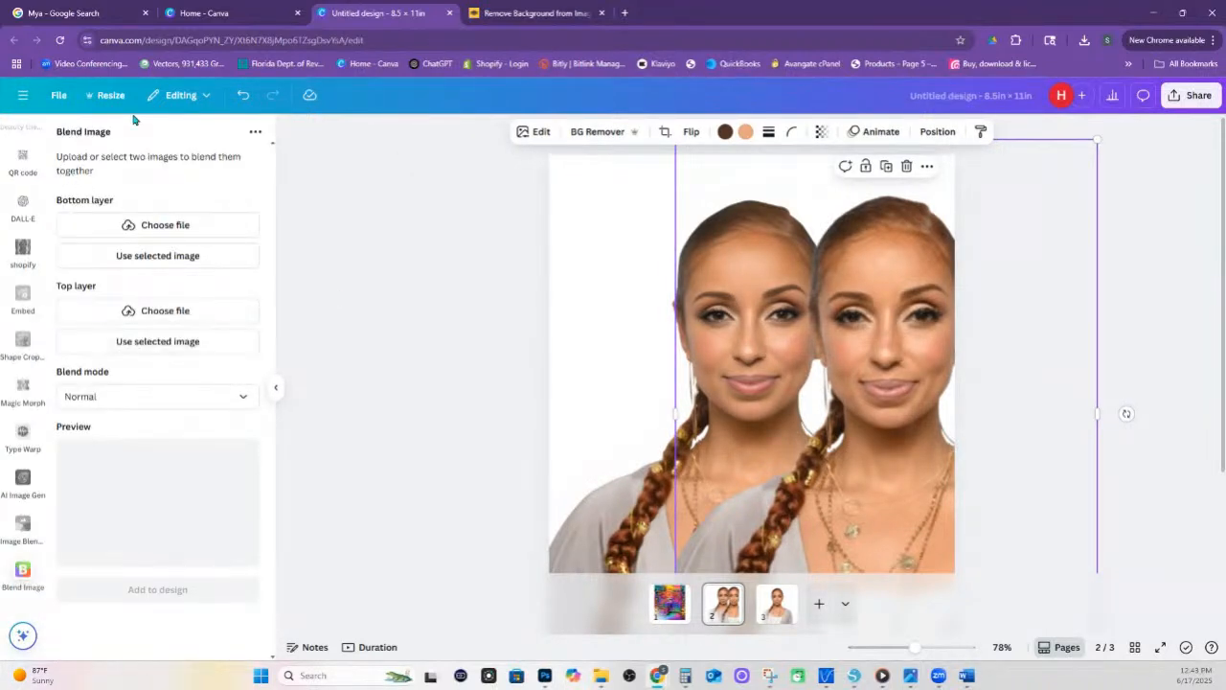
Undo the last change to the right-hand portrait, deselect it and open the Image Blender app
left_click(243, 97)
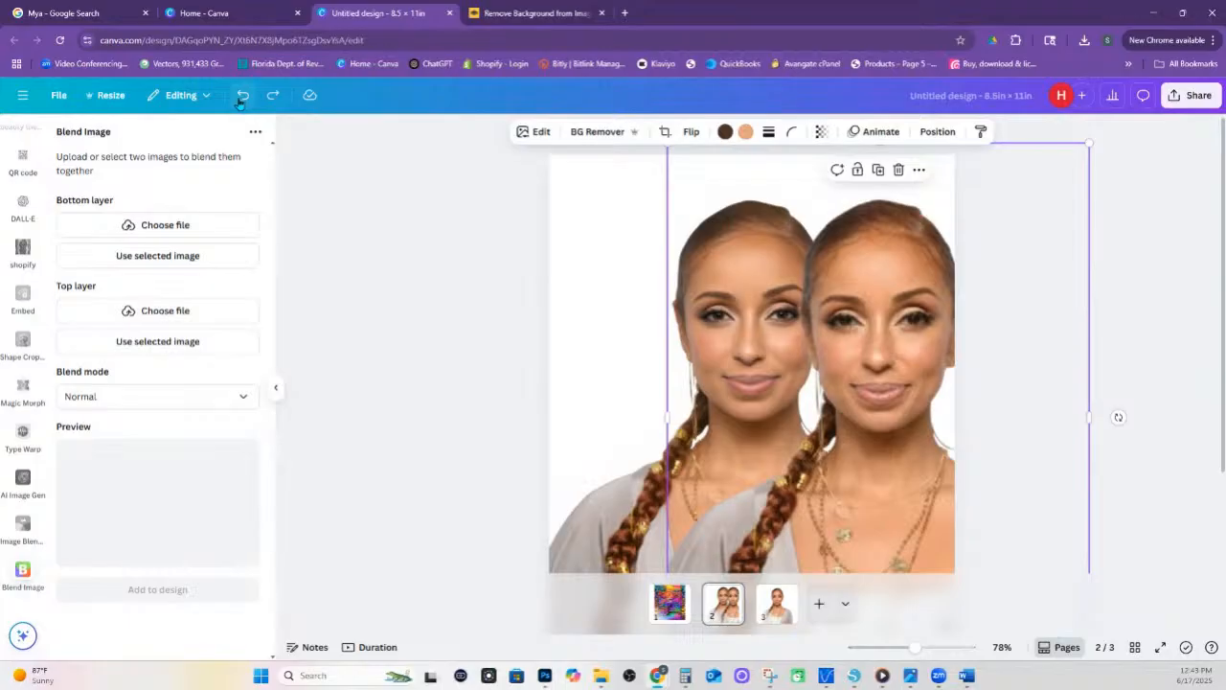
left_click(373, 349)
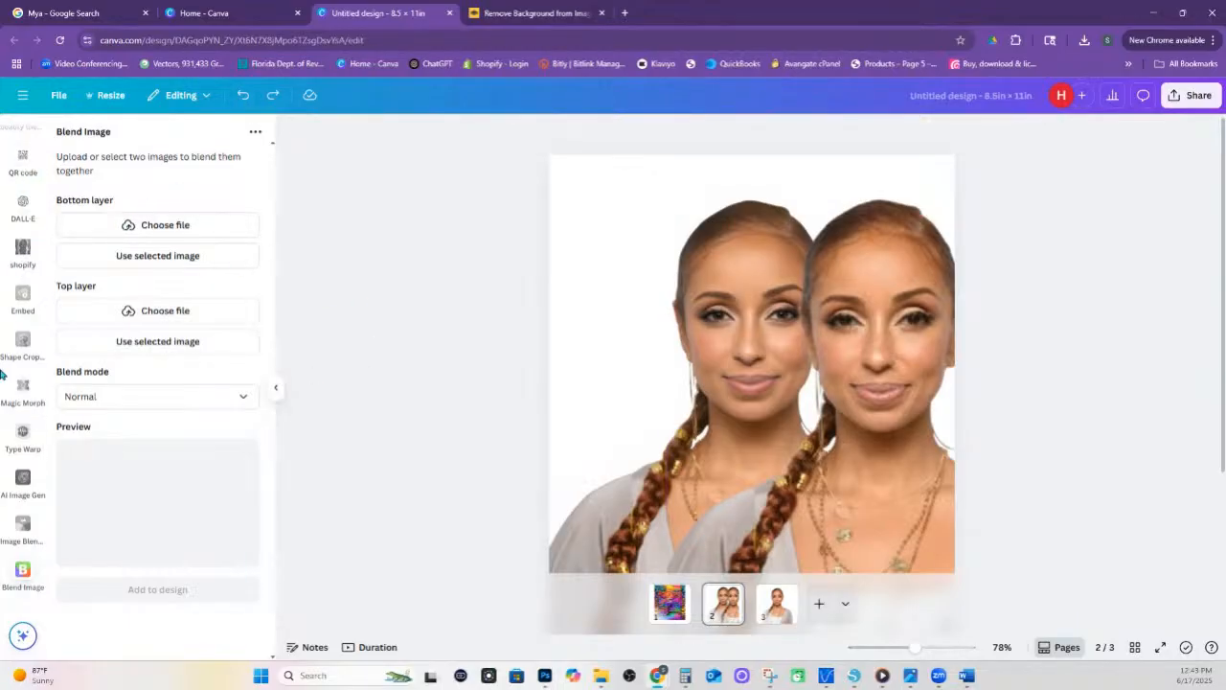
scroll(11, 387, "down", 1)
scroll(12, 388, "down", 3)
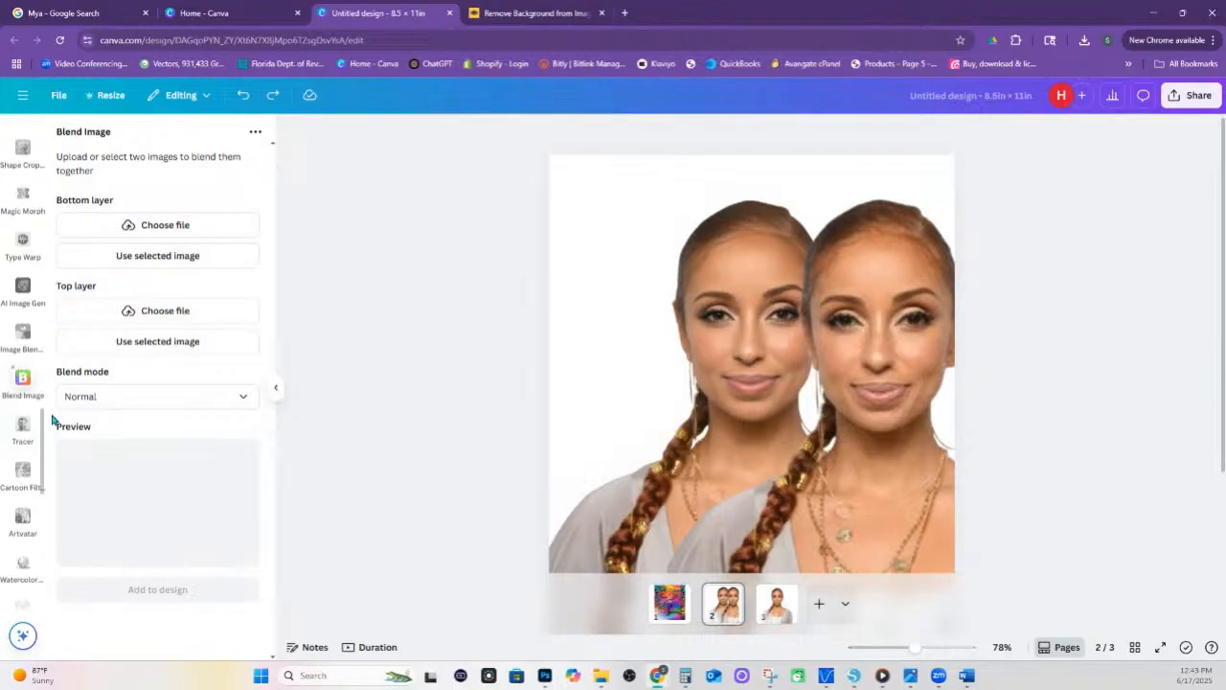
left_click(32, 336)
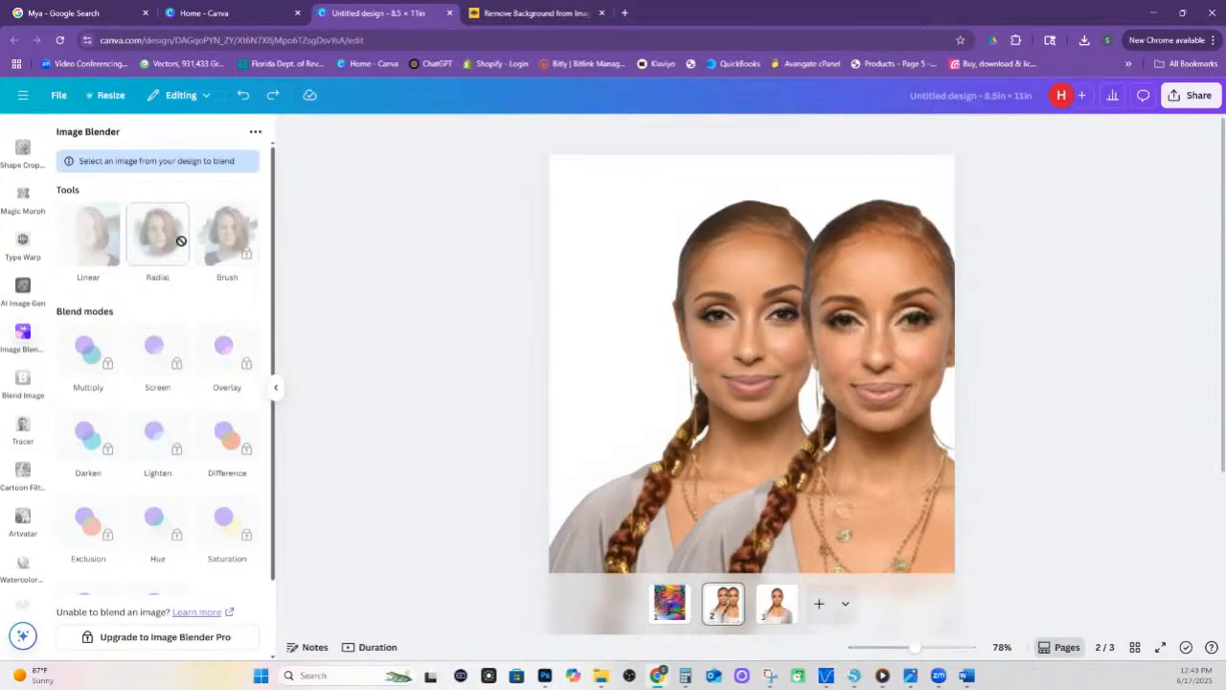
Try a radial blend on the right-hand portrait, centring it on the face and enlarging the circle to reach the chest
left_click(690, 278)
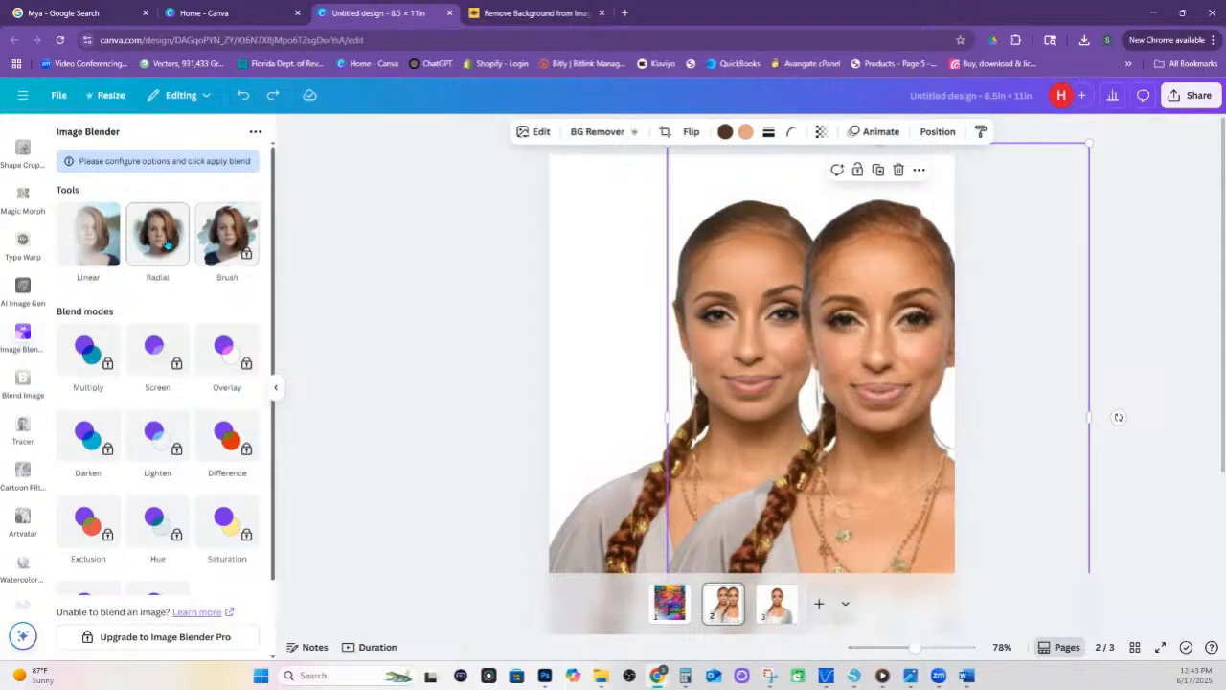
left_click(168, 245)
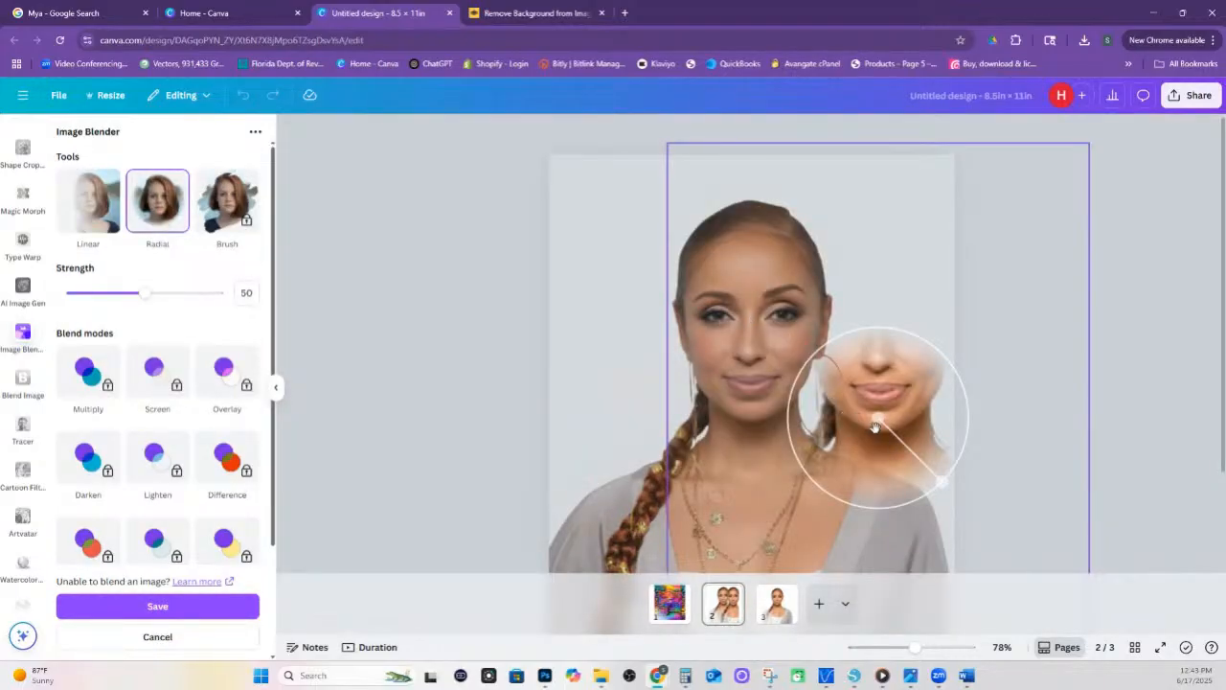
left_click_drag(875, 426, 858, 340)
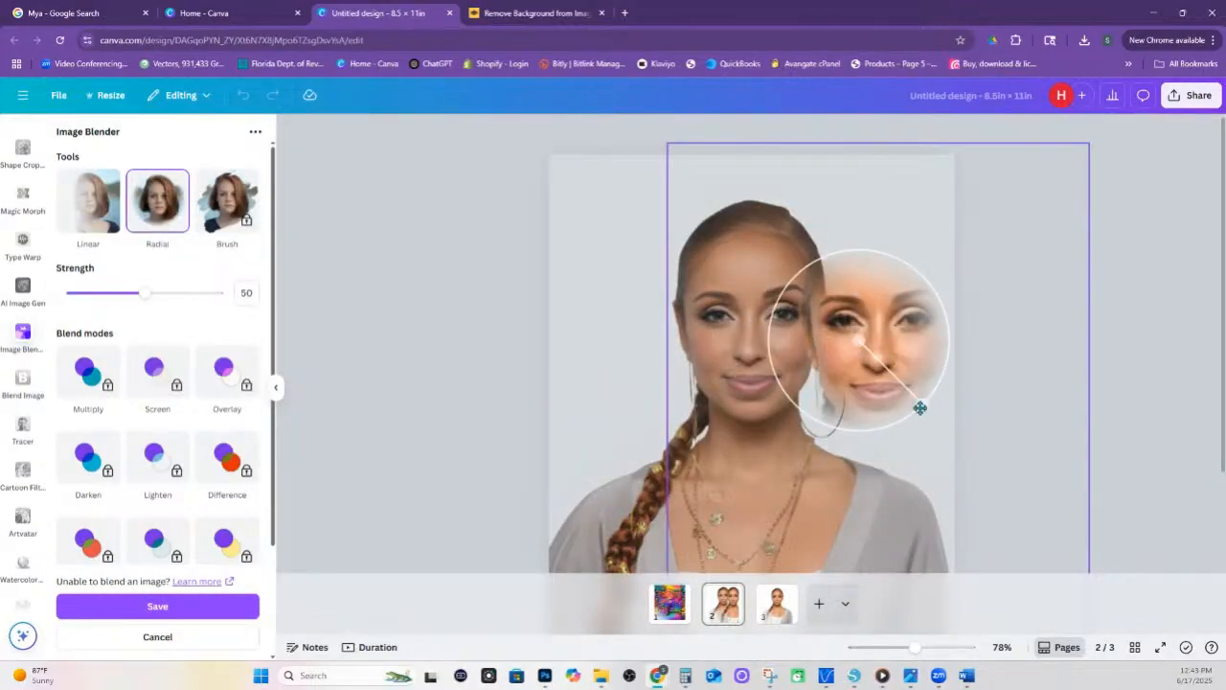
left_click_drag(920, 408, 867, 598)
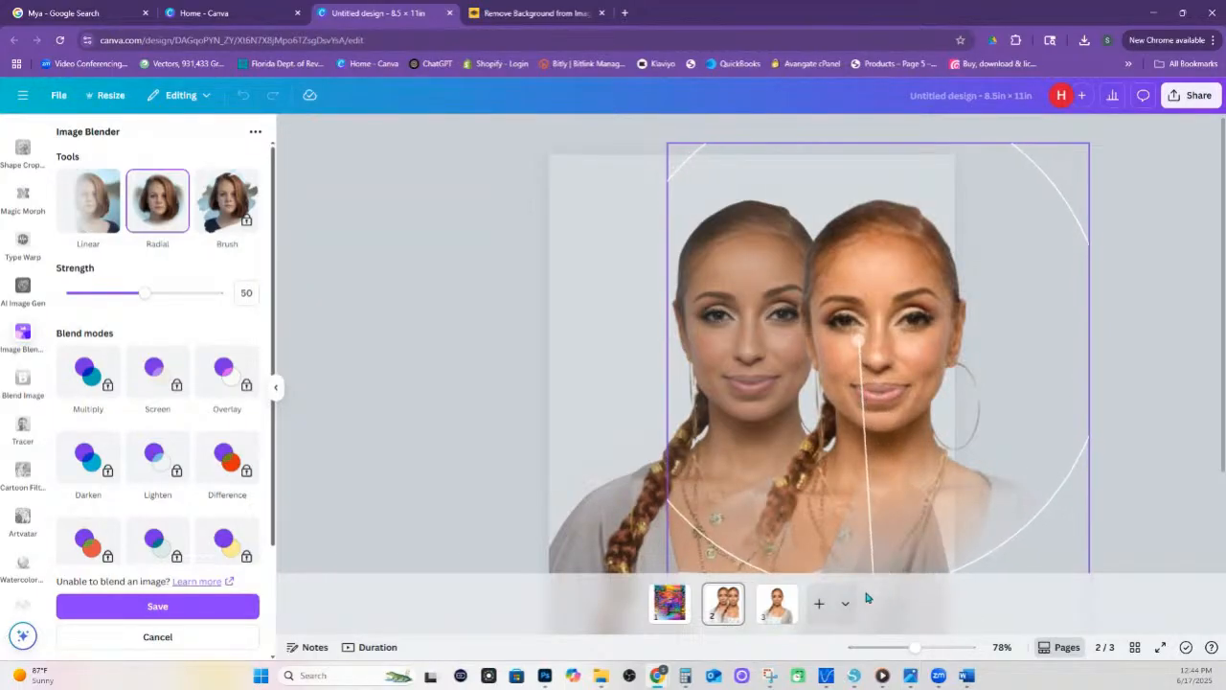
Switch the right-hand portrait to a linear blend, adjust the gradient so only its bottom edge fades out, and save the blend
left_click(84, 209)
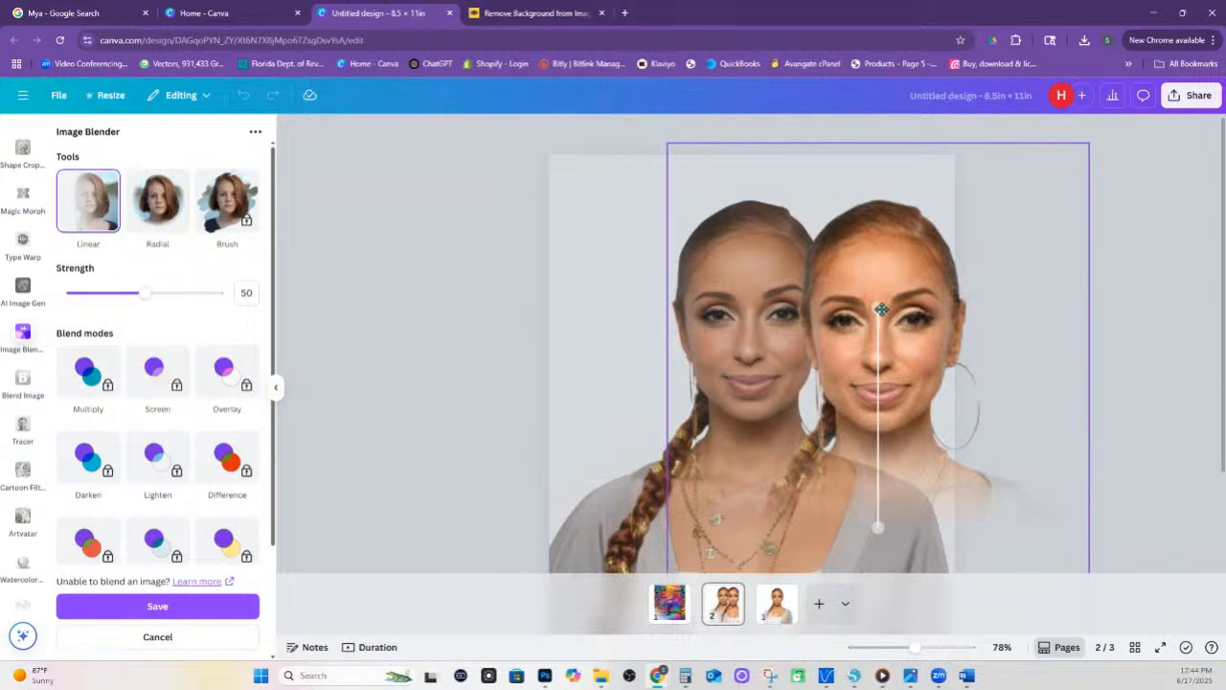
left_click_drag(881, 309, 877, 425)
left_click_drag(876, 529, 865, 605)
scroll(847, 475, "down", 2)
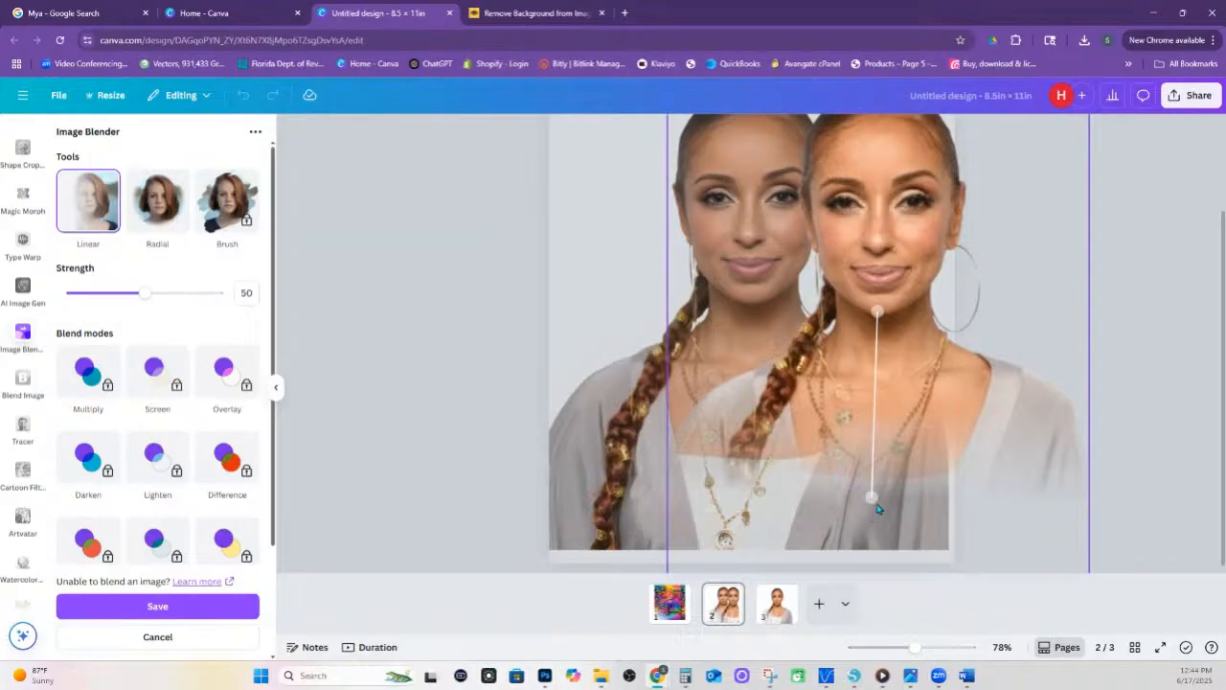
left_click_drag(877, 508, 873, 583)
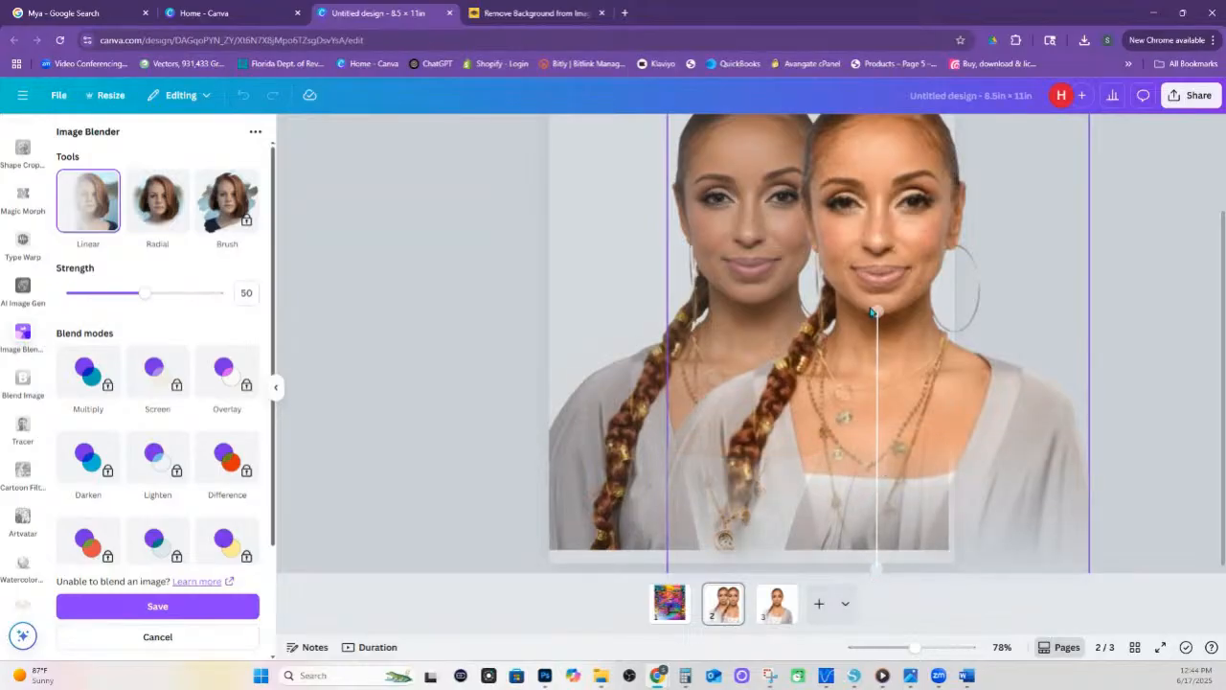
left_click_drag(875, 310, 867, 440)
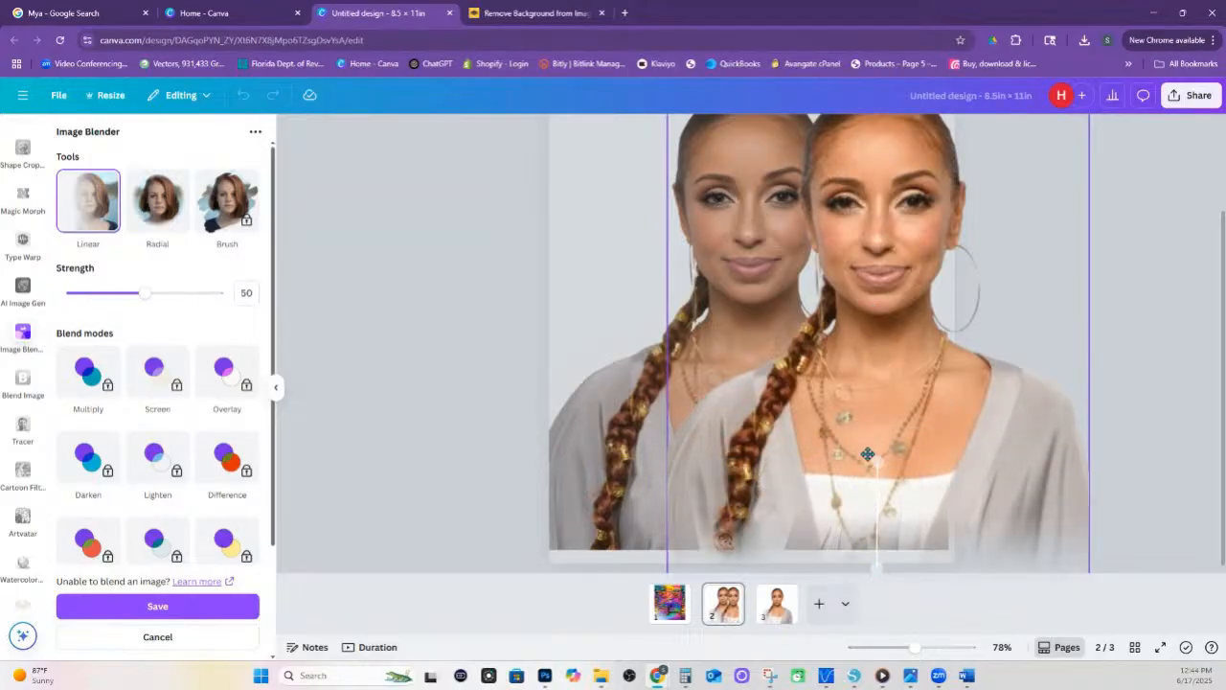
left_click(187, 612)
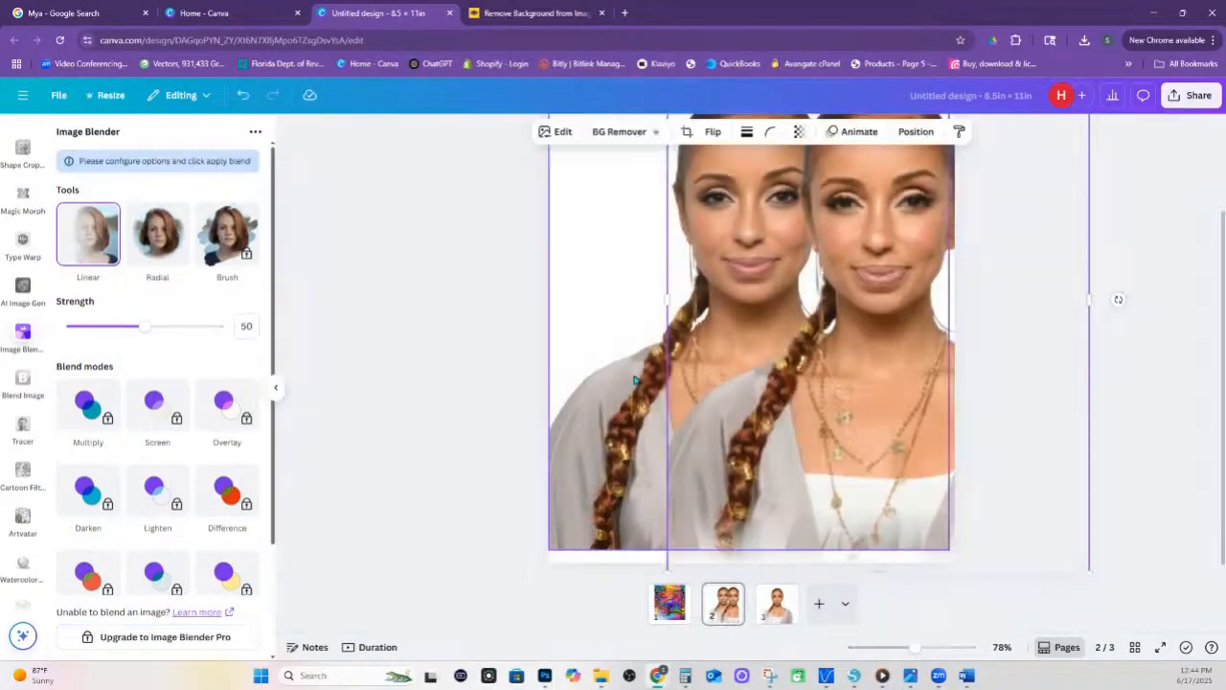
Delete the unblended left-hand portrait and move the faded portrait across to fill the page width
left_click_drag(634, 380, 589, 405)
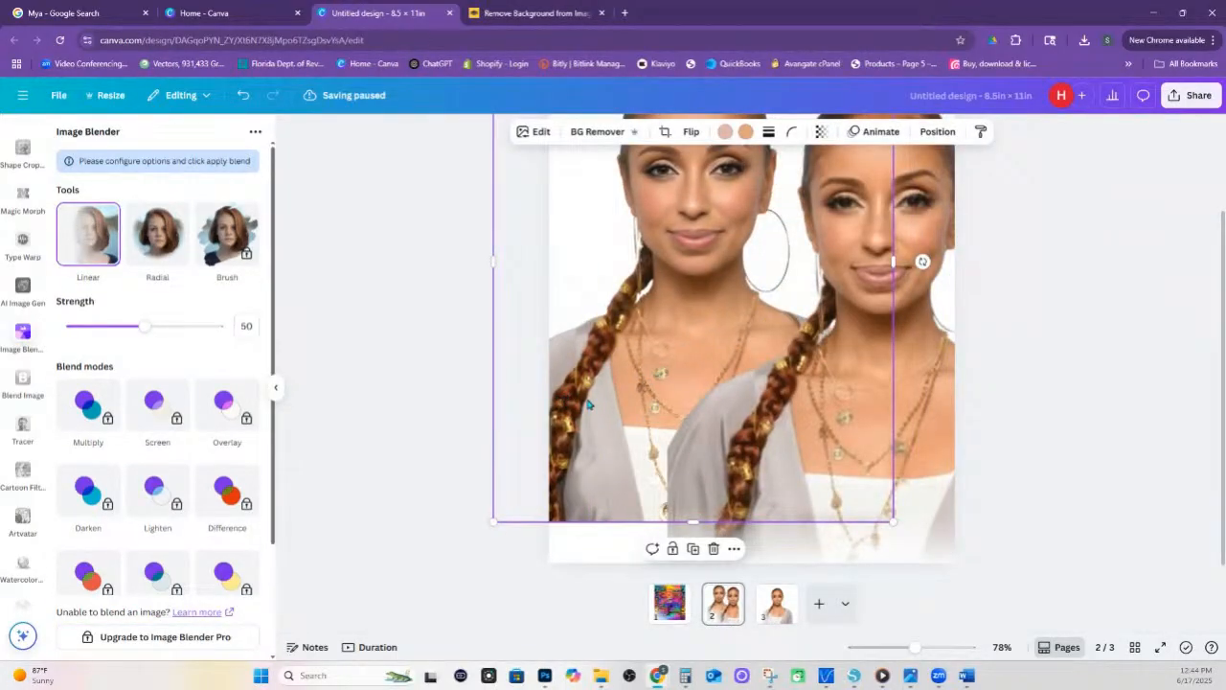
key("Delete")
left_click_drag(749, 389, 632, 307)
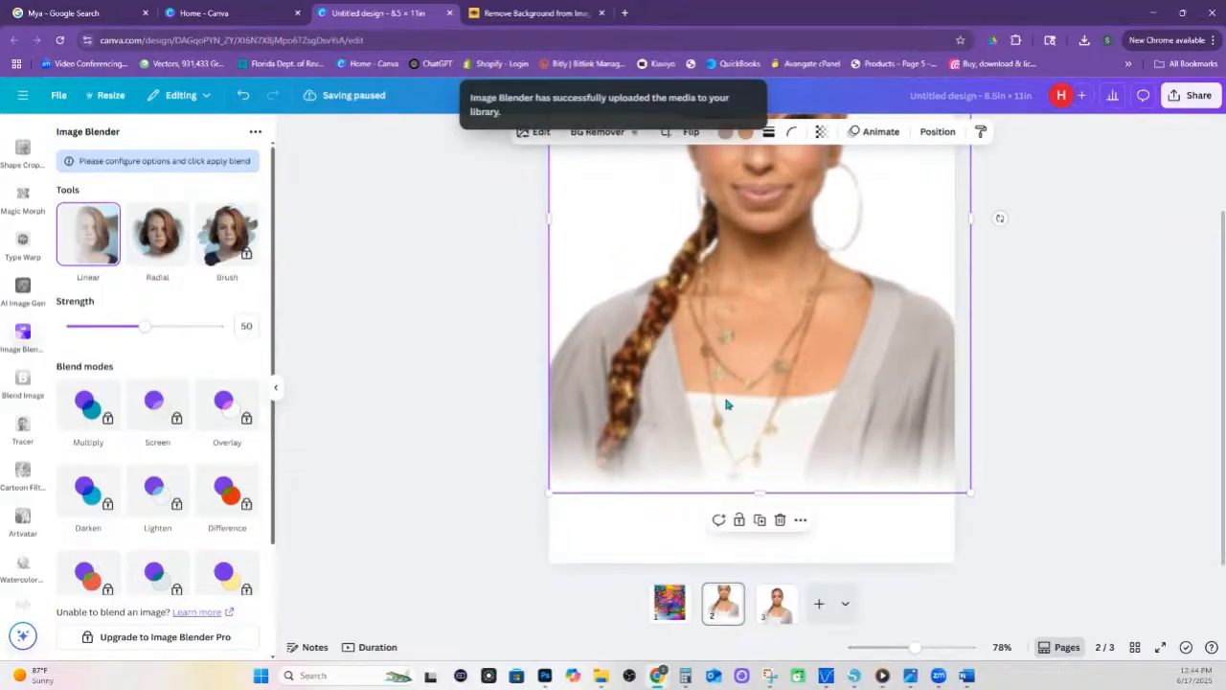
left_click(1032, 413)
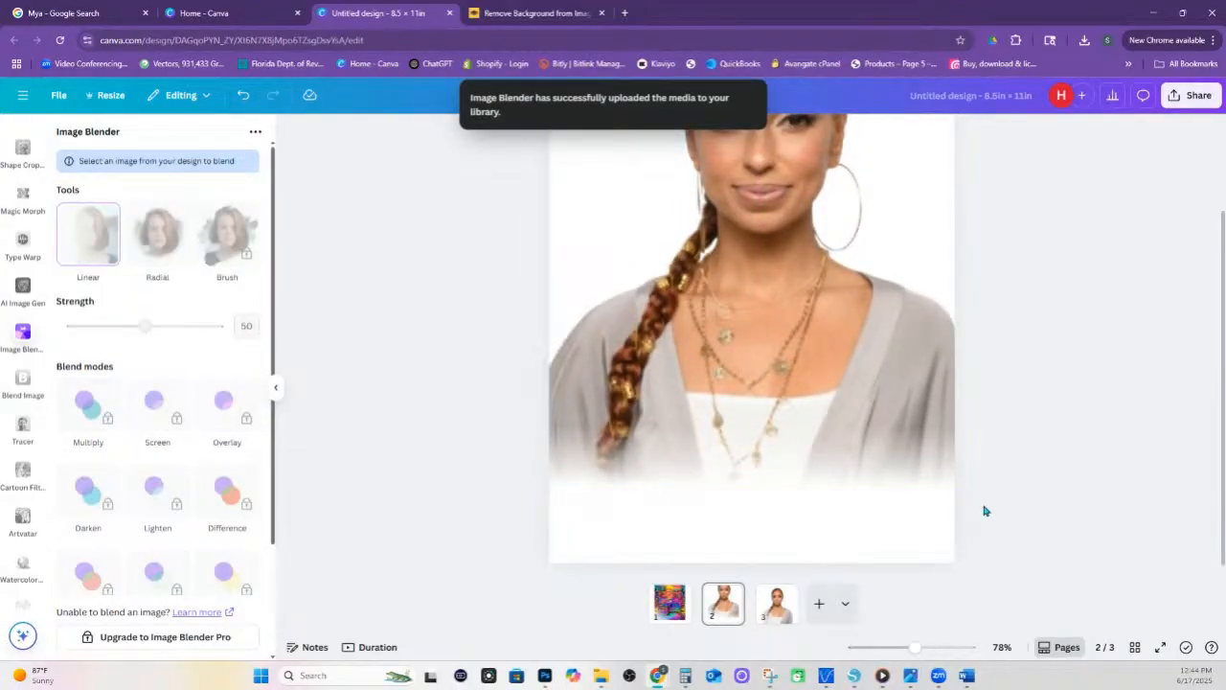
Scale the faded portrait down to about three quarters of the page width and centre it horizontally on the page
left_click(911, 471)
left_click_drag(964, 492, 859, 349)
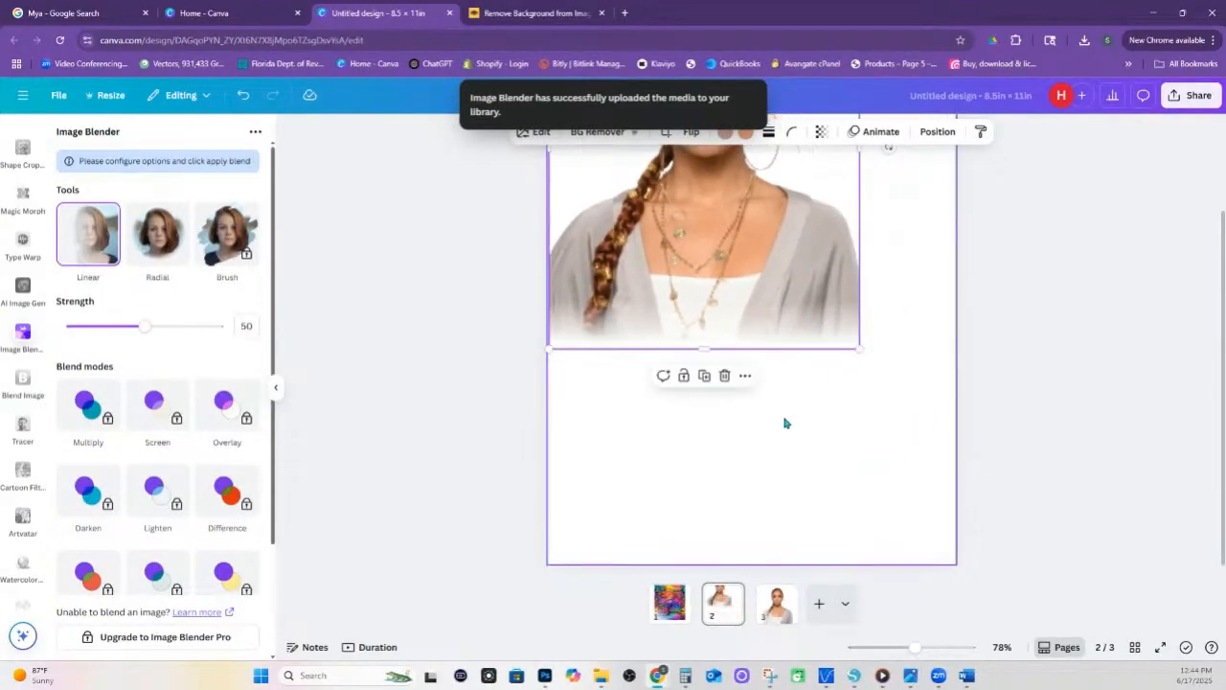
left_click(786, 422)
left_click_drag(695, 250, 743, 300)
left_click(966, 474)
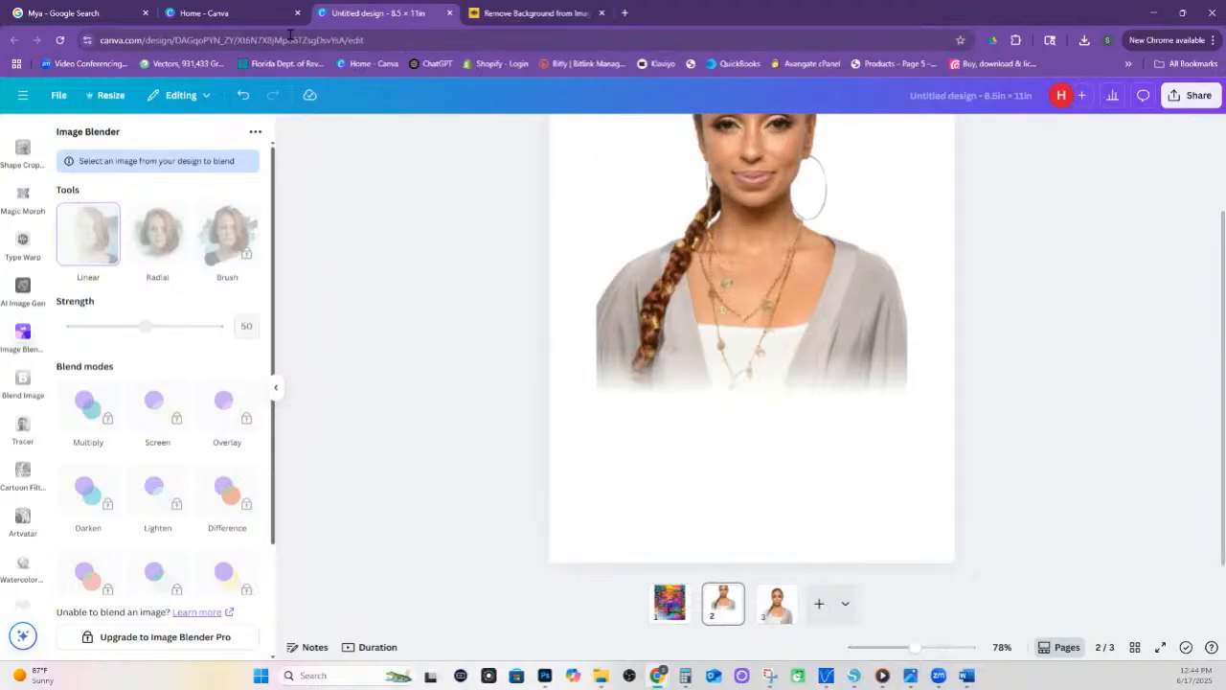
Open the HS Ink shop and the 365 Creative Academy site in separate new browser tabs
left_click(624, 13)
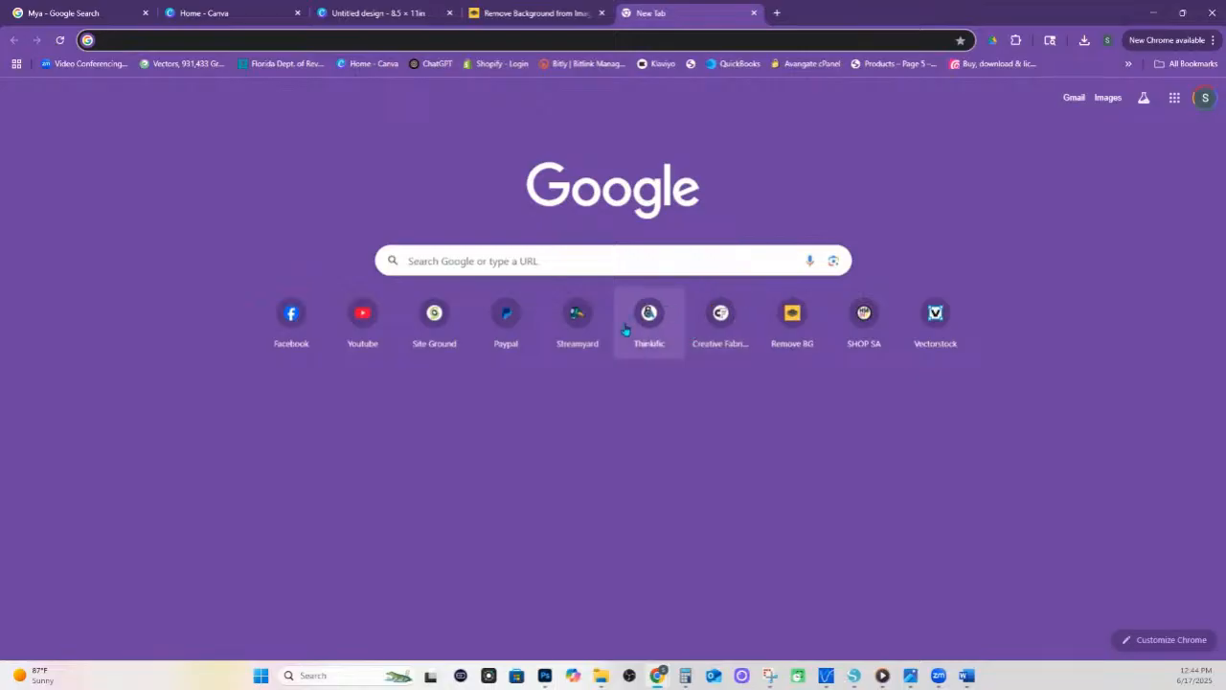
left_click(863, 316)
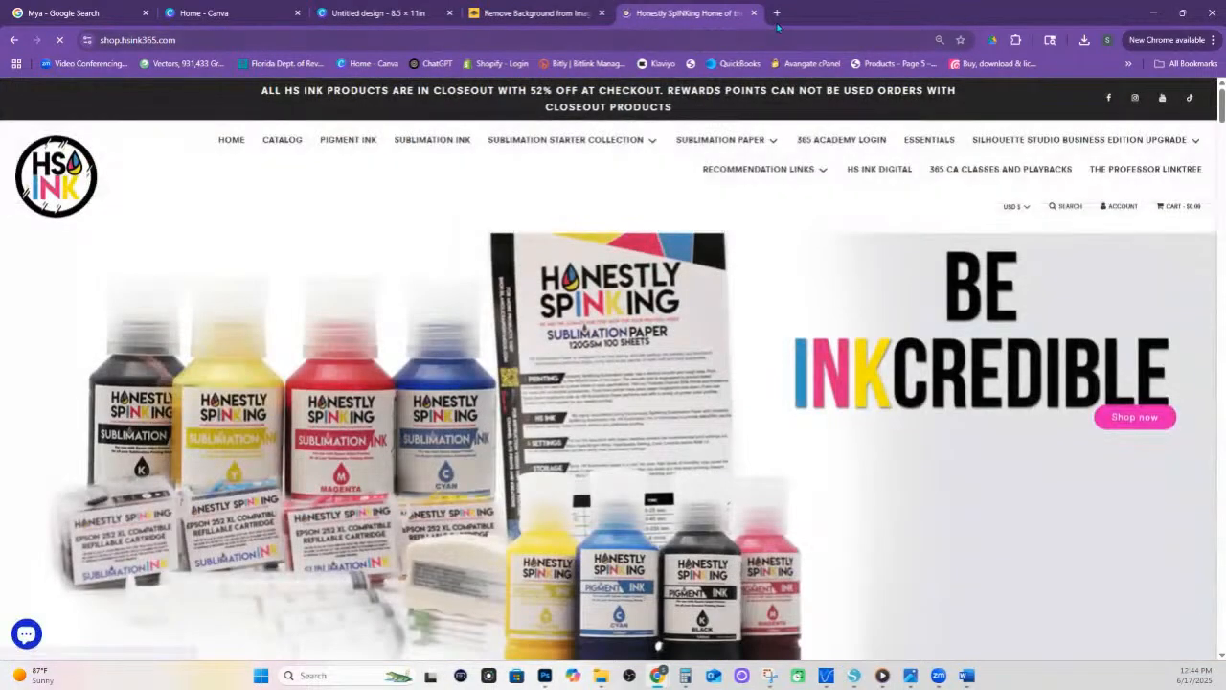
left_click(777, 13)
left_click(658, 318)
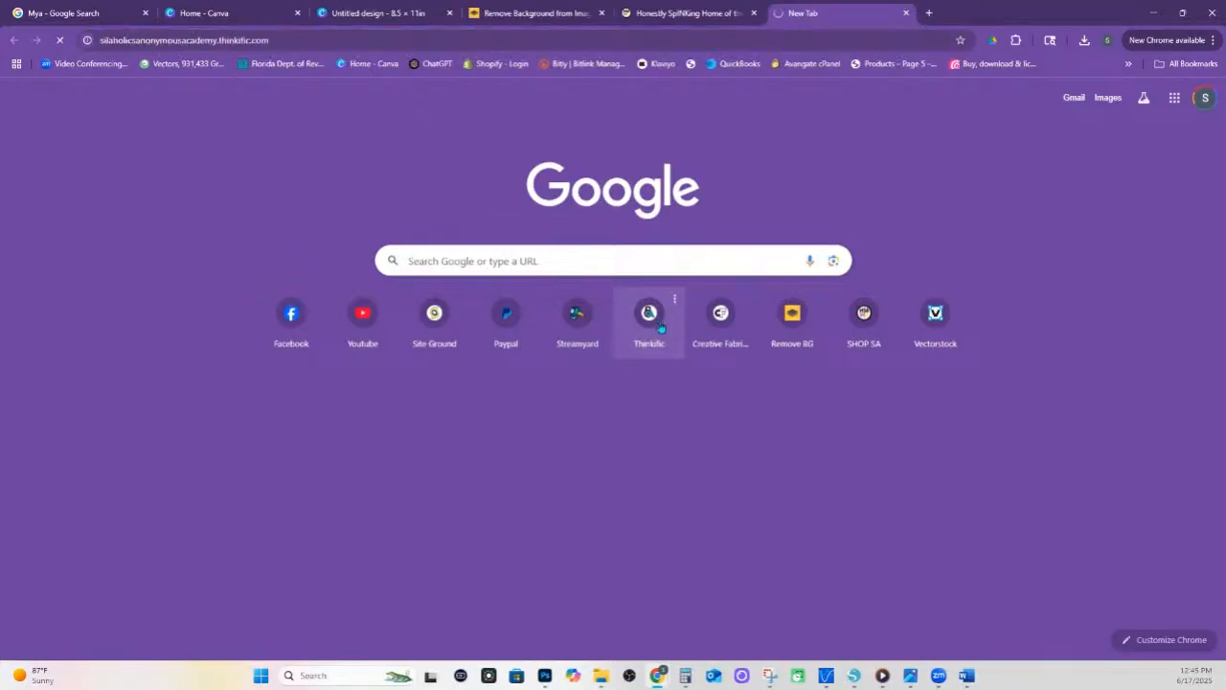
scroll(728, 230, "down", 1)
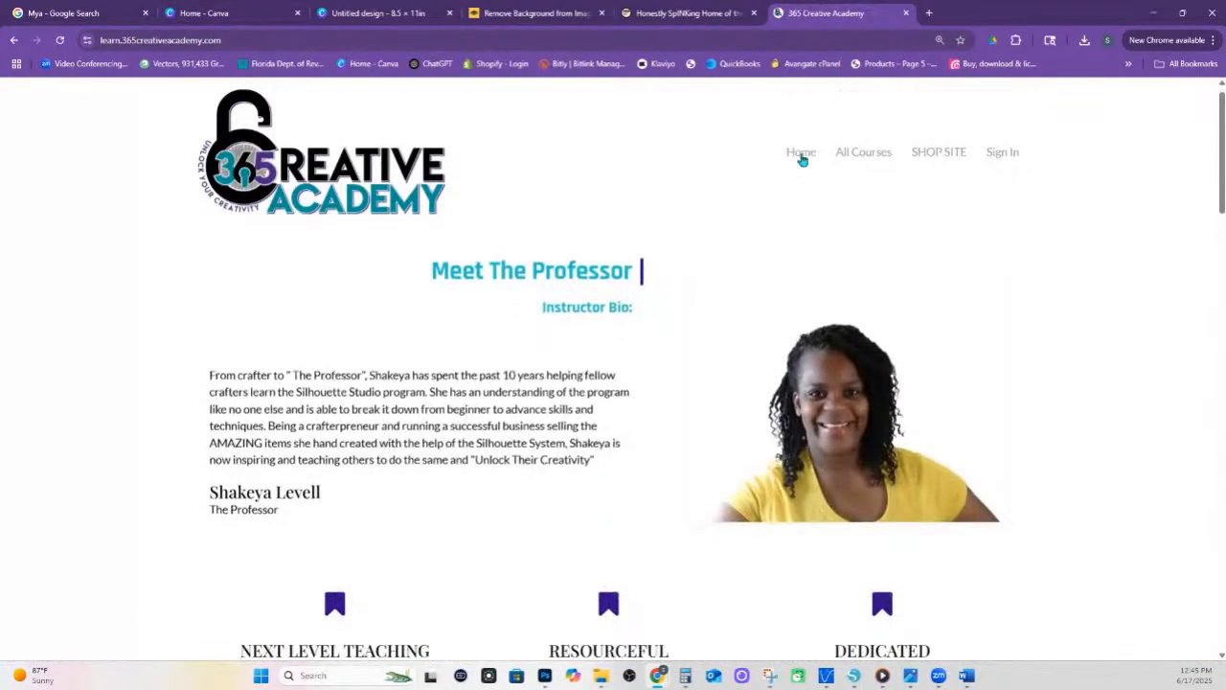
Open the academy's full course catalogue and look through the products on its first page
left_click(862, 152)
scroll(447, 352, "down", 7)
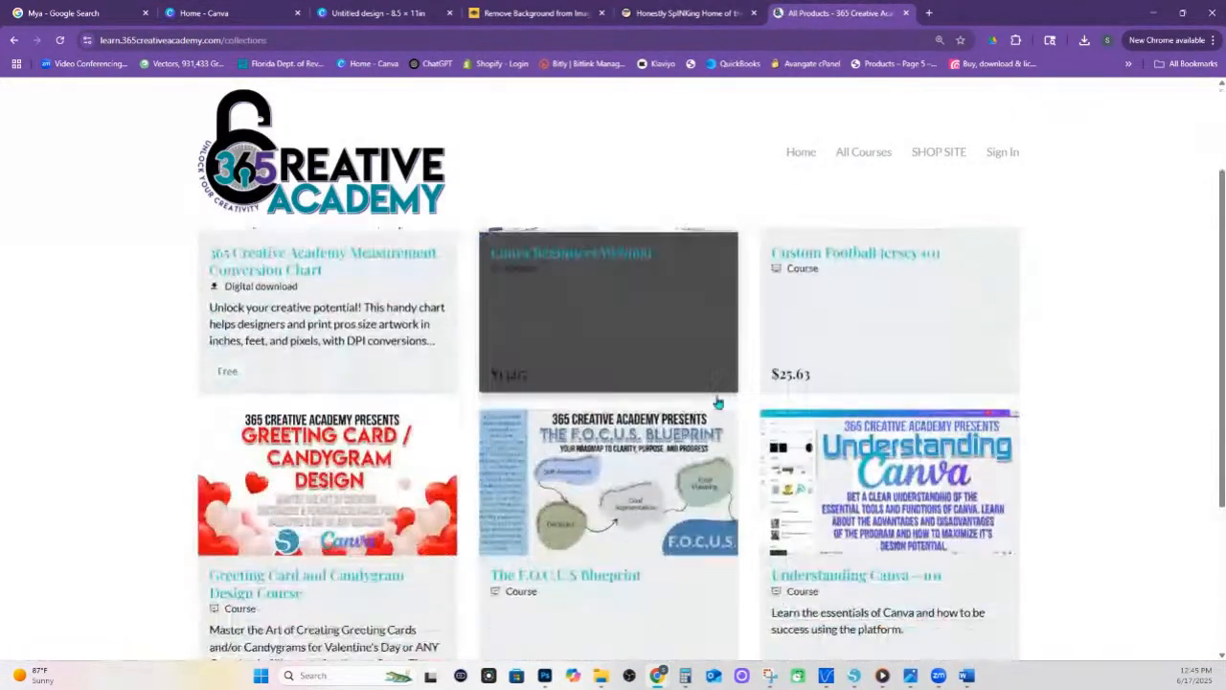
scroll(665, 369, "up", 3)
scroll(926, 282, "up", 3)
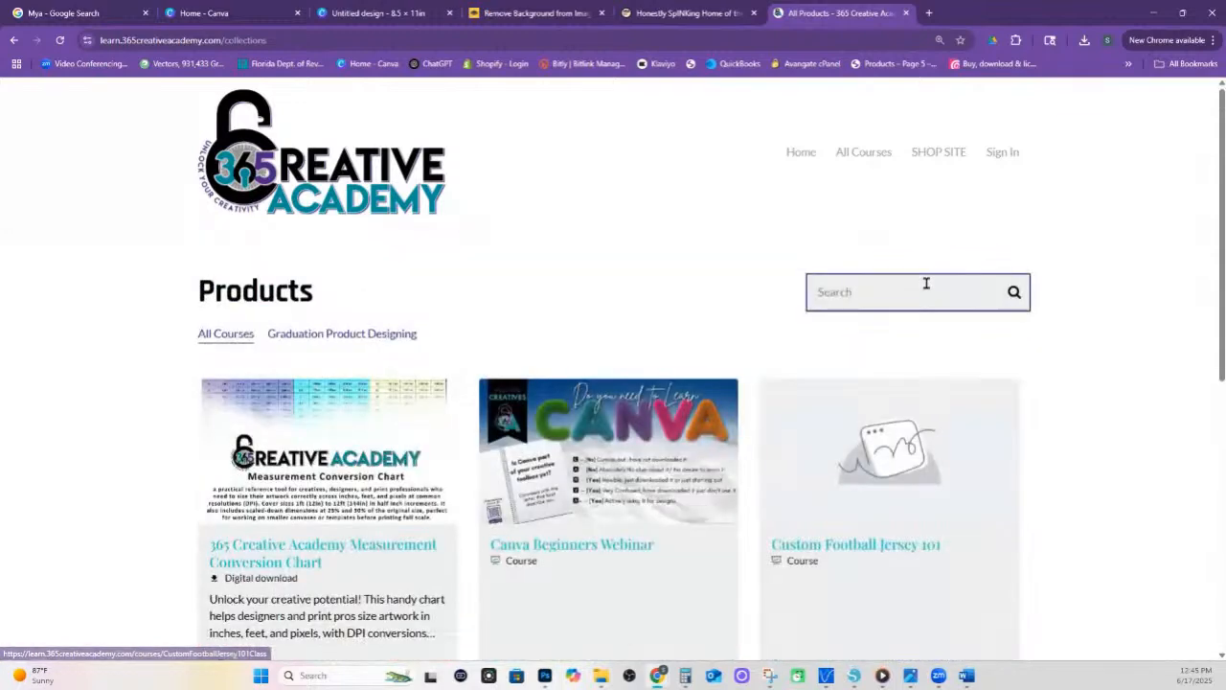
scroll(925, 282, "down", 3)
scroll(588, 561, "down", 2)
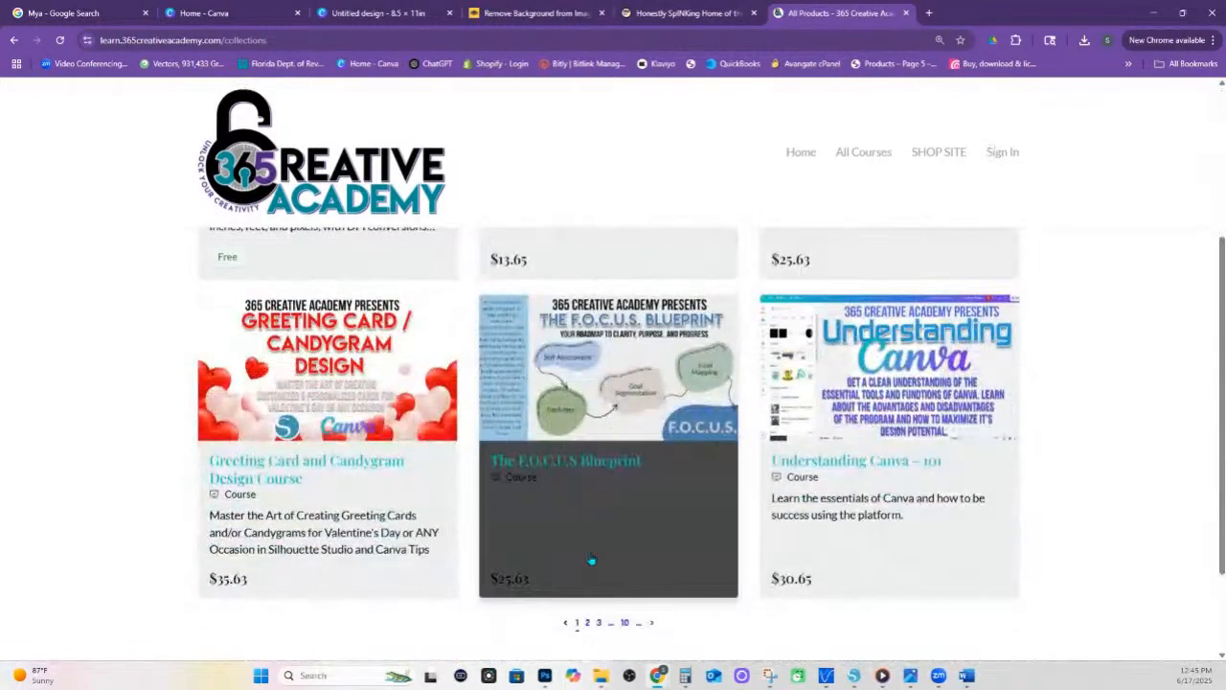